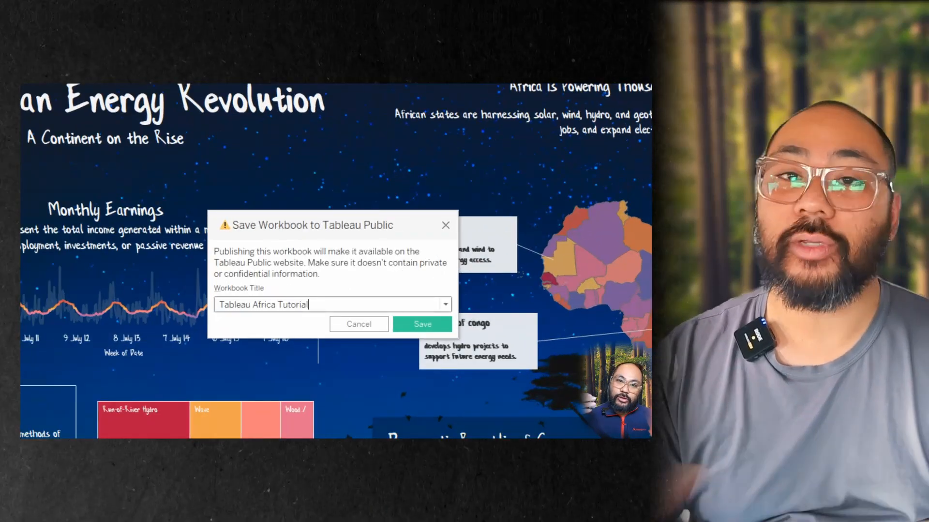
{"action": "left_click", "coordinate": [417, 324]}
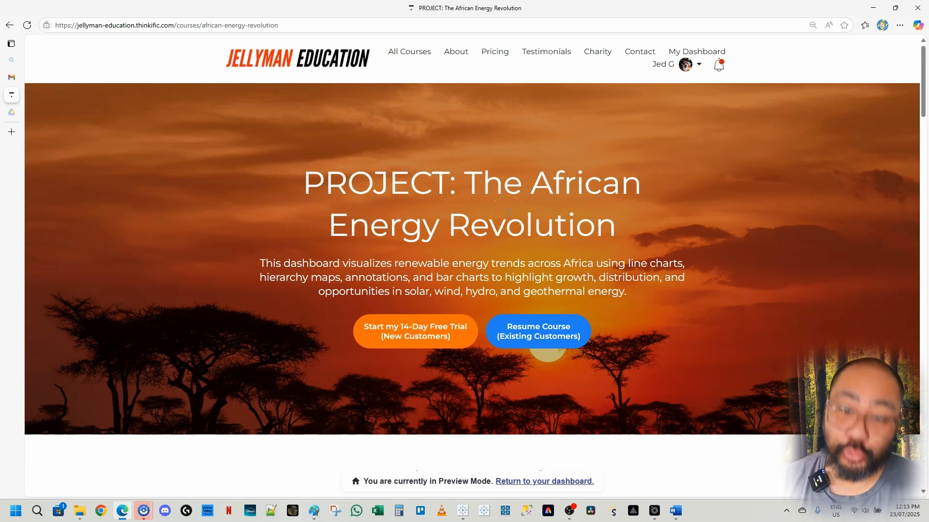
Find the working file download on the African Energy Revolution project page.
{"action": "scroll", "coordinate": [508, 212], "scroll_direction": "down", "scroll_amount": 5}
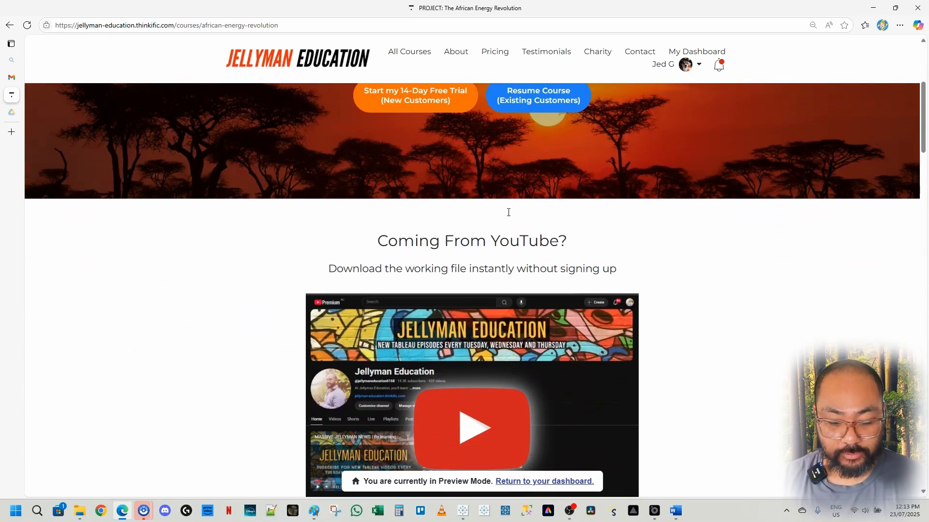
{"action": "scroll", "coordinate": [508, 213], "scroll_direction": "down", "scroll_amount": 3}
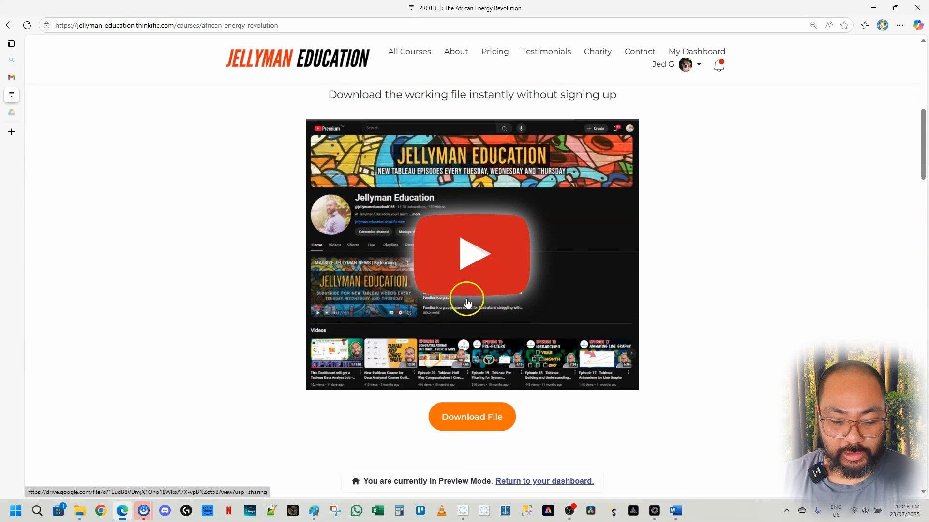
{"action": "right_click", "coordinate": [9, 111]}
{"action": "left_click", "coordinate": [235, 149]}
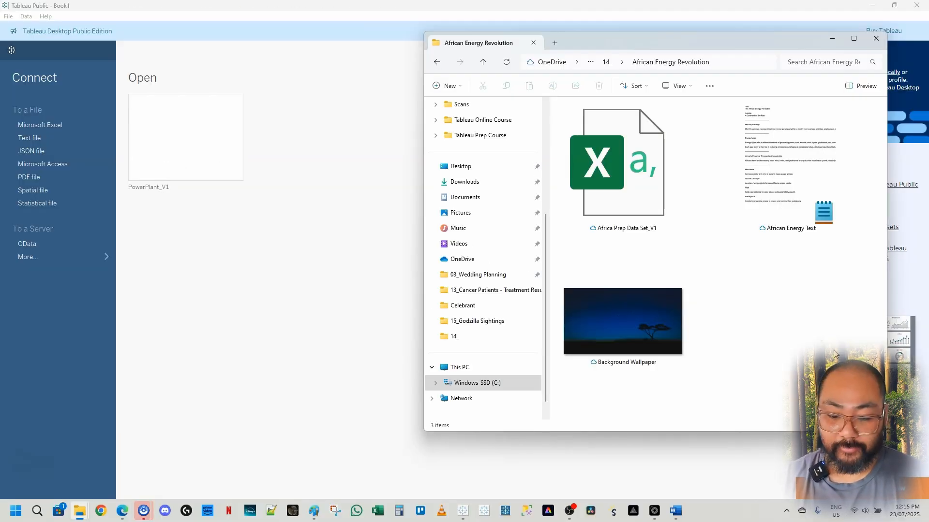
Load the Africa Prep Data Set_V1 file from the African Energy Revolution folder into Tableau Public as the data source.
{"action": "left_click", "coordinate": [617, 127]}
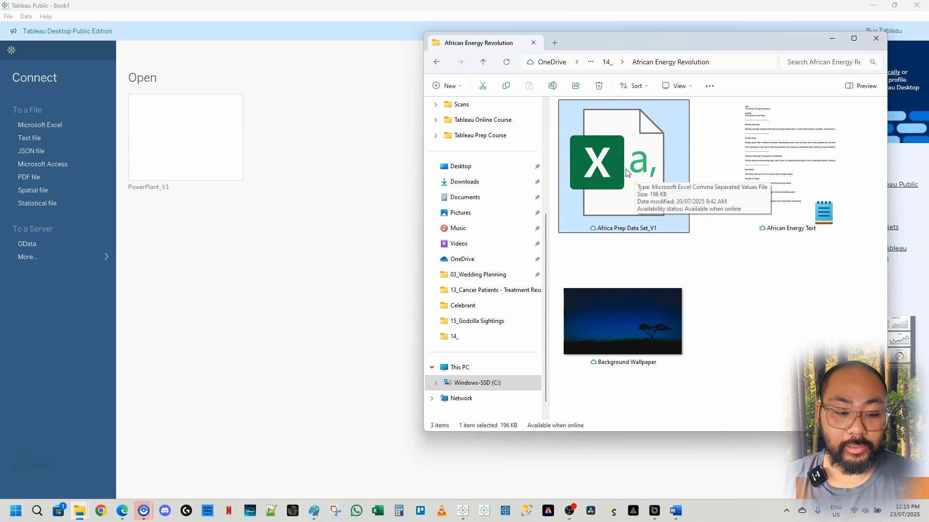
{"action": "left_click", "coordinate": [611, 200]}
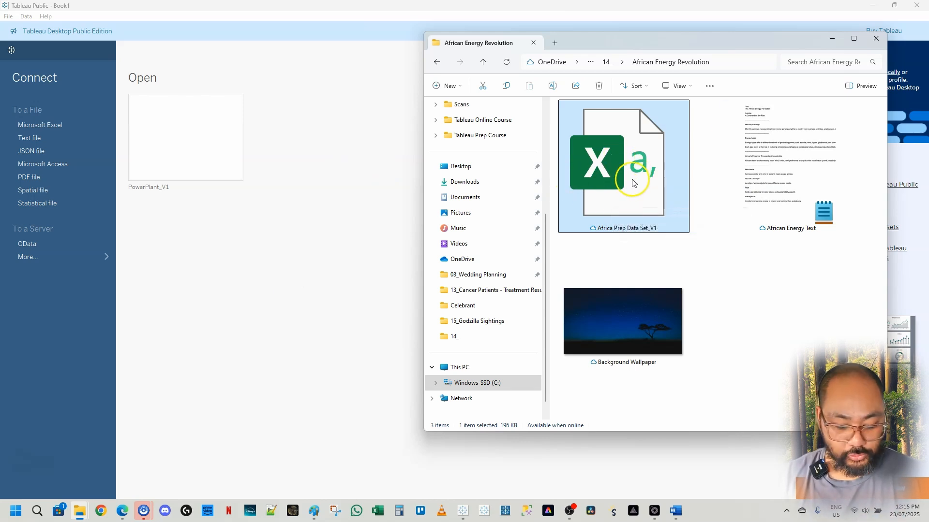
{"action": "left_click", "coordinate": [648, 158]}
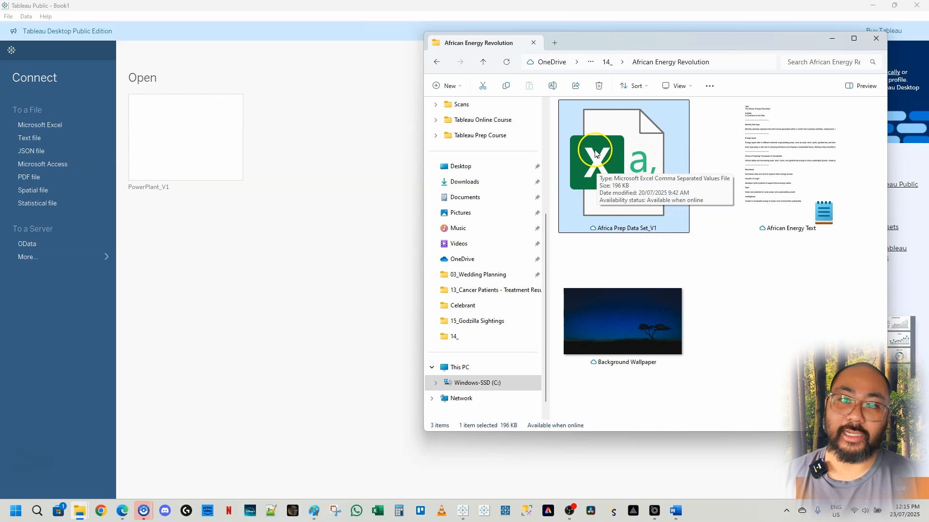
{"action": "left_click_drag", "start_coordinate": [617, 131], "coordinate": [319, 229]}
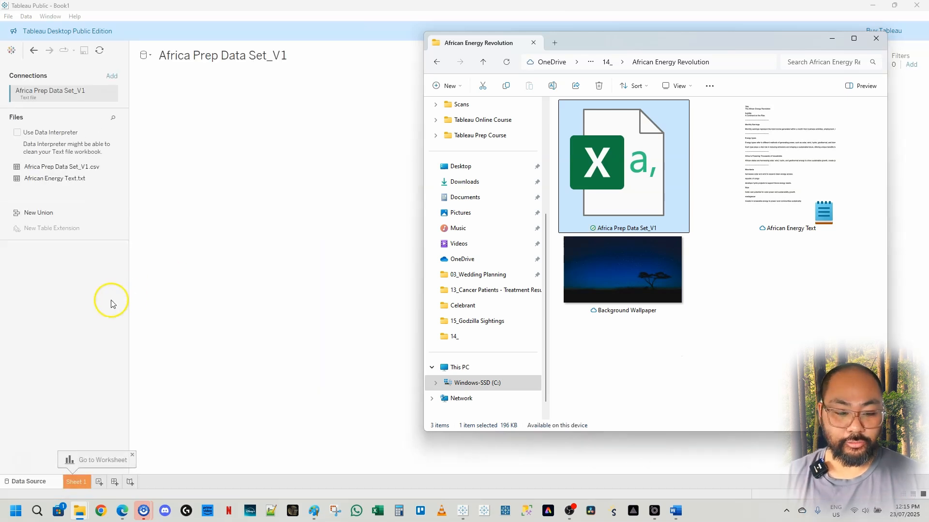
{"action": "left_click", "coordinate": [111, 322]}
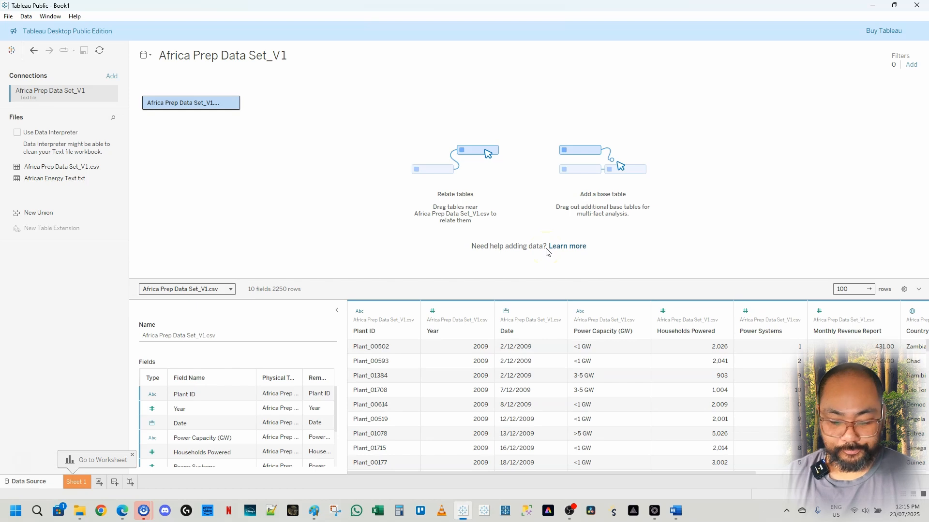
Enlarge the data preview to review the dataset's columns and go to the Sheet 1 worksheet.
{"action": "left_click_drag", "start_coordinate": [560, 278], "coordinate": [566, 204]}
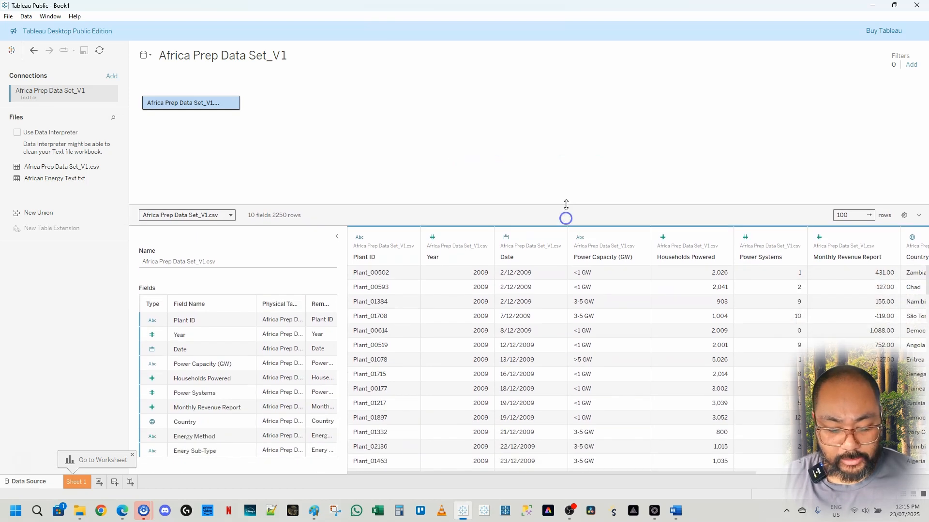
{"action": "scroll", "coordinate": [587, 334], "scroll_direction": "right", "scroll_amount": 5}
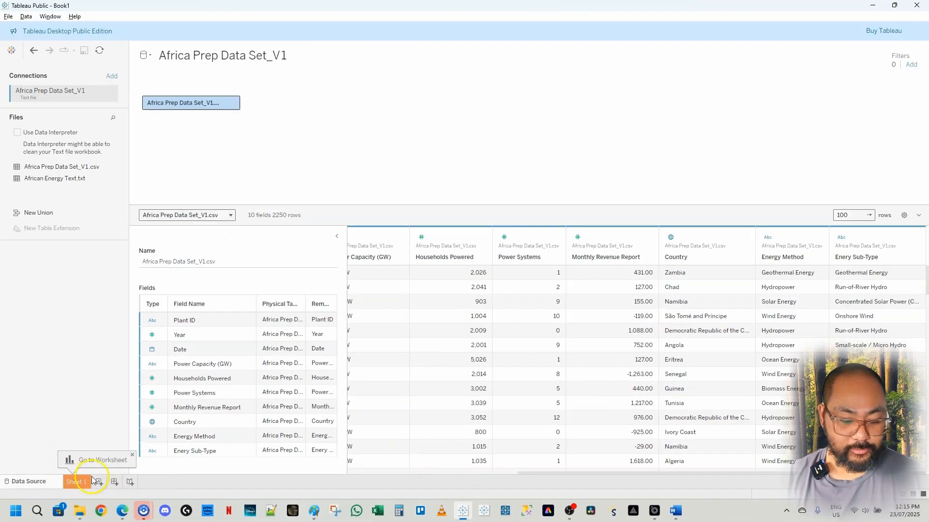
{"action": "left_click", "coordinate": [160, 443]}
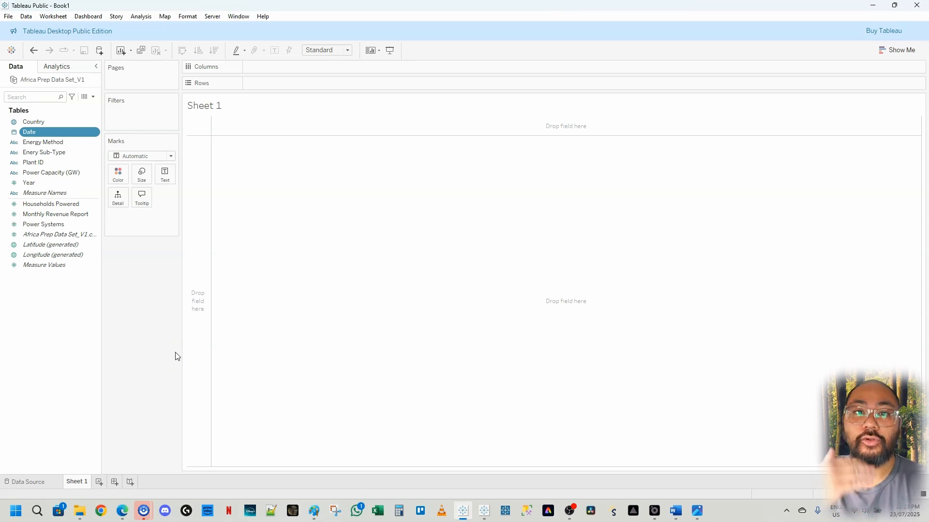
Add the Date field to Columns on Sheet 1.
{"action": "left_click_drag", "start_coordinate": [66, 138], "coordinate": [257, 76]}
{"action": "left_click", "coordinate": [58, 134]}
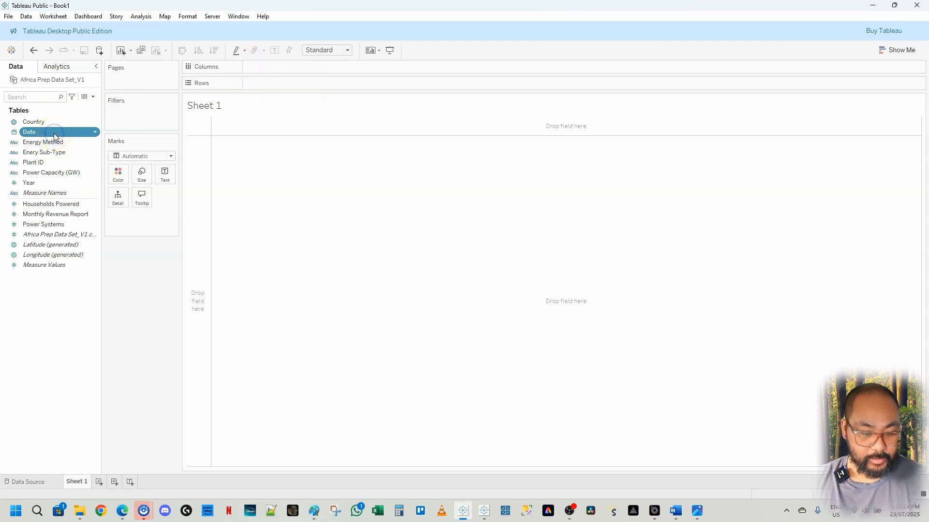
{"action": "double_click", "coordinate": [54, 135]}
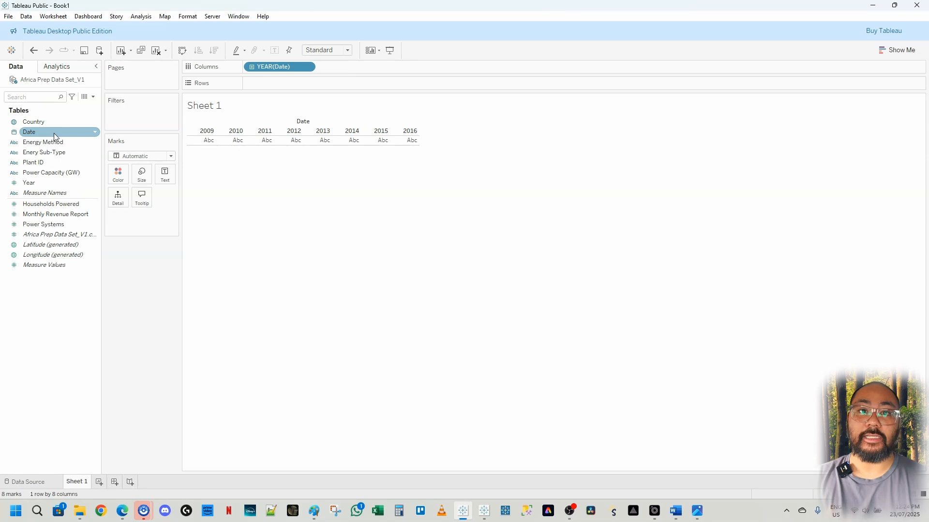
{"action": "left_click", "coordinate": [207, 124]}
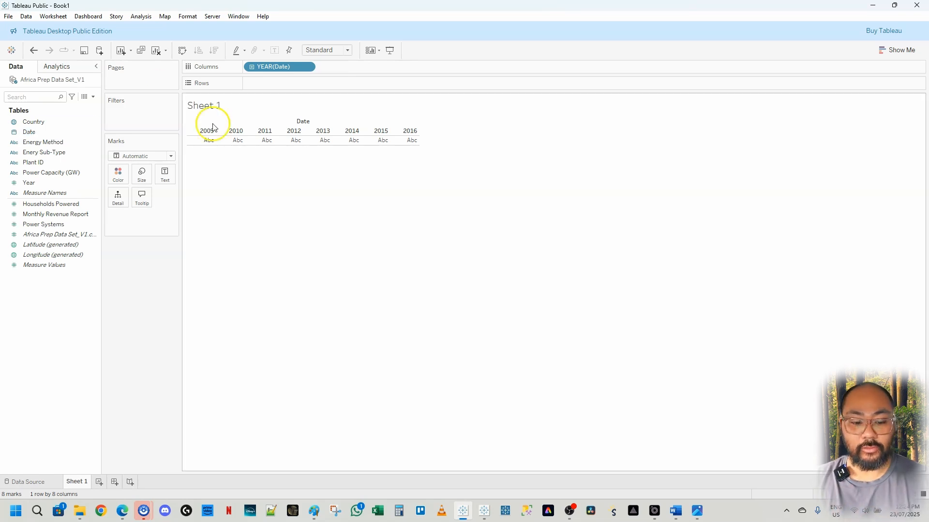
{"action": "left_click", "coordinate": [366, 261]}
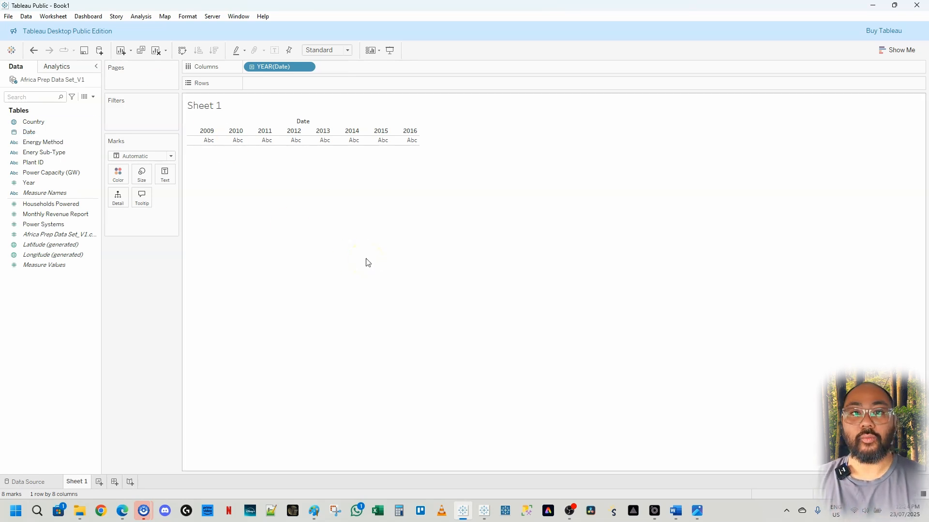
Change the Date field in Columns to the continuous Month level that includes the year.
{"action": "left_click", "coordinate": [284, 69]}
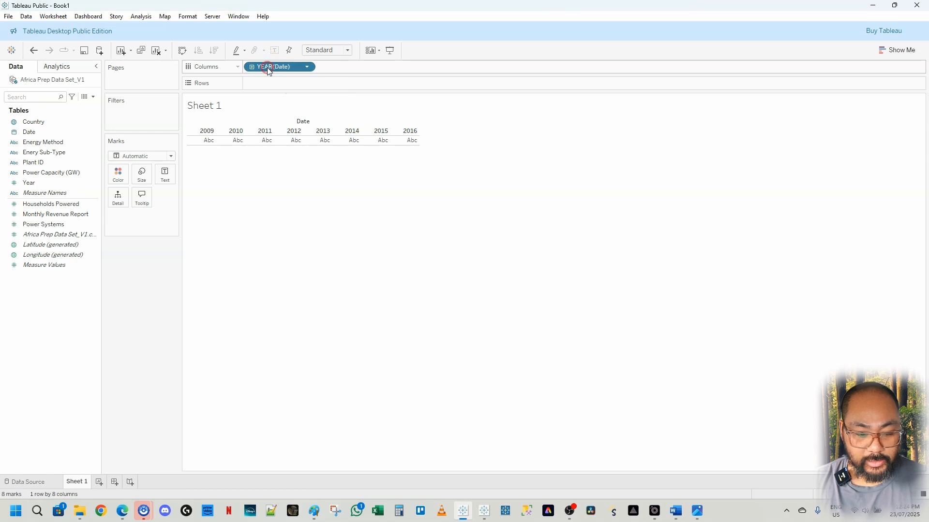
{"action": "right_click", "coordinate": [267, 68]}
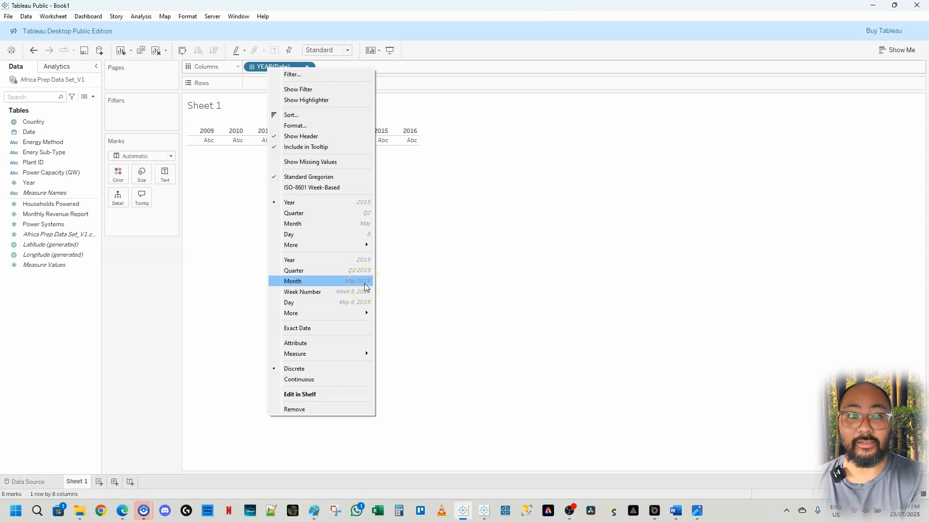
{"action": "left_click", "coordinate": [320, 282]}
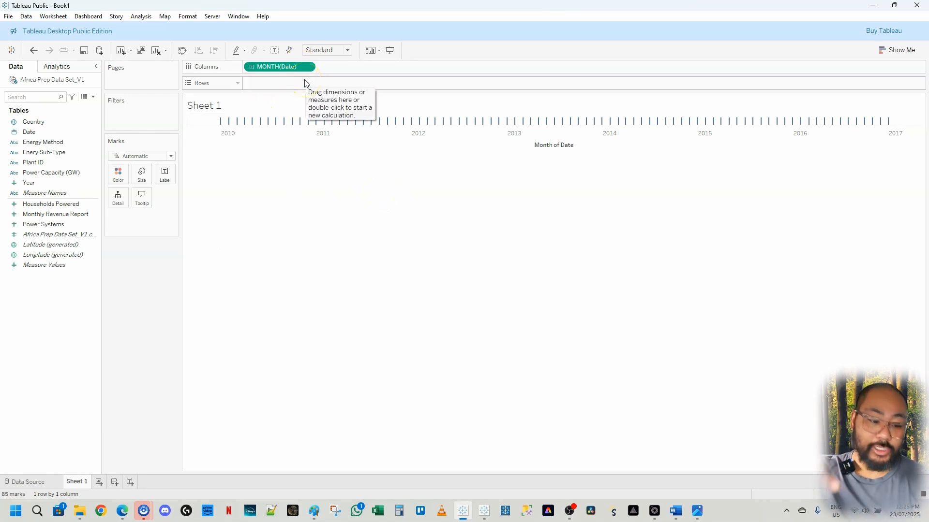
Add the Households Powered measure to Rows to plot it as a line by month.
{"action": "left_click", "coordinate": [54, 206]}
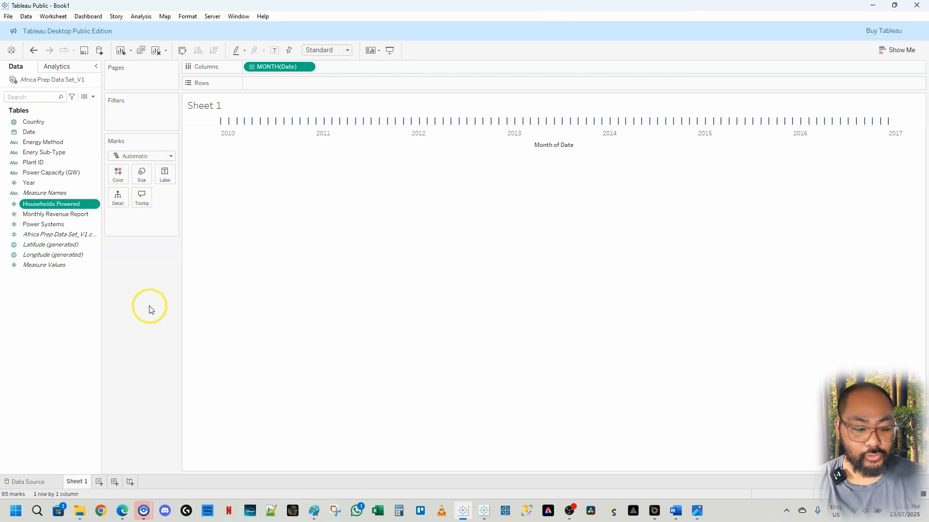
{"action": "left_click", "coordinate": [49, 207]}
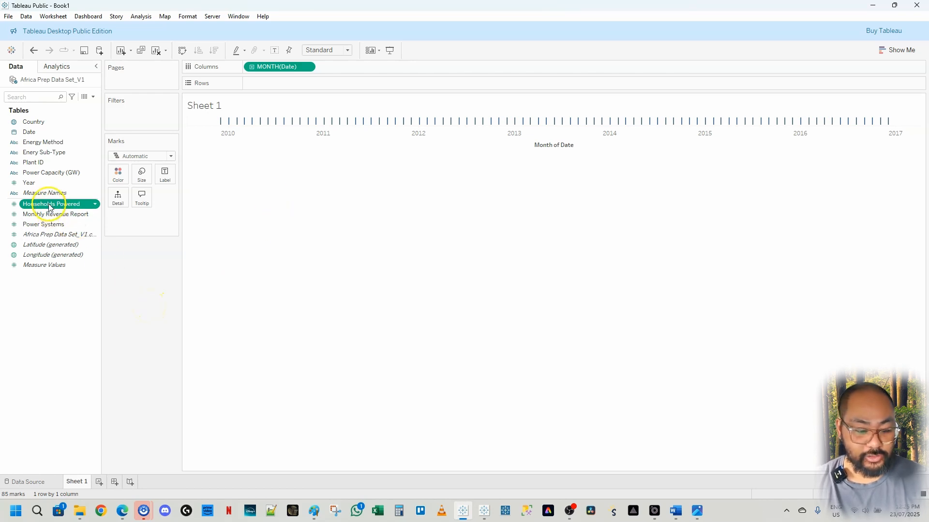
{"action": "double_click", "coordinate": [48, 207]}
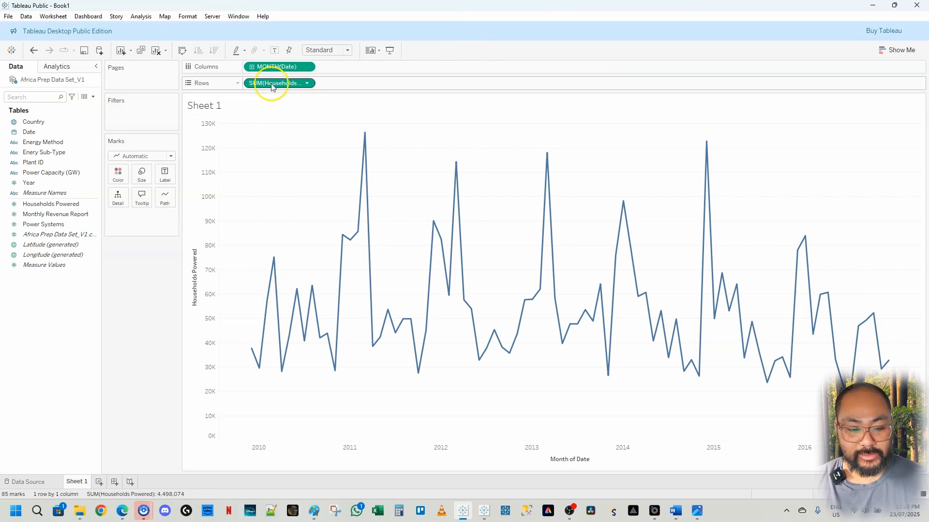
Add Households Powered to Rows a second time to create a duplicate line chart.
{"action": "left_click", "coordinate": [43, 207]}
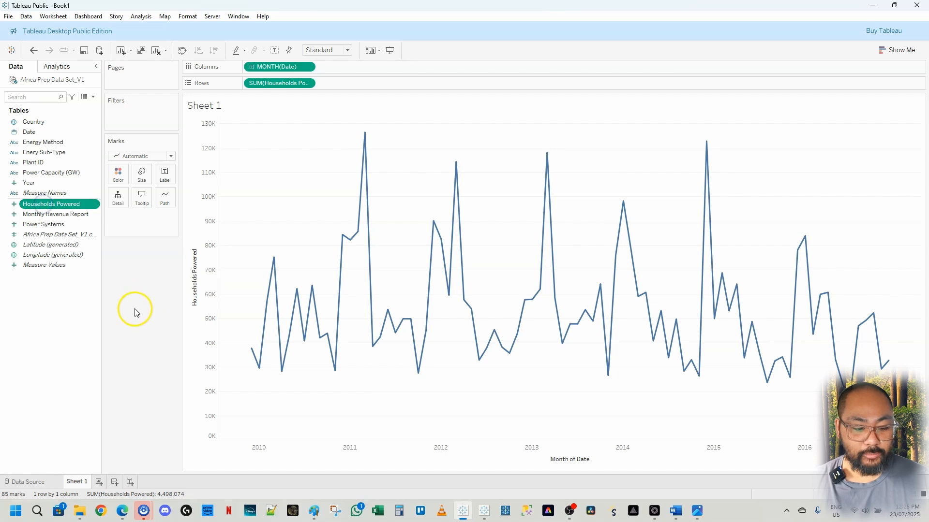
{"action": "right_click", "coordinate": [70, 207]}
{"action": "left_click", "coordinate": [21, 216]}
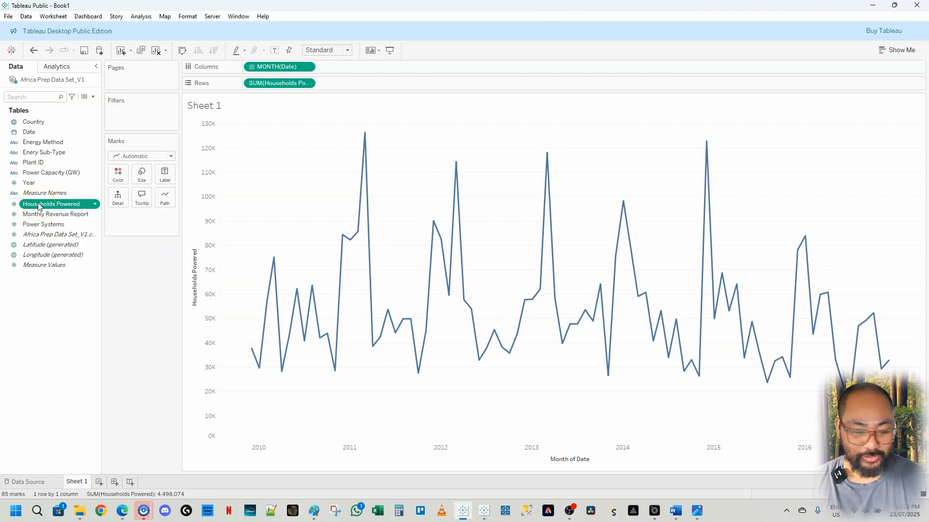
{"action": "double_click", "coordinate": [38, 205]}
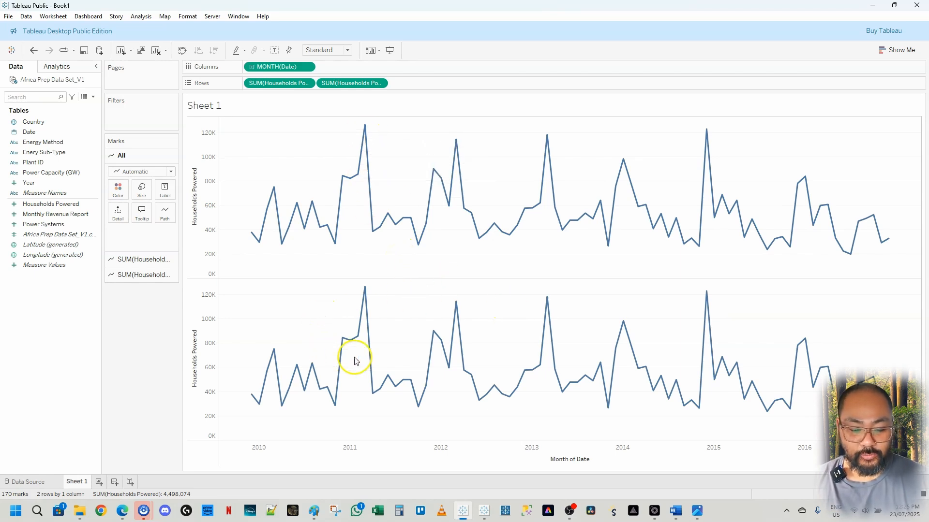
Apply the Moving Average quick table calculation to the second Households Powered measure in Rows.
{"action": "right_click", "coordinate": [356, 86]}
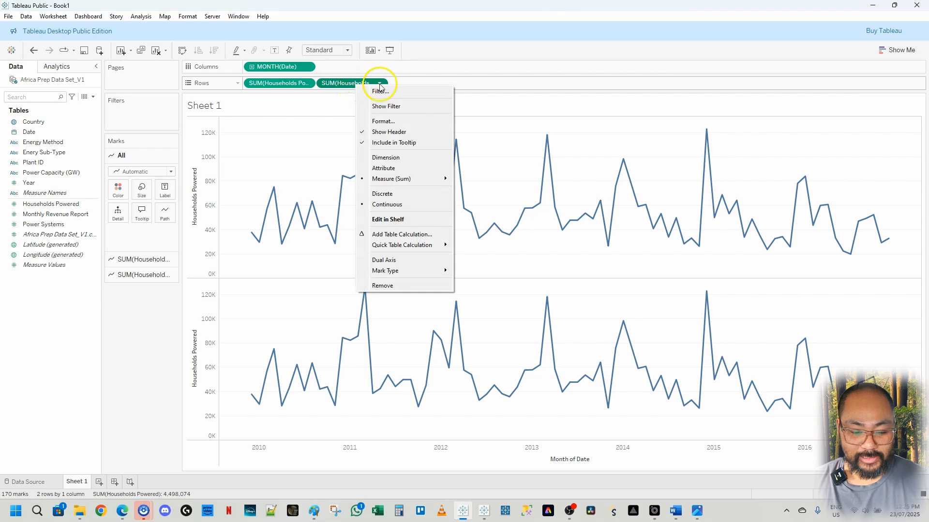
{"action": "left_click", "coordinate": [417, 245]}
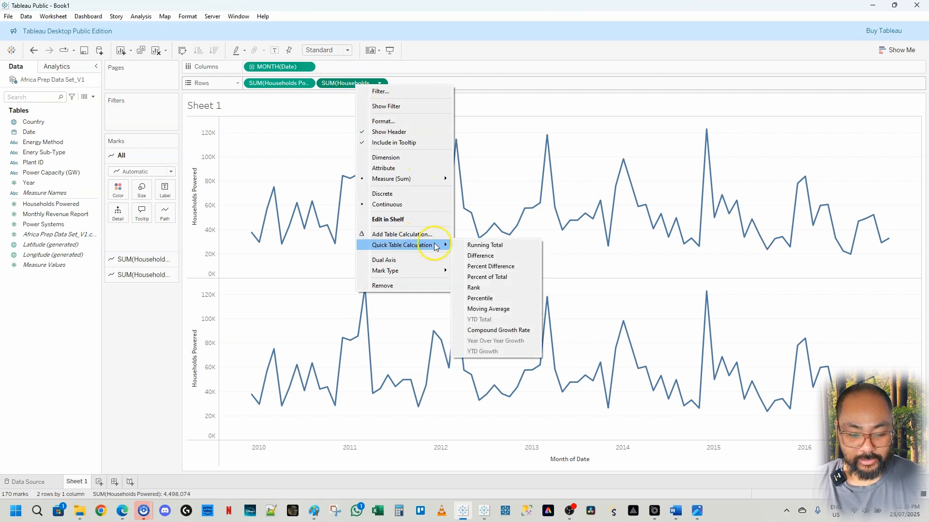
{"action": "left_click", "coordinate": [512, 308]}
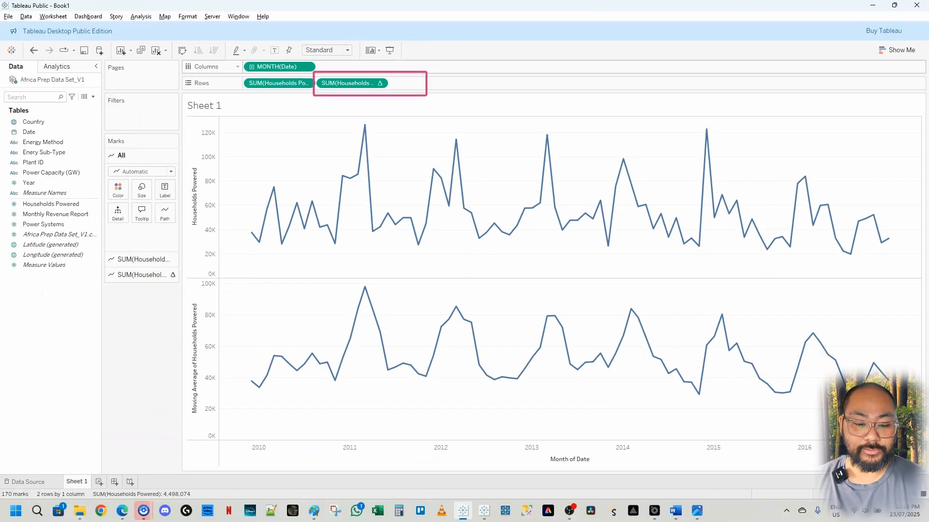
Try a start offset of -14 in the second Households Powered measure's WINDOW_AVG formula, and undo the change.
{"action": "left_click", "coordinate": [373, 166]}
{"action": "double_click", "coordinate": [362, 83]}
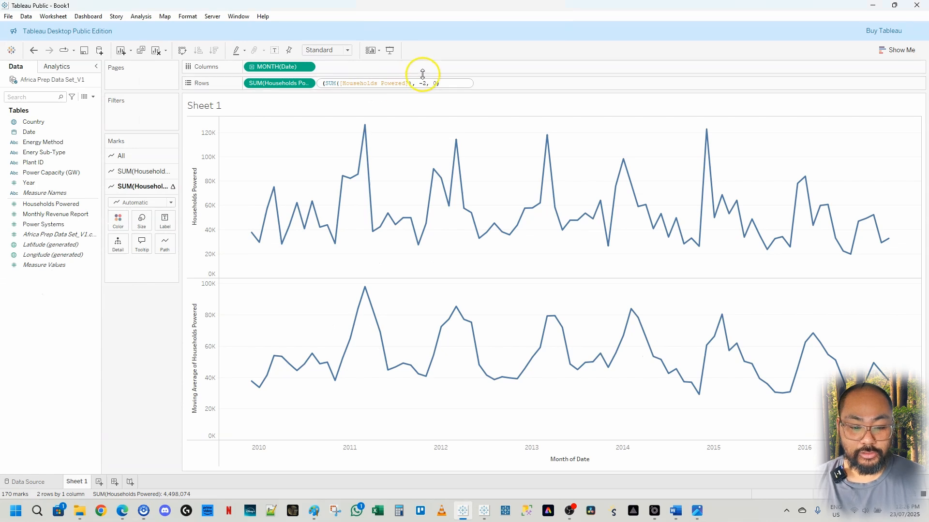
{"action": "left_click", "coordinate": [460, 79]}
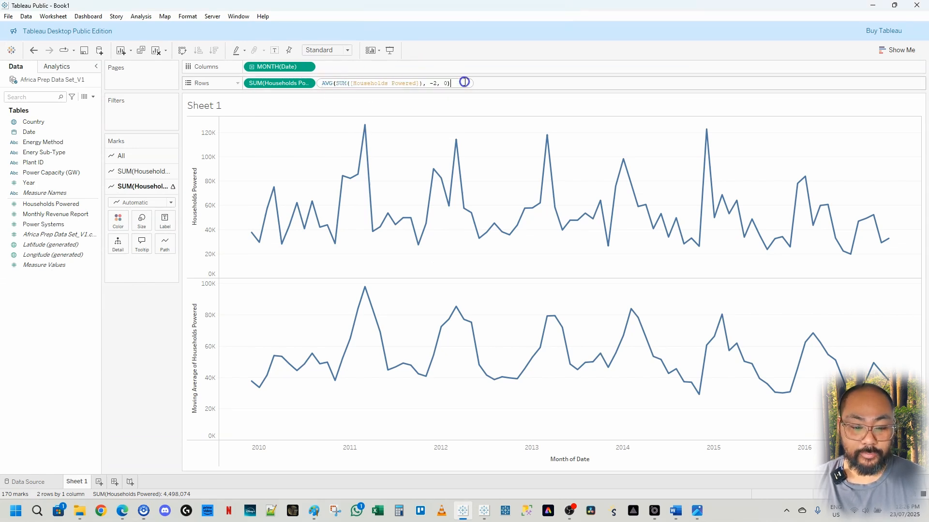
{"action": "left_click", "coordinate": [440, 83]}
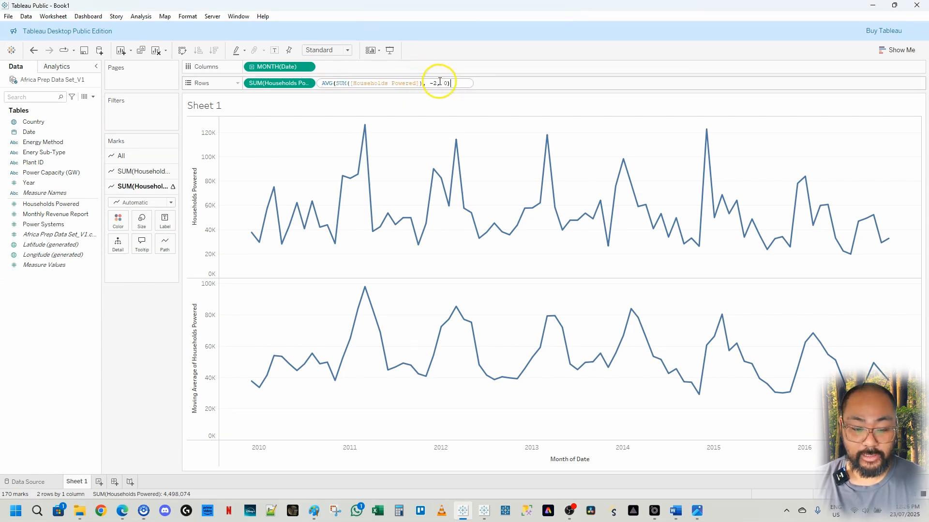
{"action": "left_click", "coordinate": [436, 83]}
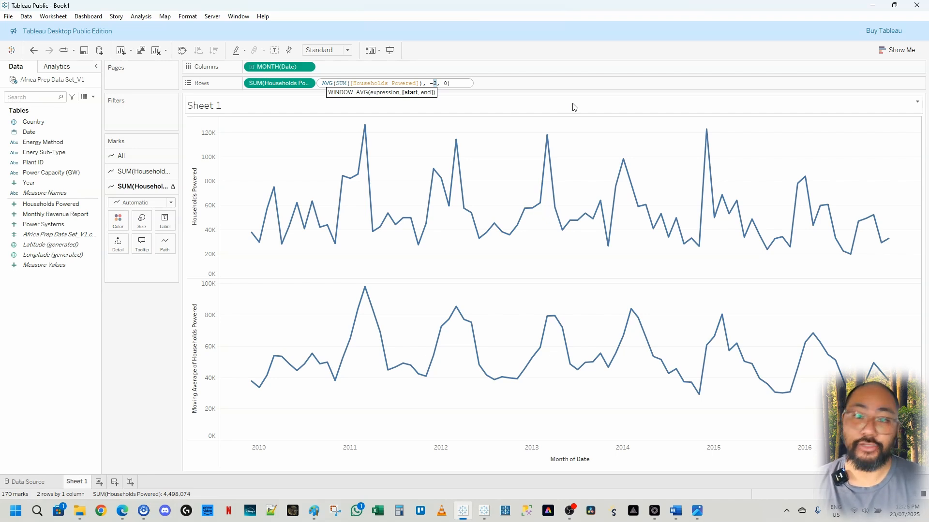
{"action": "type", "text": "14"}
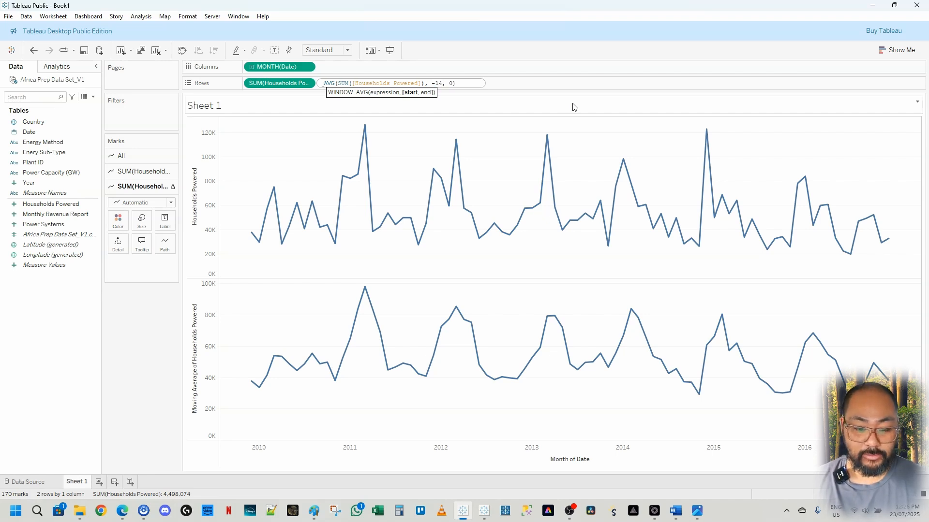
{"action": "key", "text": "Return"}
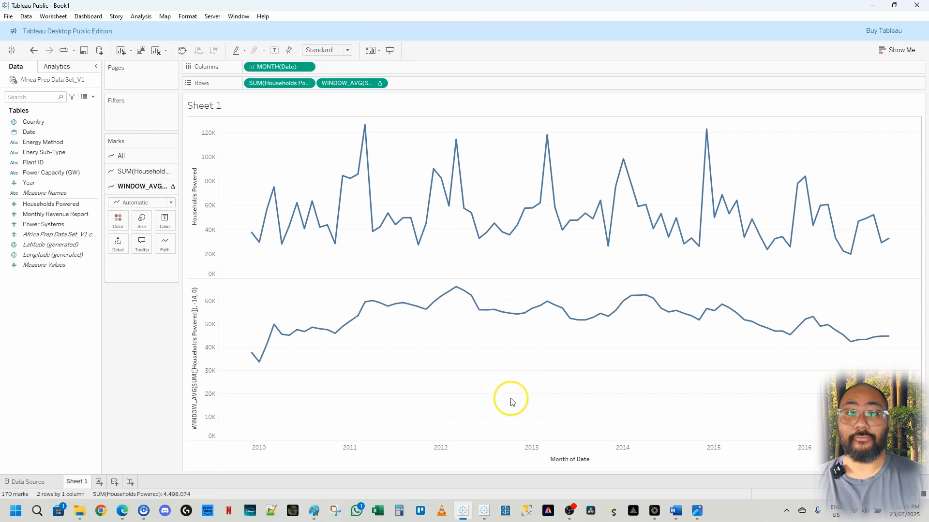
{"action": "key", "text": "ctrl+z"}
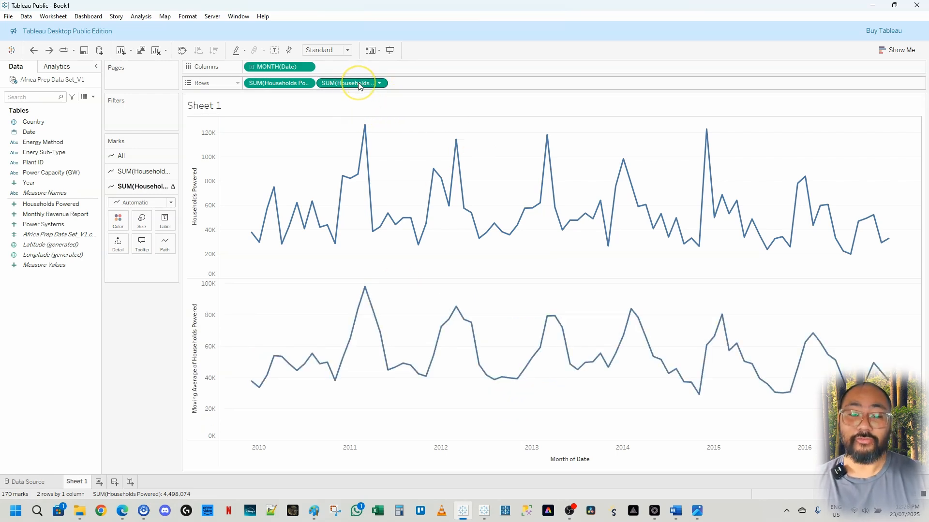
Edit the second Households Powered measure's moving average table calculation to use 14 previous values.
{"action": "mouse_move", "coordinate": [358, 86]}
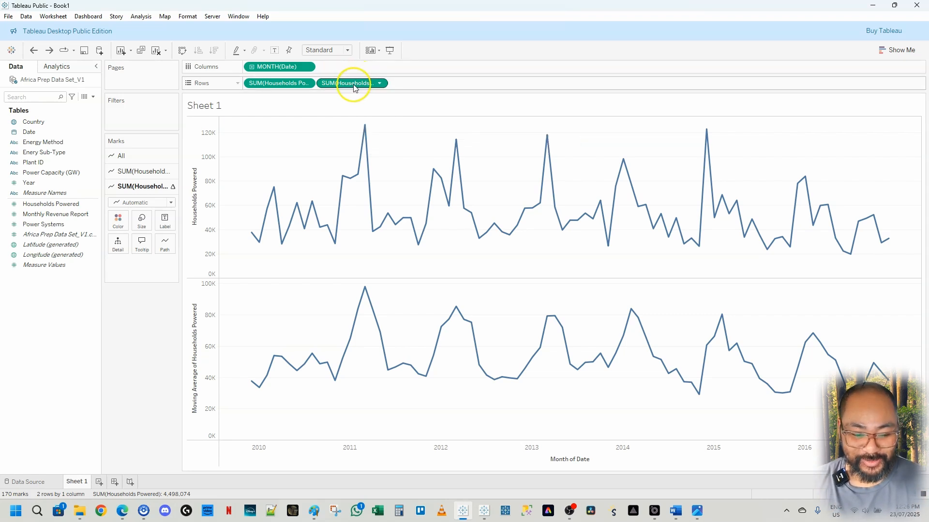
{"action": "right_click", "coordinate": [350, 86]}
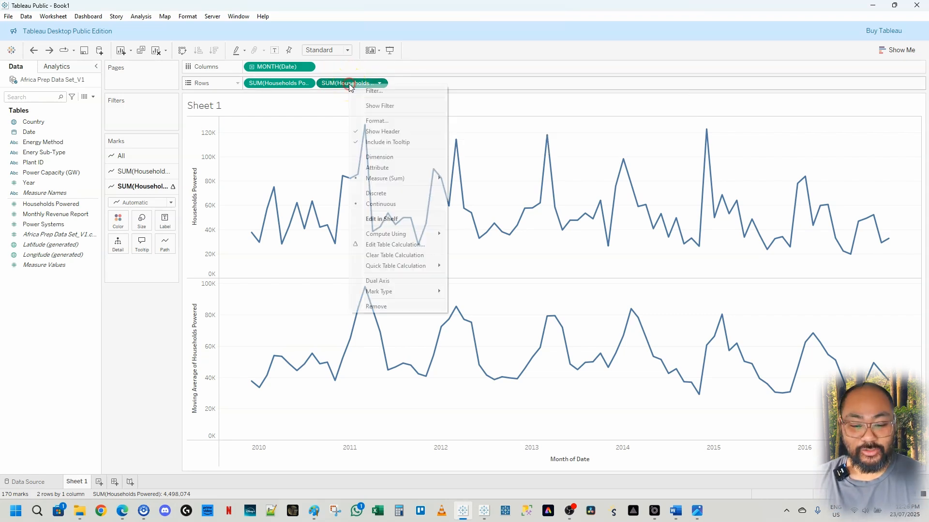
{"action": "mouse_move", "coordinate": [411, 238]}
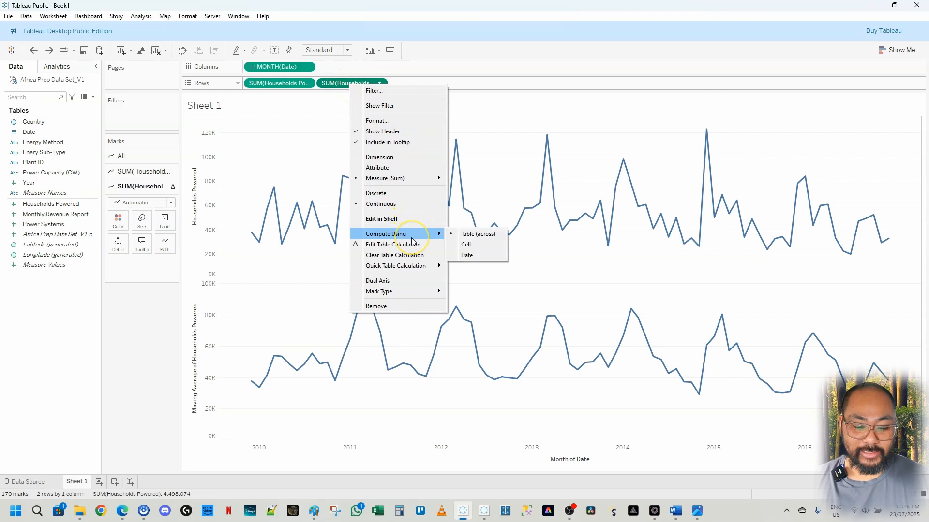
{"action": "left_click", "coordinate": [405, 246]}
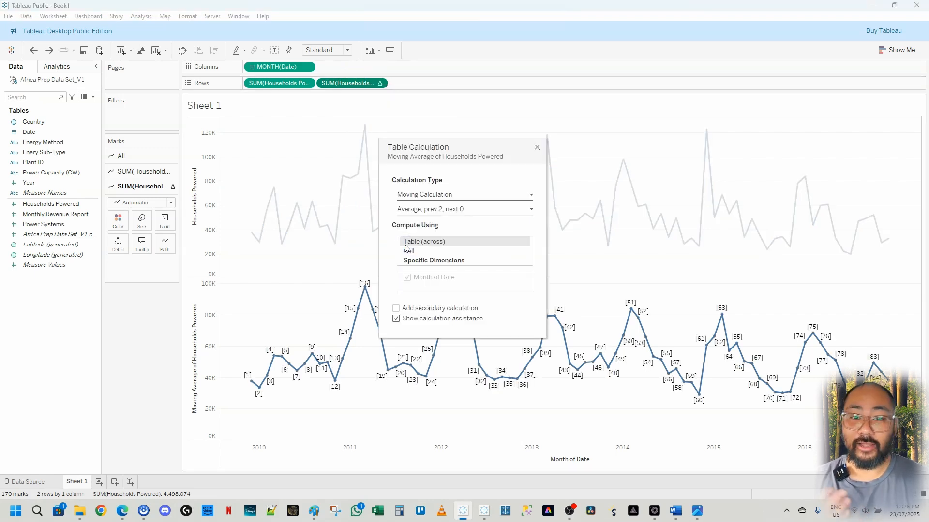
{"action": "left_click_drag", "start_coordinate": [477, 140], "coordinate": [182, 106]}
{"action": "left_click", "coordinate": [201, 177]}
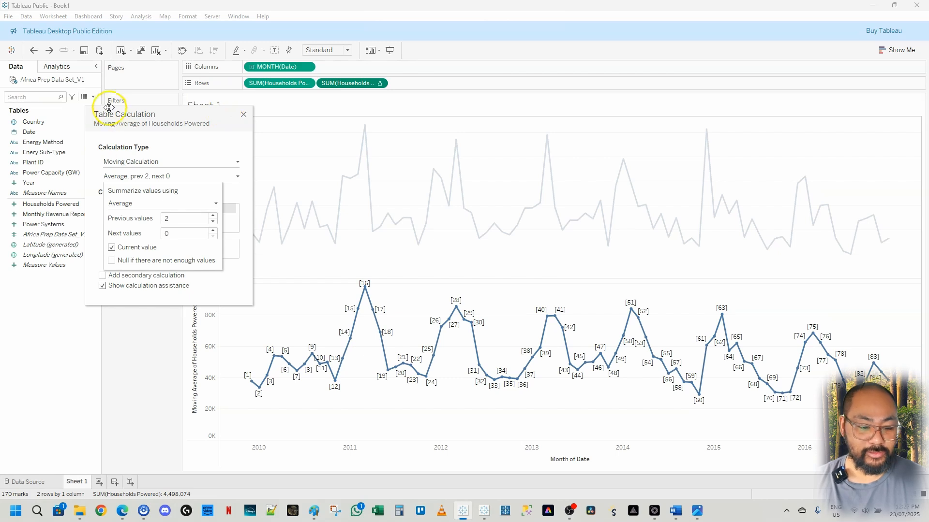
{"action": "left_click", "coordinate": [180, 221]}
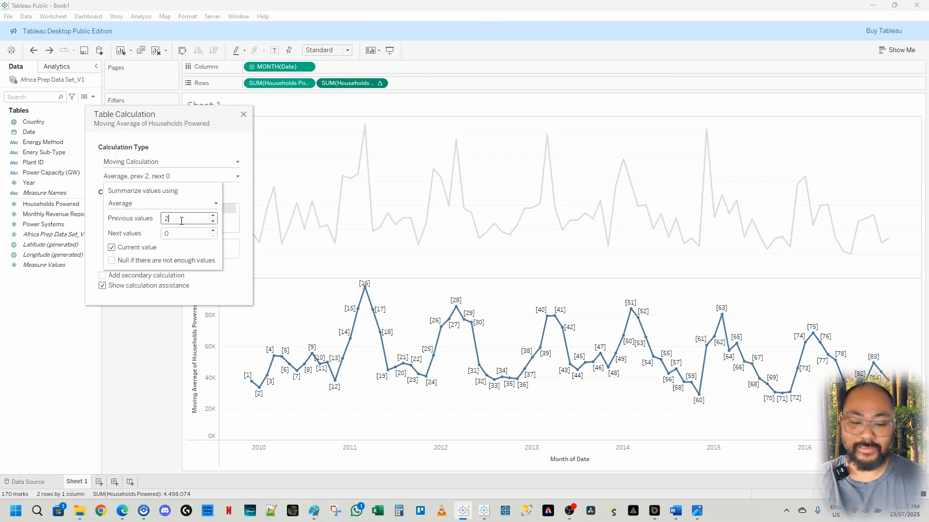
{"action": "left_click", "coordinate": [213, 216]}
{"action": "left_click", "coordinate": [213, 216]}
{"action": "left_click", "coordinate": [213, 216]}
{"action": "left_click", "coordinate": [213, 216]}
{"action": "double_click", "coordinate": [178, 221]}
{"action": "type", "text": "14"}
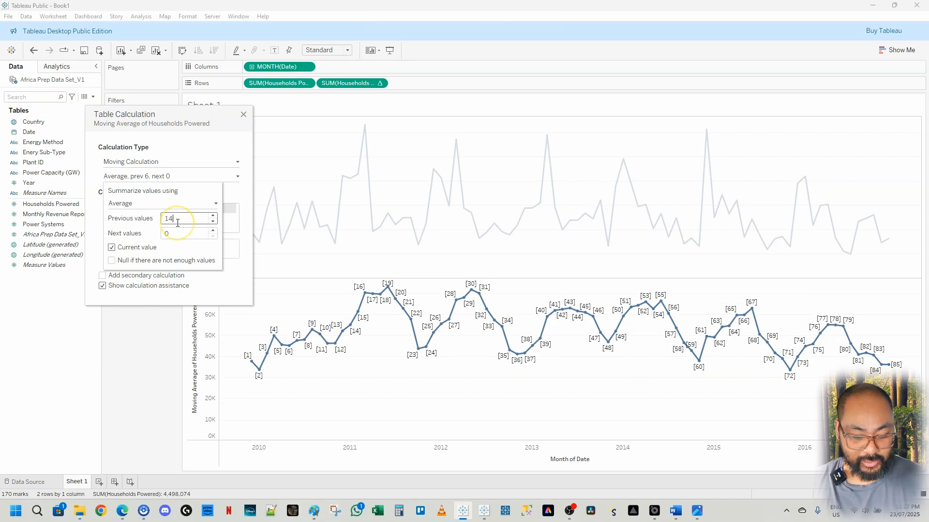
{"action": "left_click", "coordinate": [192, 250]}
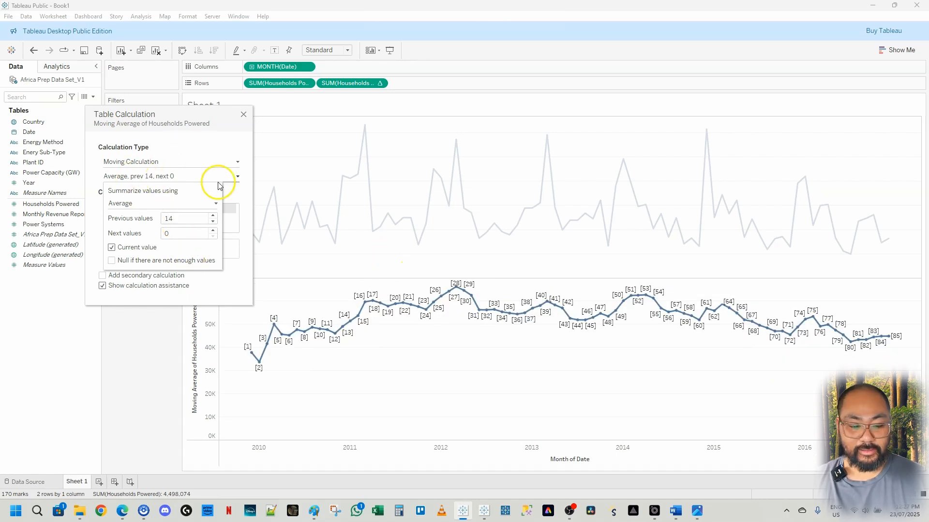
{"action": "left_click", "coordinate": [200, 148]}
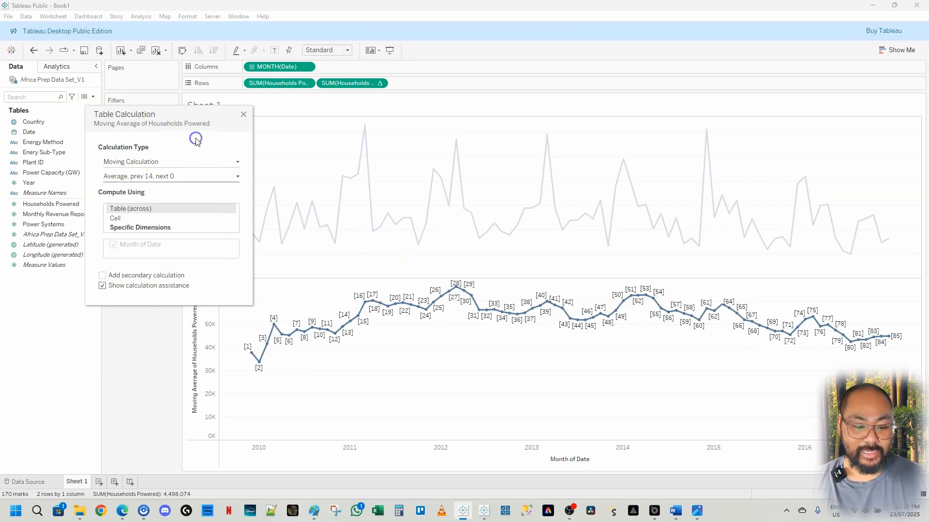
{"action": "left_click", "coordinate": [243, 114]}
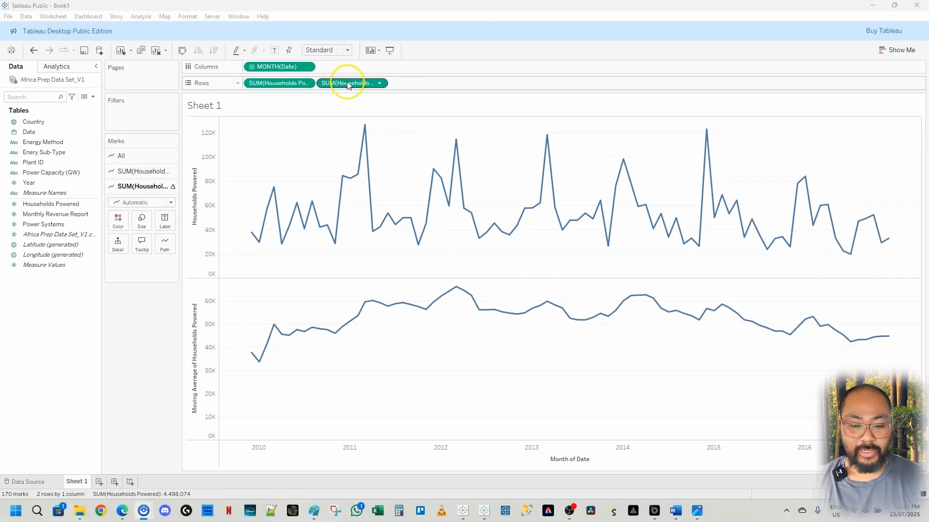
Combine the Households Powered line and its moving average into one dual-axis chart.
{"action": "right_click", "coordinate": [342, 83]}
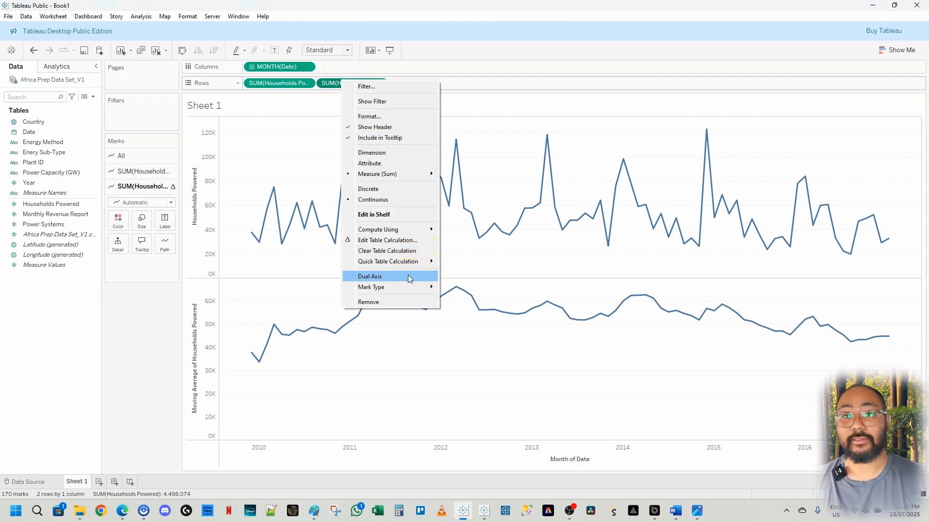
{"action": "left_click", "coordinate": [265, 135]}
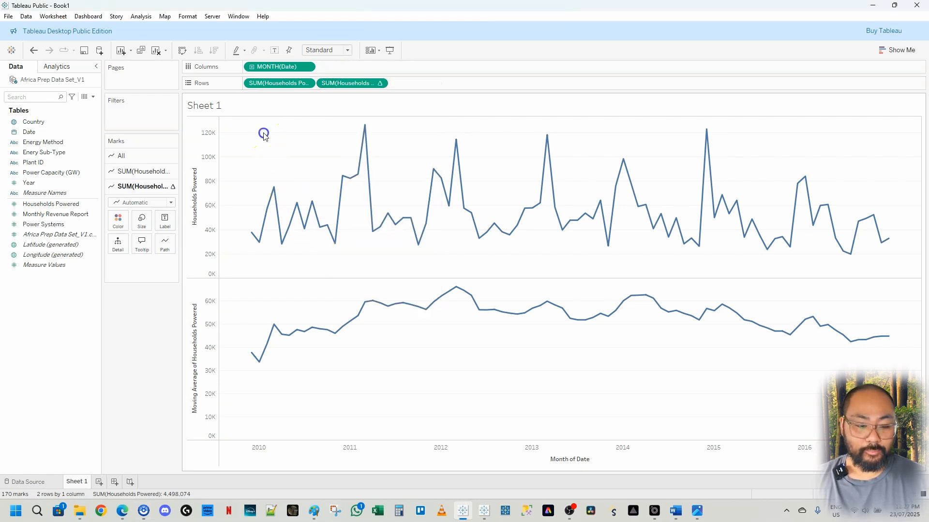
{"action": "right_click", "coordinate": [276, 85]}
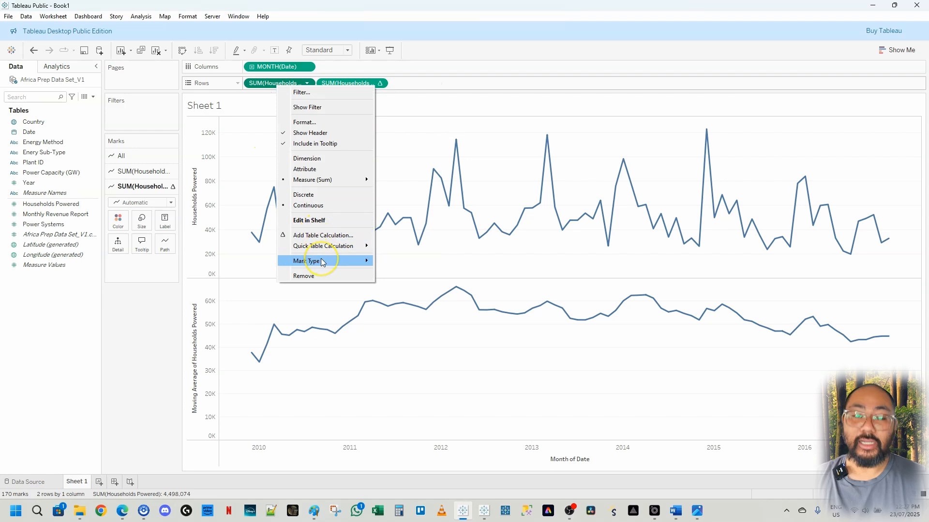
{"action": "mouse_move", "coordinate": [322, 261]}
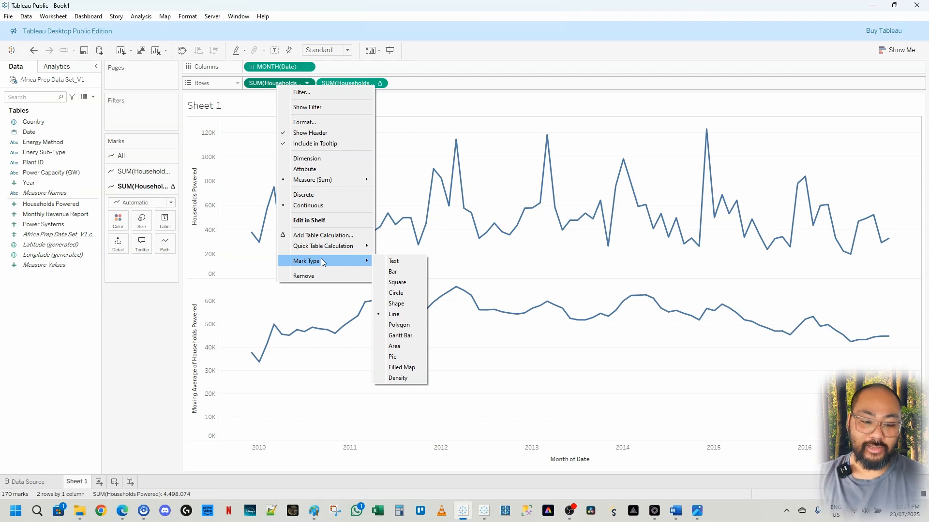
{"action": "left_click", "coordinate": [267, 86]}
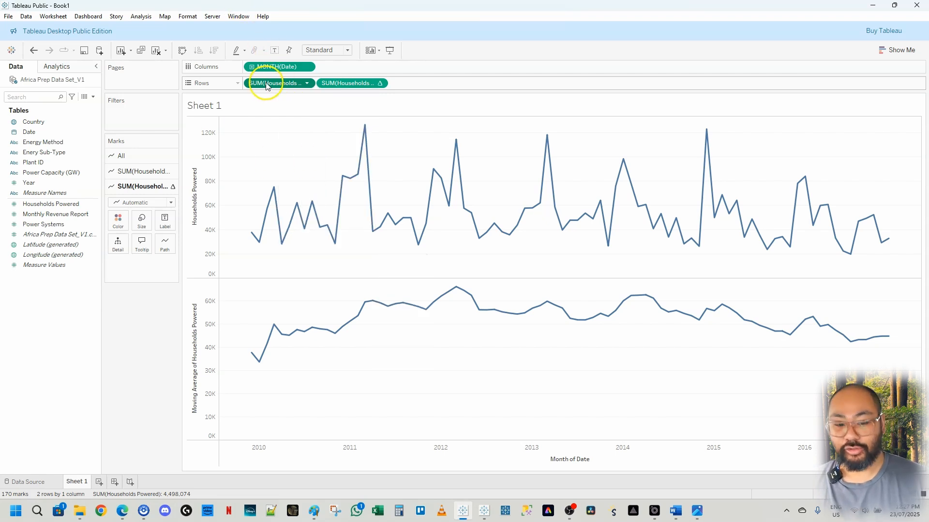
{"action": "right_click", "coordinate": [364, 86]}
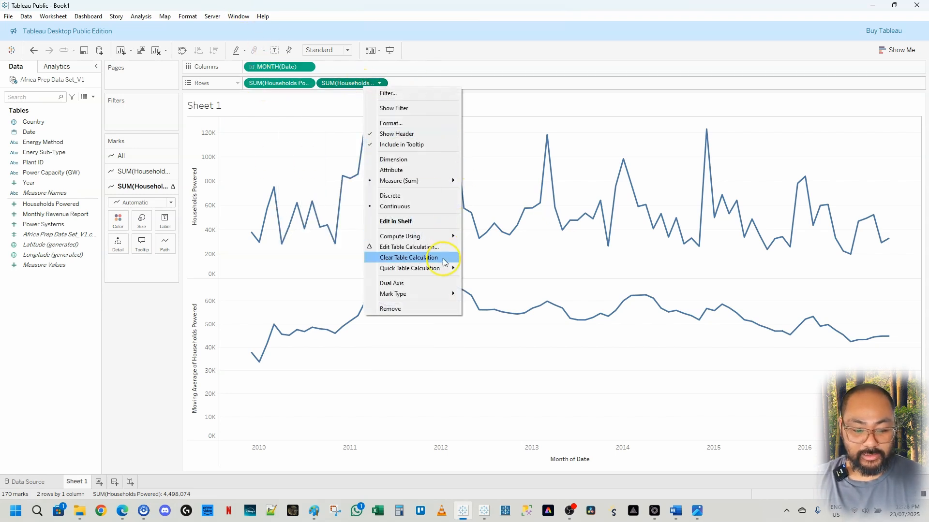
{"action": "left_click", "coordinate": [418, 285]}
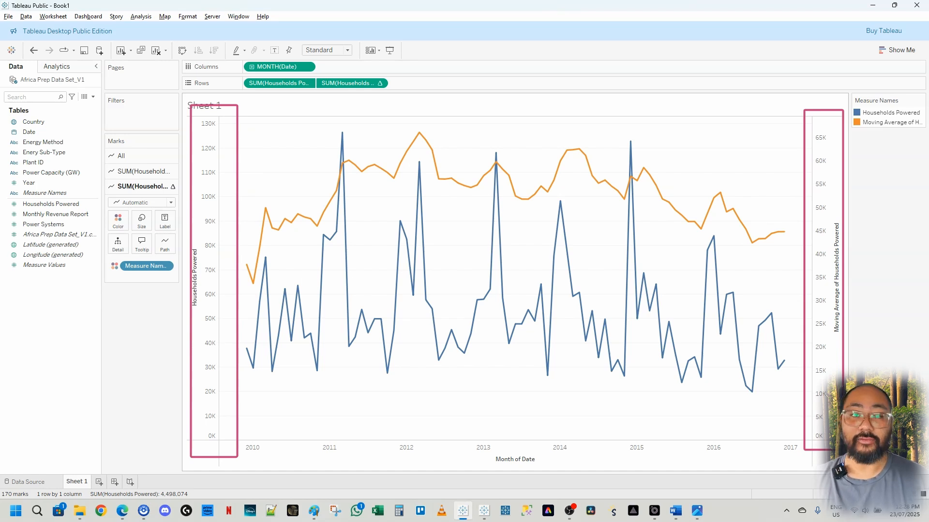
Synchronize the Moving Average of Households Powered axis with the Households Powered axis.
{"action": "right_click", "coordinate": [819, 149]}
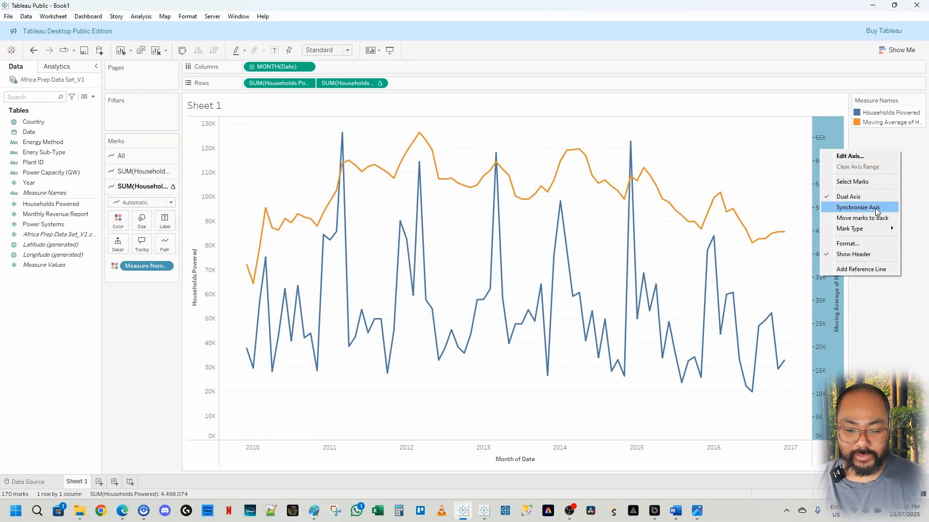
{"action": "left_click", "coordinate": [875, 209]}
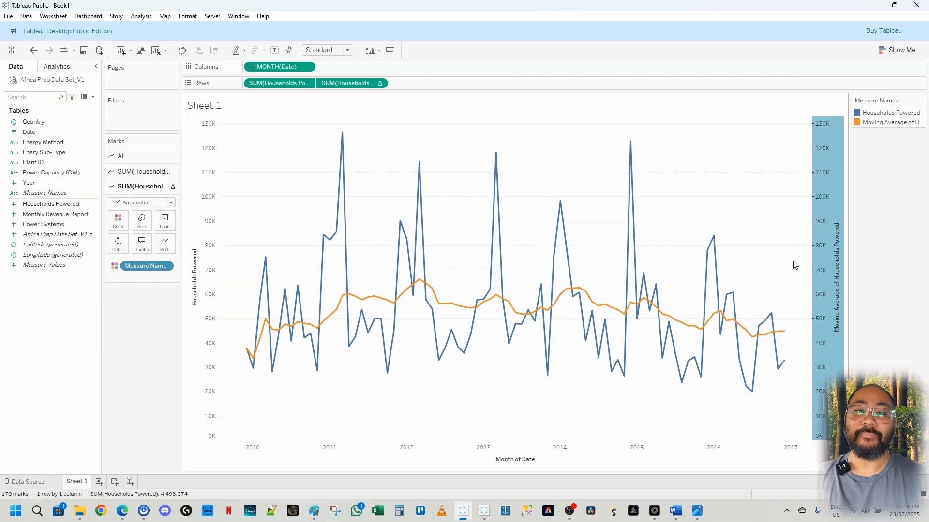
{"action": "left_click", "coordinate": [712, 163]}
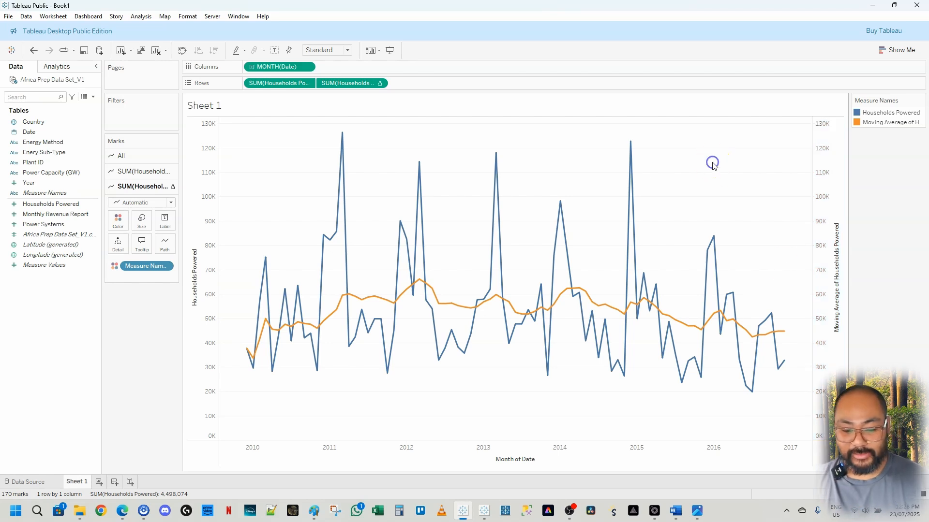
Try a weekly date level with the Households Powered line at 17% opacity, and set the opacity back to 100%.
{"action": "left_click", "coordinate": [251, 67]}
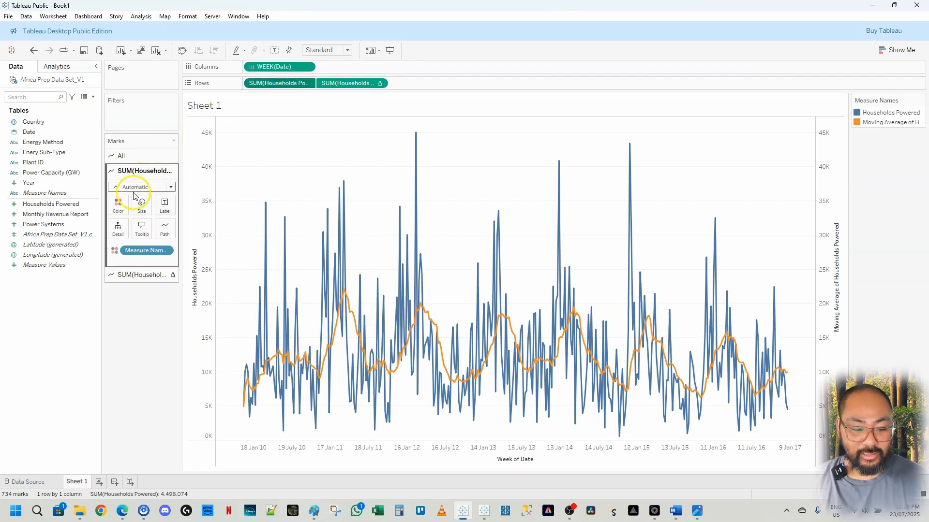
{"action": "left_click", "coordinate": [118, 203]}
{"action": "left_click", "coordinate": [131, 259]}
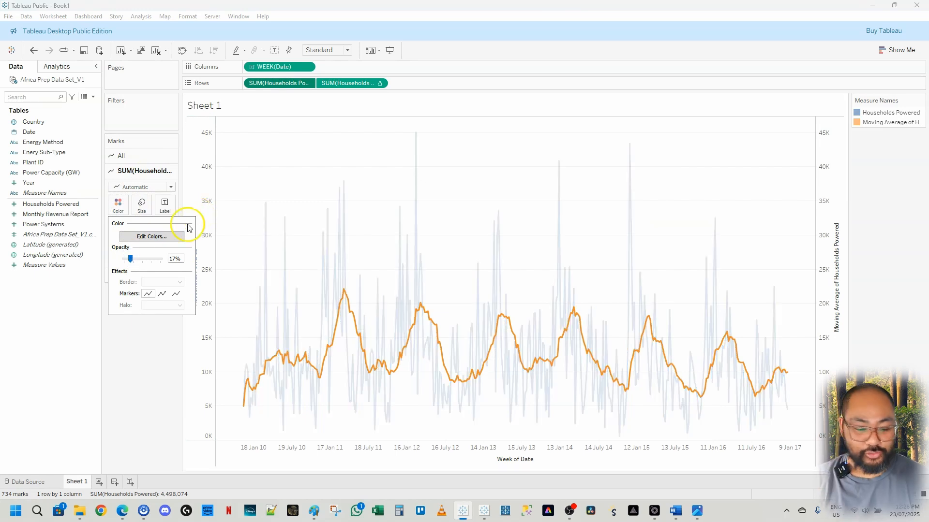
{"action": "left_click", "coordinate": [160, 259]}
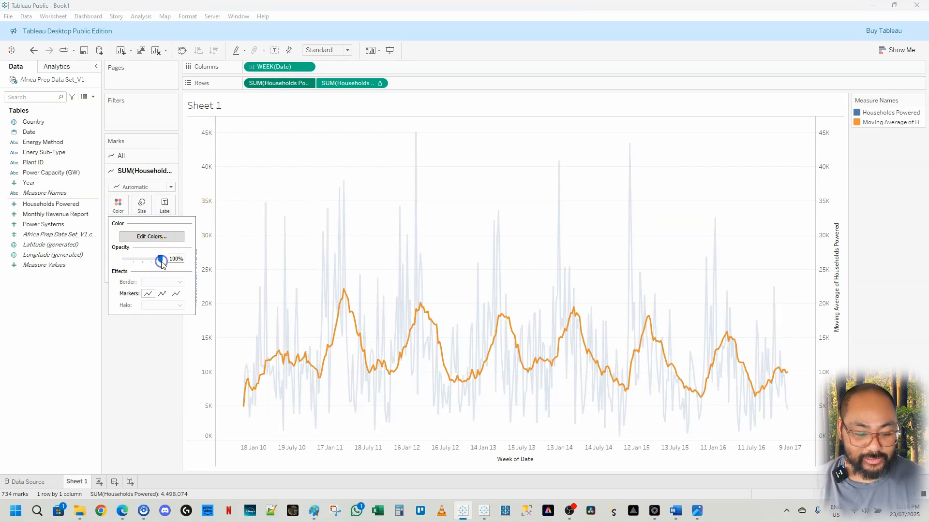
{"action": "left_click", "coordinate": [357, 65]}
Undo the opacity changes and the switch of the date level from months to weeks.
{"action": "right_click", "coordinate": [276, 67]}
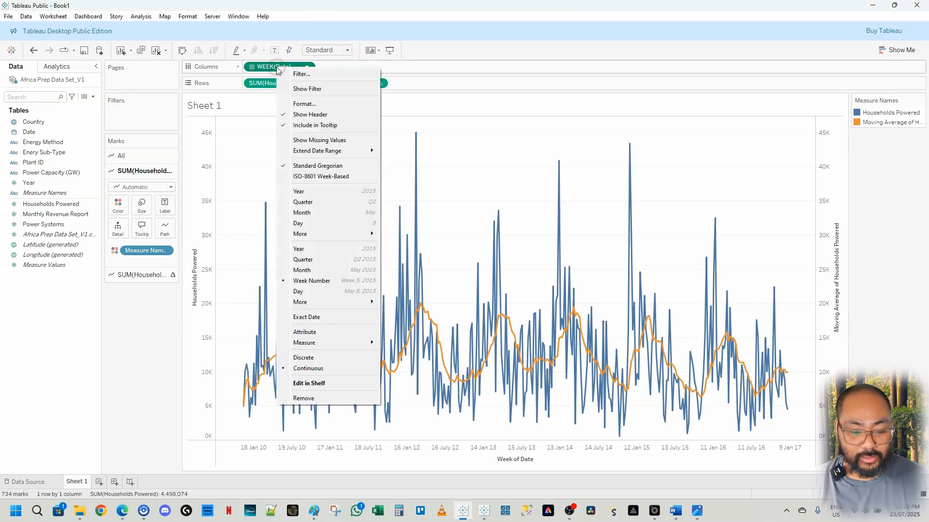
{"action": "left_click", "coordinate": [264, 68]}
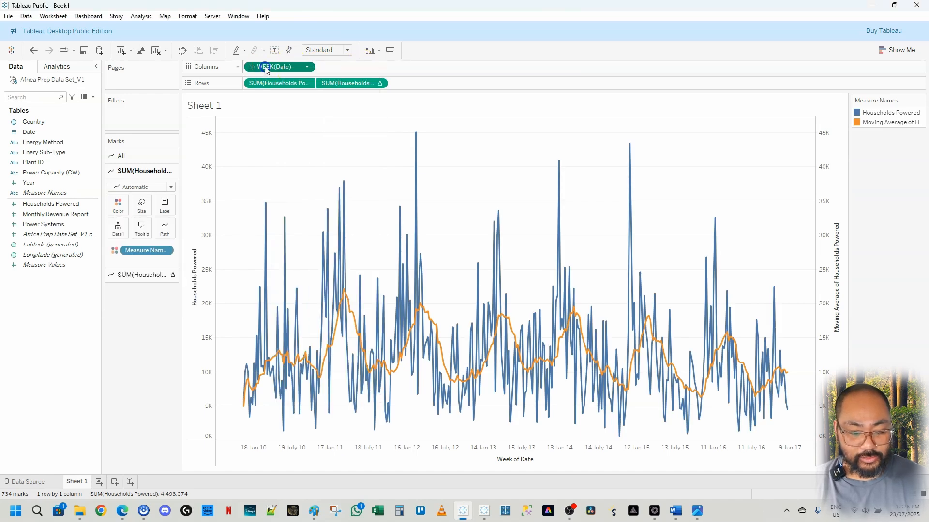
{"action": "left_click", "coordinate": [34, 51]}
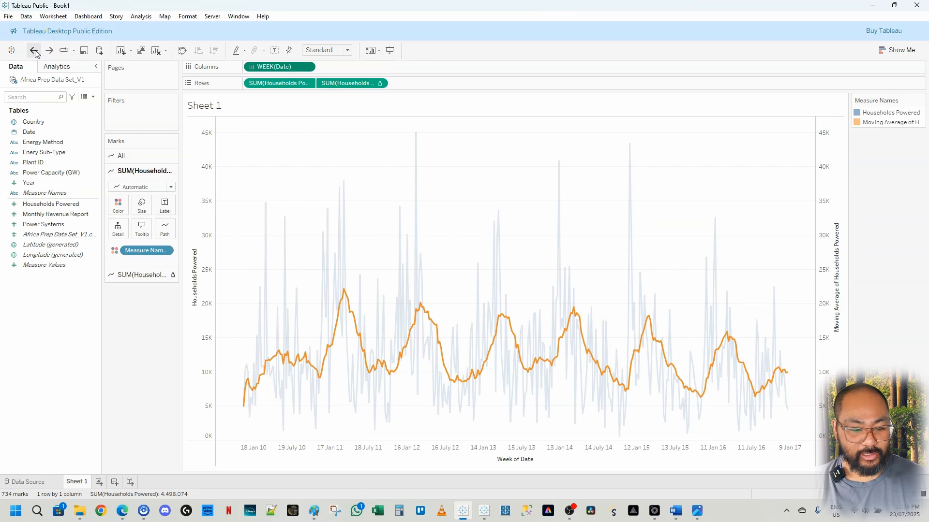
{"action": "left_click", "coordinate": [35, 50]}
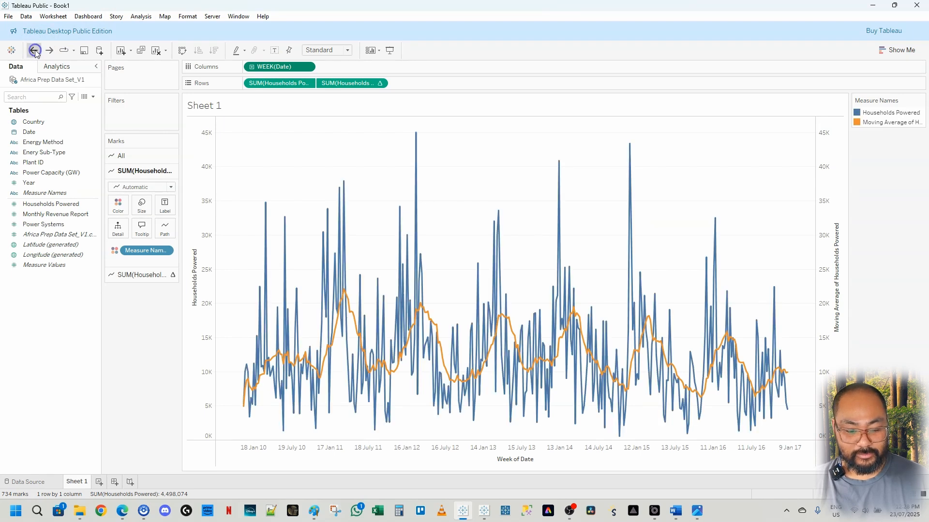
{"action": "left_click", "coordinate": [34, 50]}
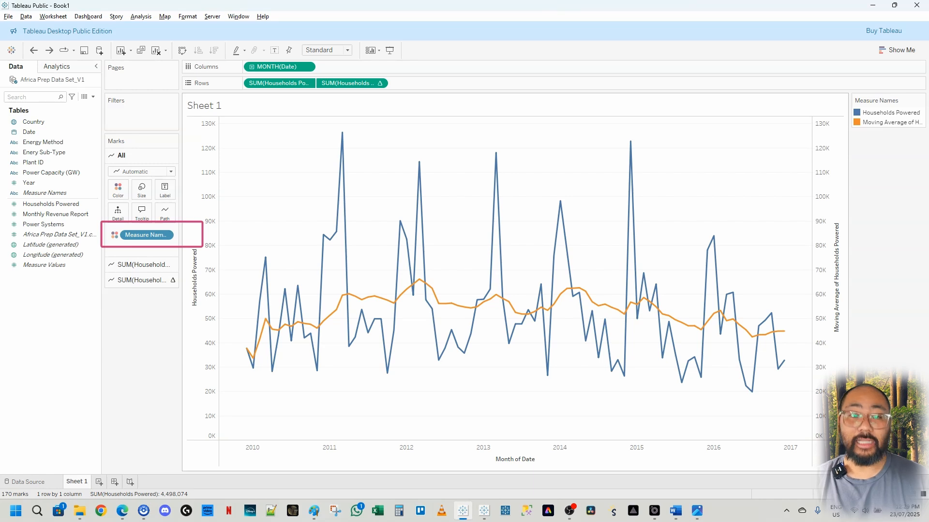
Remove Measure Names from the color encoding of all marks.
{"action": "right_click", "coordinate": [130, 239]}
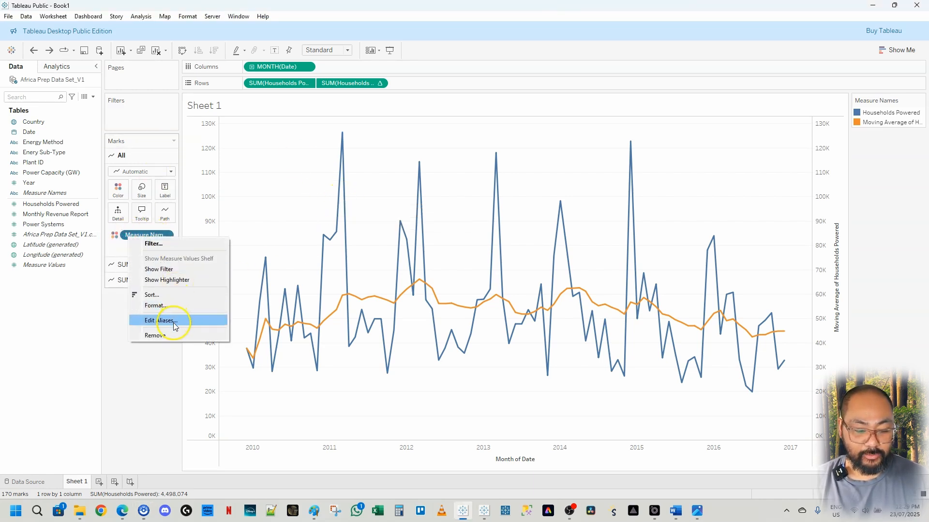
{"action": "left_click", "coordinate": [178, 338]}
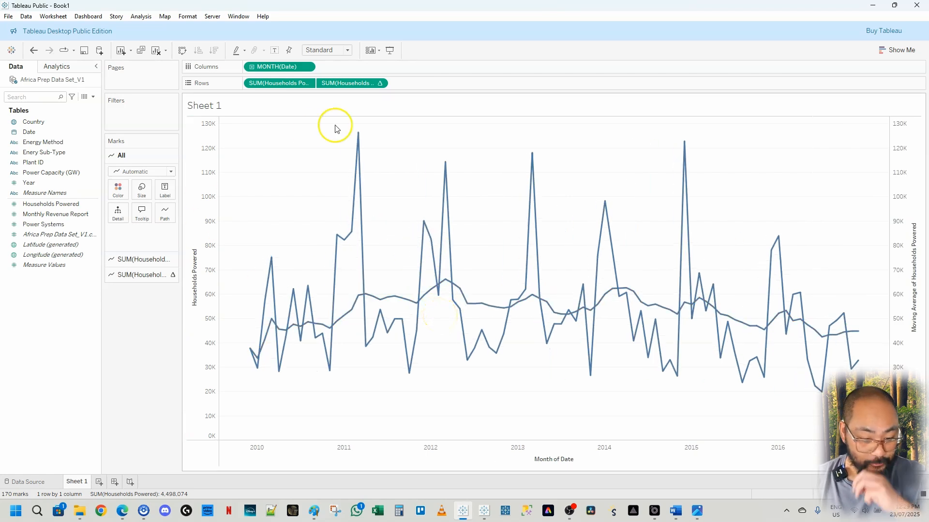
{"action": "mouse_move", "coordinate": [355, 145]}
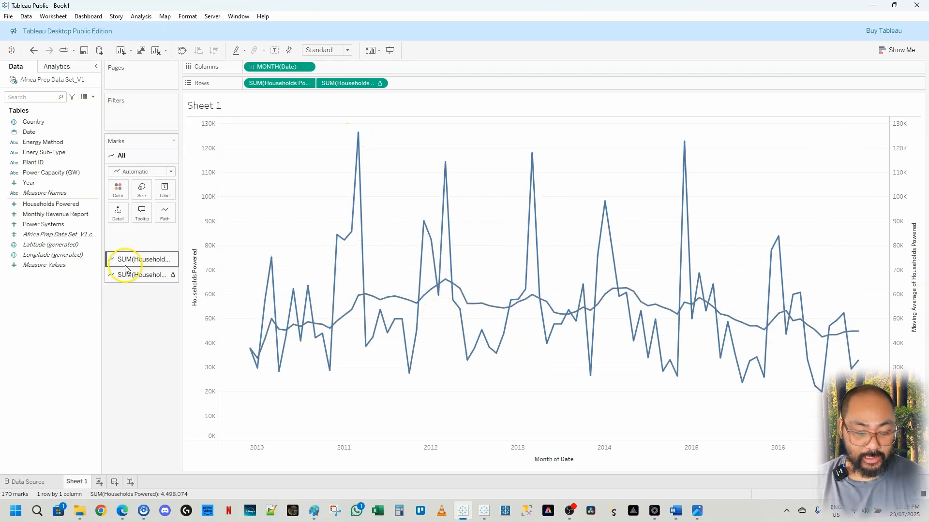
Lower the color opacity of the original Households Powered line to 25%, leaving the moving average line unchanged.
{"action": "left_click", "coordinate": [145, 259]}
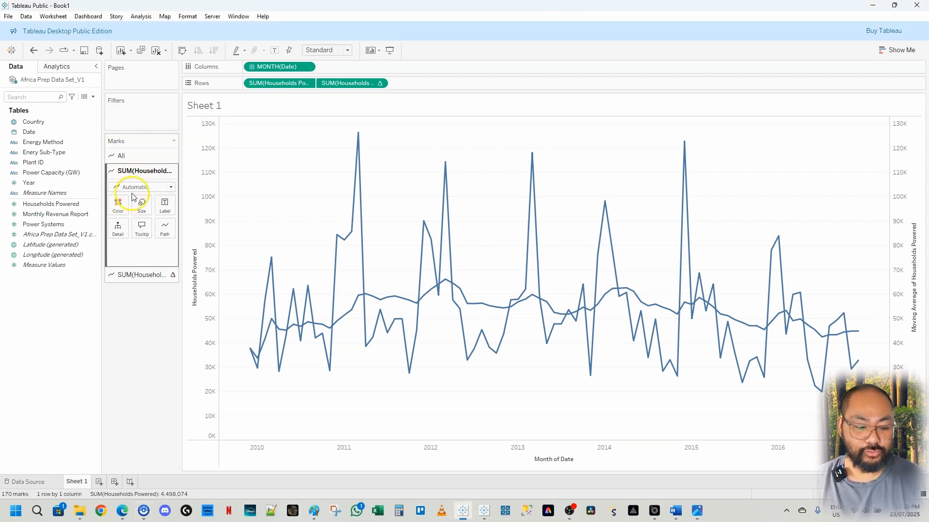
{"action": "left_click", "coordinate": [118, 203]}
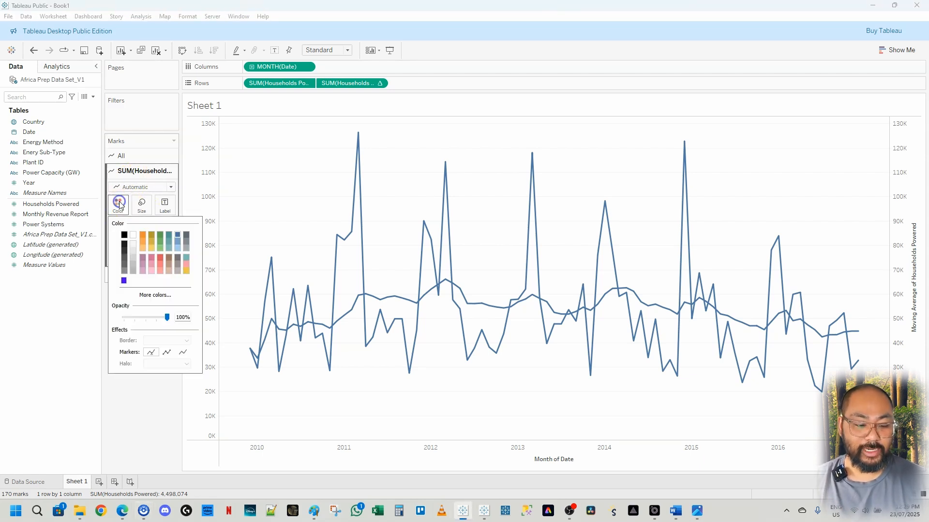
{"action": "left_click", "coordinate": [135, 318]}
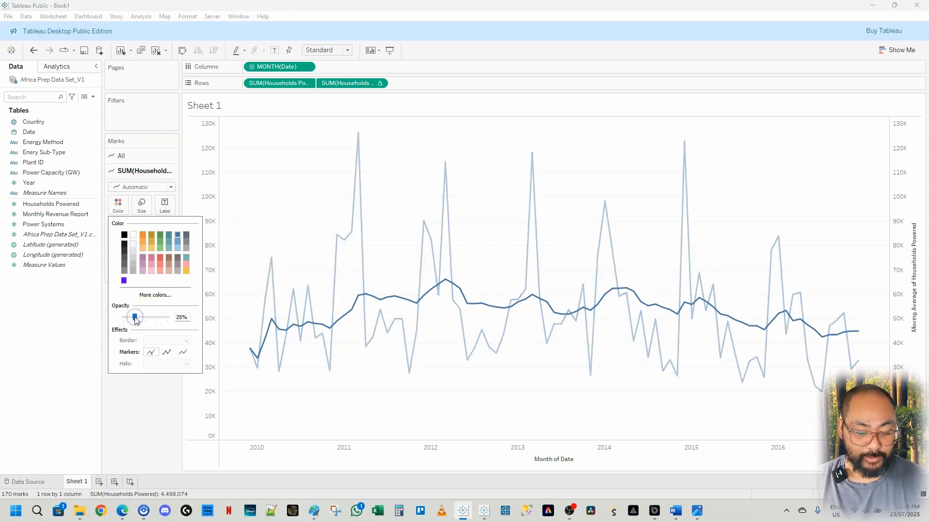
{"action": "left_click", "coordinate": [290, 201]}
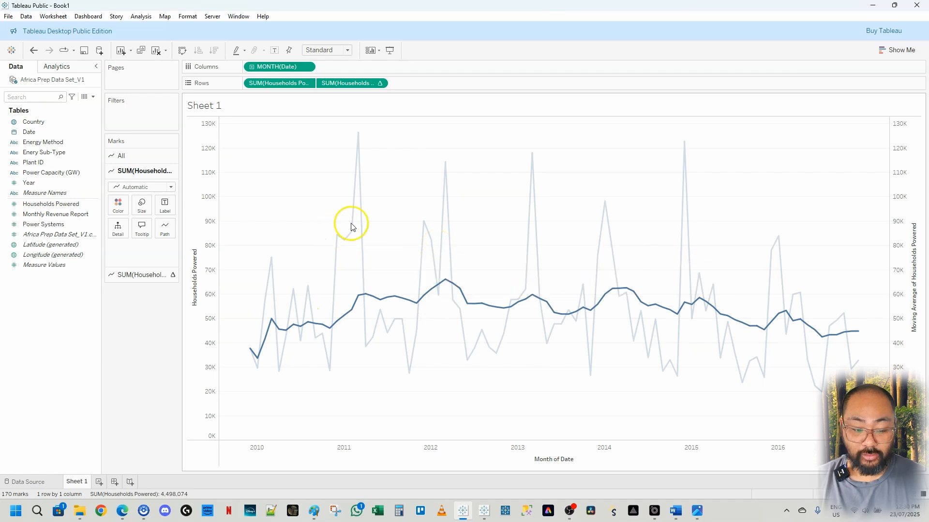
Change the date level of the Households Powered line chart from months to continuous week numbers.
{"action": "right_click", "coordinate": [272, 68]}
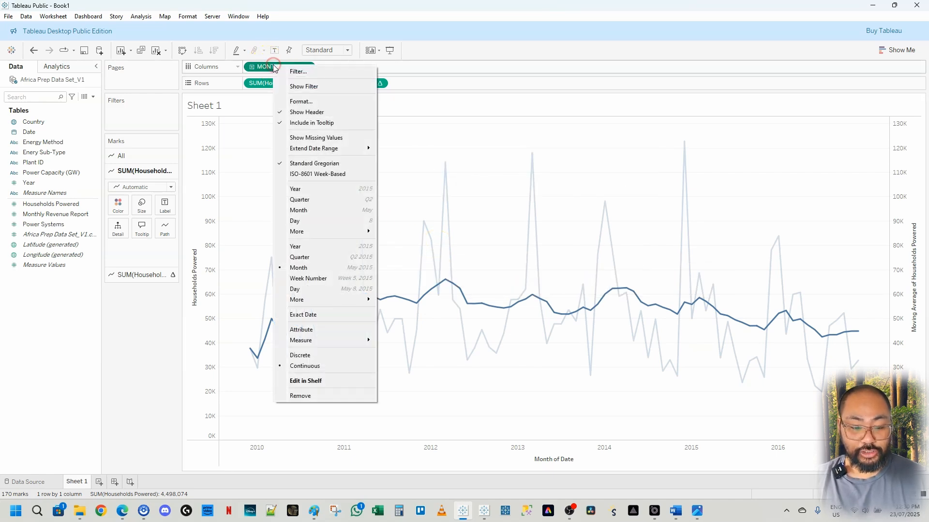
{"action": "left_click", "coordinate": [340, 279]}
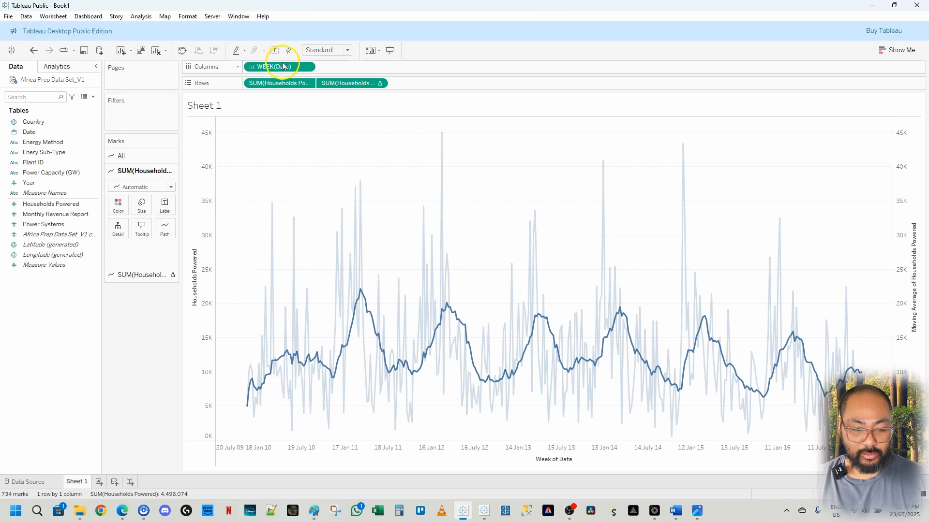
{"action": "right_click", "coordinate": [283, 66]}
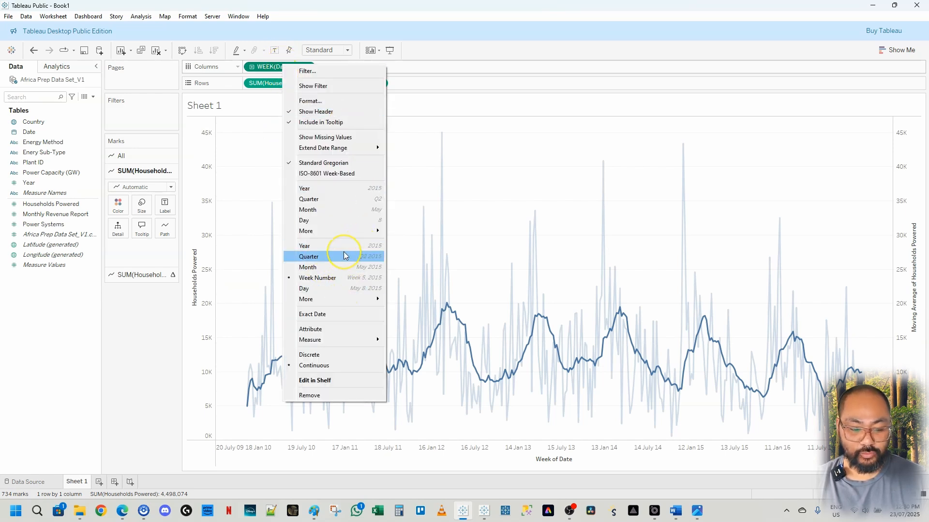
{"action": "left_click", "coordinate": [528, 169]}
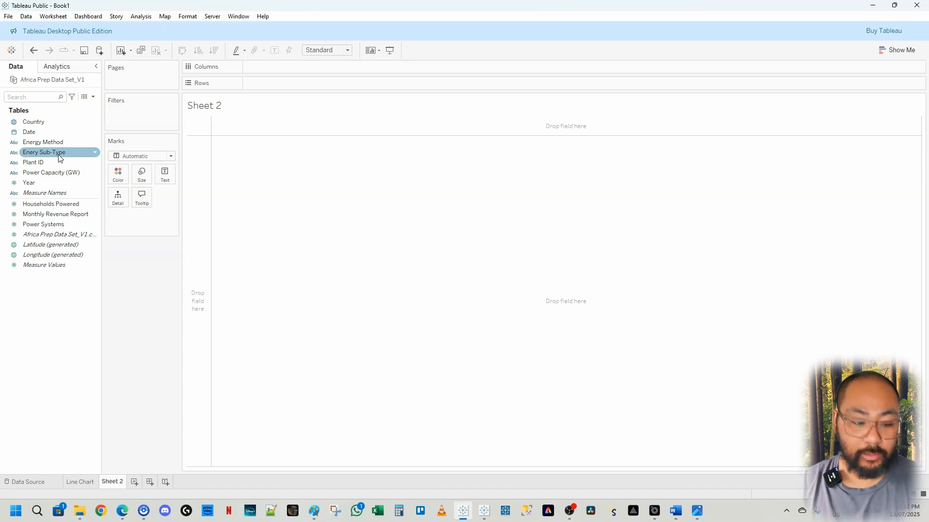
Build a treemap of Power Systems by Enery Sub-Type on the new sheet using Show Me.
{"action": "left_click_drag", "start_coordinate": [60, 158], "coordinate": [151, 159]}
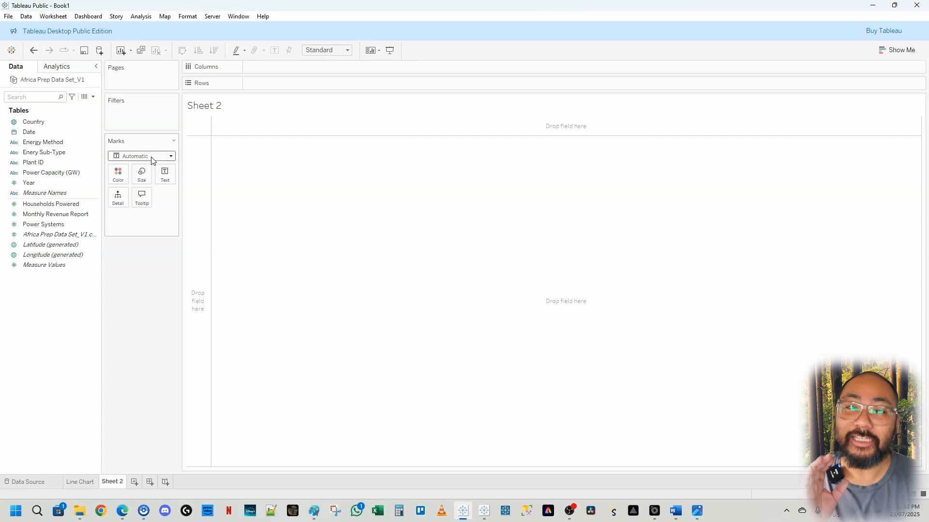
{"action": "left_click", "coordinate": [50, 153]}
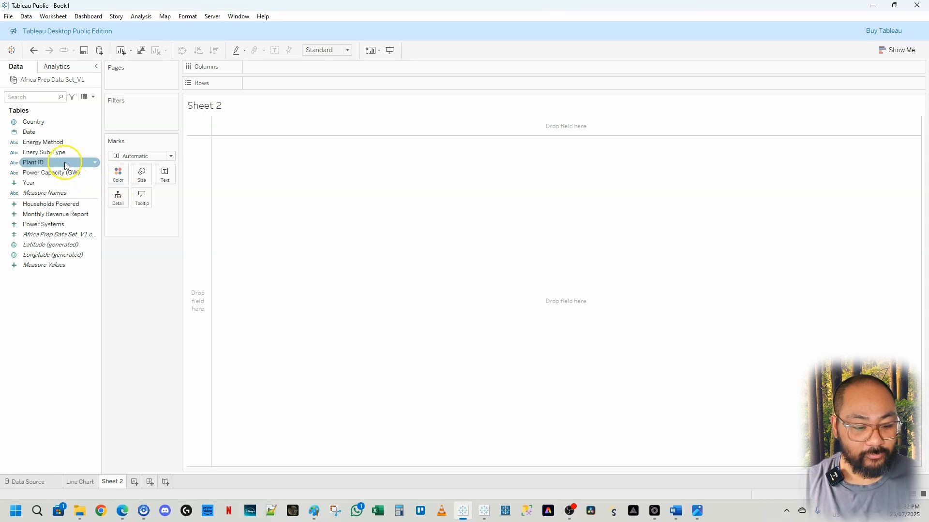
{"action": "left_click", "coordinate": [55, 157]}
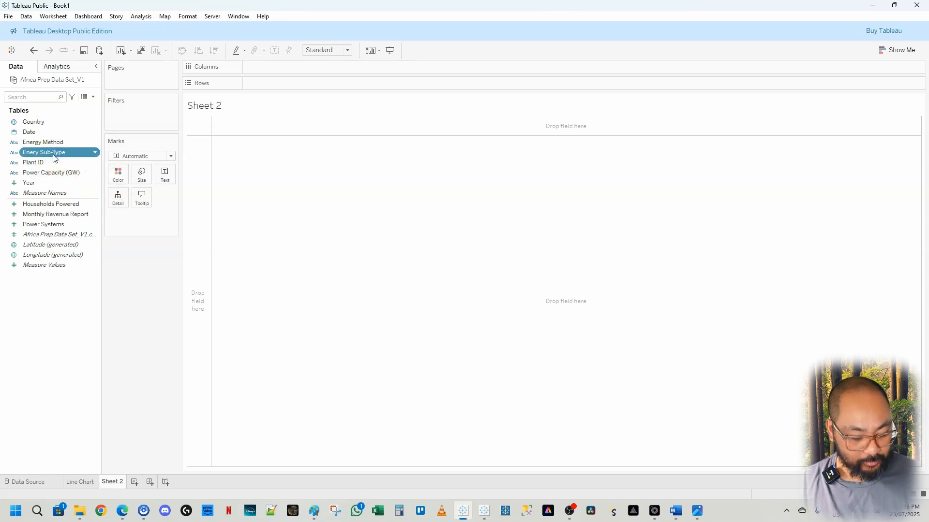
{"action": "left_click", "coordinate": [53, 225], "text": "ctrl"}
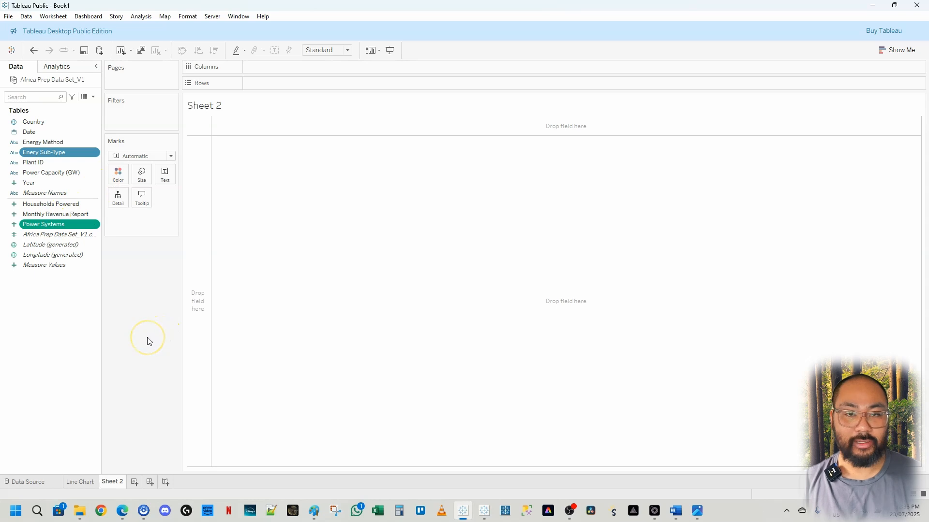
{"action": "left_click", "coordinate": [899, 54]}
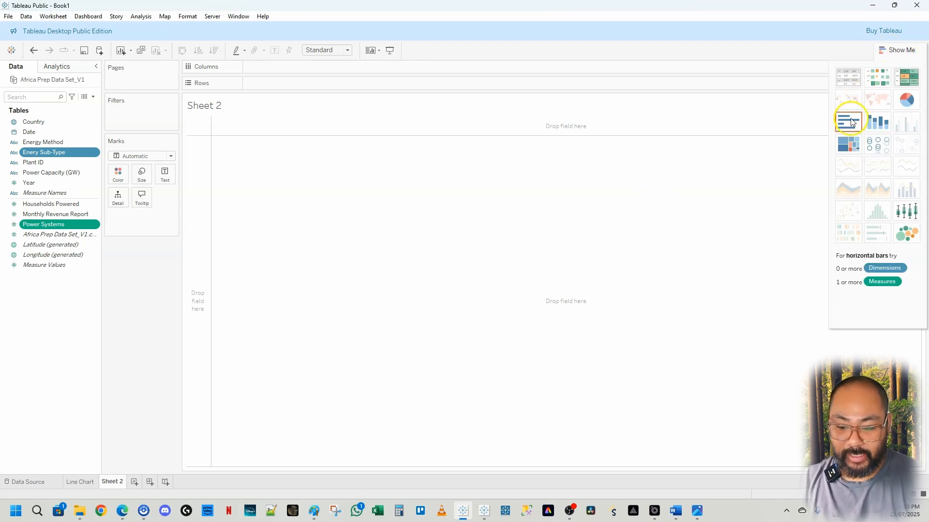
{"action": "left_click", "coordinate": [860, 148]}
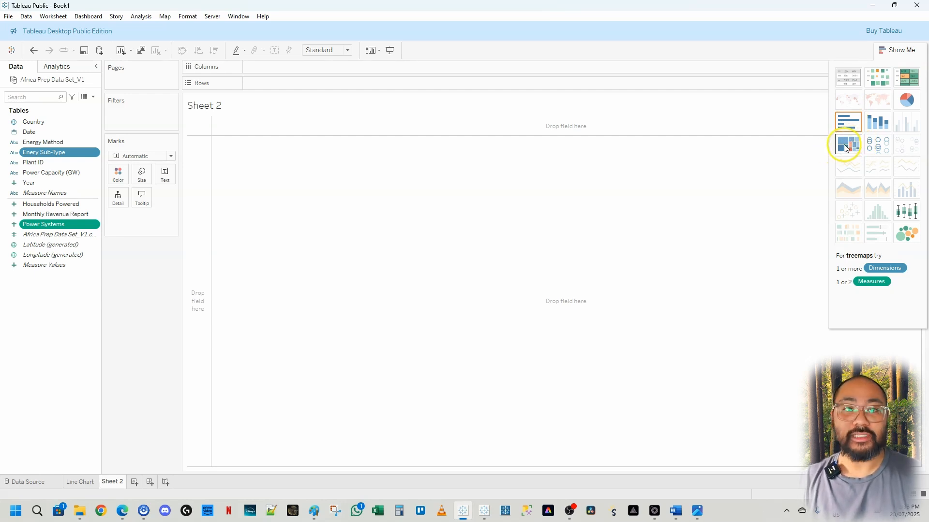
{"action": "left_click", "coordinate": [841, 149]}
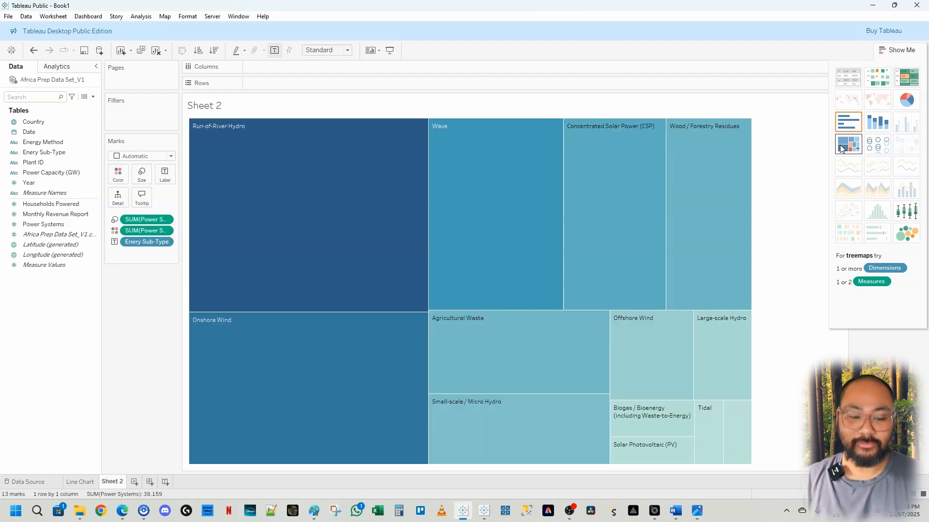
{"action": "left_click", "coordinate": [899, 49]}
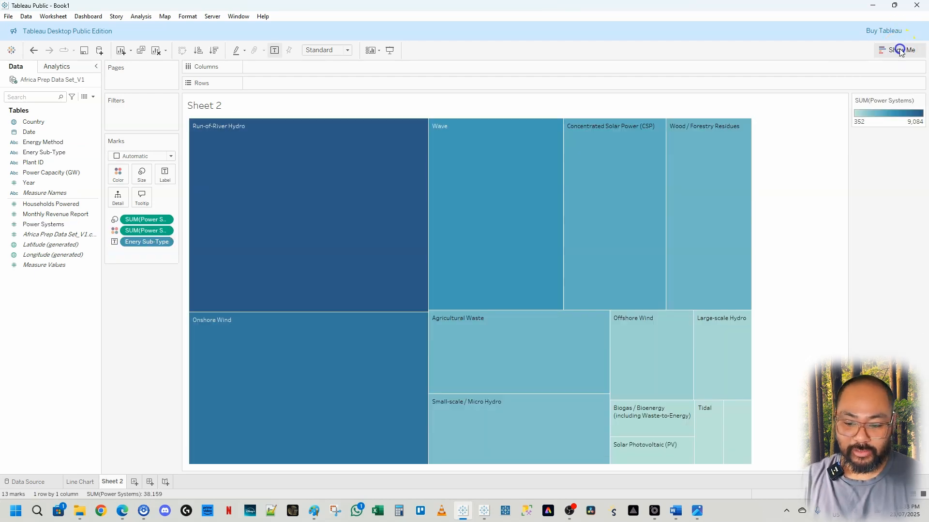
Try grouping the treemap's sub-types by adding Energy Method as a detail, and undo the change.
{"action": "left_click", "coordinate": [353, 263]}
{"action": "mouse_move", "coordinate": [238, 263]}
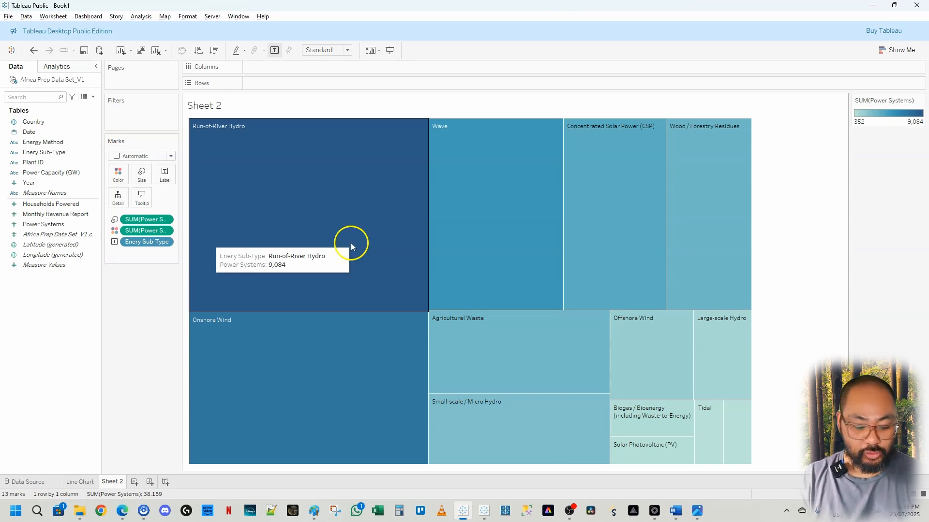
{"action": "left_click", "coordinate": [50, 162]}
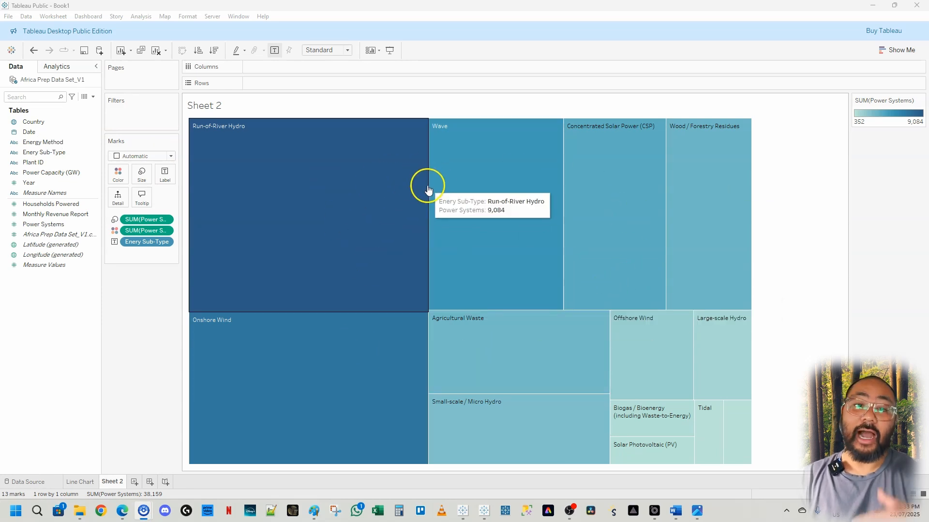
{"action": "left_click", "coordinate": [51, 144]}
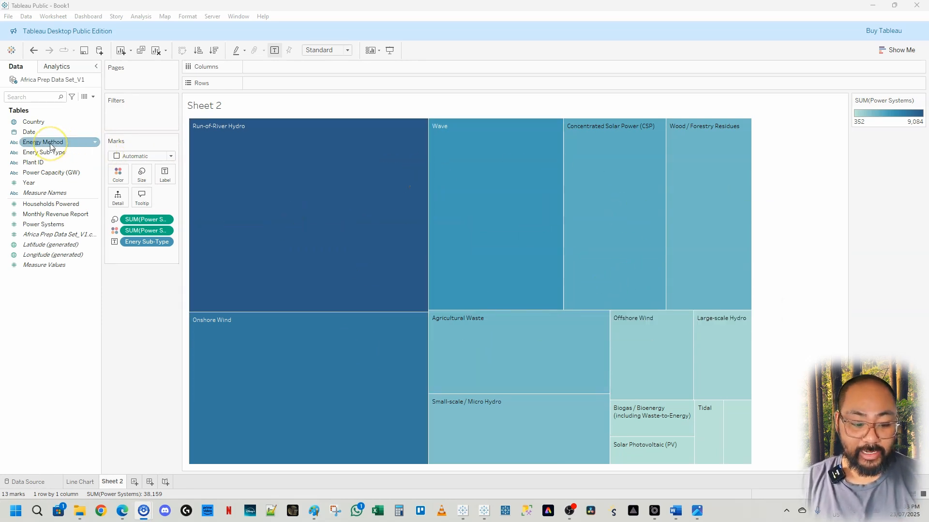
{"action": "left_click_drag", "start_coordinate": [51, 145], "coordinate": [117, 202]}
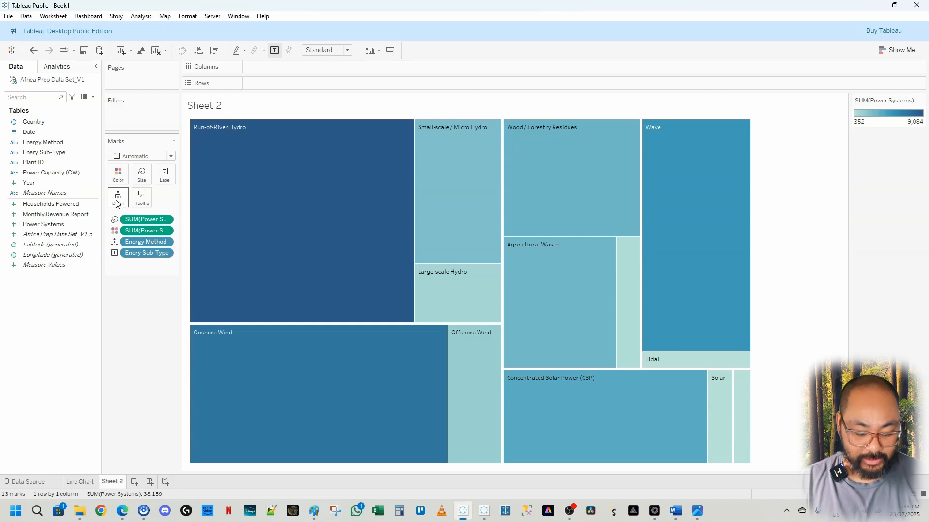
{"action": "key", "text": "ctrl+z"}
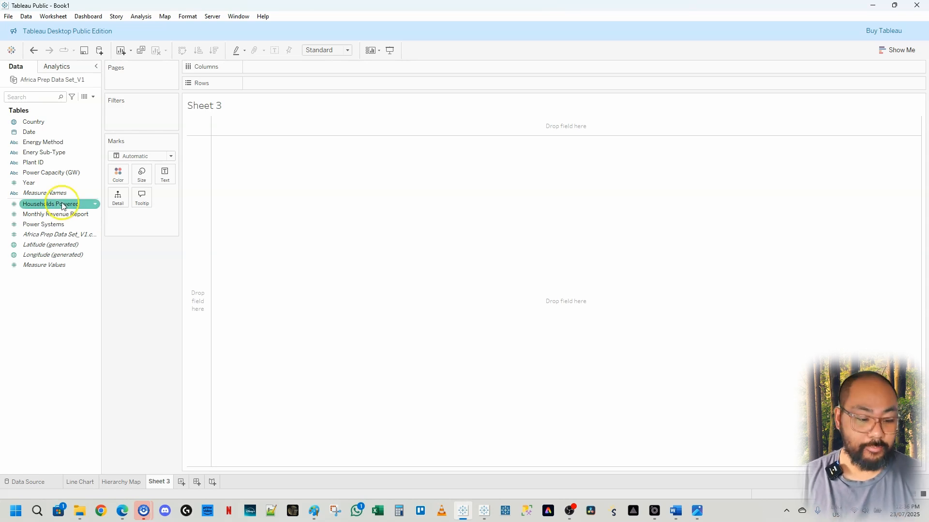
Create a bar chart of Households Powered by Energy Method on the empty third sheet.
{"action": "left_click", "coordinate": [53, 204]}
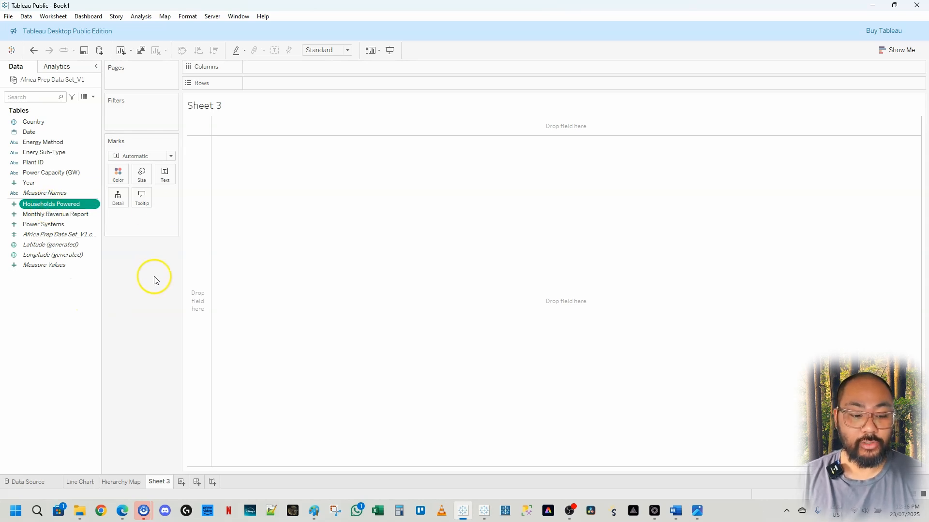
{"action": "double_click", "coordinate": [63, 207]}
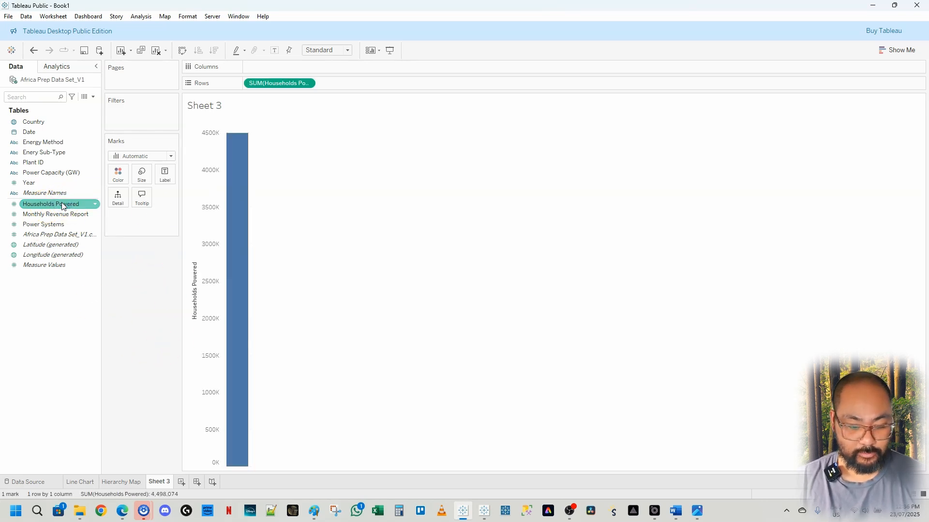
{"action": "mouse_move", "coordinate": [245, 170]}
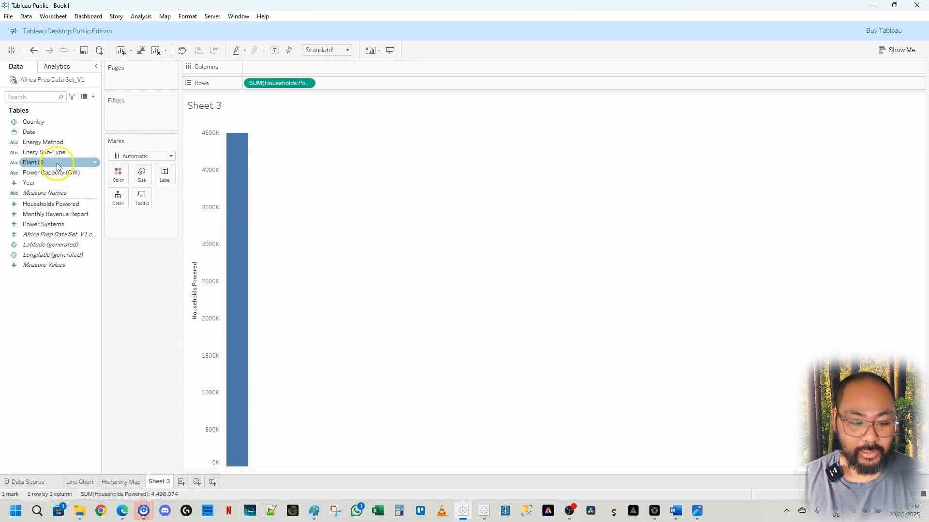
{"action": "left_click", "coordinate": [42, 142]}
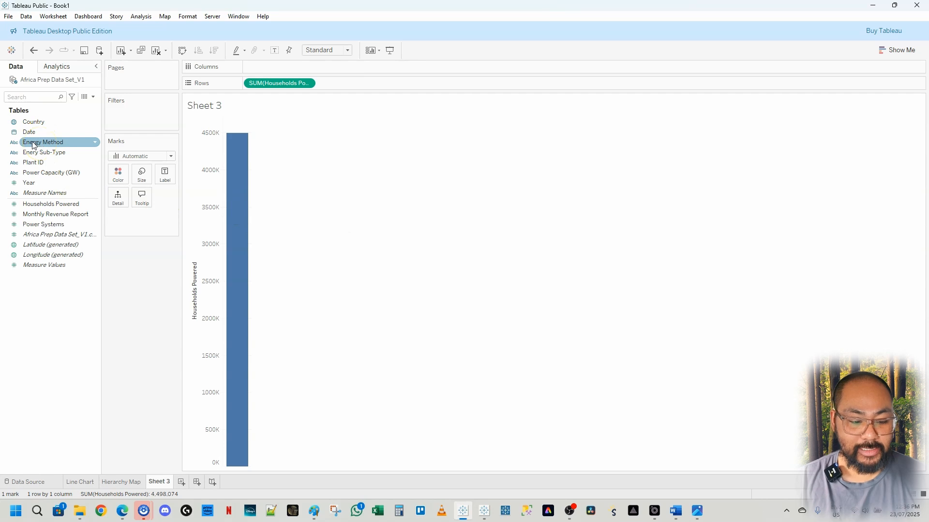
{"action": "double_click", "coordinate": [34, 143]}
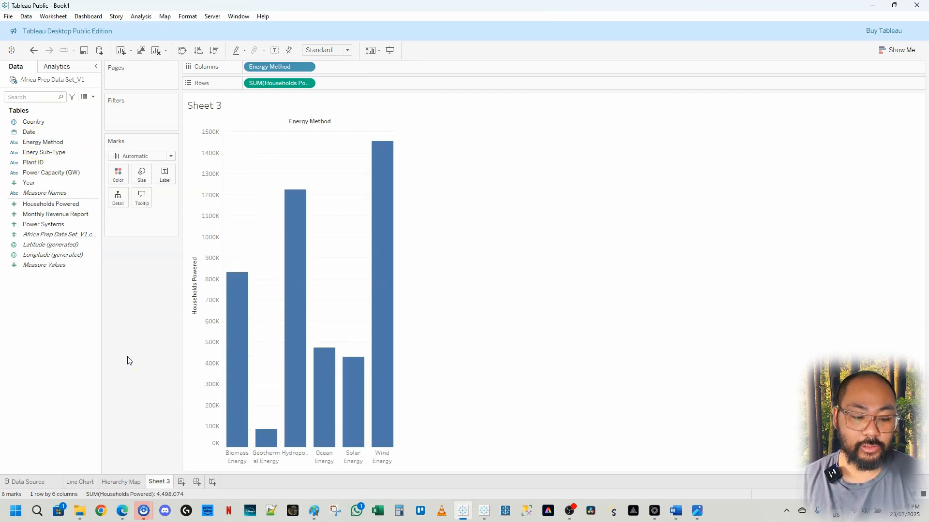
Filter the bar chart by Country to include only the Democratic Republic of the Congo.
{"action": "left_click", "coordinate": [58, 123]}
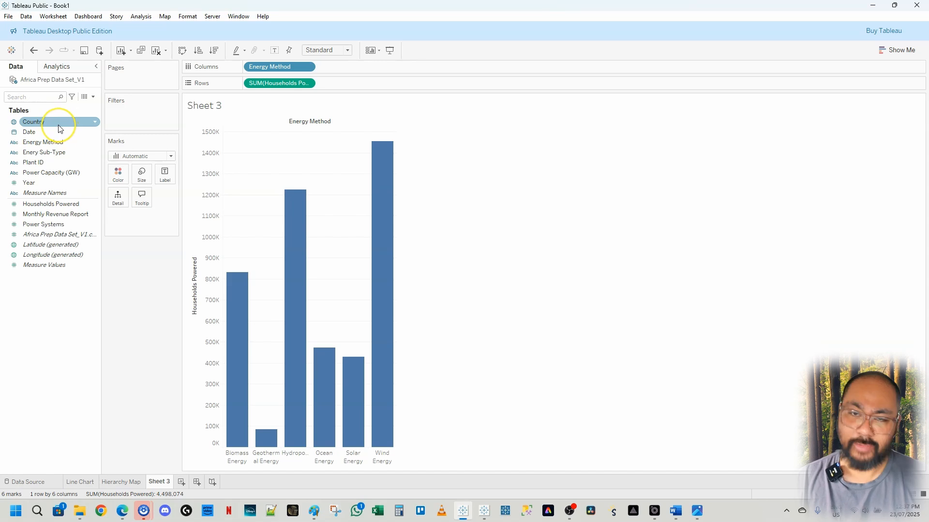
{"action": "left_click", "coordinate": [44, 127]}
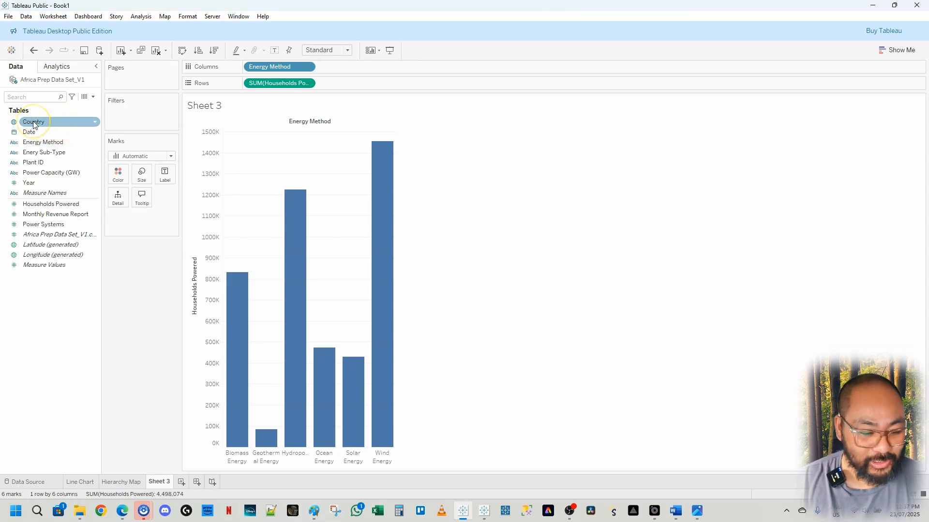
{"action": "left_click_drag", "start_coordinate": [34, 125], "coordinate": [133, 108]}
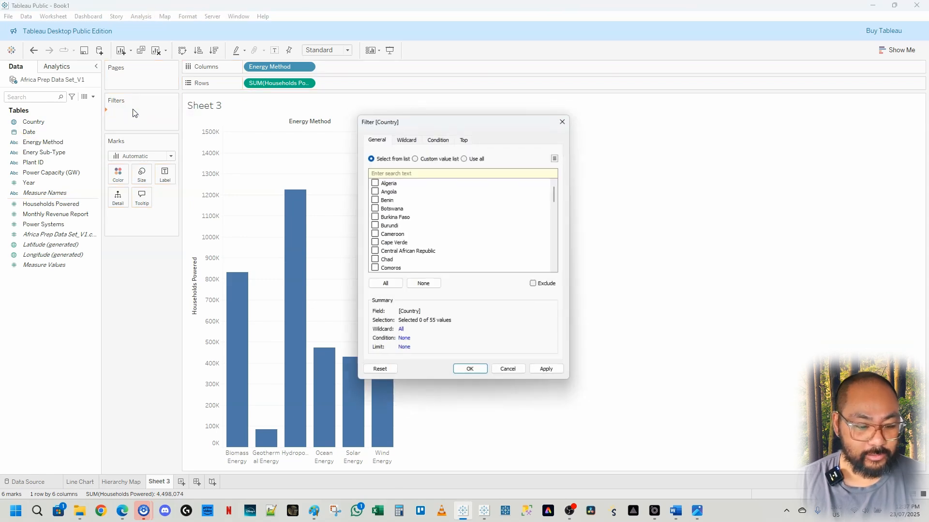
{"action": "left_click", "coordinate": [400, 172]}
{"action": "type", "text": "c"}
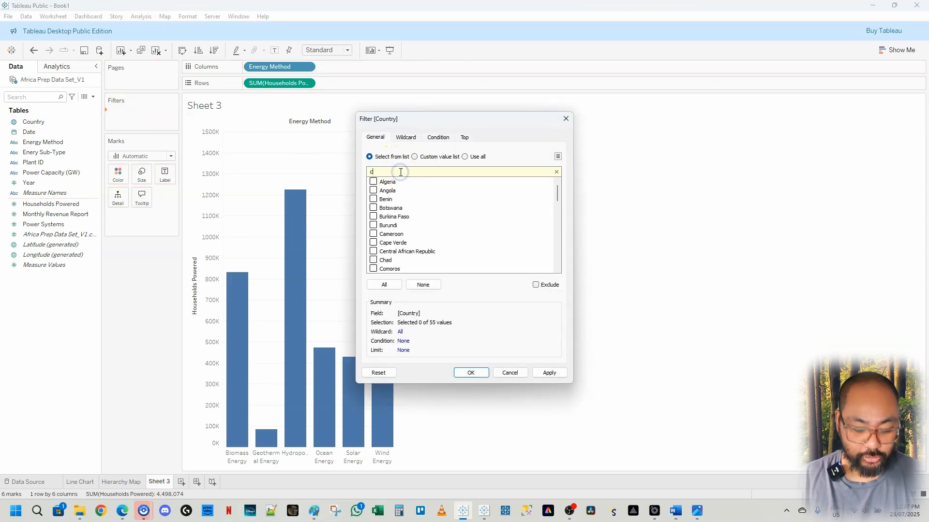
{"action": "type", "text": "ongo"}
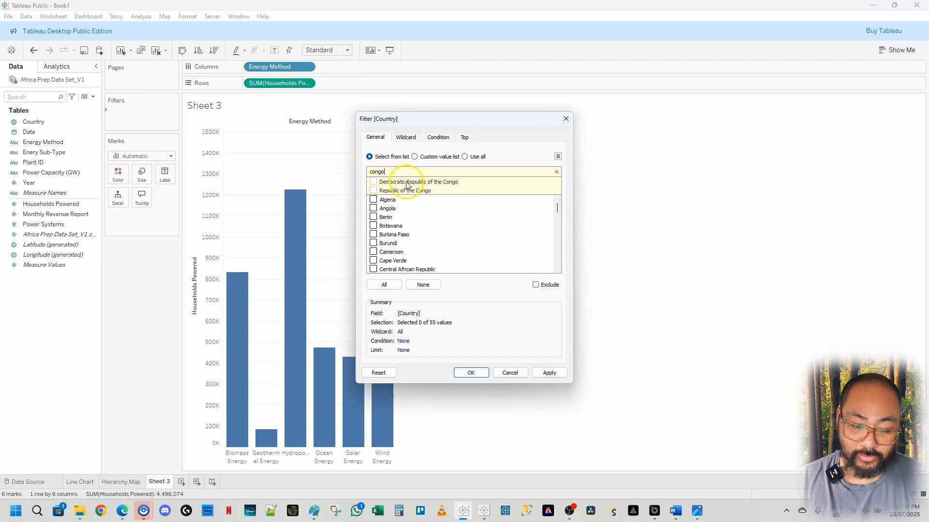
{"action": "left_click", "coordinate": [373, 182]}
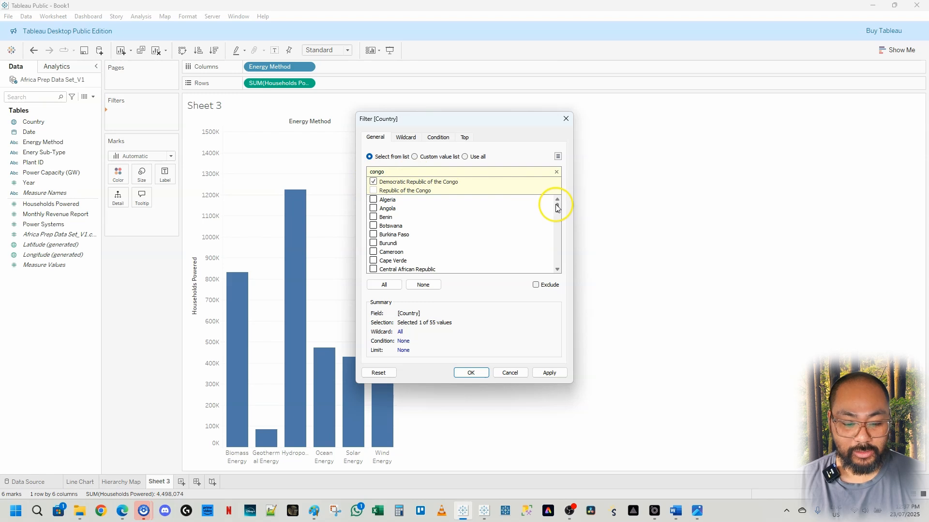
{"action": "left_click", "coordinate": [466, 375]}
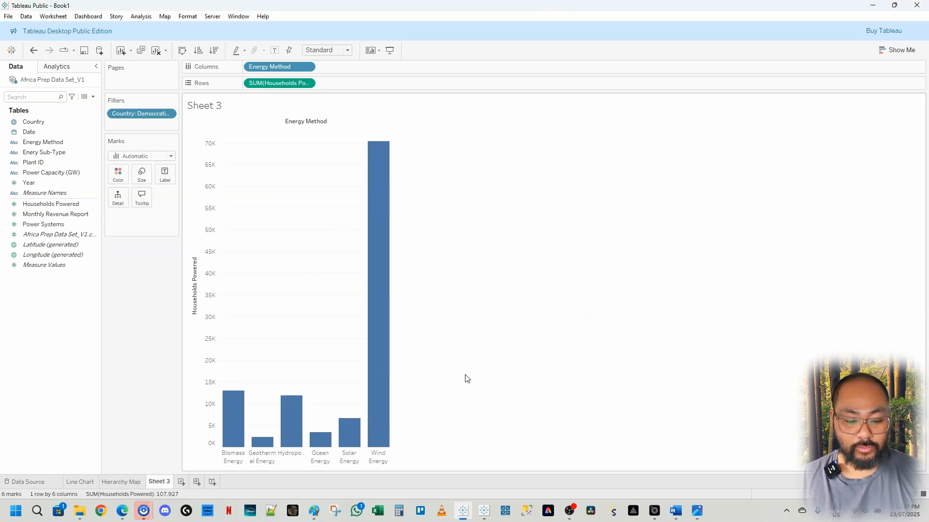
Swap rows and columns back and forth, ending with horizontal bars that have Energy Method on Rows and Households Powered on Columns.
{"action": "mouse_move", "coordinate": [386, 250]}
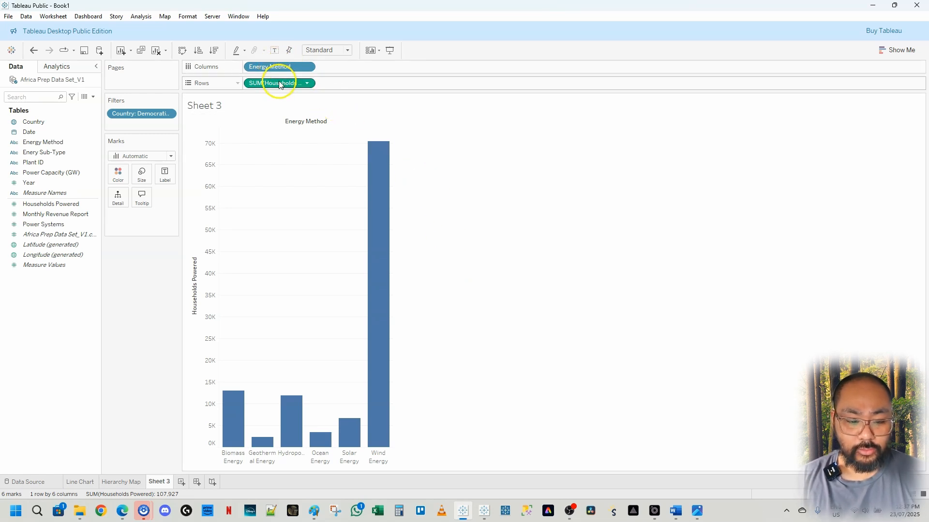
{"action": "left_click_drag", "start_coordinate": [275, 68], "coordinate": [354, 72]}
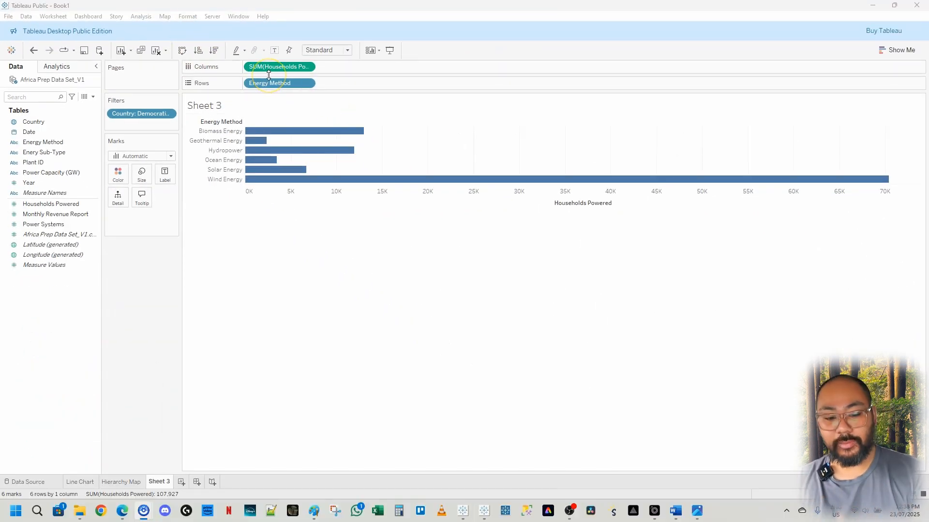
{"action": "left_click", "coordinate": [183, 51]}
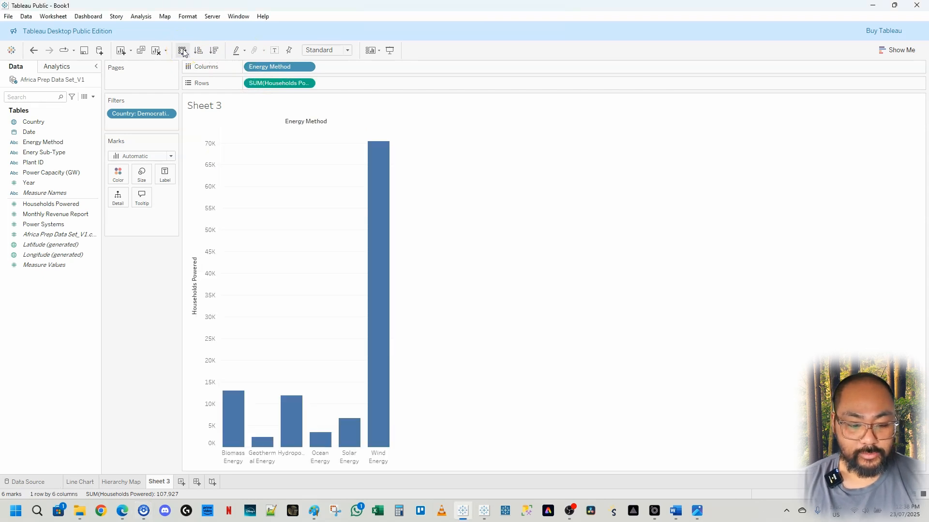
{"action": "left_click", "coordinate": [184, 51]}
{"action": "left_click", "coordinate": [183, 51]}
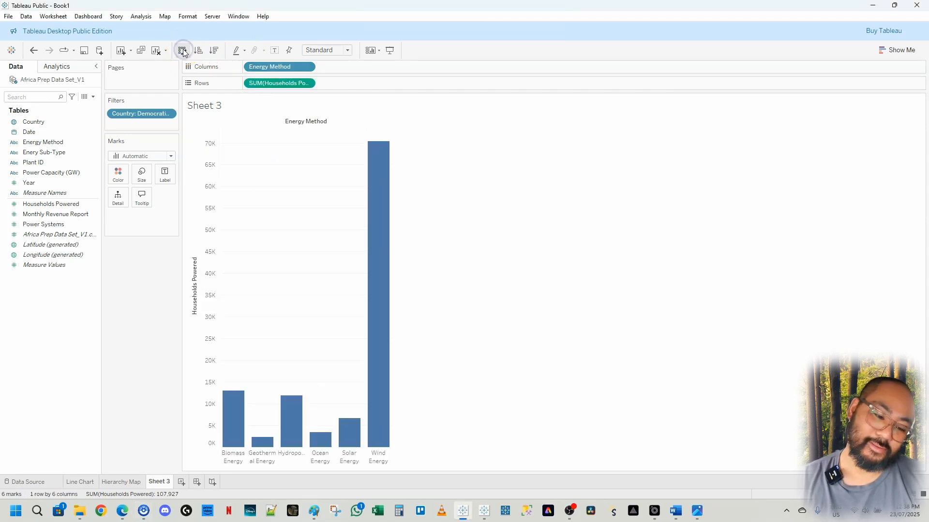
{"action": "left_click", "coordinate": [183, 51]}
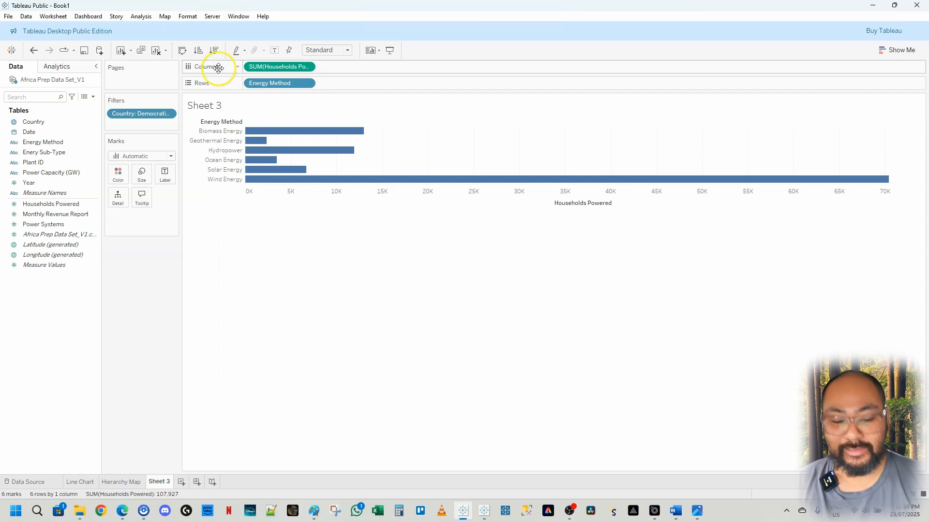
{"action": "mouse_move", "coordinate": [270, 135]}
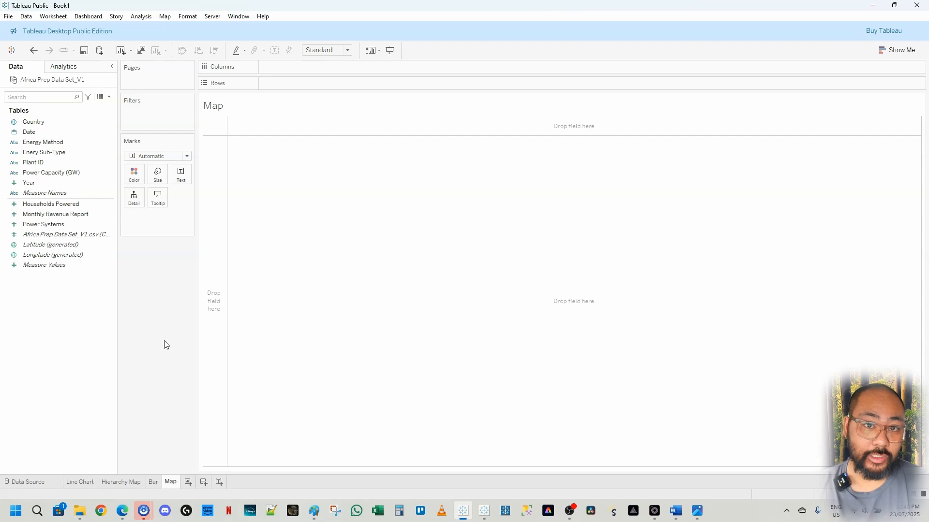
Check which geographic role is assigned to the Country field.
{"action": "left_click", "coordinate": [41, 125]}
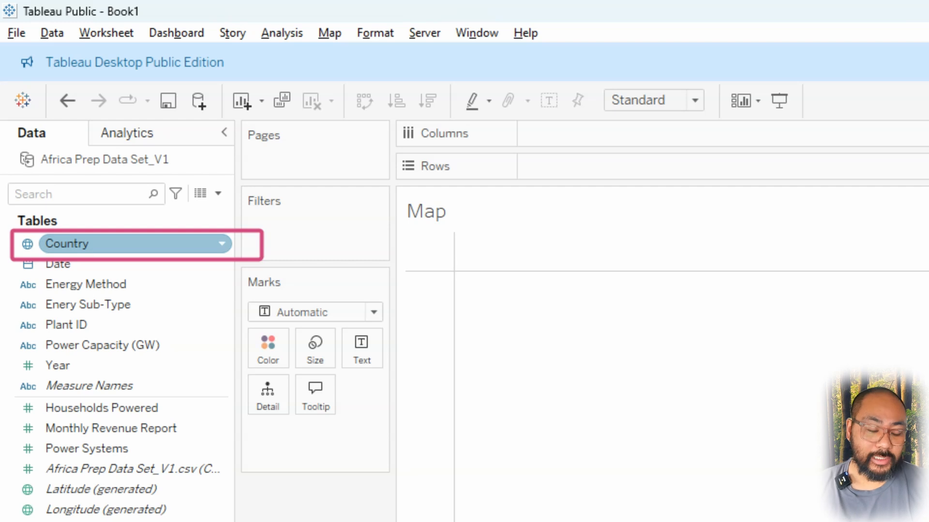
{"action": "left_click", "coordinate": [164, 489]}
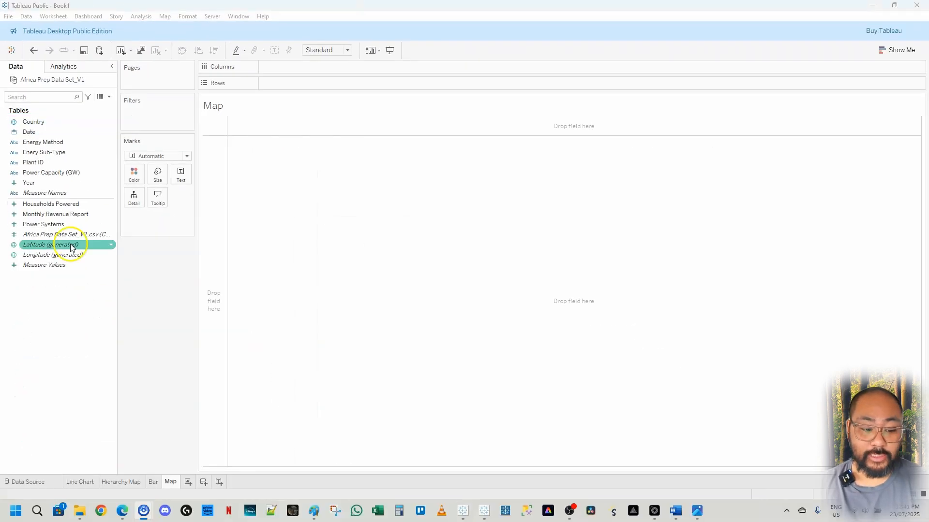
{"action": "left_click", "coordinate": [29, 266]}
{"action": "left_click", "coordinate": [15, 123]}
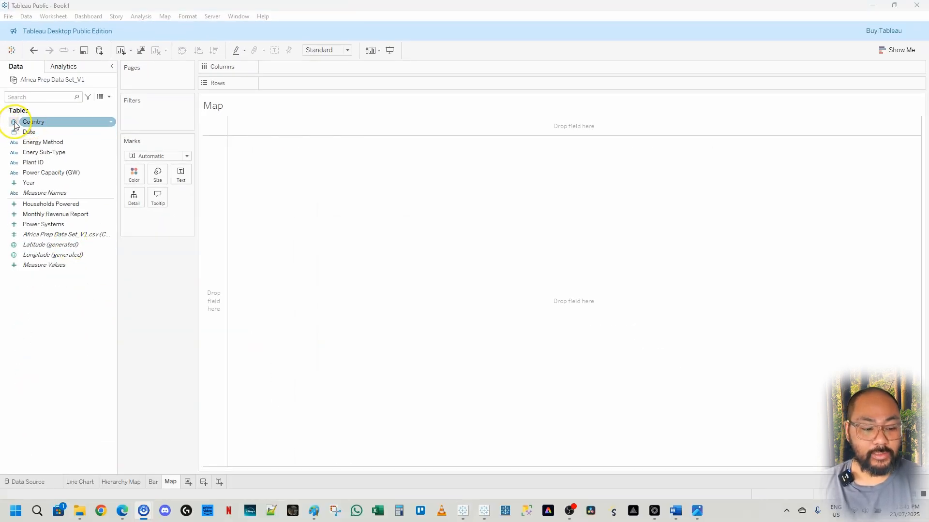
{"action": "left_click", "coordinate": [14, 122]}
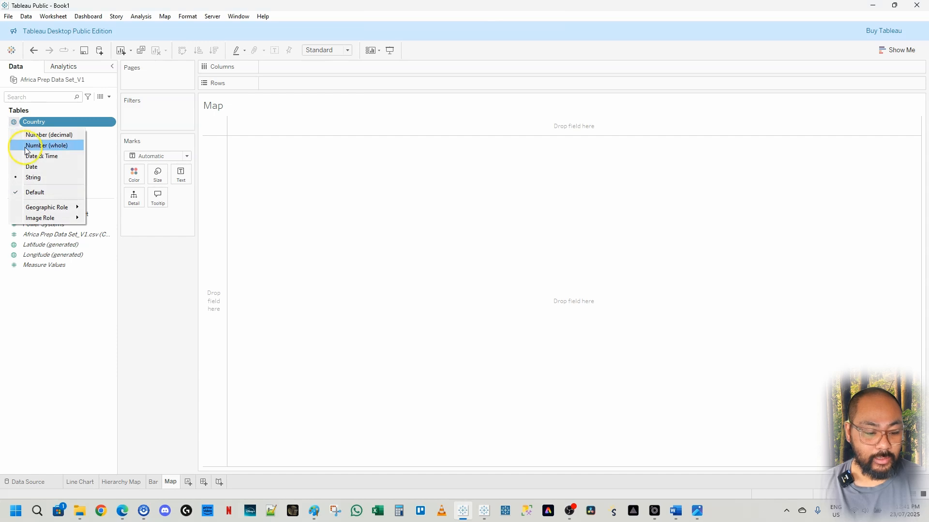
{"action": "mouse_move", "coordinate": [53, 207]}
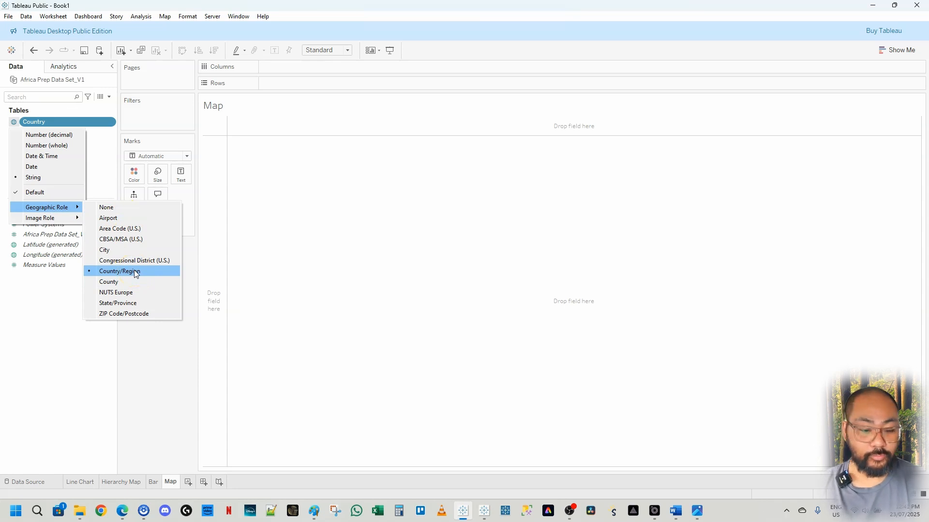
{"action": "left_click", "coordinate": [68, 352]}
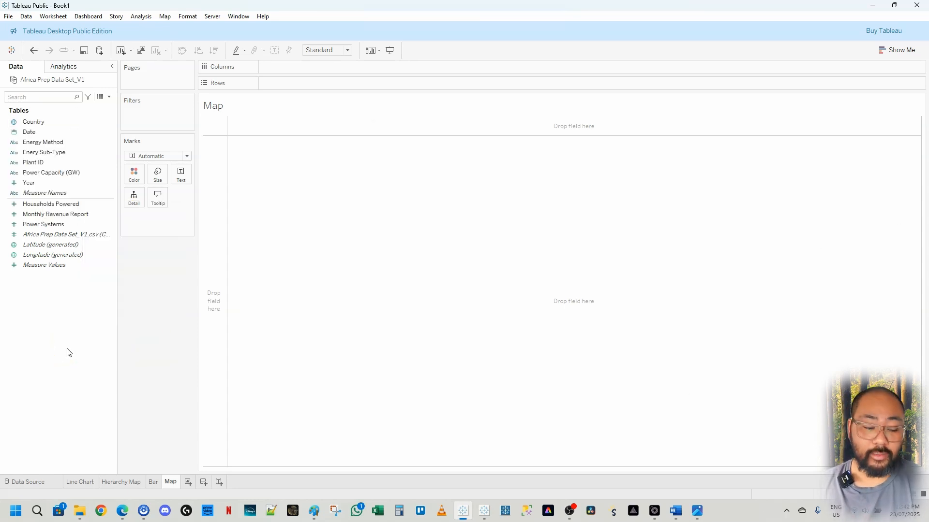
Plot the Country field as a map on the empty sheet and review how its values match locations in Edit Locations.
{"action": "double_click", "coordinate": [48, 121]}
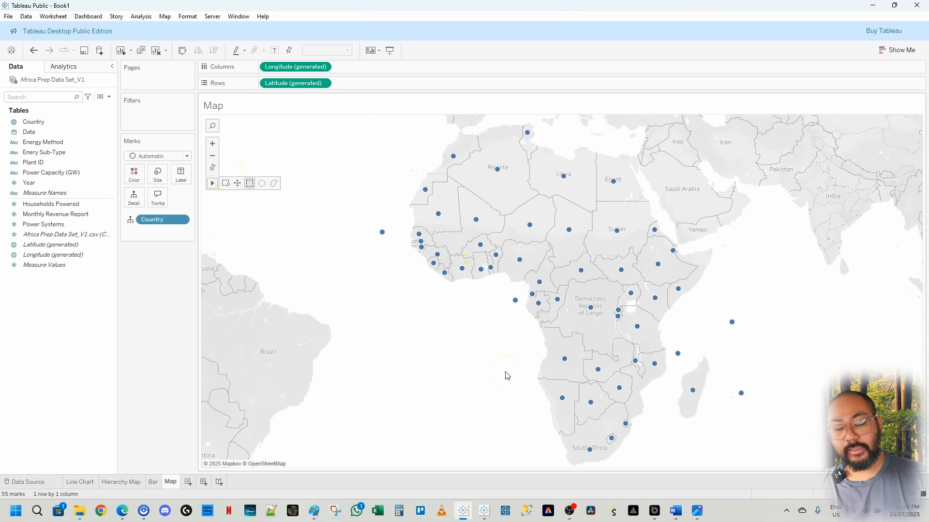
{"action": "left_click", "coordinate": [164, 17]}
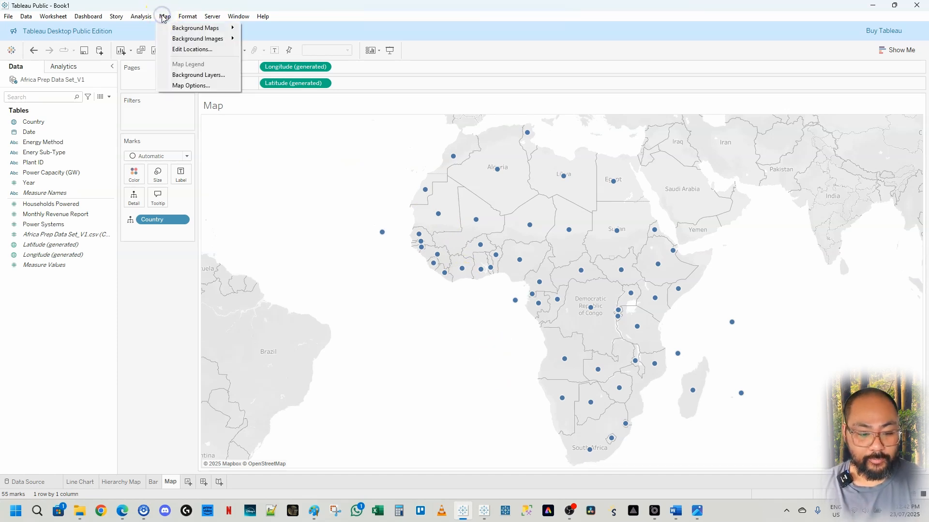
{"action": "left_click", "coordinate": [184, 50]}
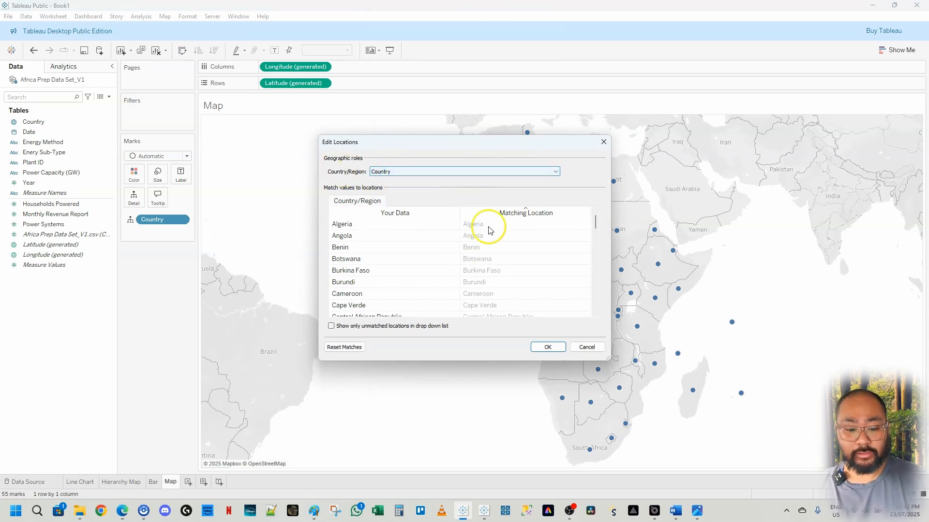
{"action": "scroll", "coordinate": [489, 234], "scroll_direction": "down", "scroll_amount": 3}
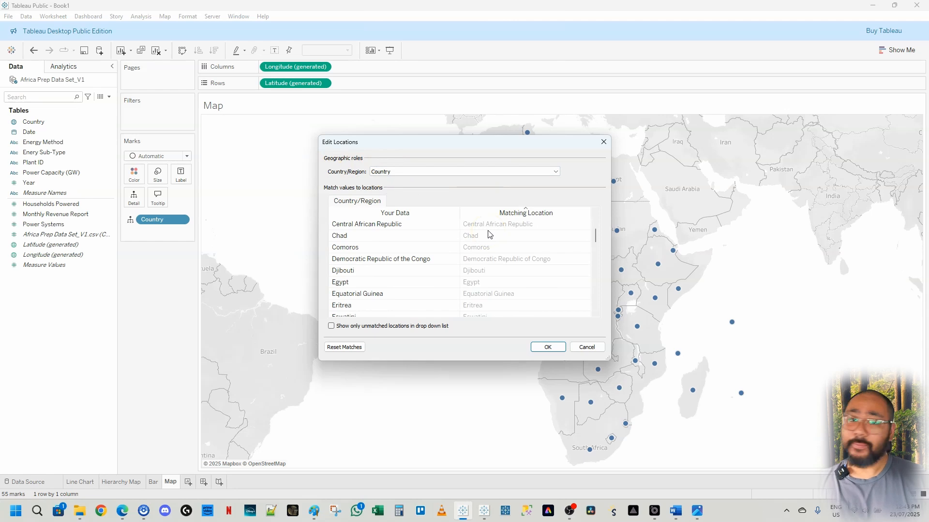
{"action": "left_click", "coordinate": [605, 144]}
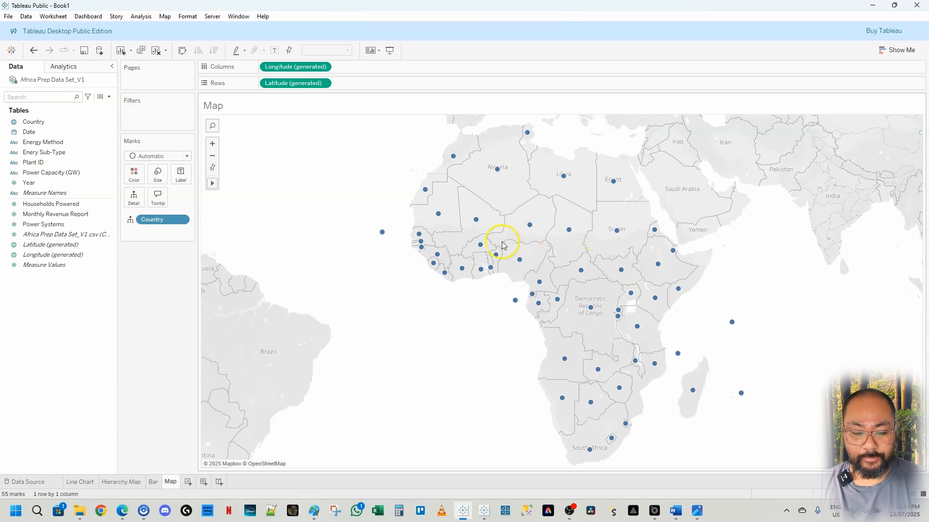
Change the mark type to Map and colour the countries by Households Powered.
{"action": "left_click", "coordinate": [187, 156]}
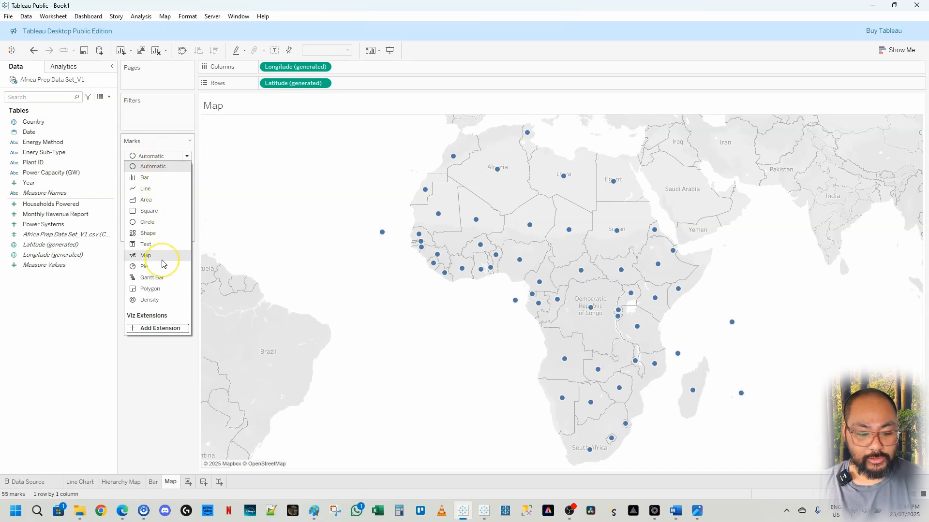
{"action": "left_click", "coordinate": [146, 255]}
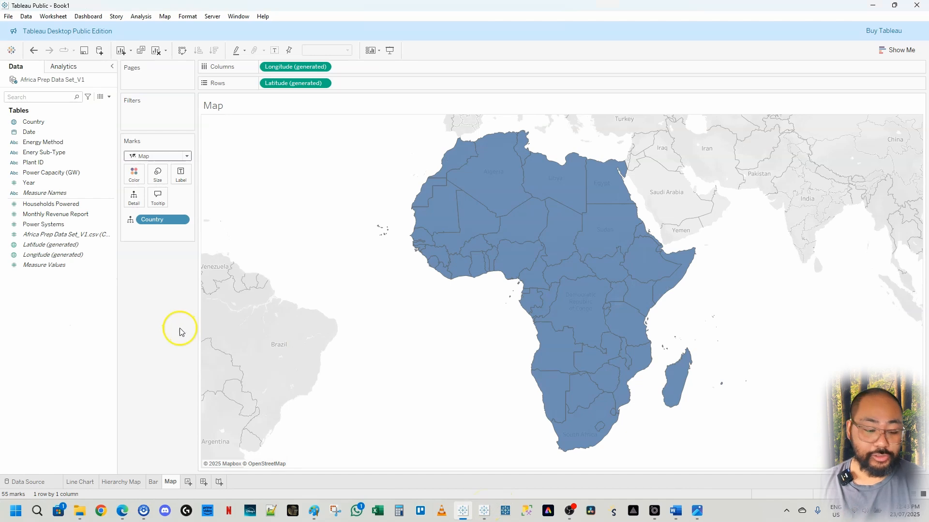
{"action": "left_click", "coordinate": [48, 204]}
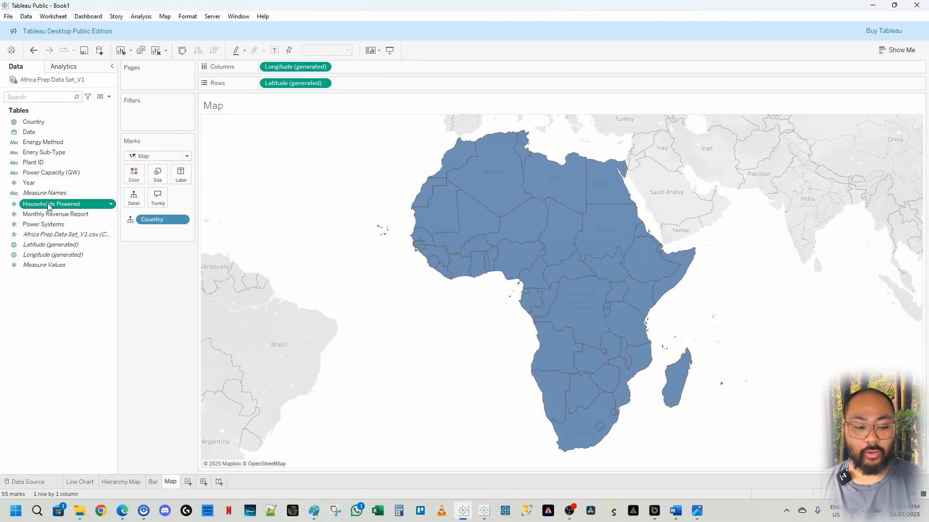
{"action": "left_click_drag", "start_coordinate": [48, 205], "coordinate": [139, 182]}
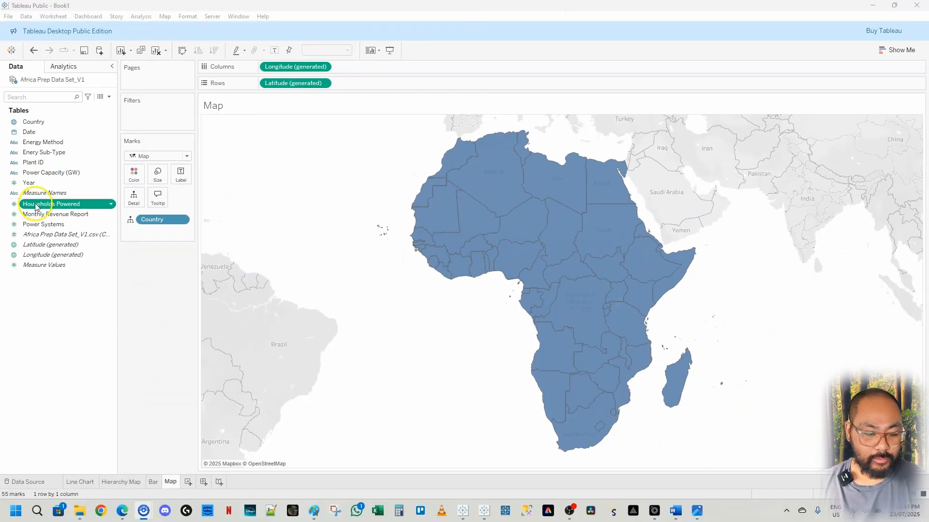
{"action": "left_click_drag", "start_coordinate": [36, 207], "coordinate": [134, 175]}
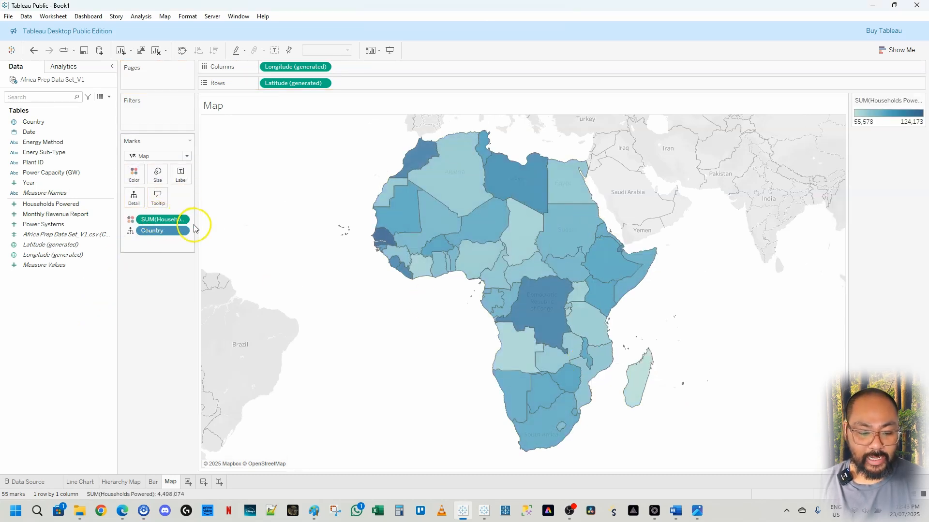
{"action": "left_click_drag", "start_coordinate": [199, 227], "coordinate": [259, 222]}
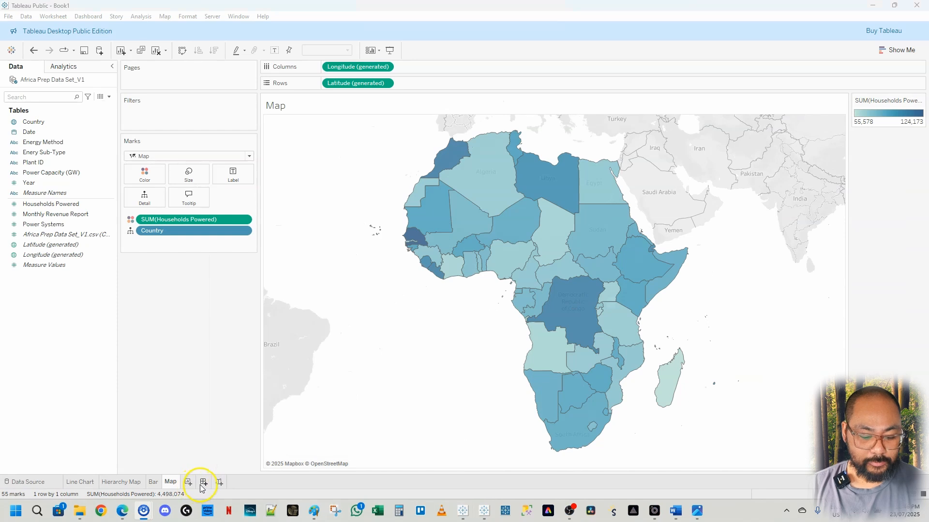
Create a new dashboard with a fixed size of 1600 px wide by 900 px high.
{"action": "left_click", "coordinate": [202, 482]}
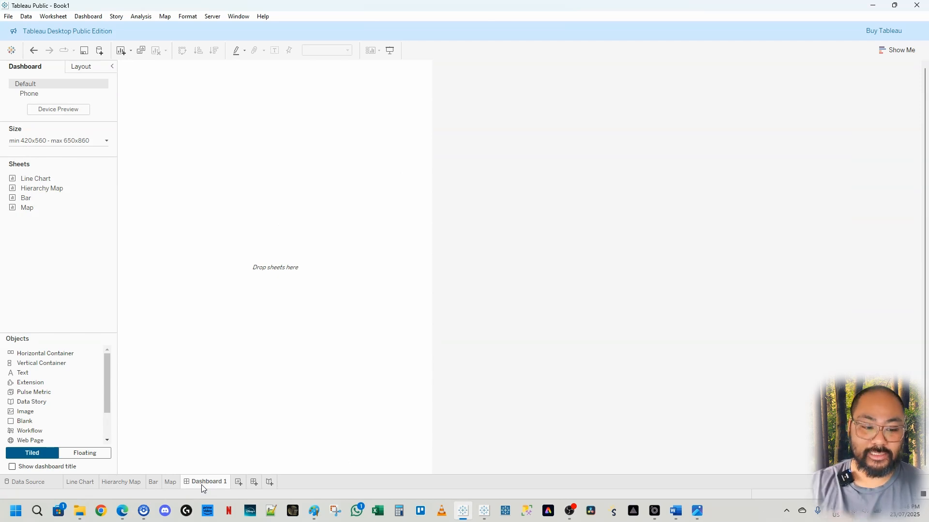
{"action": "left_click", "coordinate": [94, 143]}
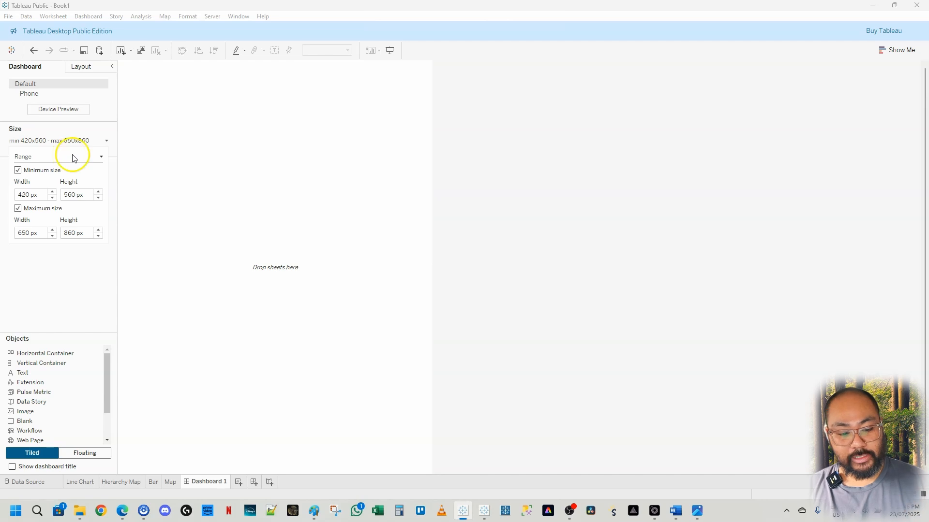
{"action": "left_click", "coordinate": [76, 157]}
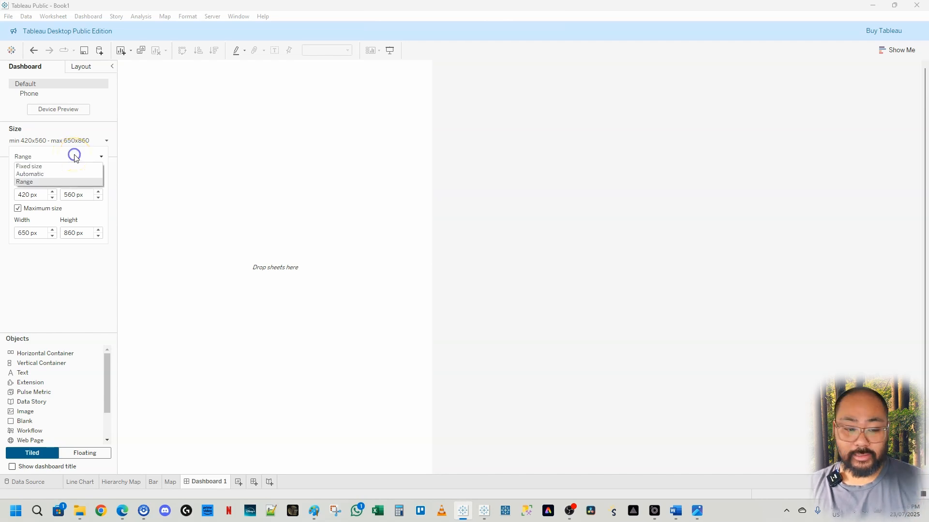
{"action": "left_click", "coordinate": [43, 165]}
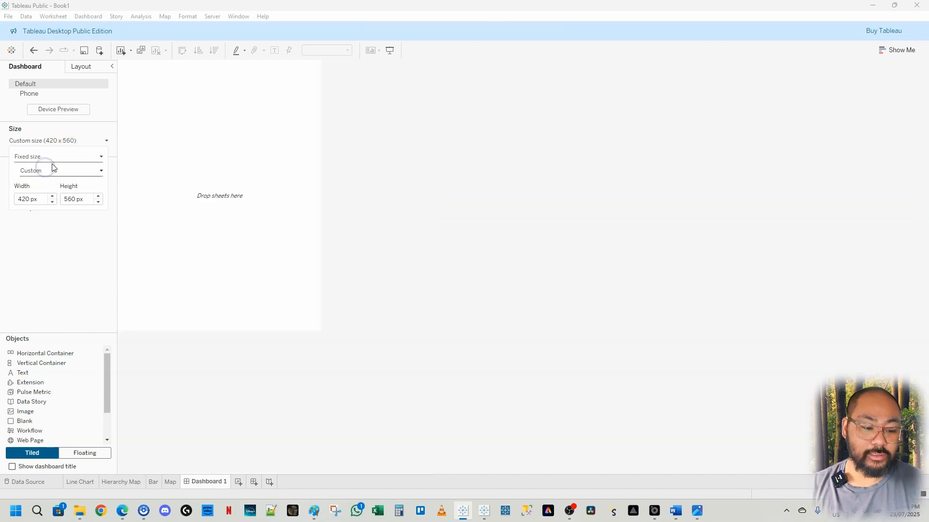
{"action": "left_click", "coordinate": [41, 199]}
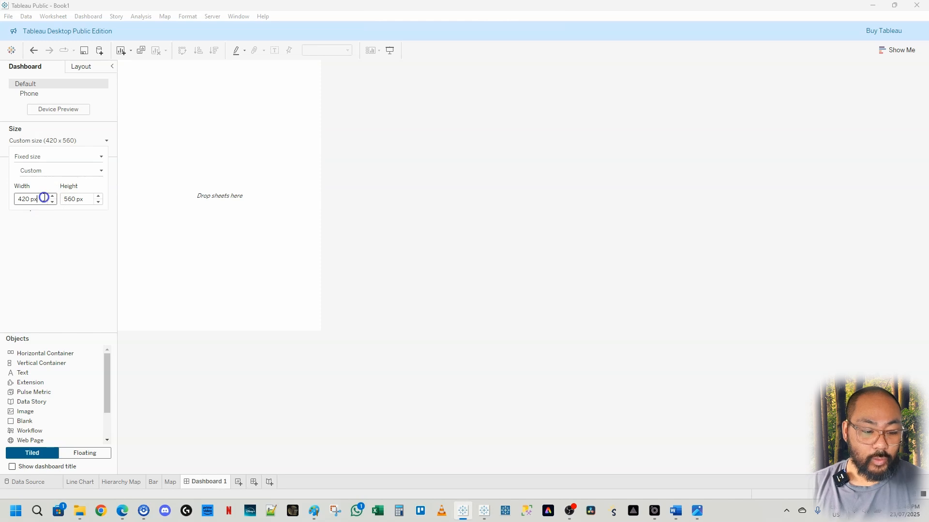
{"action": "left_click_drag", "start_coordinate": [44, 199], "coordinate": [18, 196]}
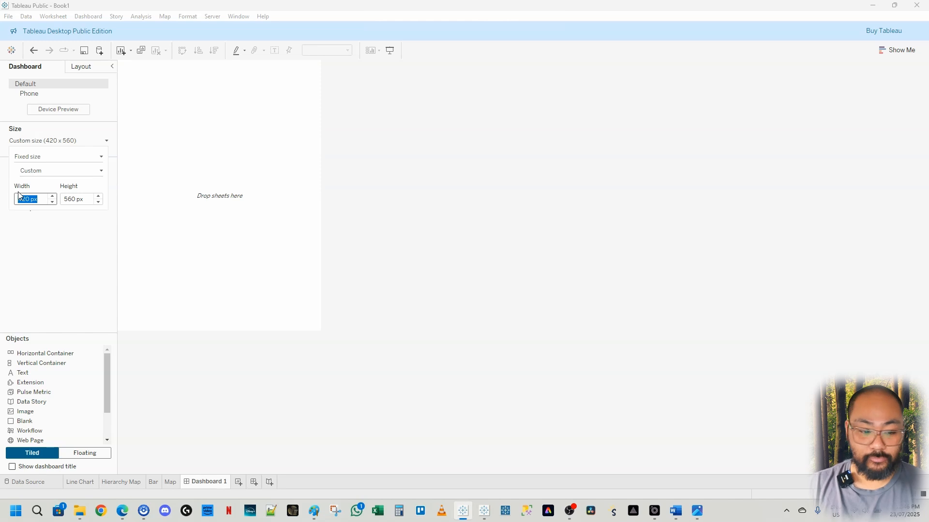
{"action": "type", "text": "1600"}
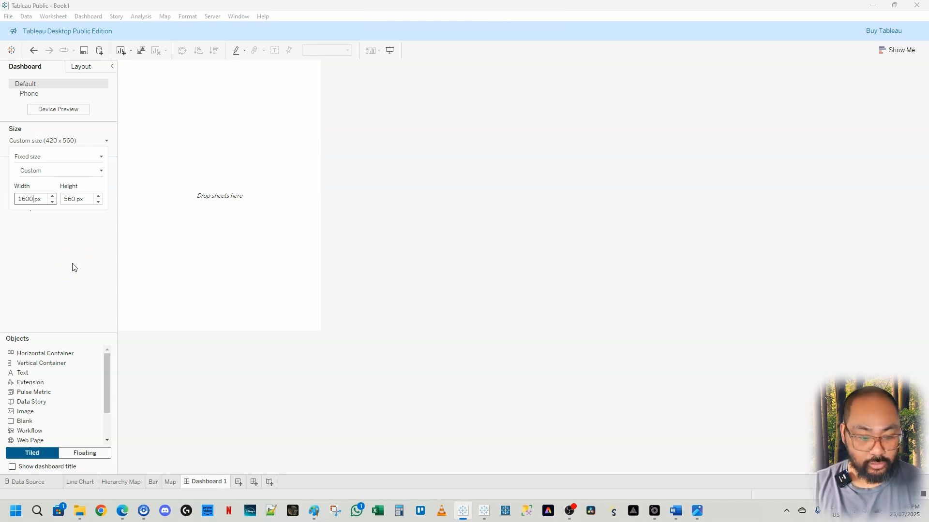
{"action": "key", "text": "Tab"}
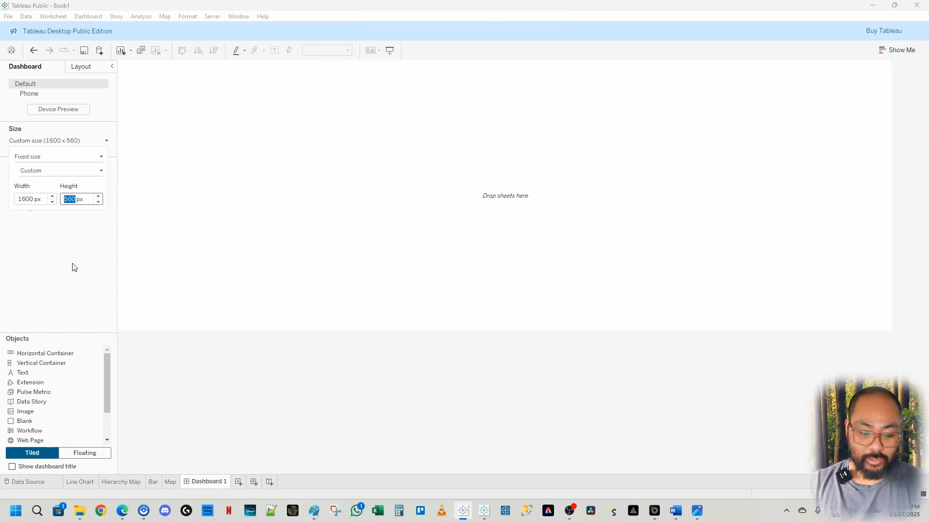
{"action": "type", "text": "900"}
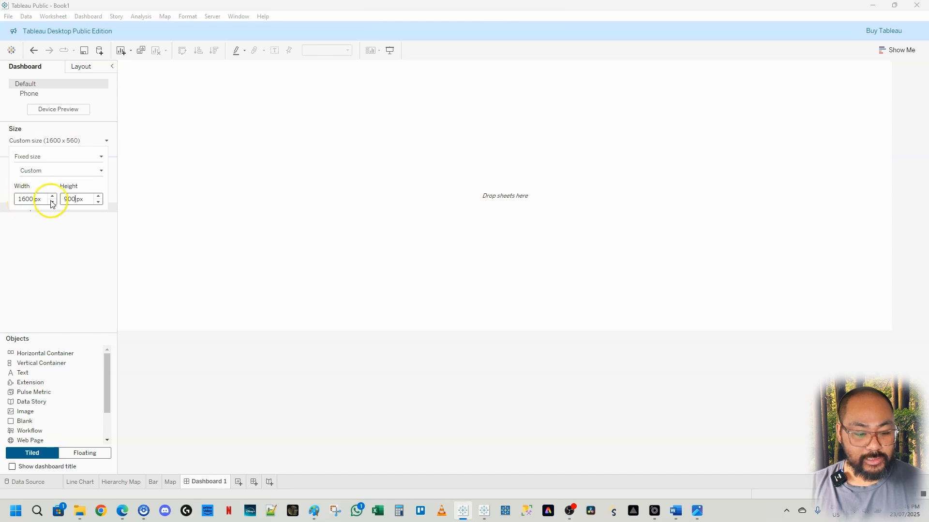
{"action": "left_click", "coordinate": [69, 235]}
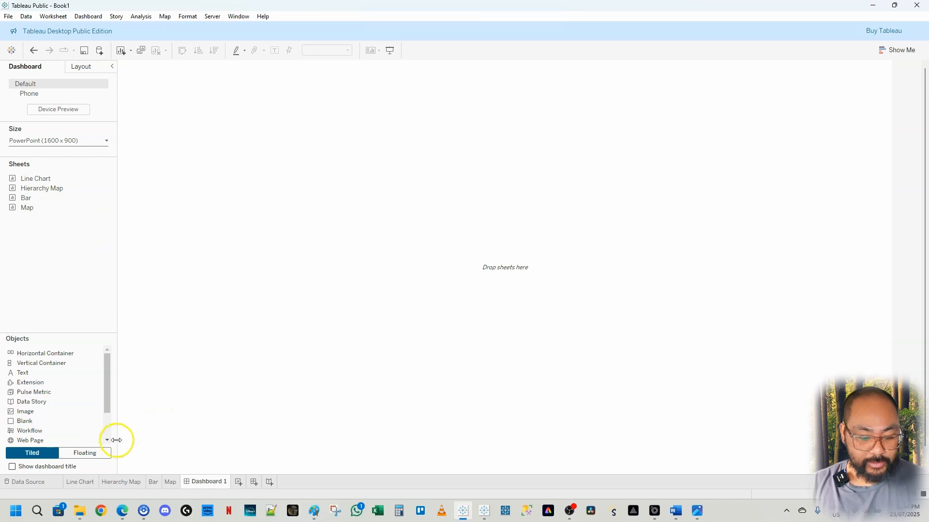
Try placing the Line Chart sheet as a floating object on the dashboard, and remove it.
{"action": "left_click", "coordinate": [103, 453]}
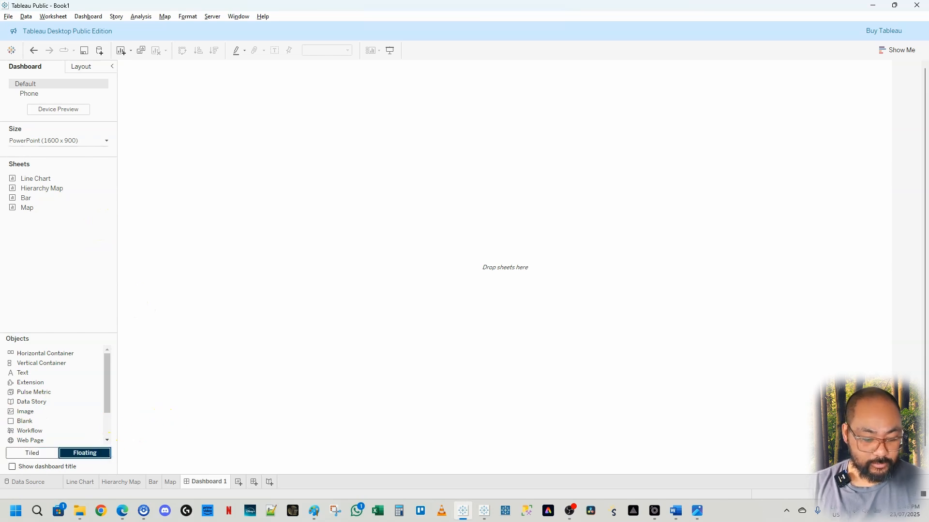
{"action": "left_click_drag", "start_coordinate": [122, 438], "coordinate": [51, 461]}
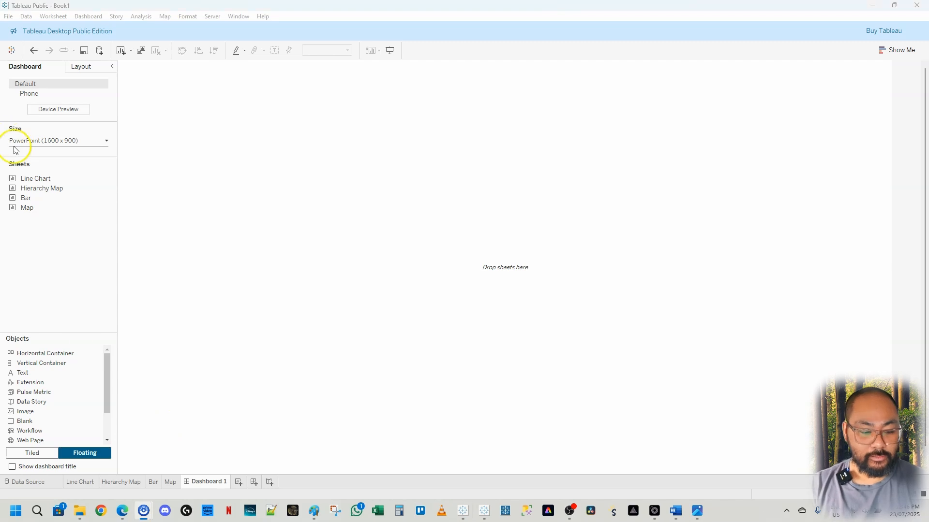
{"action": "mouse_move", "coordinate": [42, 180]}
{"action": "left_mouse_down"}
{"action": "mouse_move", "coordinate": [232, 128]}
{"action": "mouse_move", "coordinate": [390, 164]}
{"action": "mouse_move", "coordinate": [219, 118]}
{"action": "left_mouse_up"}
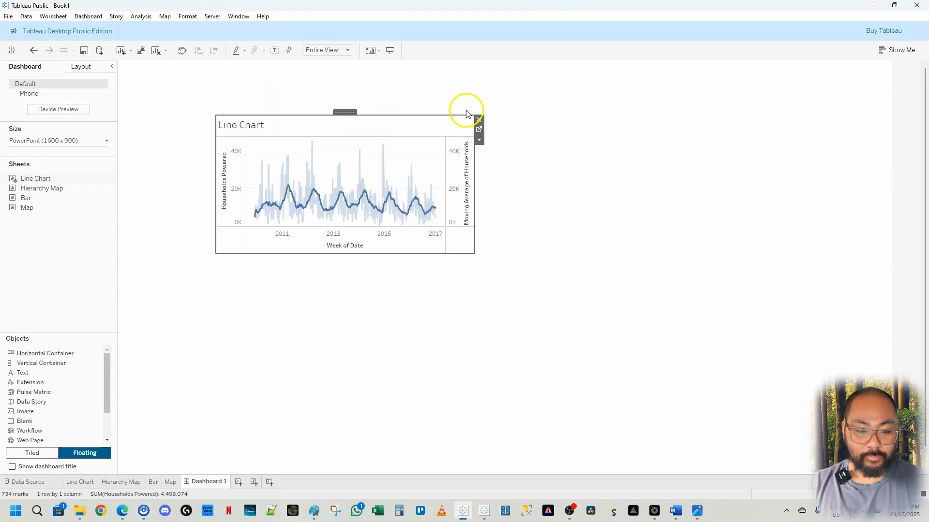
{"action": "left_click", "coordinate": [479, 121]}
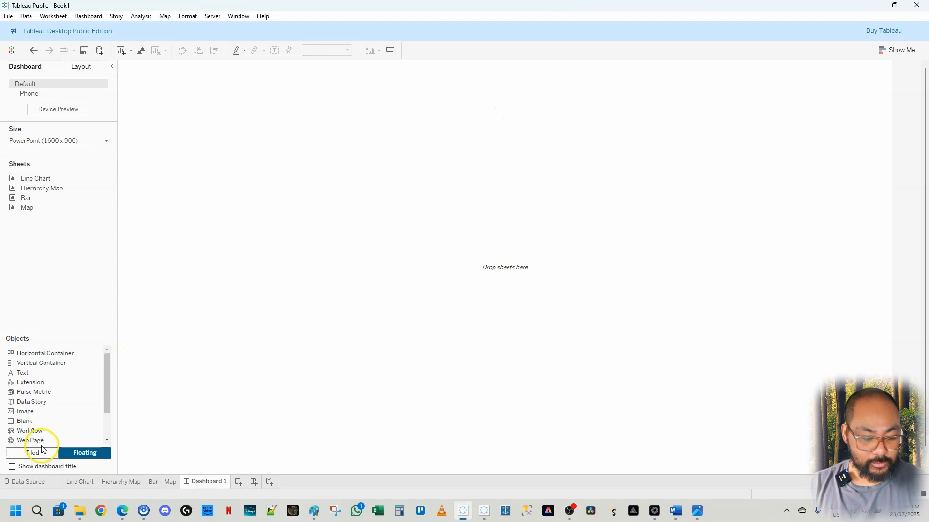
Try placing the Line Chart and Hierarchy Map sheets as tiled objects on the dashboard, and undo the placements.
{"action": "left_click", "coordinate": [20, 452]}
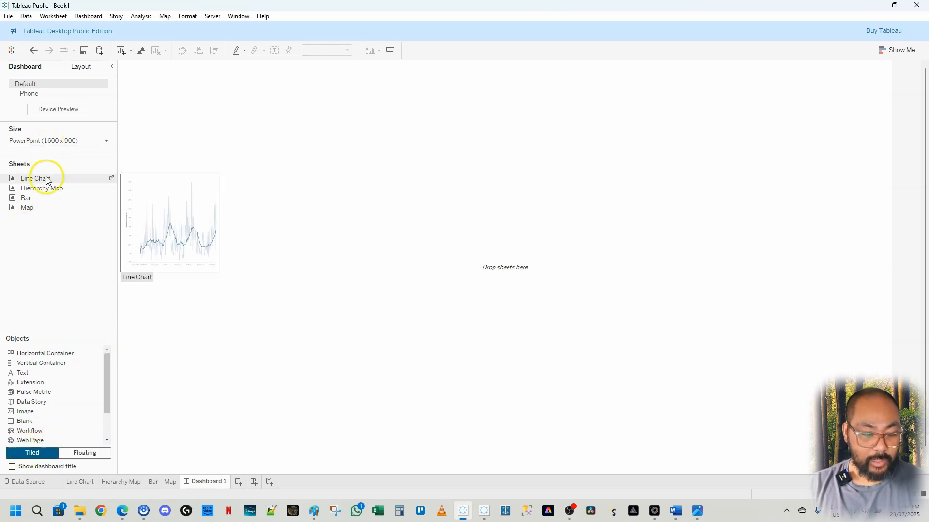
{"action": "left_click_drag", "start_coordinate": [46, 178], "coordinate": [337, 176]}
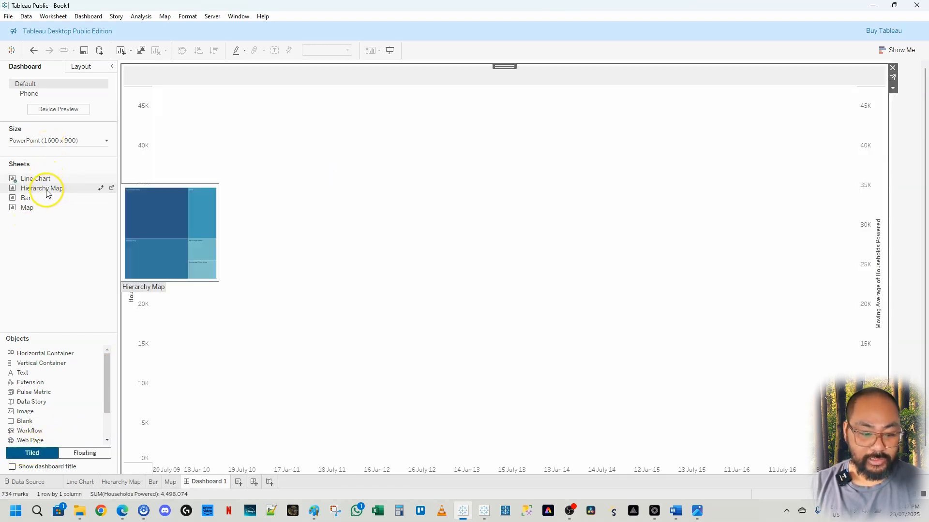
{"action": "key", "text": "ctrl+z"}
{"action": "key", "text": "ctrl+z"}
{"action": "key", "text": "ctrl+z"}
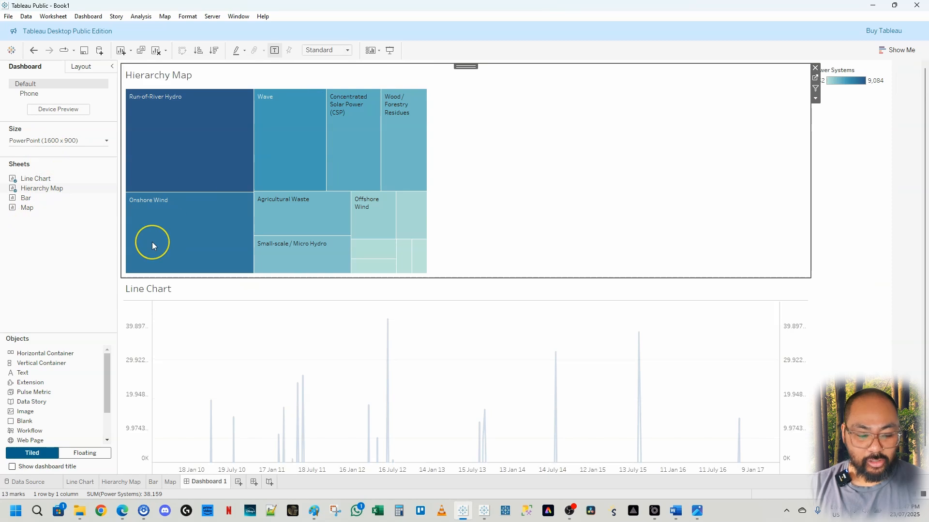
{"action": "left_click", "coordinate": [81, 247]}
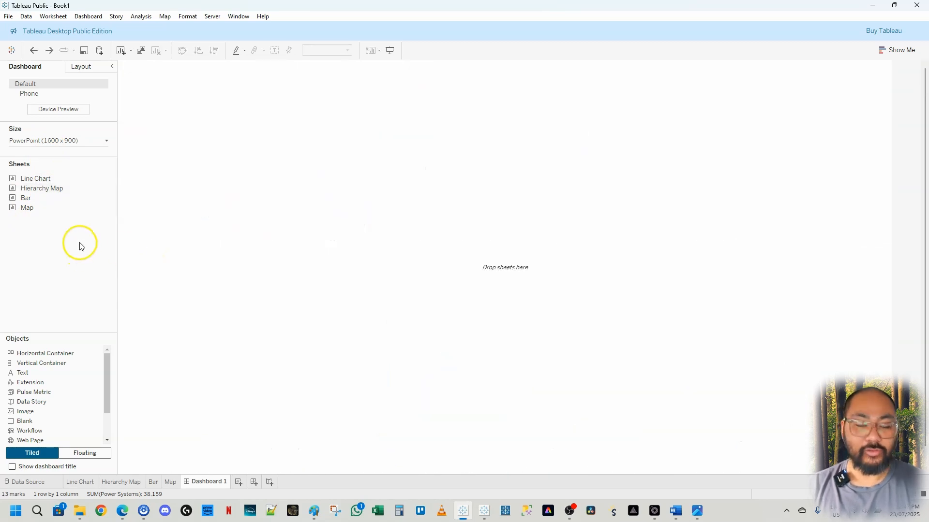
Place the Line Chart sheet as a floating object in the dashboard's left half, and make it wider and shorter.
{"action": "left_click", "coordinate": [108, 454]}
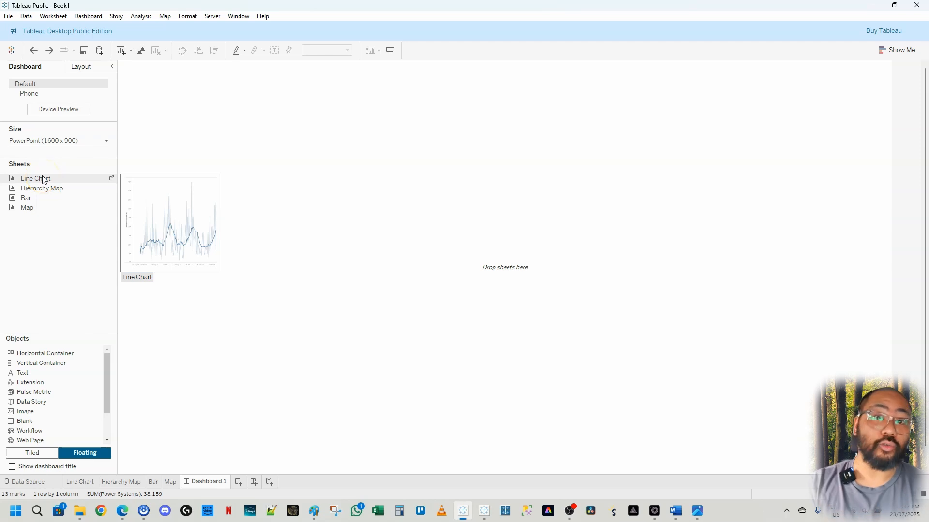
{"action": "left_click_drag", "start_coordinate": [44, 180], "coordinate": [134, 181]}
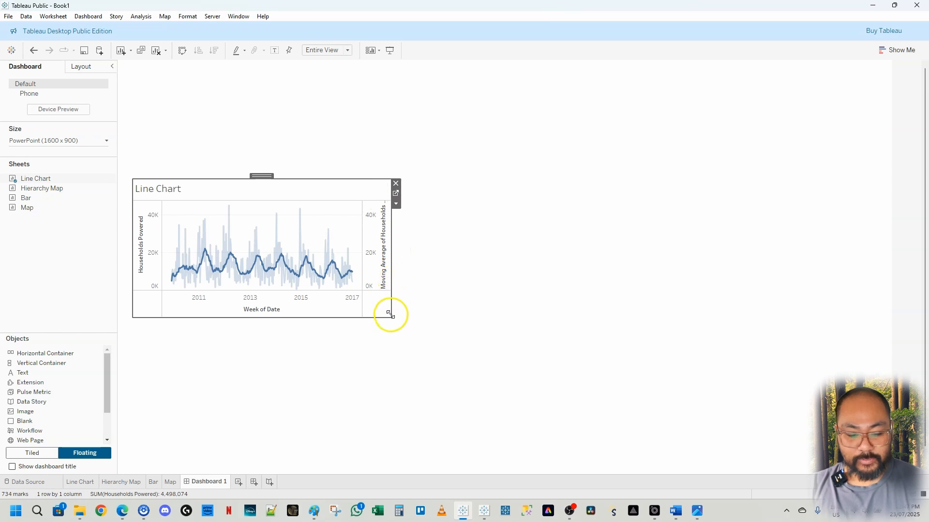
{"action": "left_click_drag", "start_coordinate": [391, 317], "coordinate": [454, 291]}
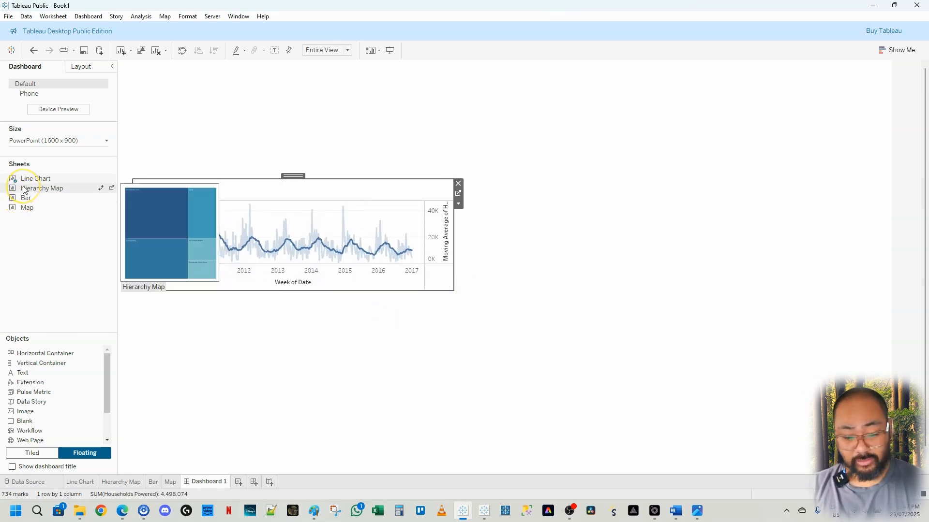
Place the Hierarchy Map sheet as a floating object below the line chart and remove its Power Systems colour legend.
{"action": "left_click_drag", "start_coordinate": [24, 189], "coordinate": [269, 321]}
{"action": "left_click", "coordinate": [564, 341]}
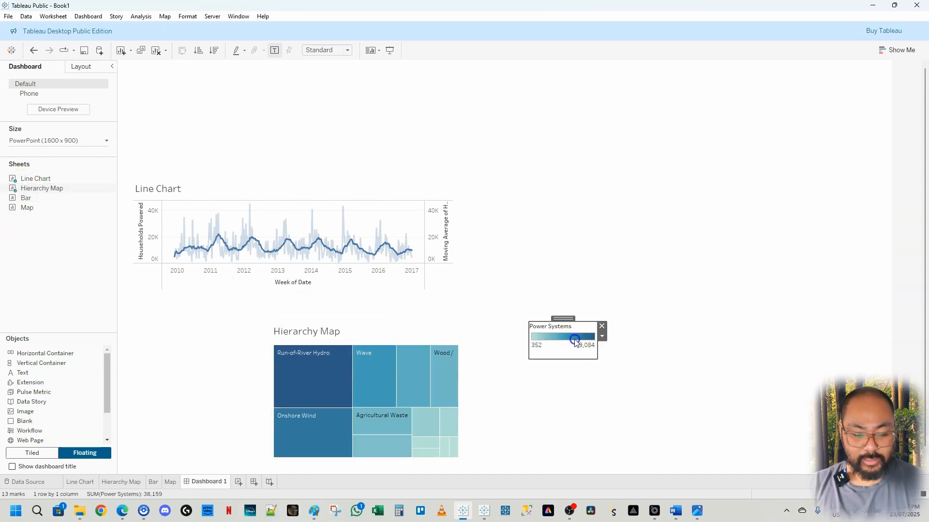
{"action": "left_click", "coordinate": [601, 326]}
Narrow the Hierarchy Map object so its frame closely fits the treemap.
{"action": "left_click", "coordinate": [409, 329]}
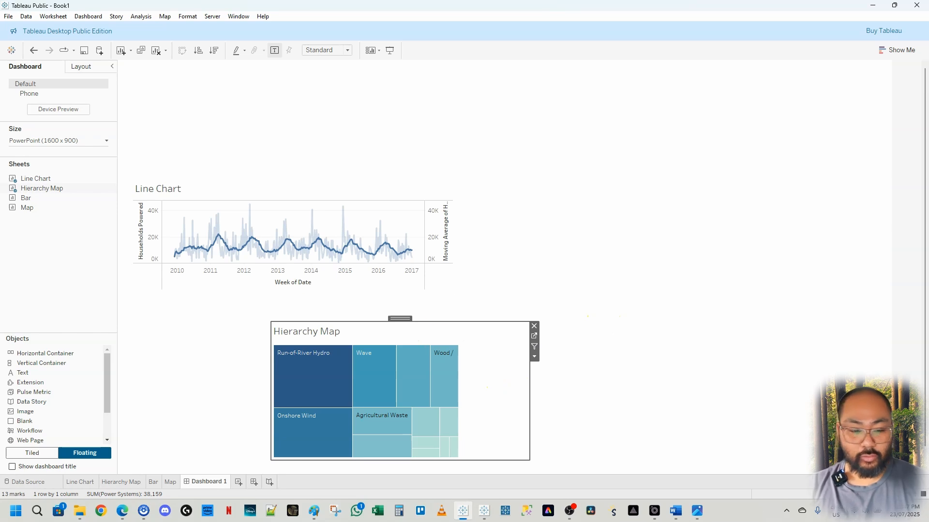
{"action": "left_click", "coordinate": [320, 50]}
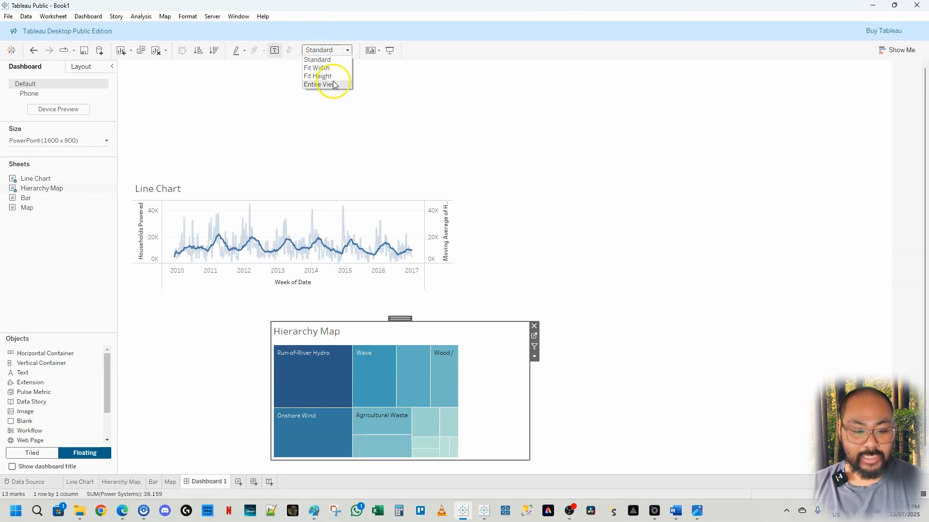
{"action": "left_click", "coordinate": [437, 126]}
{"action": "left_click", "coordinate": [480, 395]}
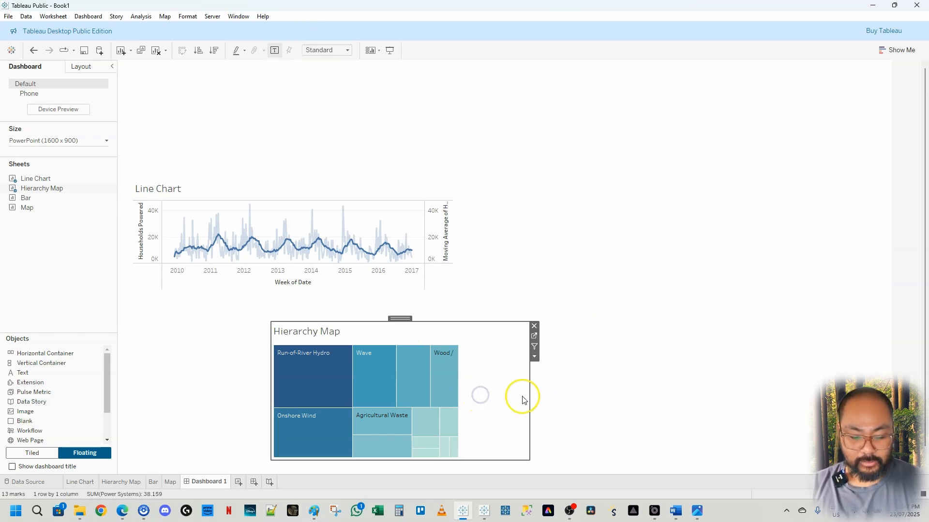
{"action": "left_click_drag", "start_coordinate": [531, 393], "coordinate": [467, 371]}
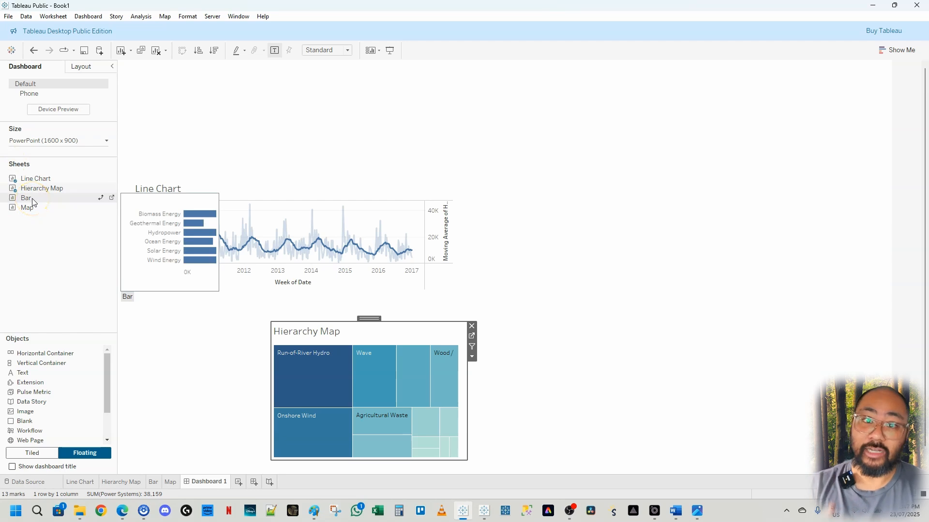
Place the Bar sheet as a floating object beside the treemap, align it, and widen it towards the dashboard's right edge.
{"action": "left_click_drag", "start_coordinate": [32, 202], "coordinate": [493, 304]}
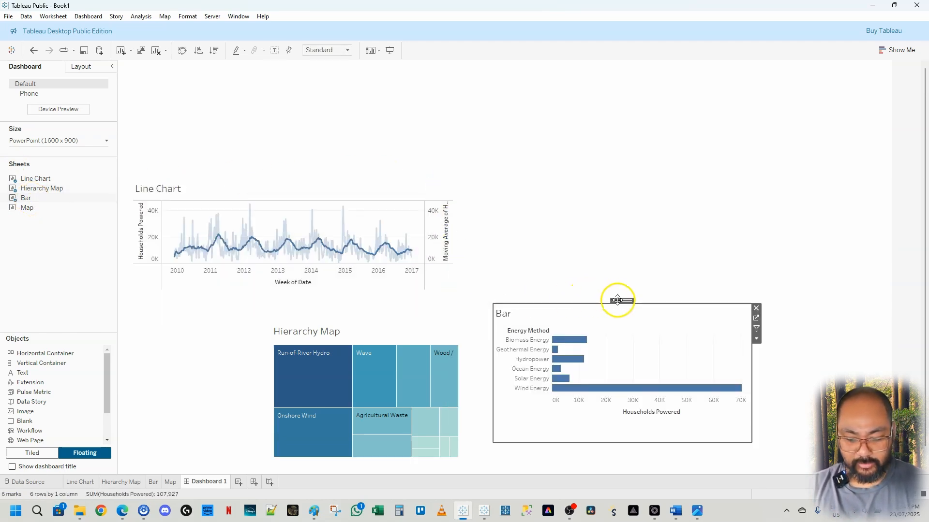
{"action": "left_click_drag", "start_coordinate": [620, 301], "coordinate": [604, 315]}
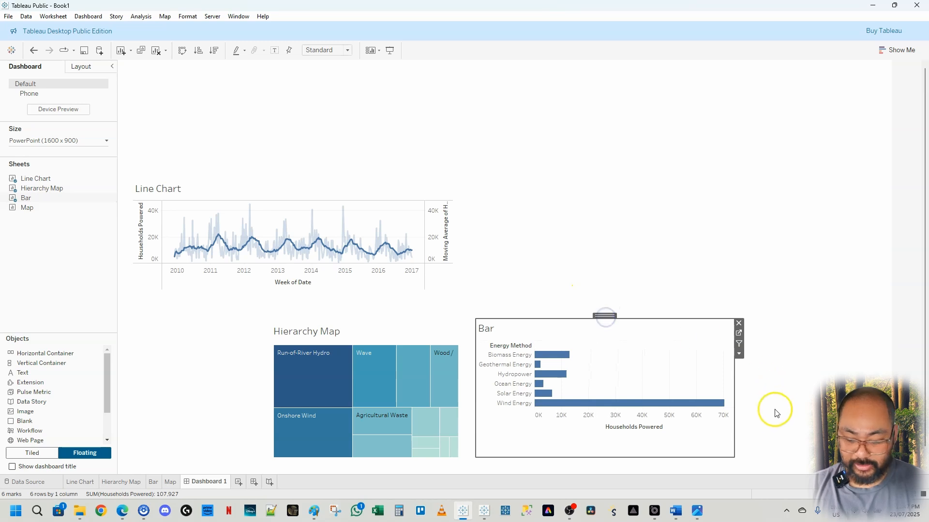
{"action": "left_click_drag", "start_coordinate": [736, 394], "coordinate": [880, 393]}
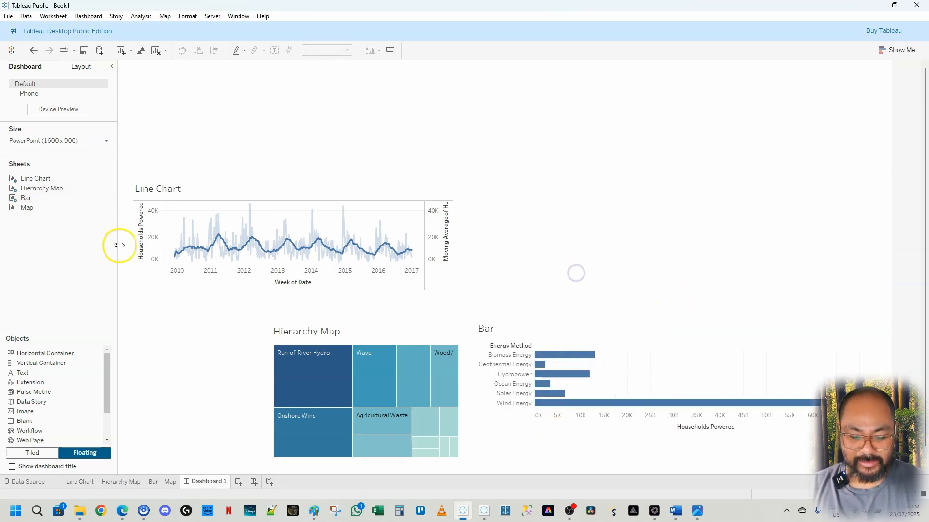
Place the Map sheet as a floating object above the bar chart and remove its Households Powered colour legend.
{"action": "left_click_drag", "start_coordinate": [37, 208], "coordinate": [476, 136]}
{"action": "left_click_drag", "start_coordinate": [735, 272], "coordinate": [721, 304]}
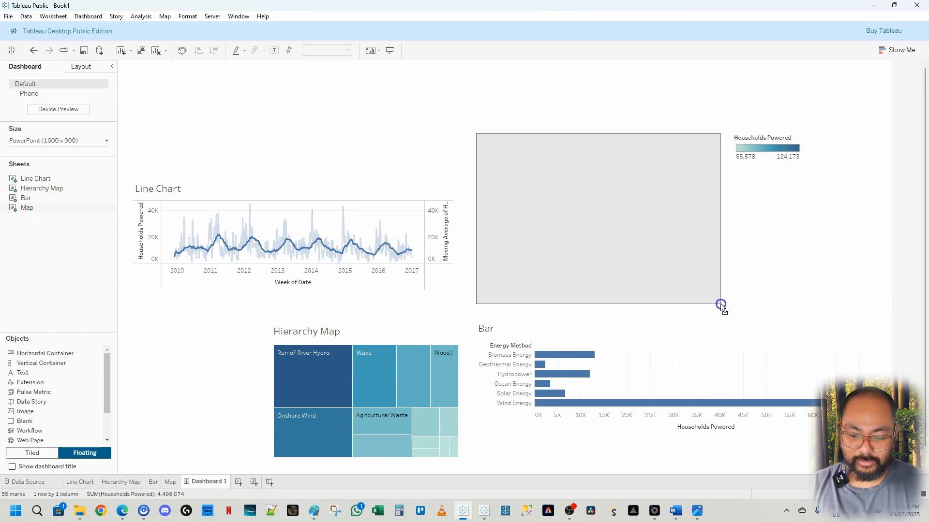
{"action": "left_click", "coordinate": [769, 140]}
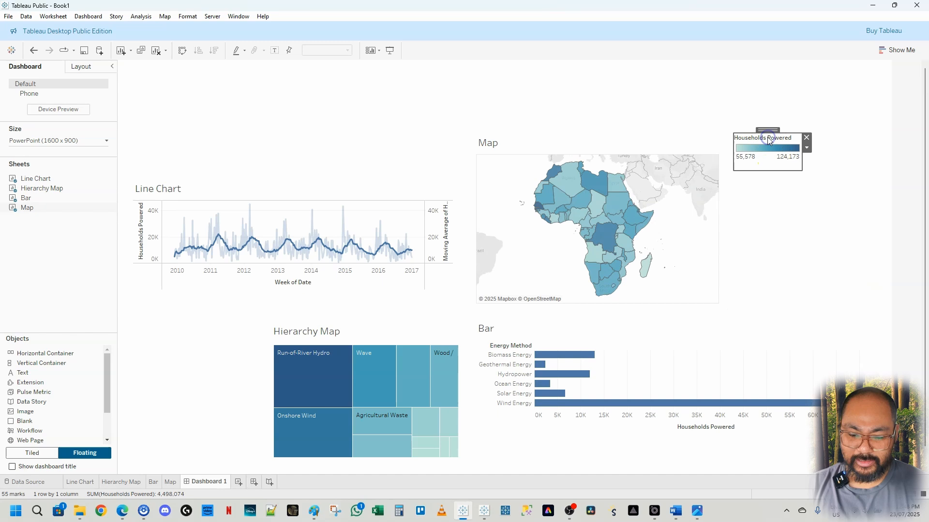
{"action": "left_click", "coordinate": [805, 137]}
Enlarge the Map object so it spans nearly the full width of the bar chart below.
{"action": "left_click", "coordinate": [647, 145]}
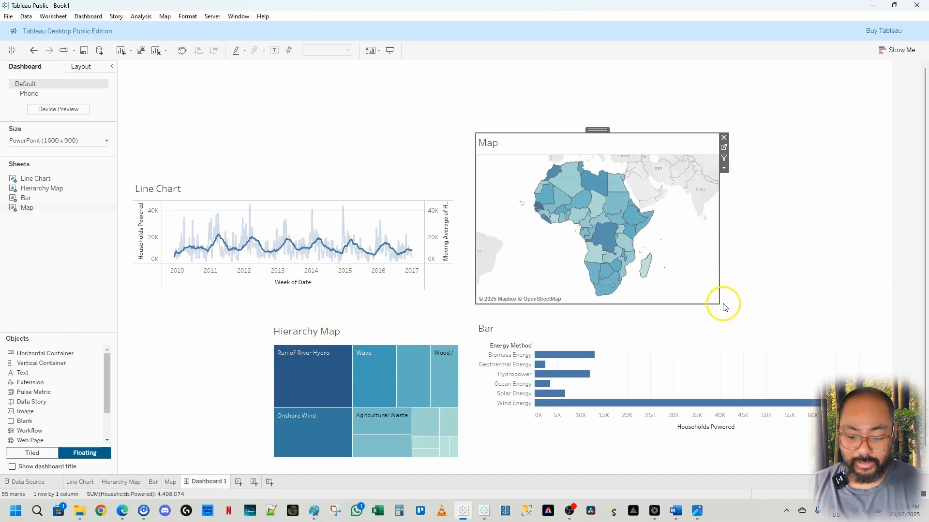
{"action": "left_click_drag", "start_coordinate": [719, 303], "coordinate": [865, 310]}
{"action": "left_click", "coordinate": [779, 370]}
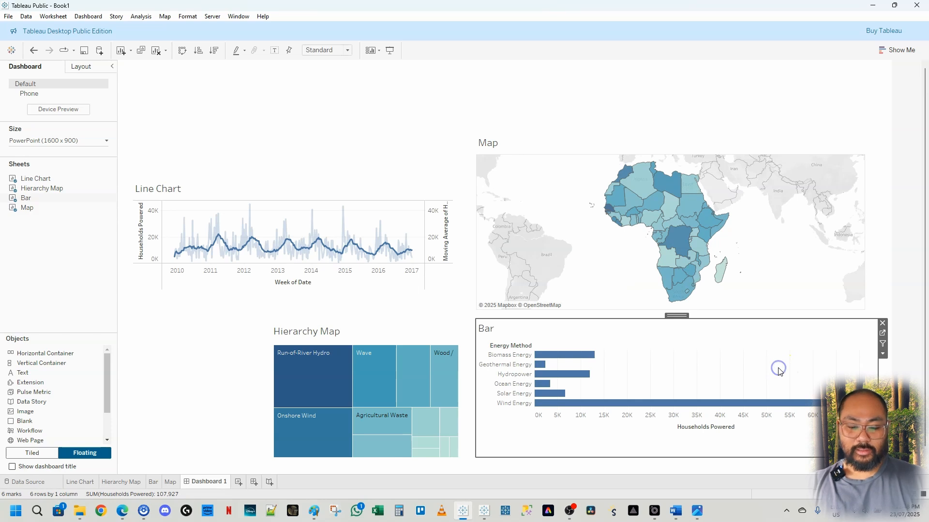
{"action": "left_click", "coordinate": [876, 289]}
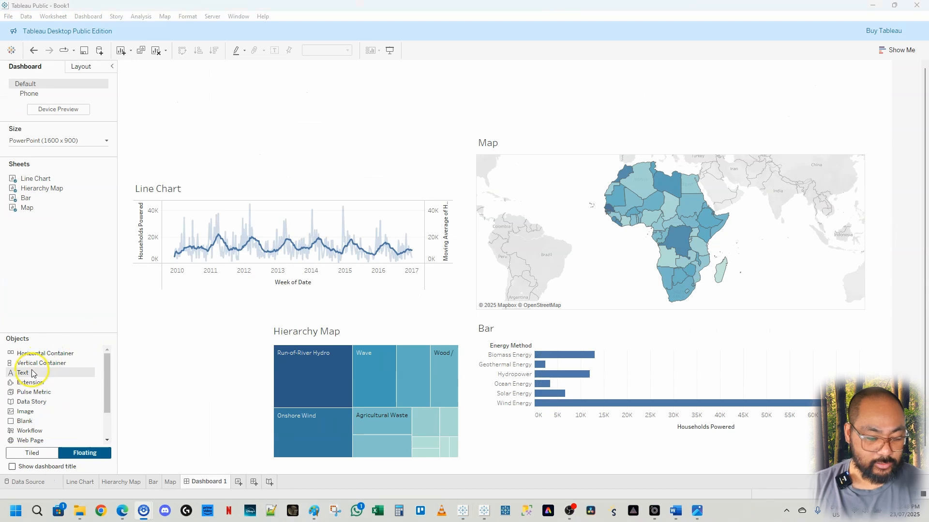
Add a floating text title reading "African Revolution" at font size 45, and position it above the line chart.
{"action": "left_click_drag", "start_coordinate": [31, 373], "coordinate": [168, 137]}
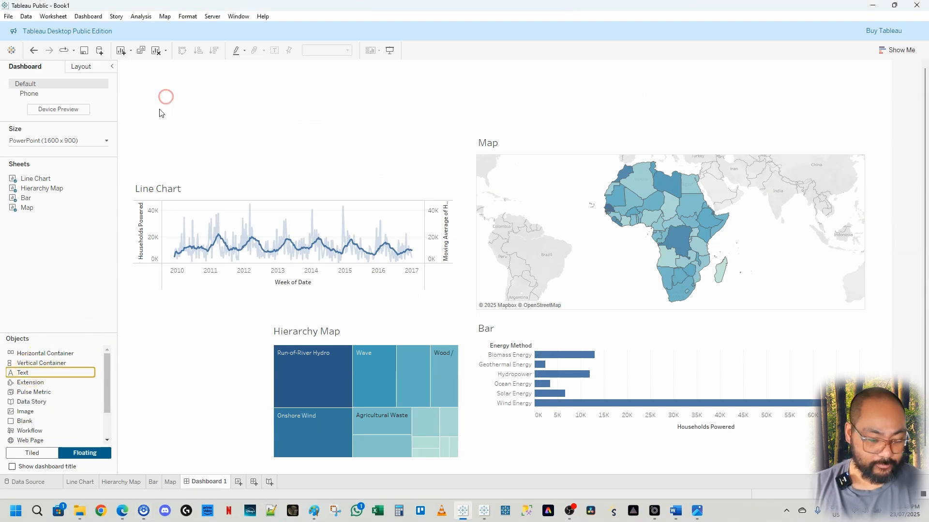
{"action": "left_click_drag", "start_coordinate": [94, 372], "coordinate": [133, 73]}
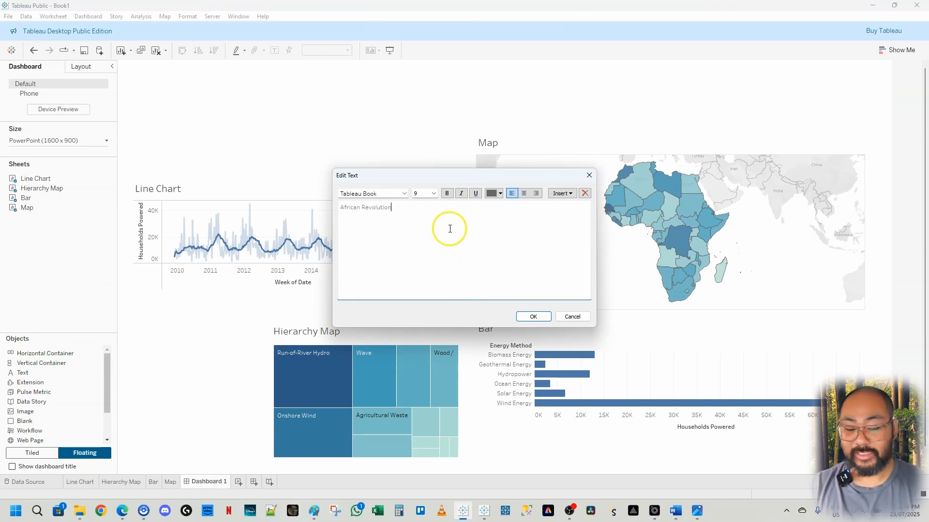
{"action": "left_click_drag", "start_coordinate": [450, 229], "coordinate": [350, 195]}
{"action": "left_click", "coordinate": [421, 192]}
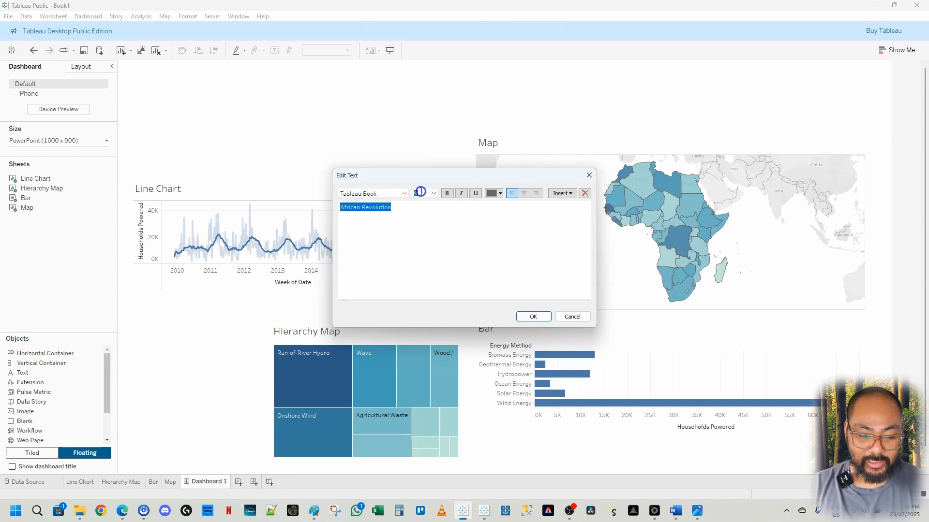
{"action": "type", "text": "45"}
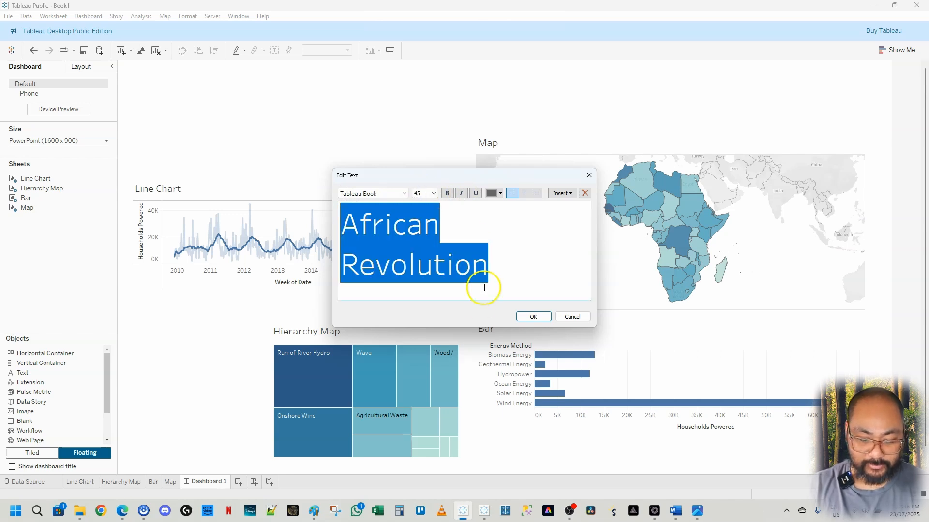
{"action": "left_click", "coordinate": [533, 316]}
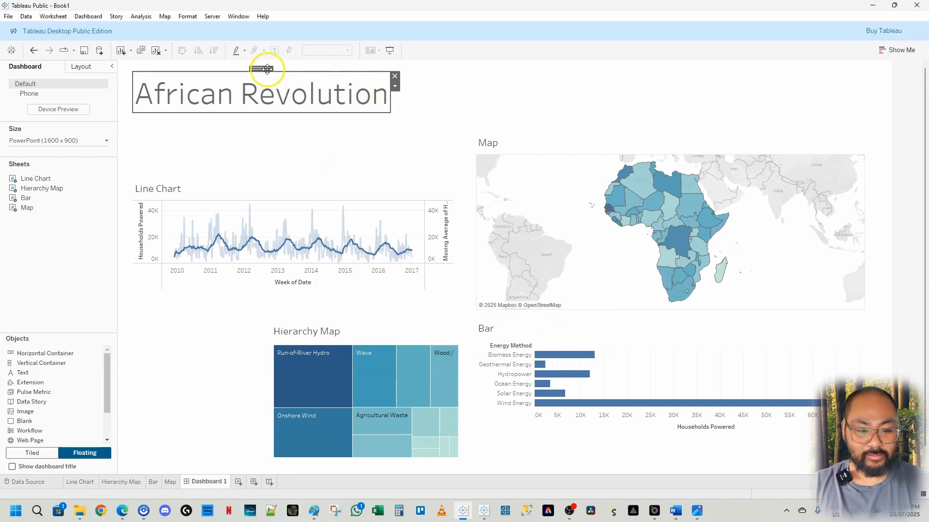
{"action": "left_click_drag", "start_coordinate": [267, 69], "coordinate": [293, 85]}
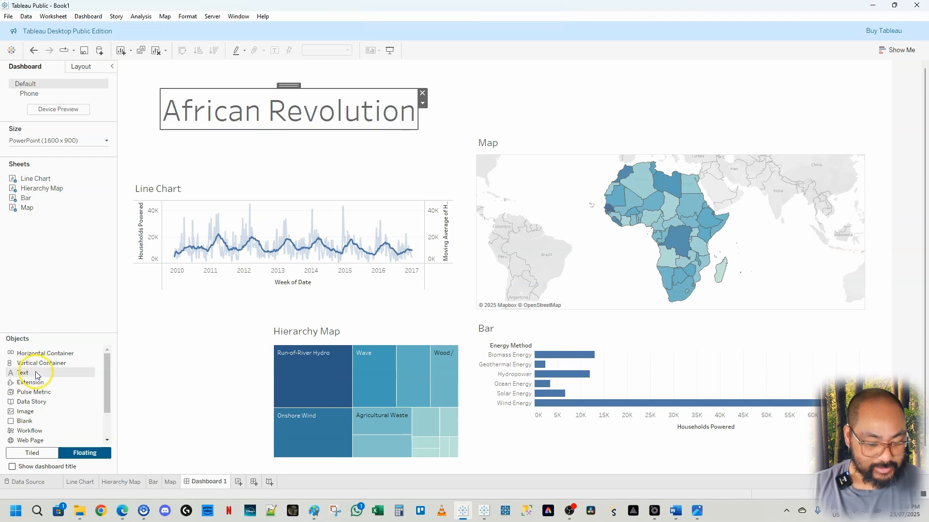
Add a floating text object with placeholder text beside the treemap, and resize it to a narrow block matching the treemap's height.
{"action": "left_click_drag", "start_coordinate": [36, 376], "coordinate": [134, 320]}
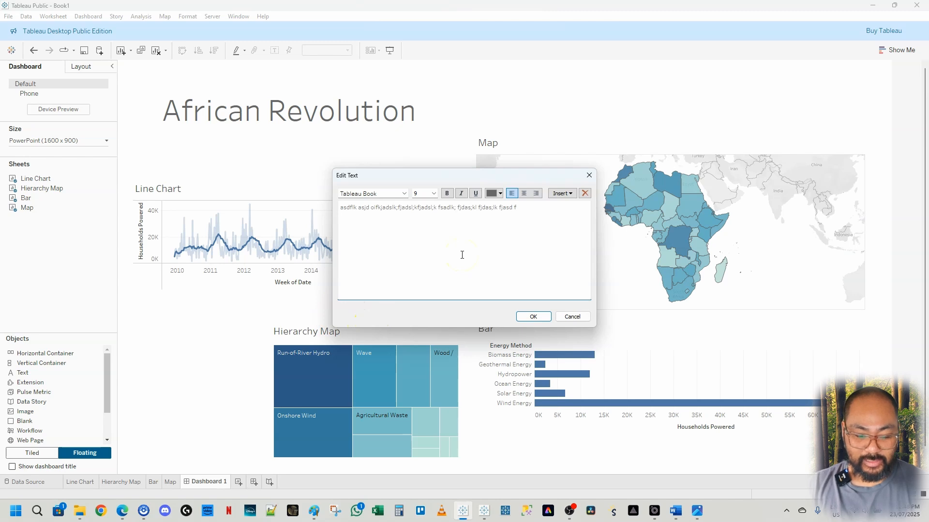
{"action": "left_click", "coordinate": [528, 316]}
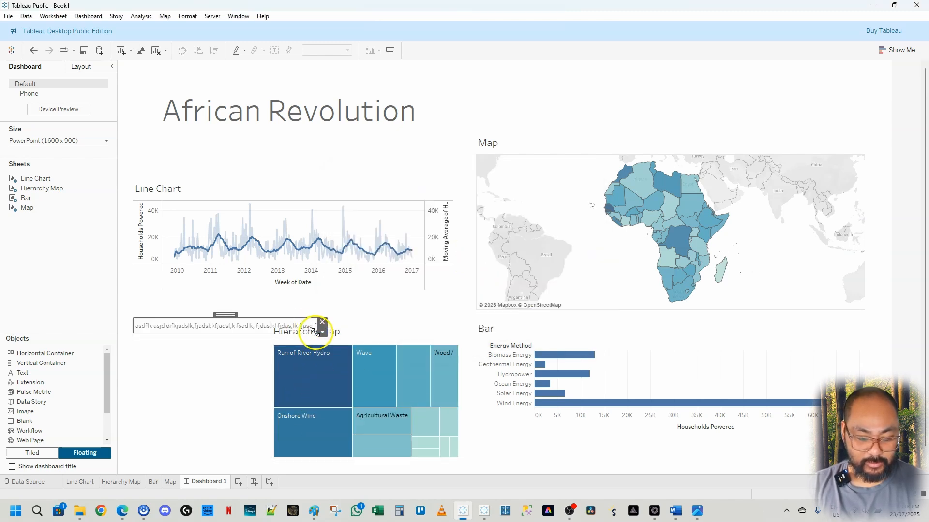
{"action": "left_click_drag", "start_coordinate": [315, 333], "coordinate": [243, 457]}
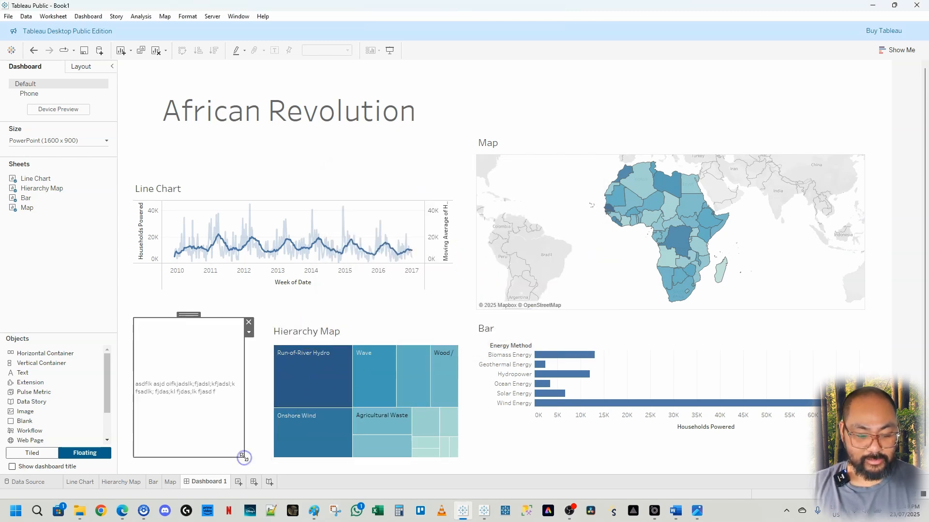
Add a floating text object with placeholder text above the map, and stretch it across the map's width.
{"action": "left_click_drag", "start_coordinate": [23, 372], "coordinate": [472, 97]}
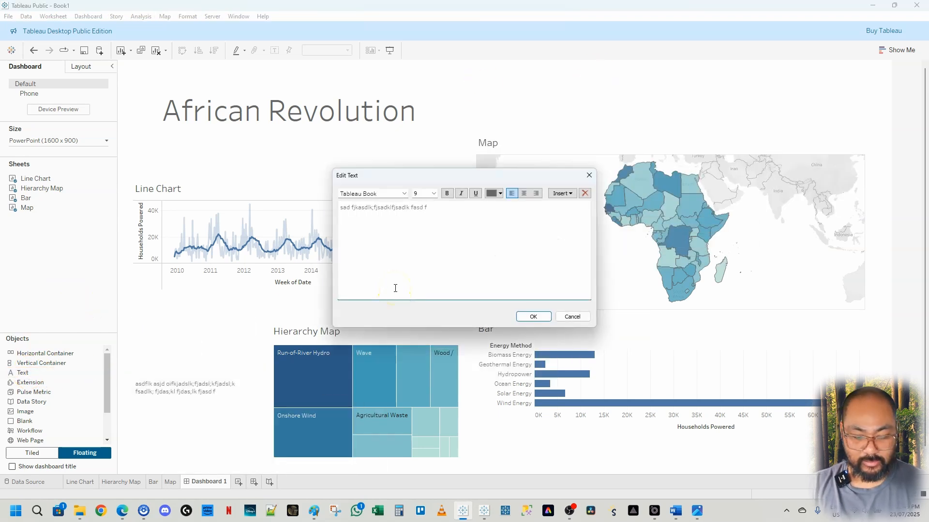
{"action": "left_click", "coordinate": [533, 317]}
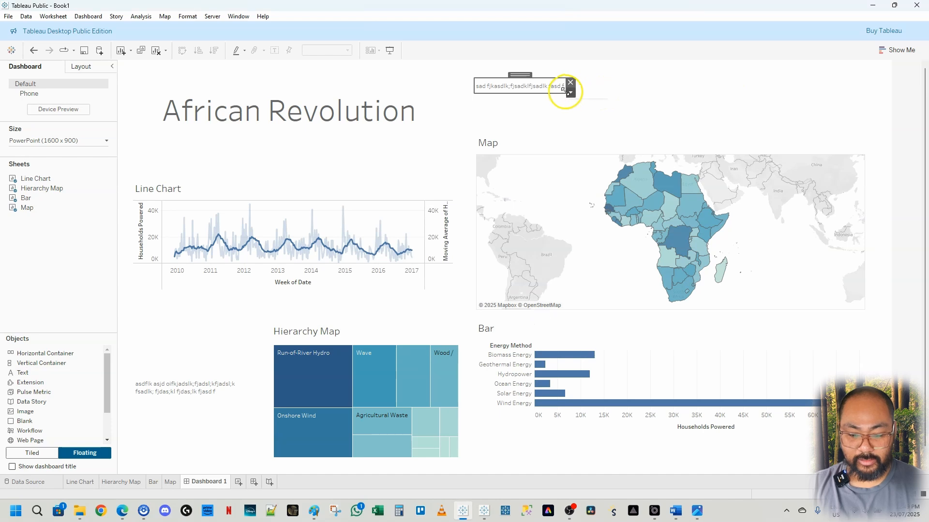
{"action": "left_click_drag", "start_coordinate": [570, 90], "coordinate": [871, 123]}
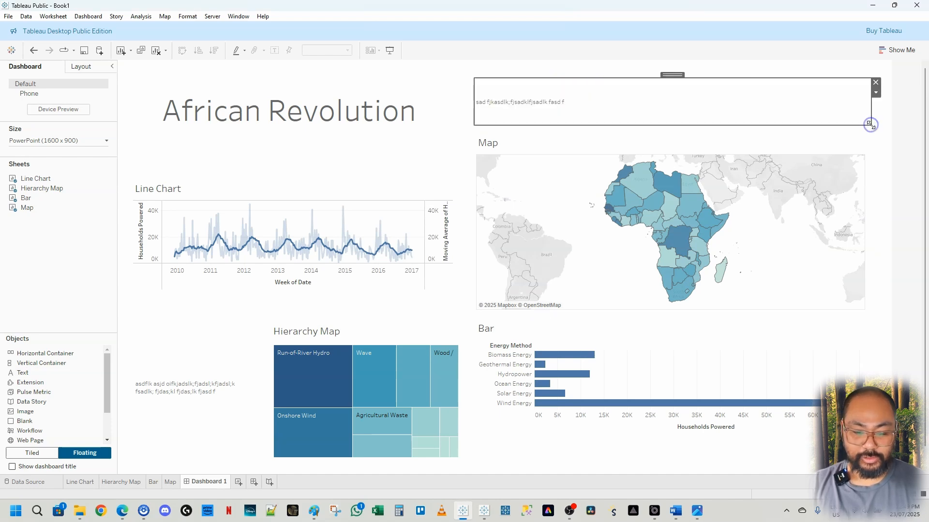
Examine the finished design in the Dashboard.png reference image, and return to the workbook.
{"action": "left_click", "coordinate": [698, 515]}
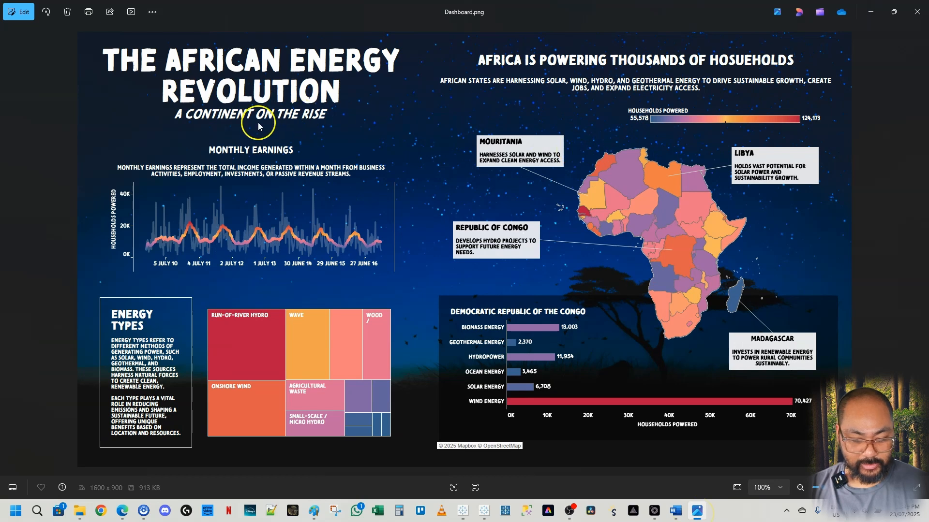
{"action": "left_click", "coordinate": [868, 11]}
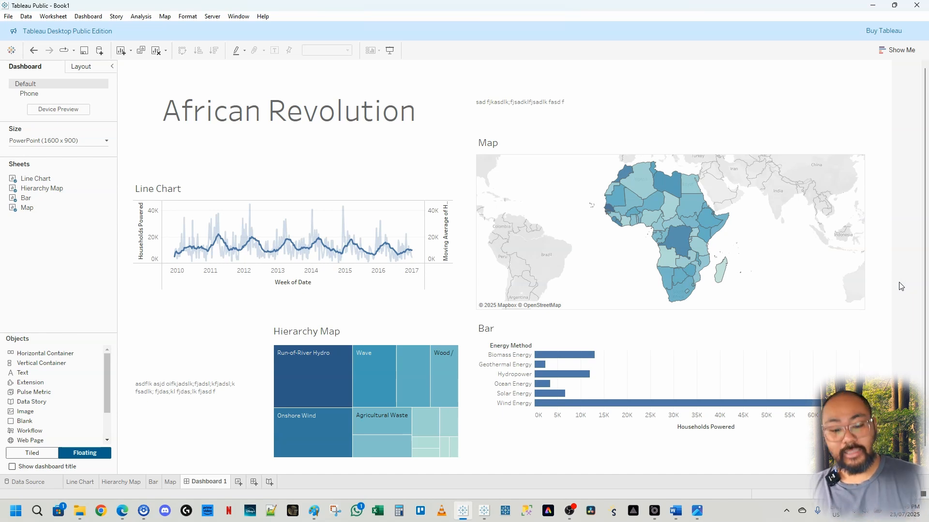
{"action": "left_click", "coordinate": [675, 328]}
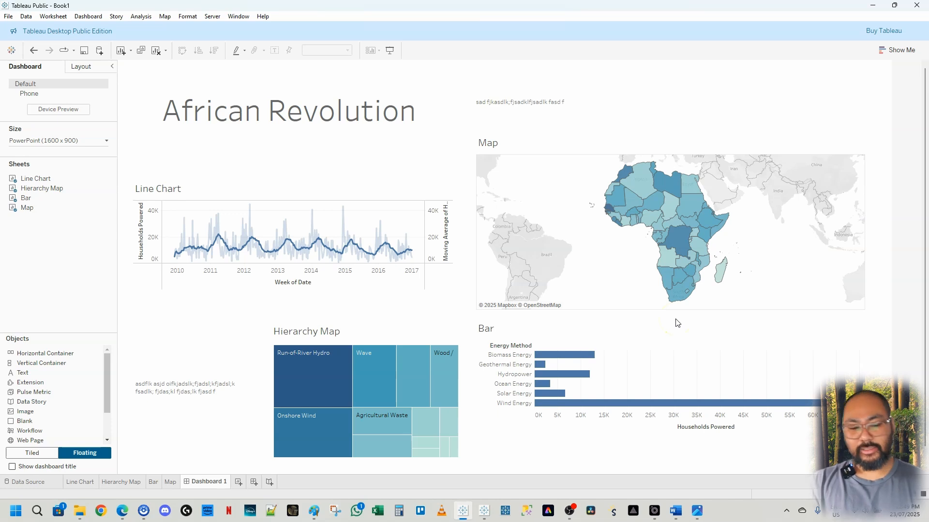
{"action": "left_click", "coordinate": [716, 325]}
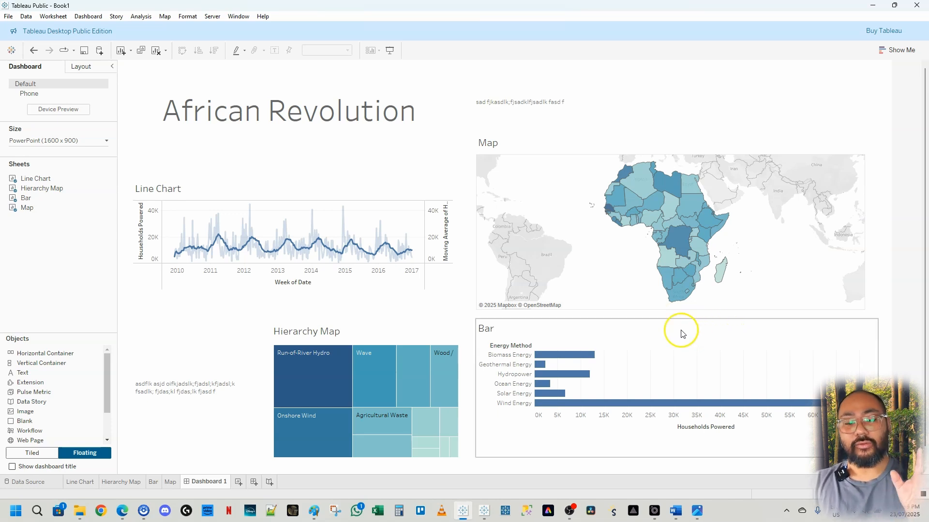
{"action": "left_click", "coordinate": [717, 296]}
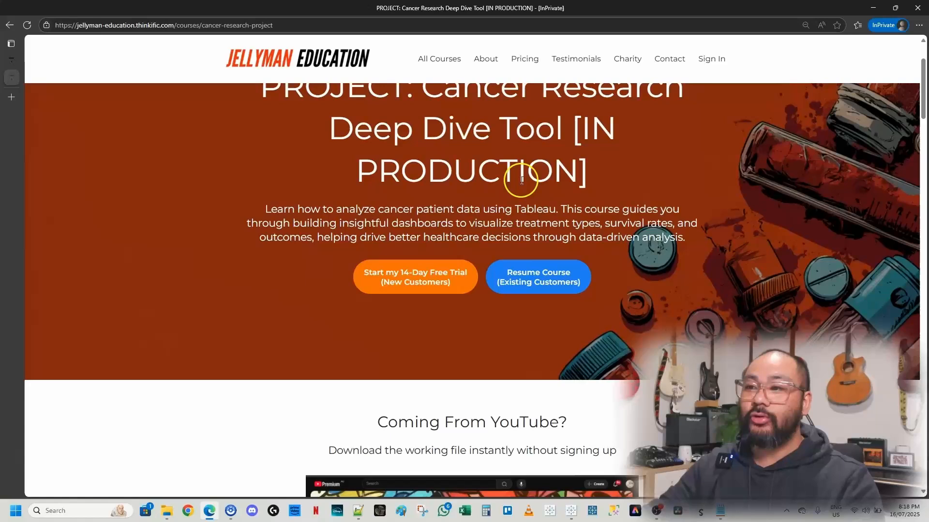
Look through the Cancer Research Deep Dive Tool course page down to its included resources and project life cycle.
{"action": "scroll", "coordinate": [544, 249], "scroll_direction": "down", "scroll_amount": 7}
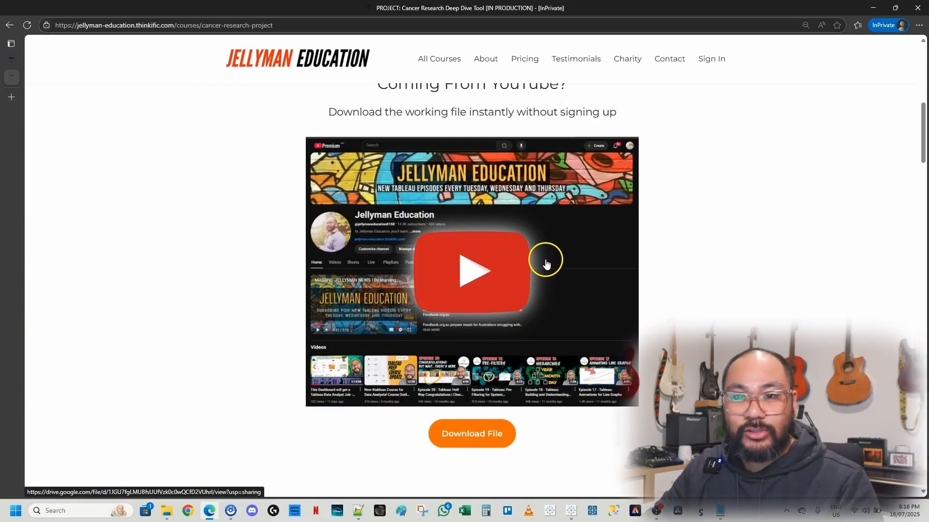
{"action": "scroll", "coordinate": [534, 293], "scroll_direction": "down", "scroll_amount": 7}
{"action": "scroll", "coordinate": [534, 296], "scroll_direction": "down", "scroll_amount": 3}
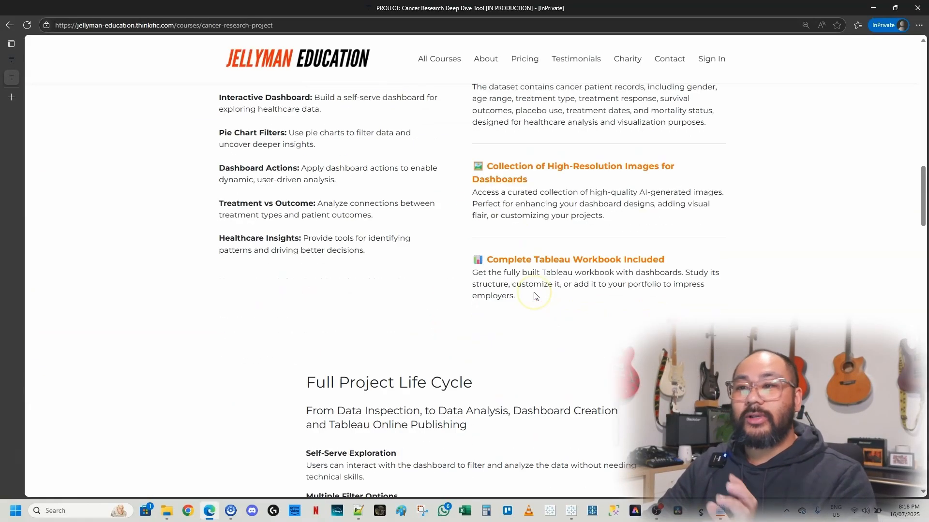
Look through the course page's curriculum and image collection, and browse the free courses and content on the Jellyman Education home page.
{"action": "scroll", "coordinate": [534, 296], "scroll_direction": "down", "scroll_amount": 20}
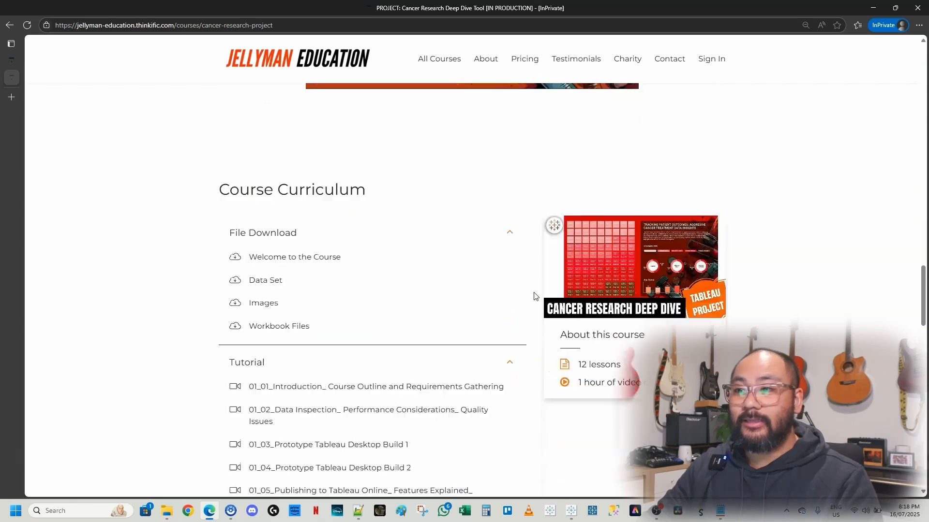
{"action": "scroll", "coordinate": [534, 296], "scroll_direction": "down", "scroll_amount": 11}
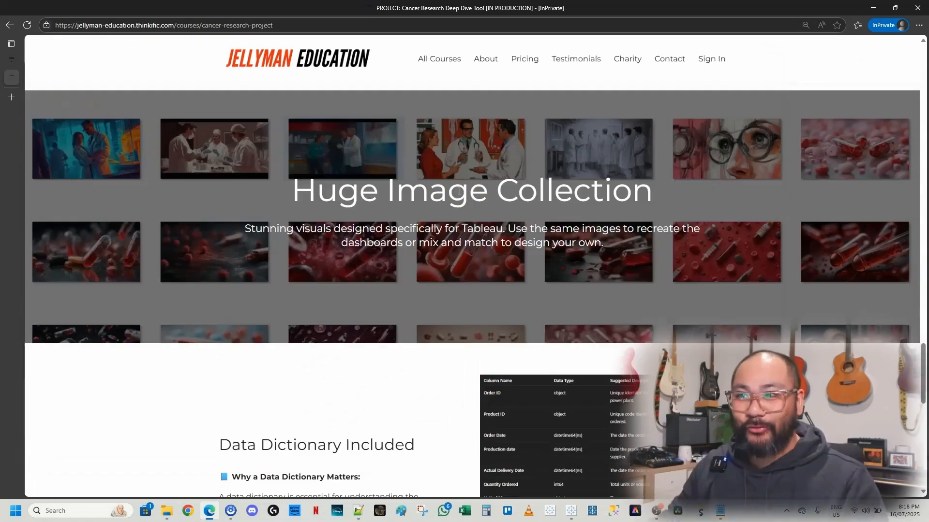
{"action": "left_click", "coordinate": [13, 60]}
{"action": "scroll", "coordinate": [585, 208], "scroll_direction": "down", "scroll_amount": 6}
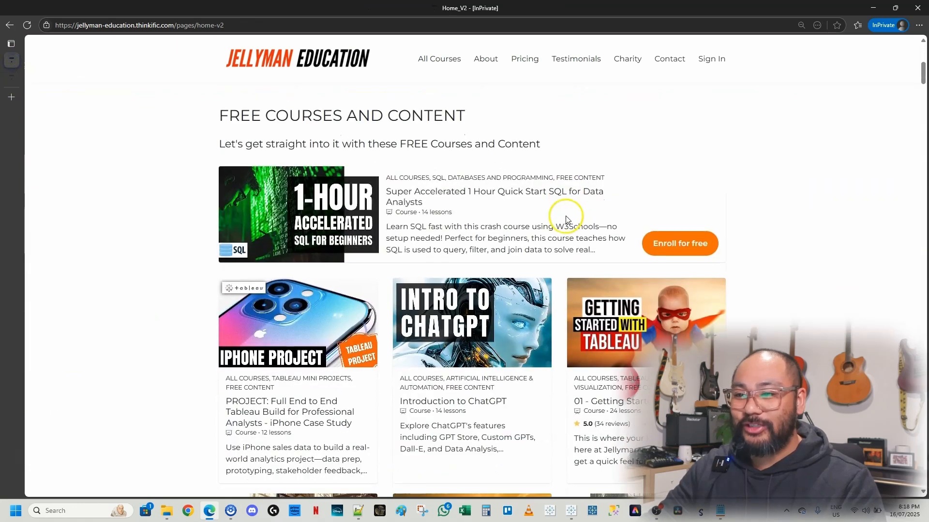
{"action": "scroll", "coordinate": [508, 231], "scroll_direction": "down", "scroll_amount": 5}
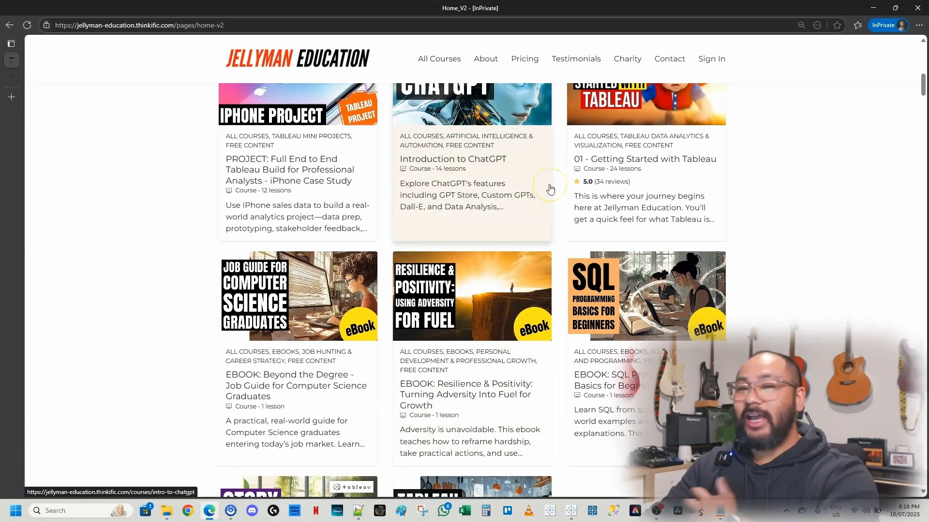
{"action": "scroll", "coordinate": [729, 208], "scroll_direction": "down", "scroll_amount": 2}
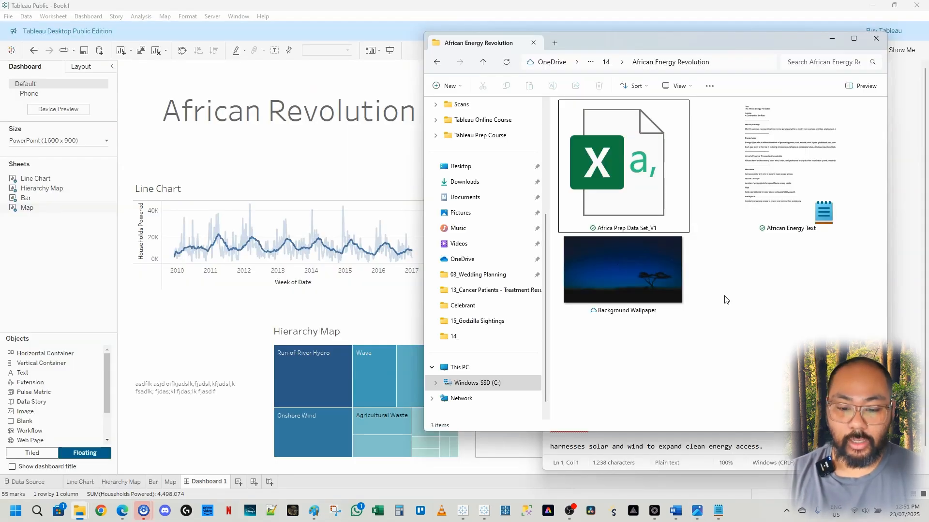
Find the African Energy Text file in the African Energy Revolution folder, and read through its prepared dashboard text in Notepad.
{"action": "left_click", "coordinate": [772, 195]}
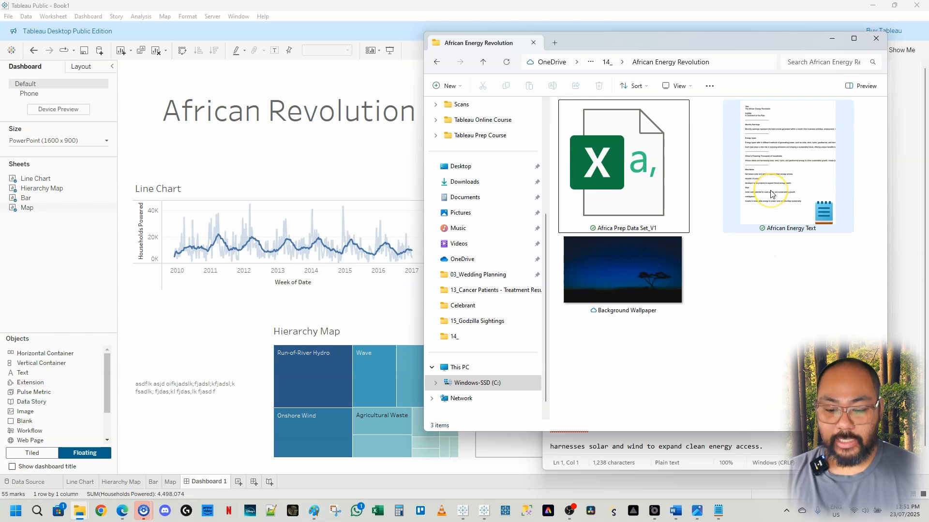
{"action": "left_click", "coordinate": [771, 195]}
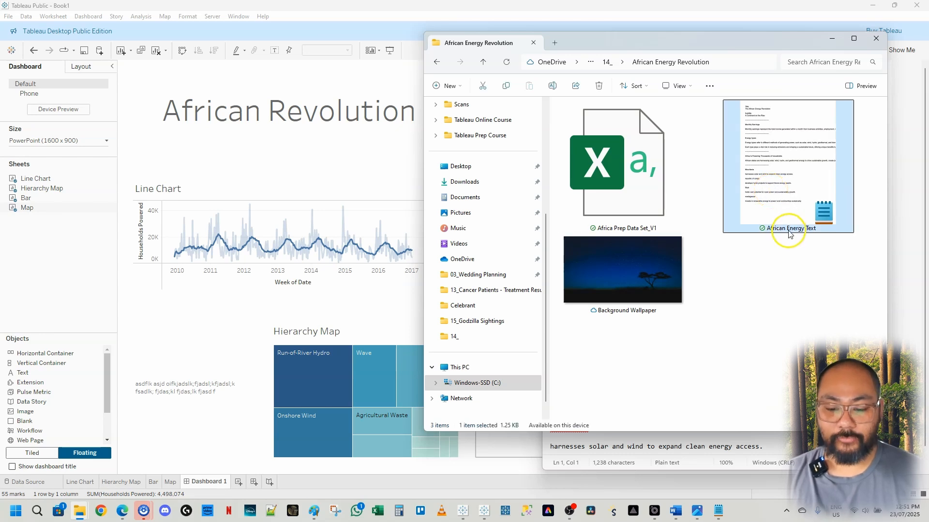
{"action": "left_click", "coordinate": [793, 443]}
{"action": "scroll", "coordinate": [704, 314], "scroll_direction": "down", "scroll_amount": 6}
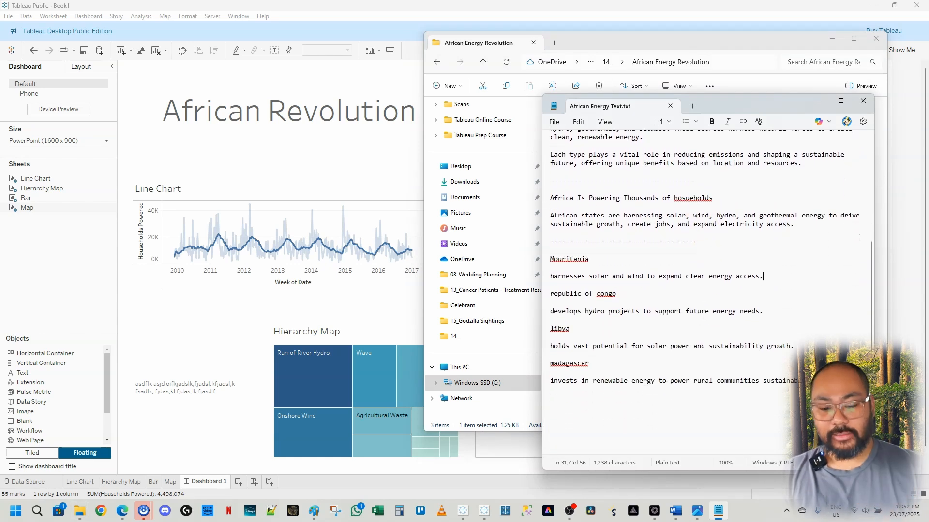
{"action": "scroll", "coordinate": [704, 316], "scroll_direction": "up", "scroll_amount": 6}
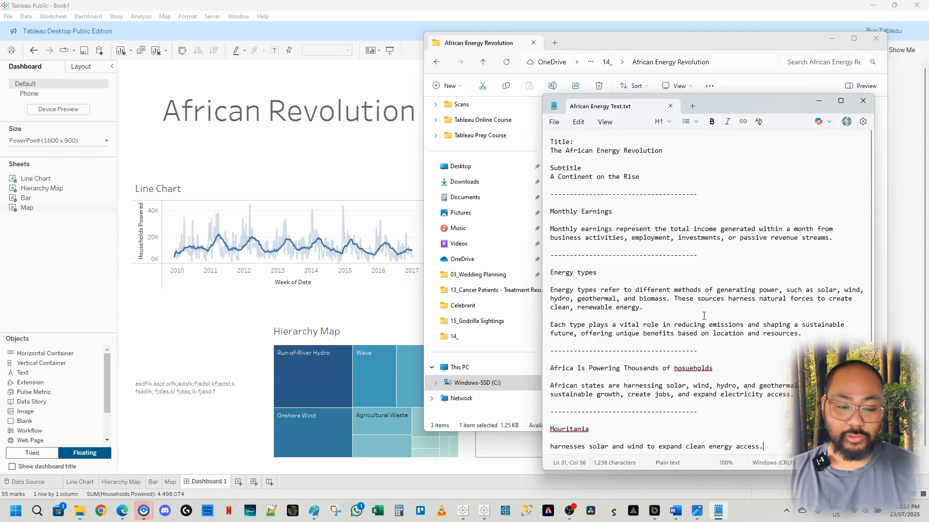
Copy the title line "The African Energy Revolution" from African Energy Text.txt.
{"action": "left_click", "coordinate": [617, 150]}
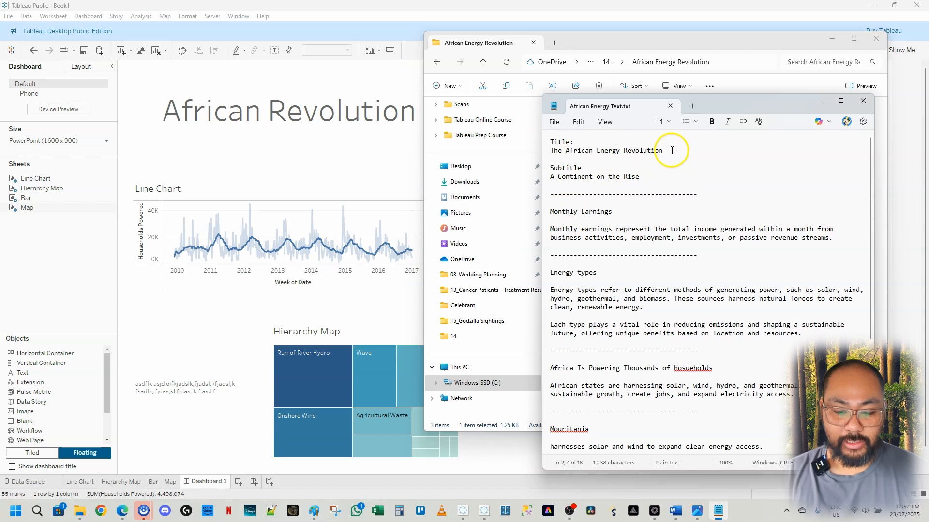
{"action": "left_click_drag", "start_coordinate": [672, 150], "coordinate": [551, 152]}
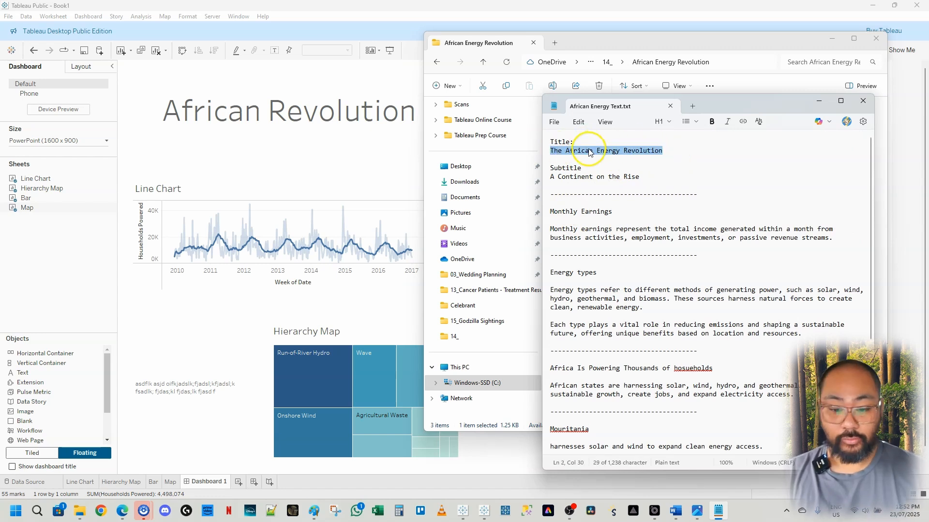
{"action": "right_click", "coordinate": [590, 152]}
{"action": "left_click", "coordinate": [643, 197]}
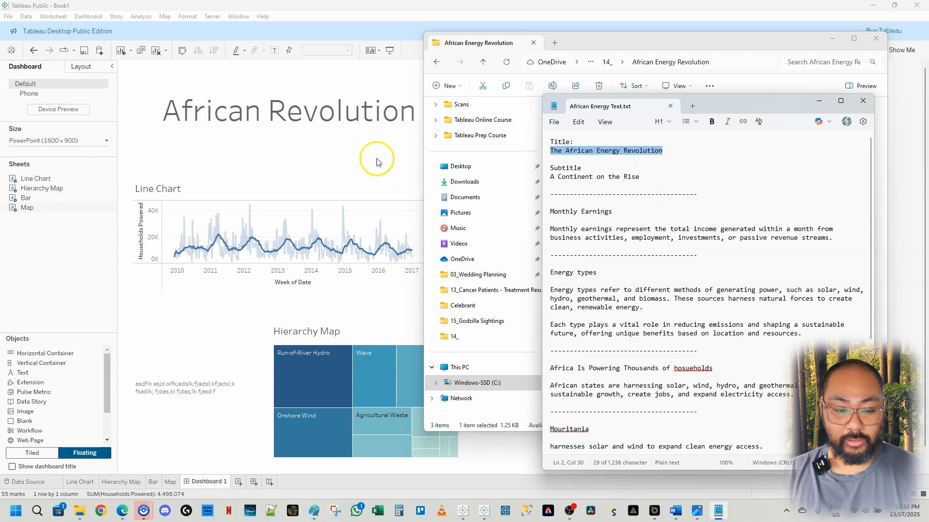
Replace the dashboard title text in Tableau with "The African Energy Revolution", and shift and widen its box to nearly reach the map's edge.
{"action": "left_click", "coordinate": [329, 116]}
{"action": "double_click", "coordinate": [270, 120]}
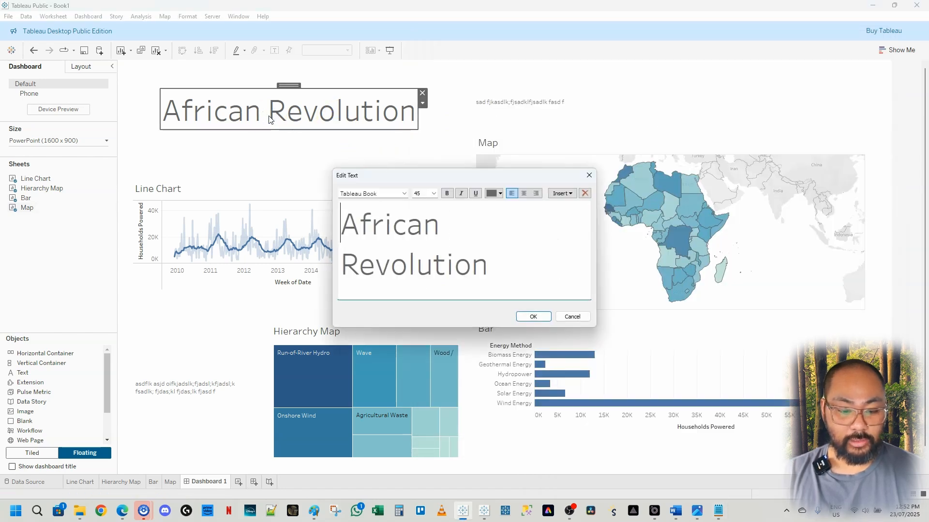
{"action": "key", "text": "ctrl+a"}
{"action": "key", "text": "ctrl+v"}
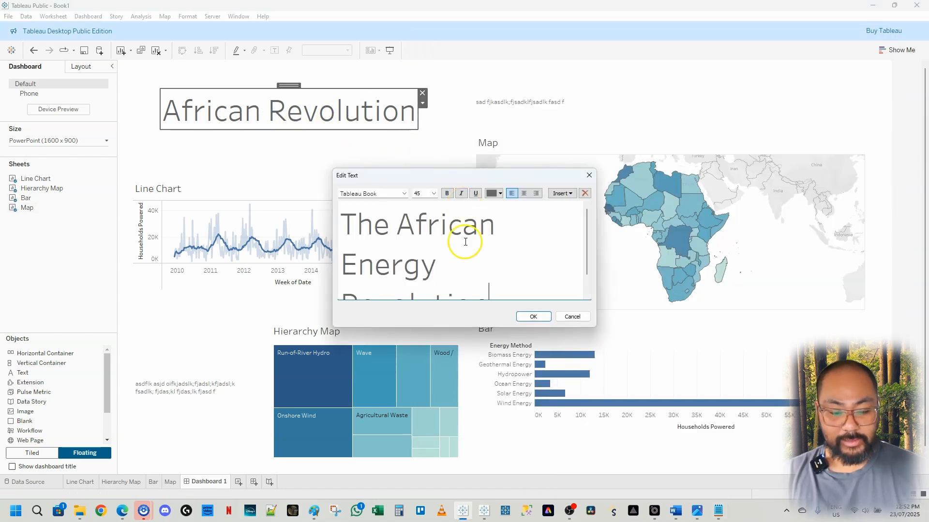
{"action": "key", "text": "ctrl+a"}
{"action": "right_click", "coordinate": [485, 254]}
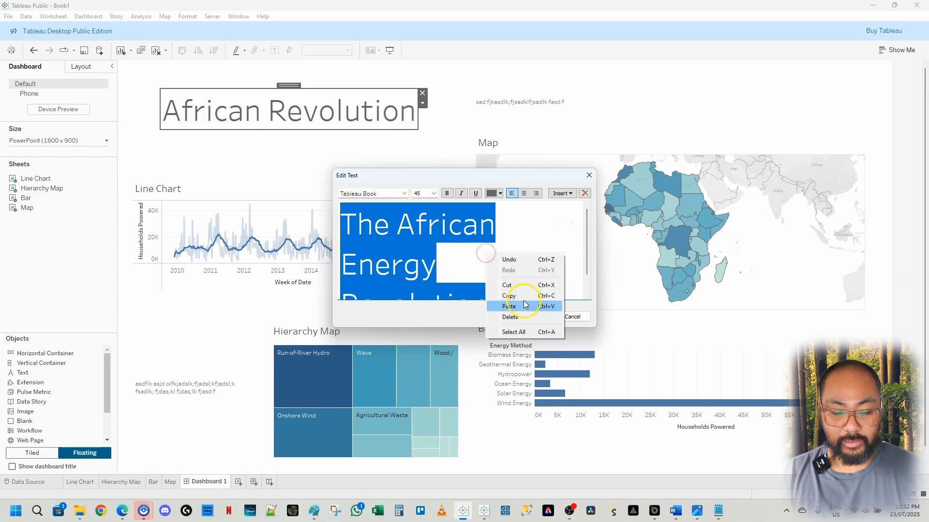
{"action": "left_click", "coordinate": [540, 220]}
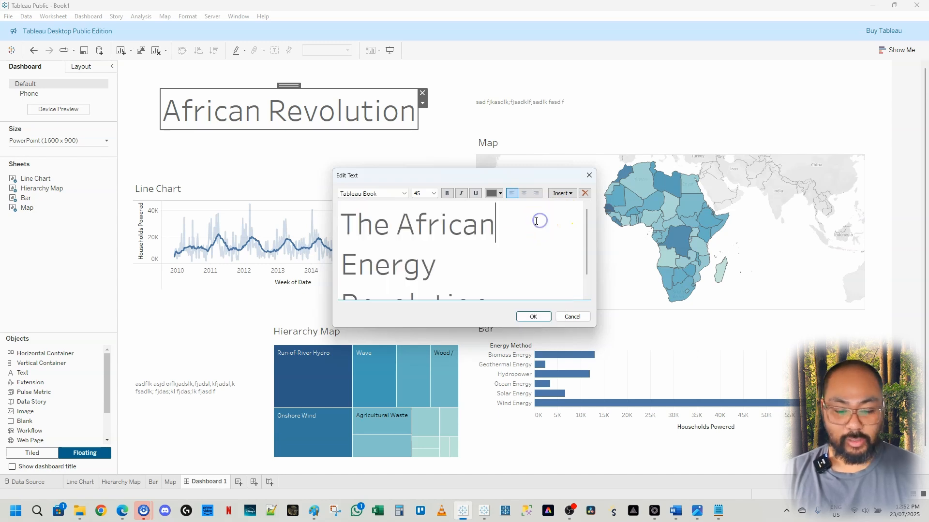
{"action": "left_click", "coordinate": [534, 317]}
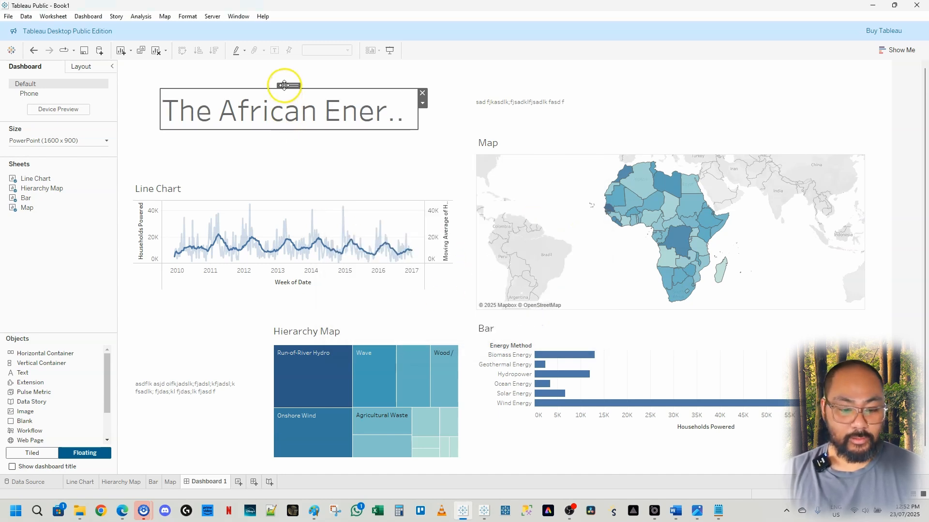
{"action": "left_click_drag", "start_coordinate": [284, 86], "coordinate": [268, 81]}
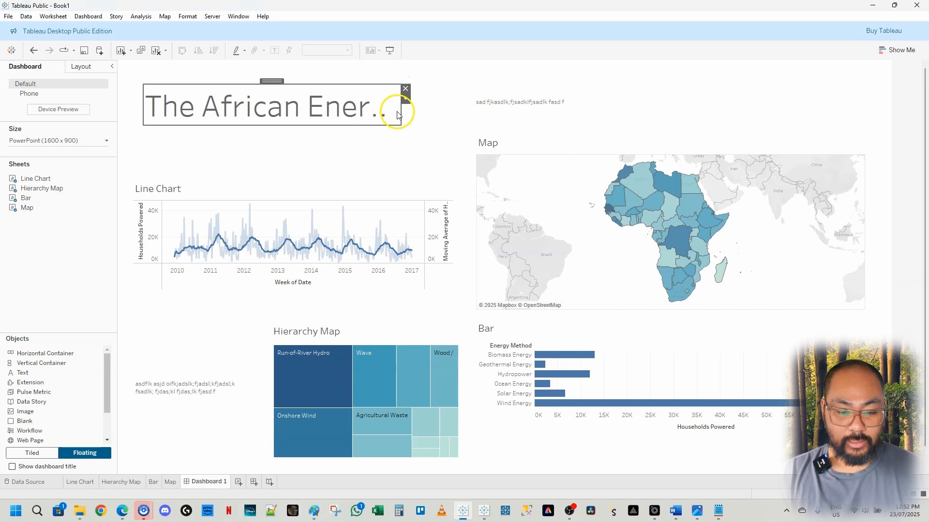
{"action": "left_click_drag", "start_coordinate": [401, 111], "coordinate": [448, 109]}
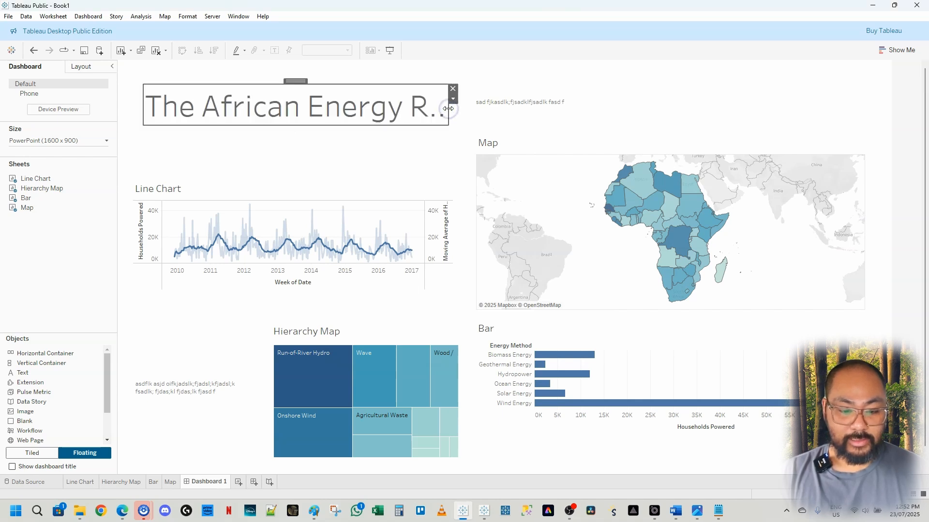
Copy the subtitle "A Continent on the Rise" from African Energy Text.txt, and add it as a new line below the dashboard title text.
{"action": "key", "text": "alt+Tab"}
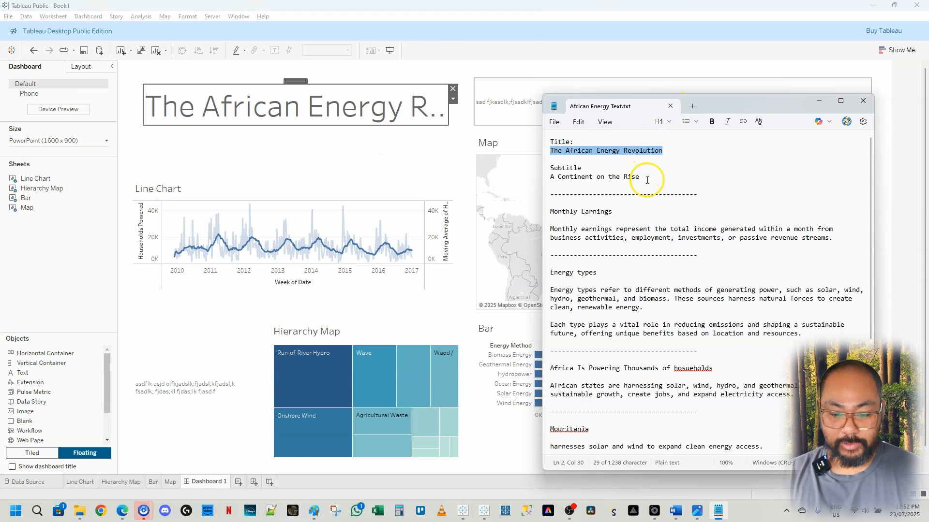
{"action": "left_click", "coordinate": [647, 180]}
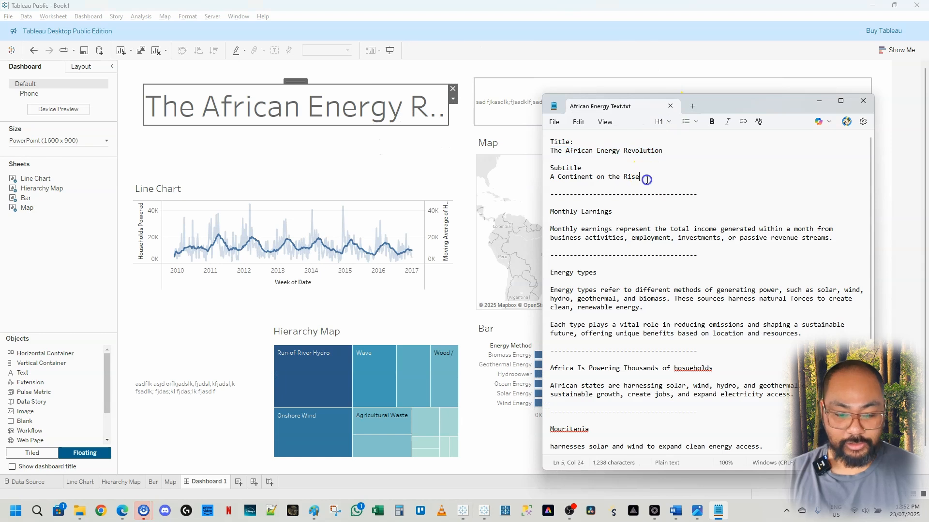
{"action": "left_click_drag", "start_coordinate": [548, 180], "coordinate": [548, 177]}
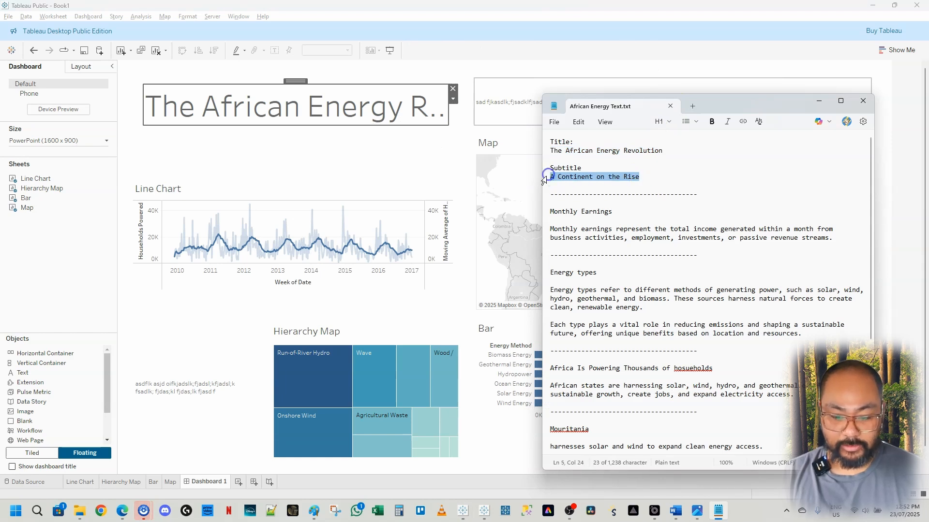
{"action": "double_click", "coordinate": [379, 112]}
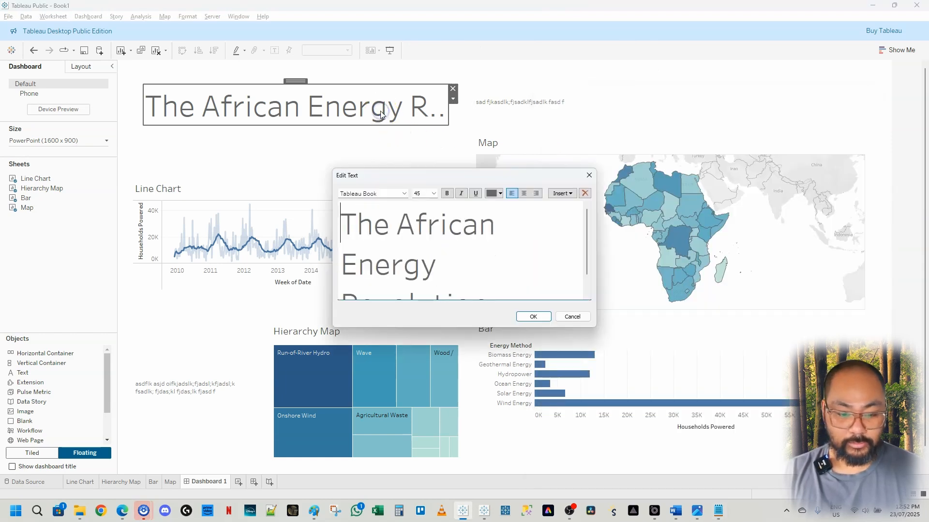
{"action": "scroll", "coordinate": [490, 263], "scroll_direction": "down", "scroll_amount": 1}
{"action": "left_click", "coordinate": [498, 270]}
{"action": "key", "text": "Return"}
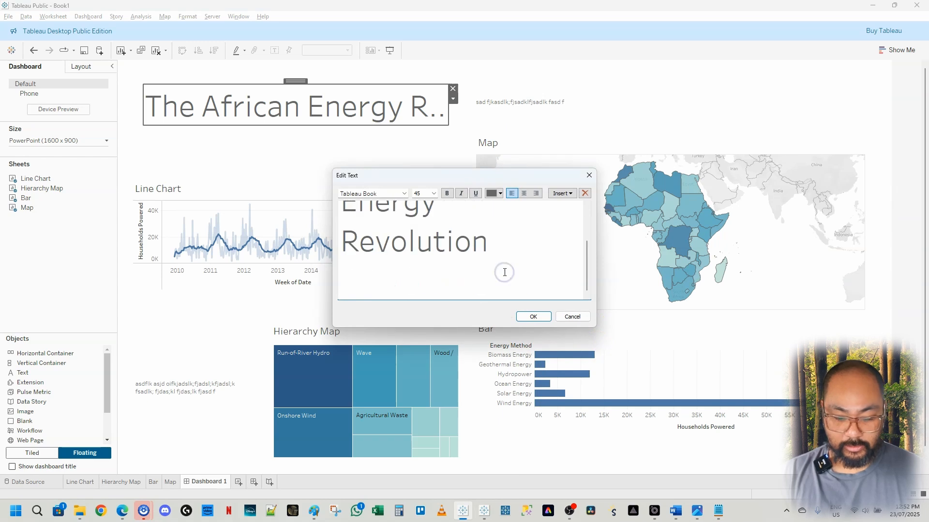
{"action": "key", "text": "ctrl+v"}
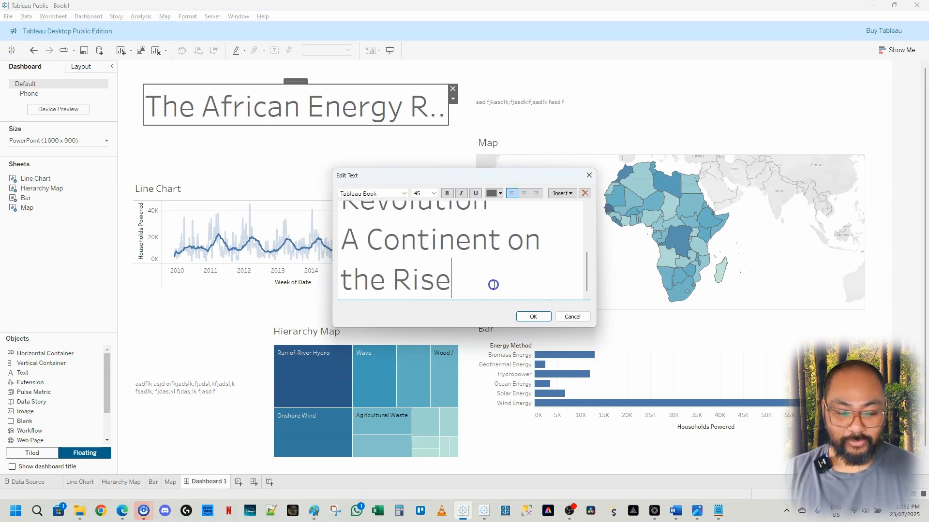
Set the subtitle line "A Continent on the Rise" to font size 20, and apply the text changes.
{"action": "left_click_drag", "start_coordinate": [491, 284], "coordinate": [343, 244]}
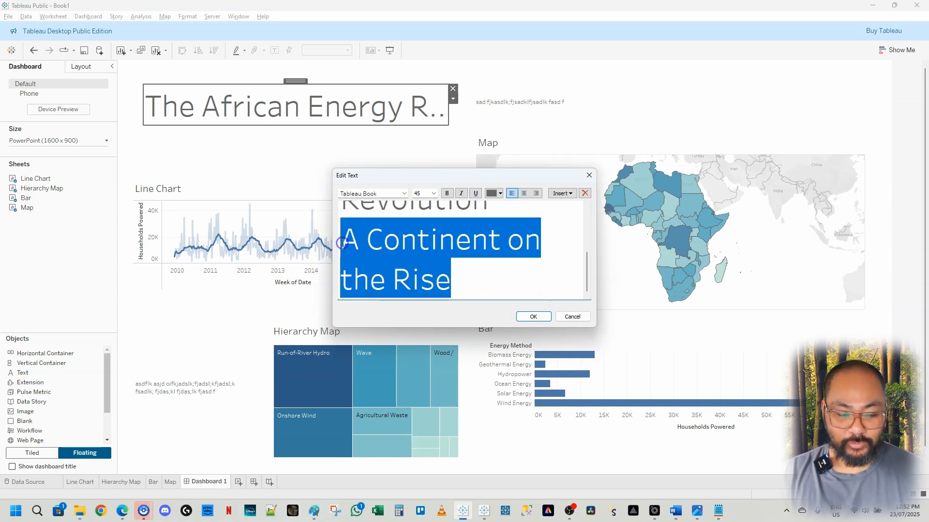
{"action": "left_click", "coordinate": [434, 193]}
{"action": "left_click", "coordinate": [431, 258]}
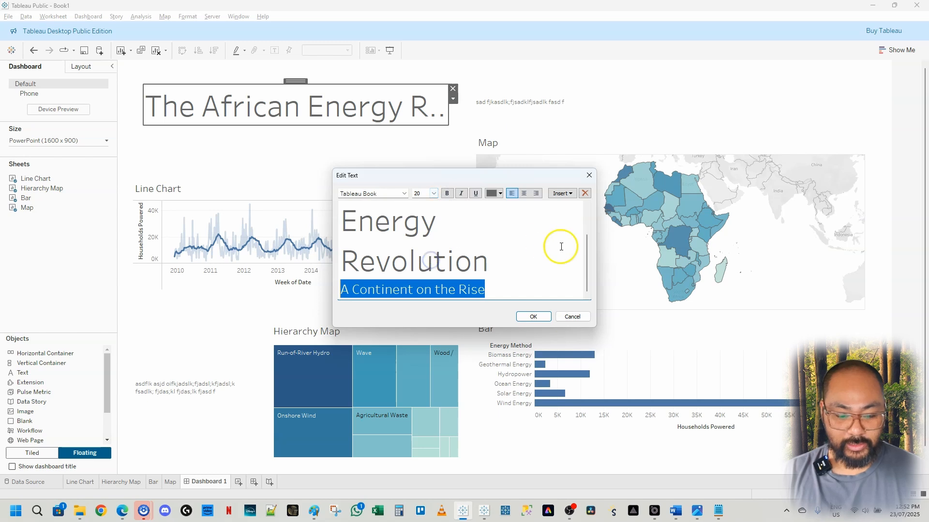
{"action": "left_click", "coordinate": [534, 317]}
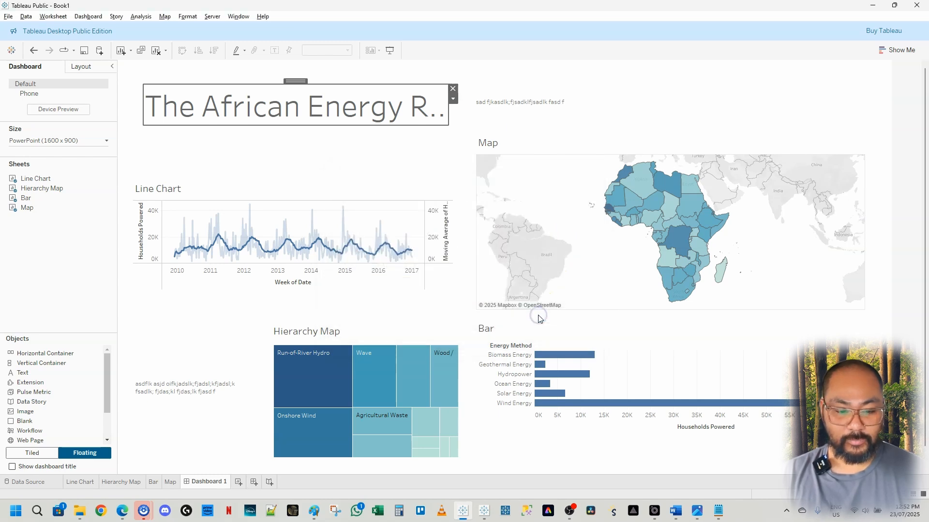
{"action": "left_click", "coordinate": [315, 127]}
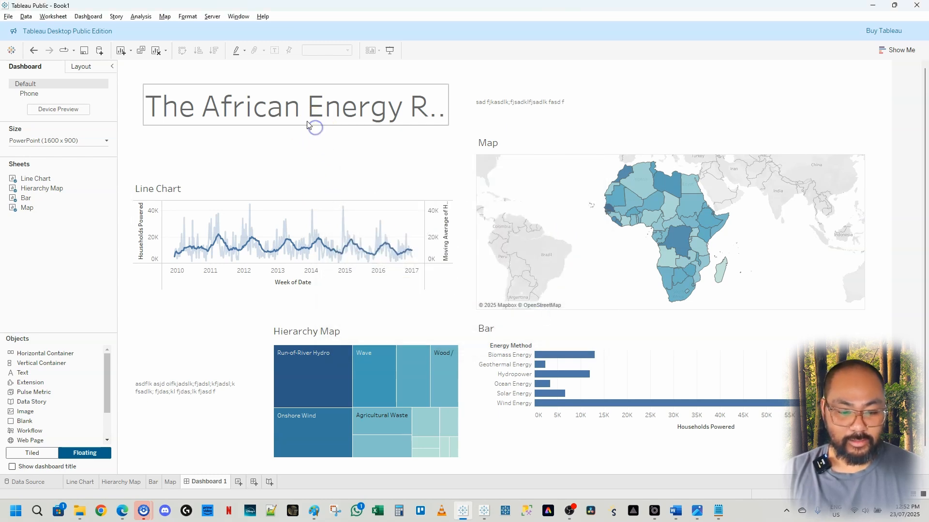
Enlarge the dashboard title text box upward and downward so the full title and its subtitle fit inside.
{"action": "left_click", "coordinate": [296, 112]}
{"action": "left_click_drag", "start_coordinate": [307, 125], "coordinate": [322, 172]}
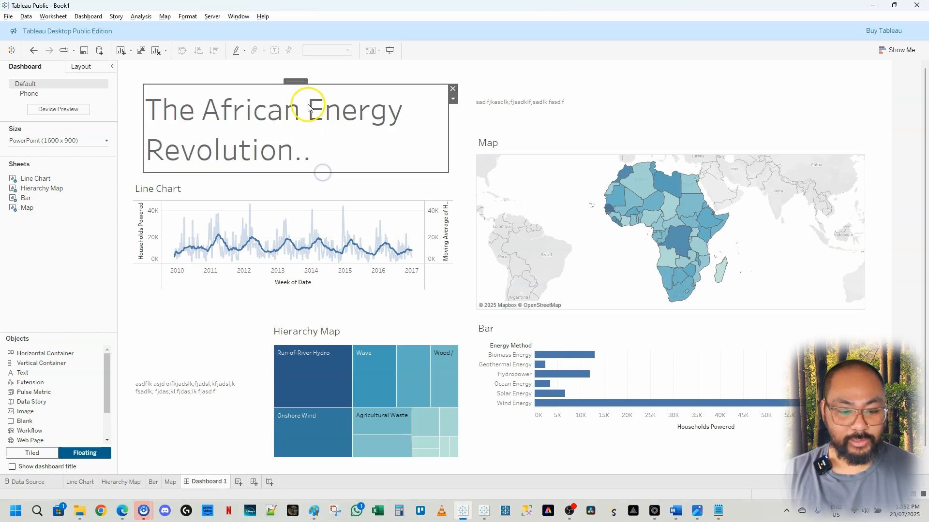
{"action": "left_click_drag", "start_coordinate": [322, 85], "coordinate": [318, 67]}
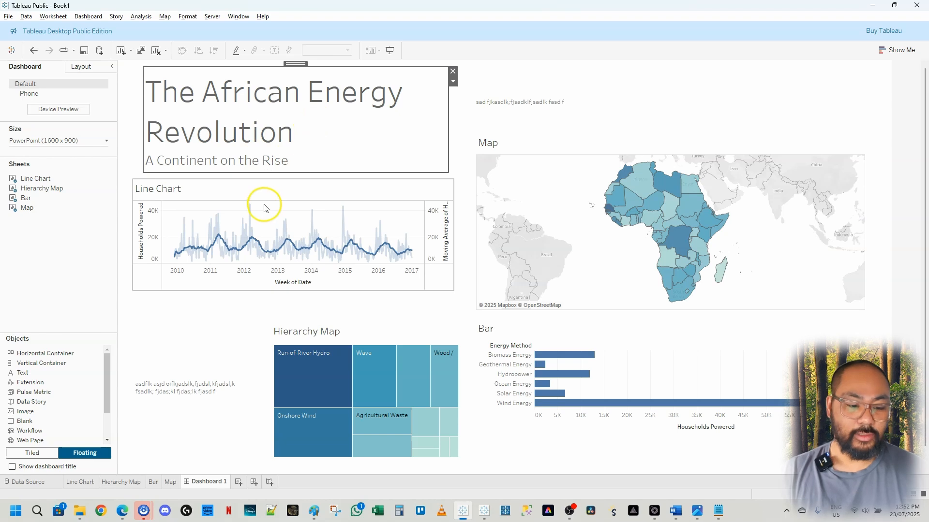
Check the reference image Dashboard.png, and copy the Monthly Earnings heading and description from African Energy Text.txt in Notepad.
{"action": "left_click", "coordinate": [697, 511]}
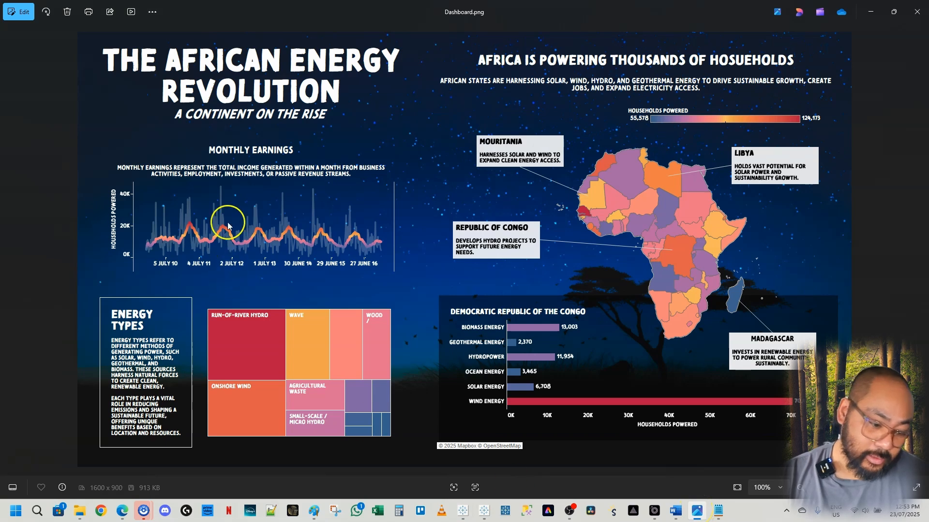
{"action": "left_click", "coordinate": [706, 505]}
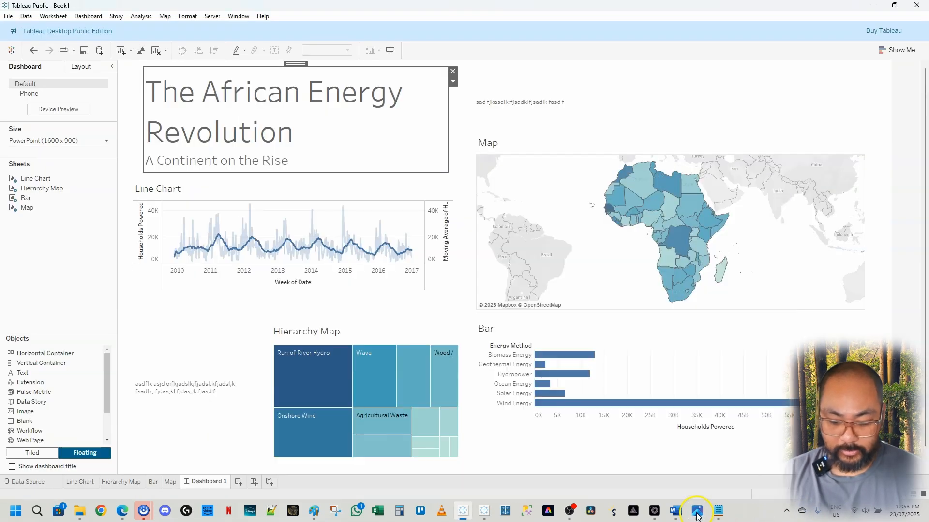
{"action": "left_click", "coordinate": [718, 511]}
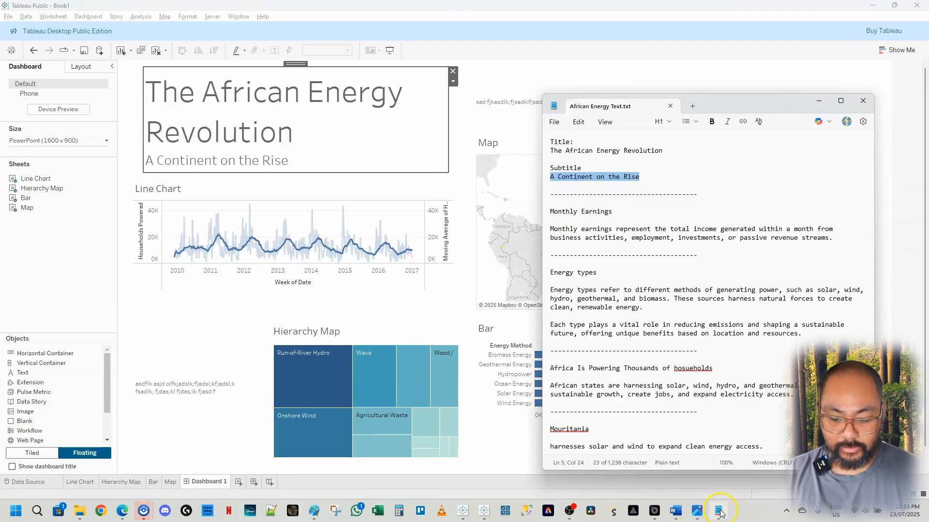
{"action": "left_click", "coordinate": [614, 227]}
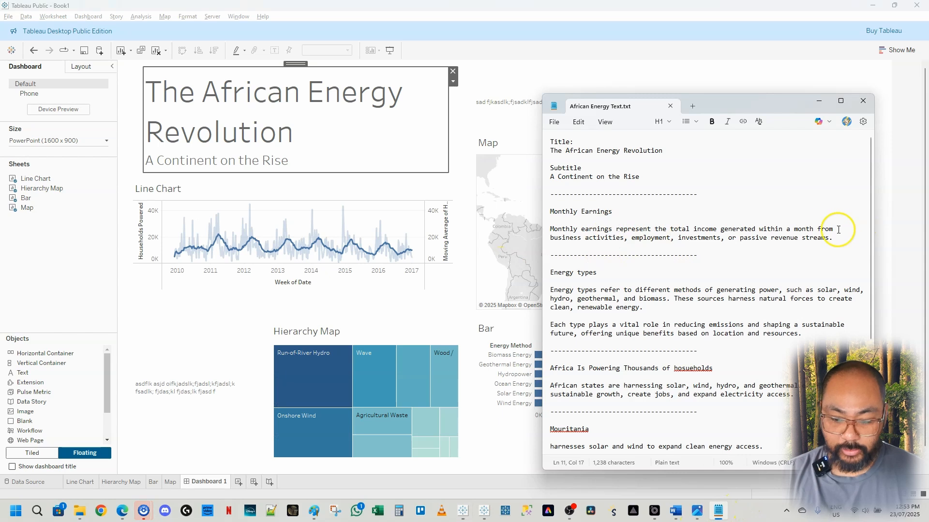
{"action": "left_click_drag", "start_coordinate": [835, 237], "coordinate": [550, 208]}
{"action": "key", "text": "ctrl+c"}
Back in Tableau, replace the line chart's title with the copied Monthly Earnings heading and description, and apply it.
{"action": "left_click", "coordinate": [282, 190]}
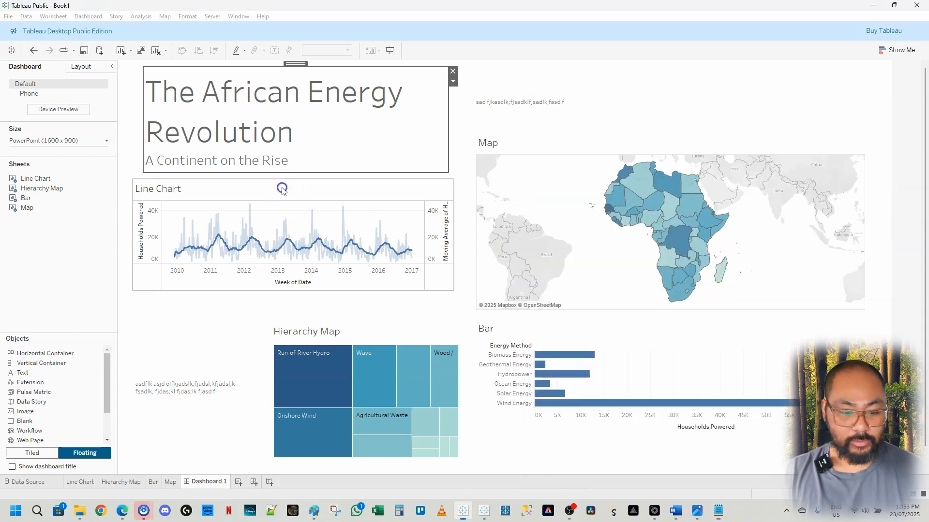
{"action": "double_click", "coordinate": [168, 189]}
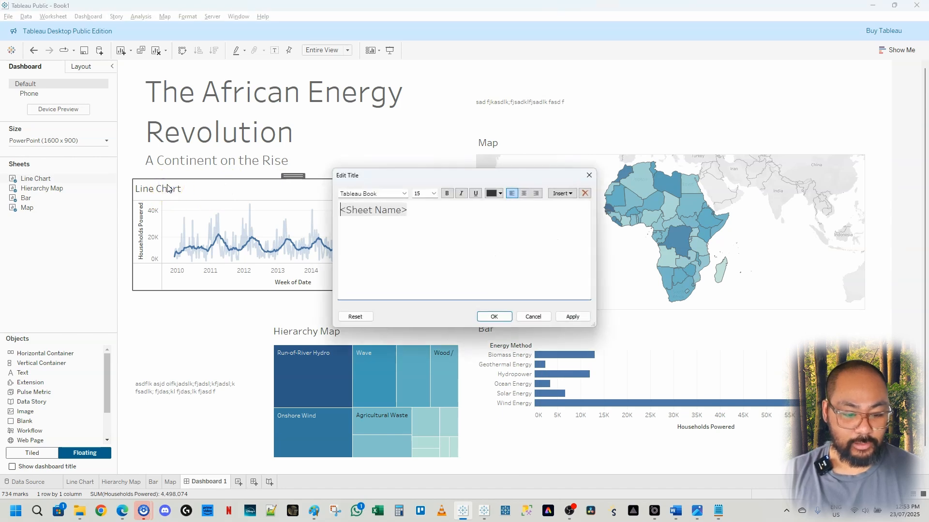
{"action": "left_click", "coordinate": [429, 218]}
{"action": "key", "text": "ctrl+a"}
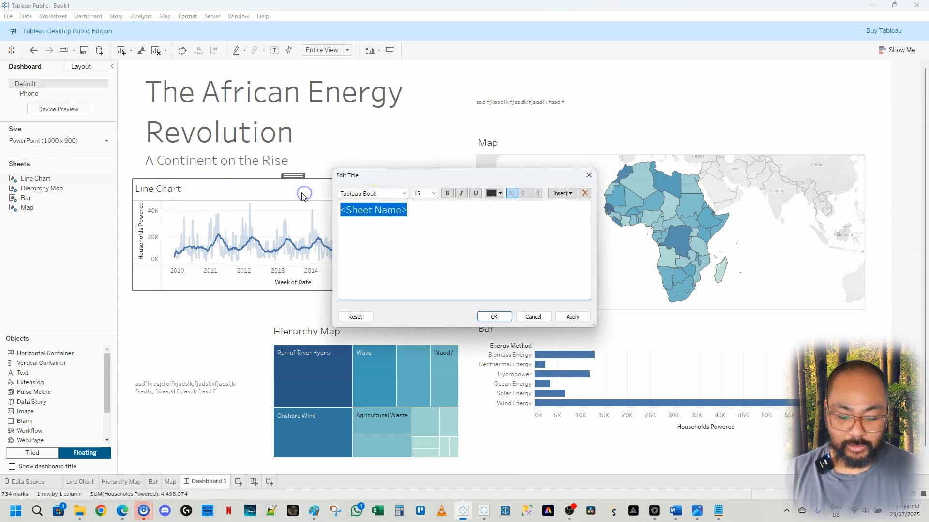
{"action": "key", "text": "Delete"}
{"action": "key", "text": "ctrl+v"}
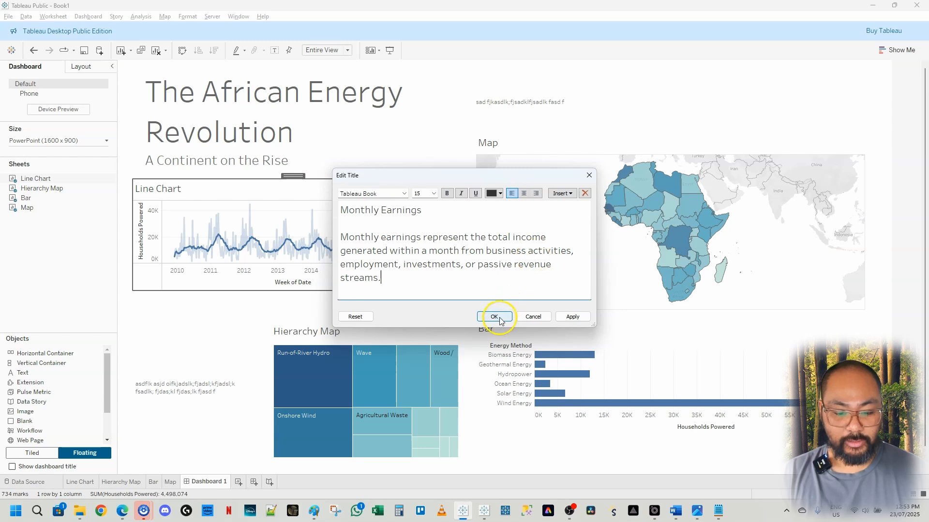
{"action": "left_click", "coordinate": [574, 317]}
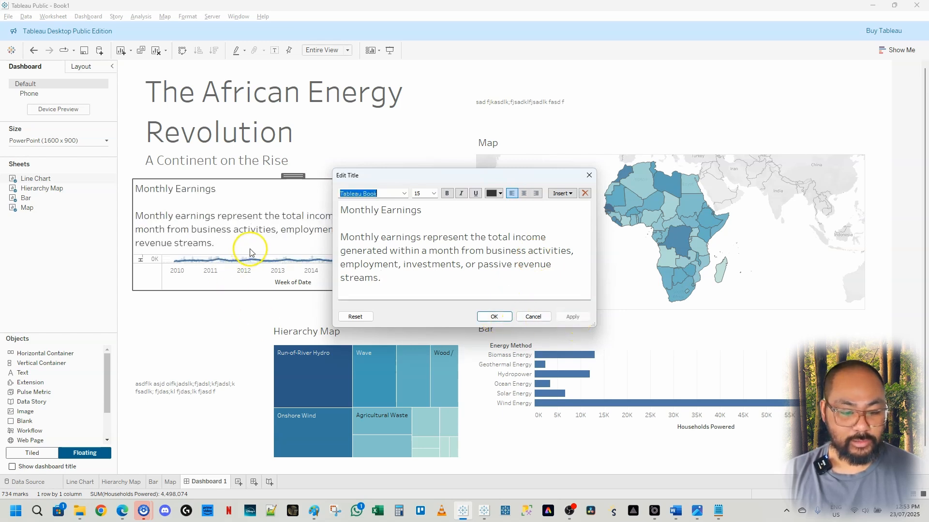
Set the font size of the Monthly Earnings description paragraph to 11 and apply it.
{"action": "left_click_drag", "start_coordinate": [411, 279], "coordinate": [334, 236]}
{"action": "left_click", "coordinate": [420, 193]}
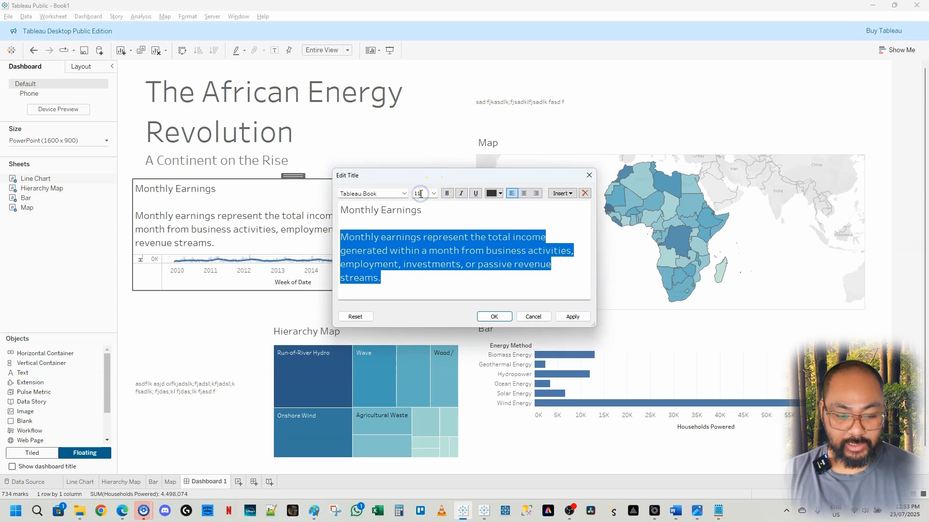
{"action": "key", "text": "Return"}
{"action": "left_click", "coordinate": [572, 317]}
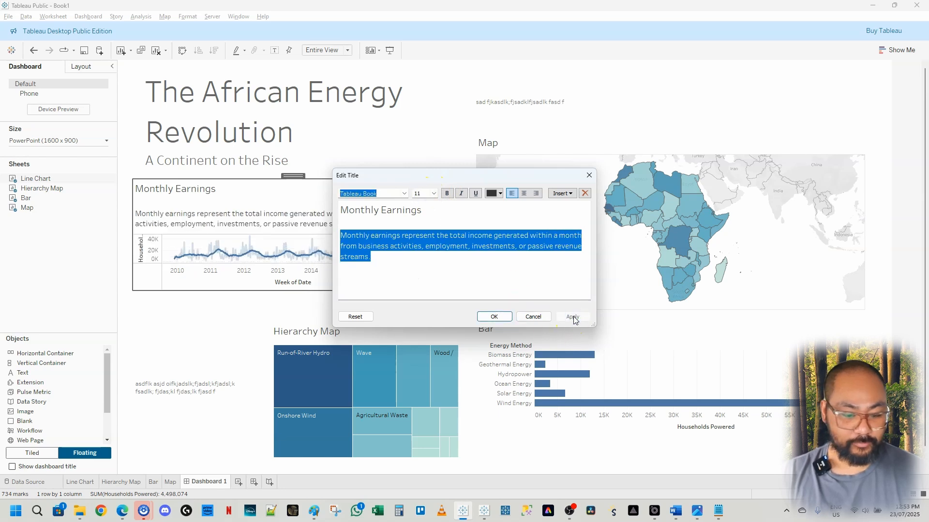
{"action": "left_click", "coordinate": [425, 192]}
{"action": "key", "text": "BackSpace"}
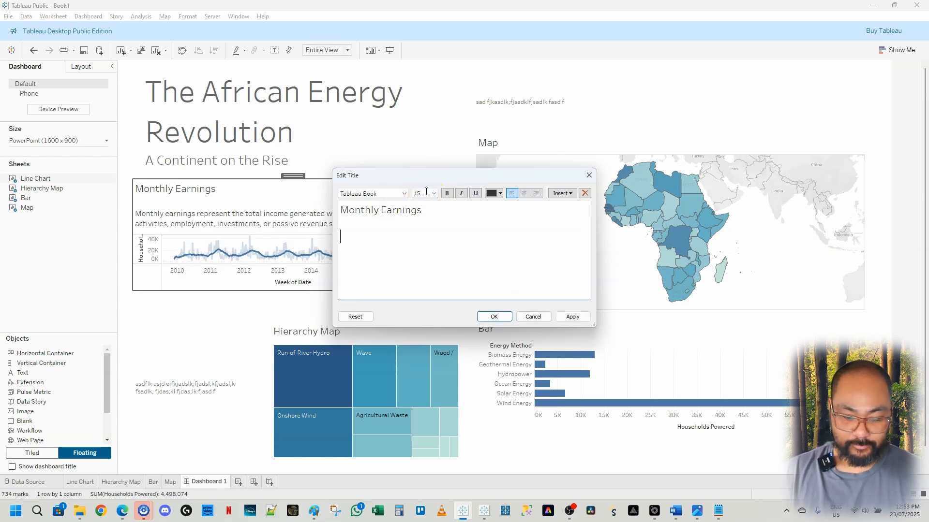
{"action": "key", "text": "ctrl+z"}
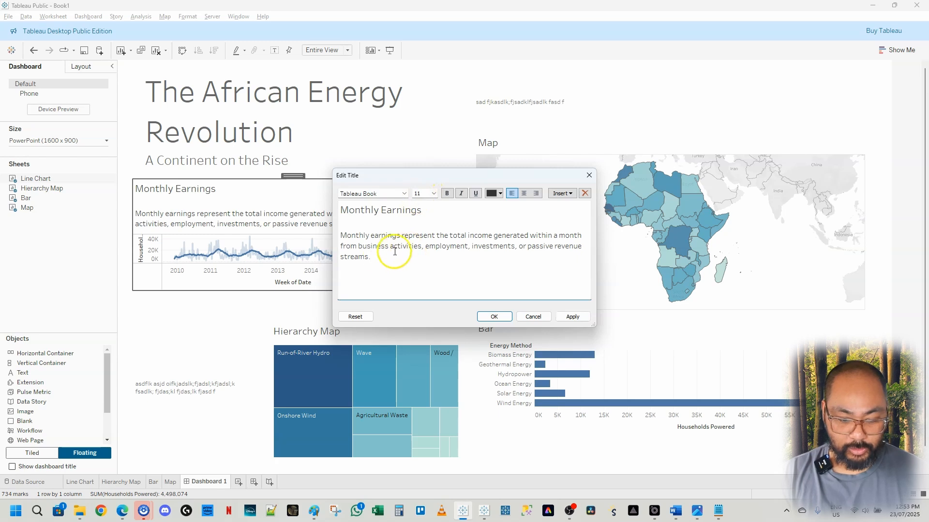
Make the Monthly Earnings description's font smaller than 11 and accept the title edit.
{"action": "left_click_drag", "start_coordinate": [371, 257], "coordinate": [338, 238]}
{"action": "left_click", "coordinate": [422, 195]}
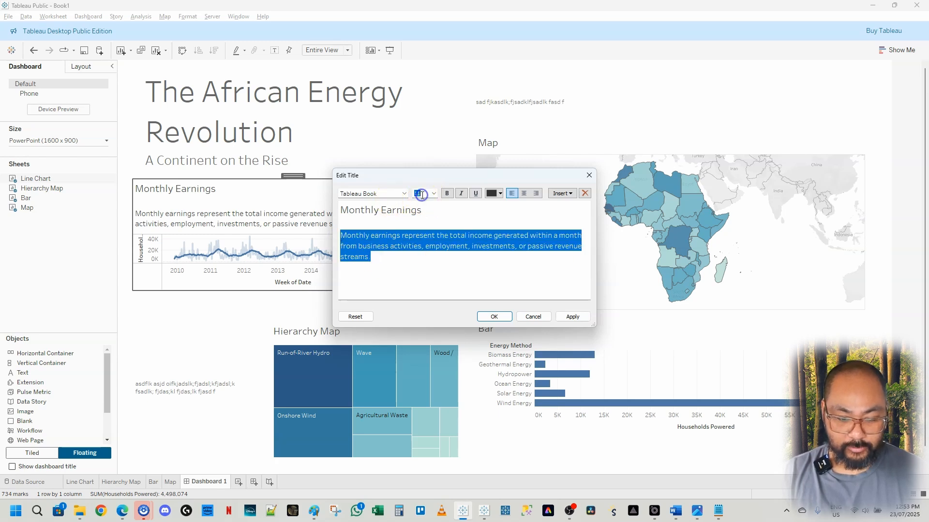
{"action": "key", "text": "Return"}
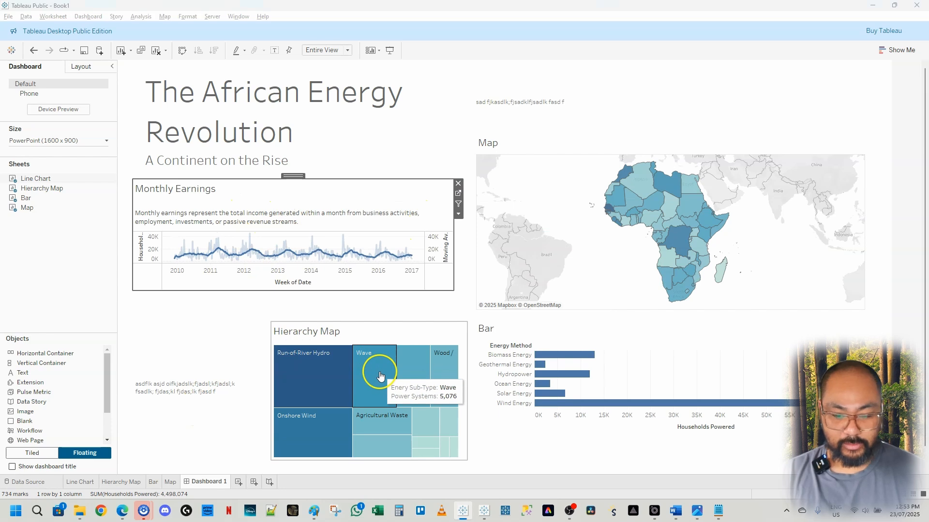
Compare with the reference dashboard image, and copy the Energy types heading and both paragraphs from the Notepad file.
{"action": "key", "text": "alt+Tab"}
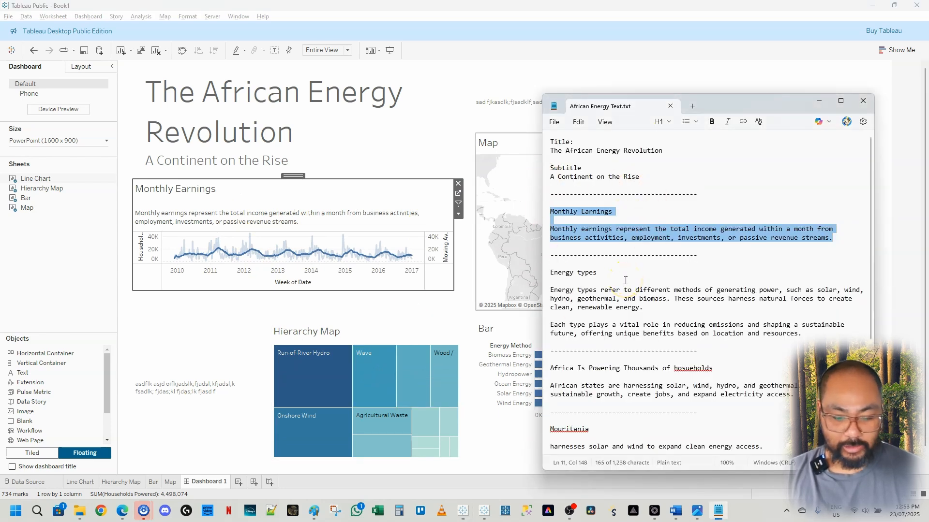
{"action": "left_click", "coordinate": [697, 511]}
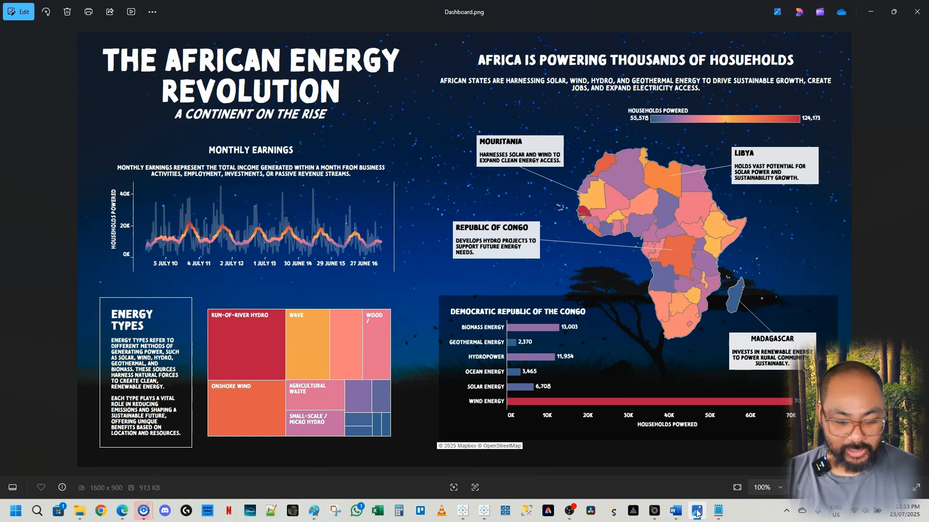
{"action": "key", "text": "alt+Tab"}
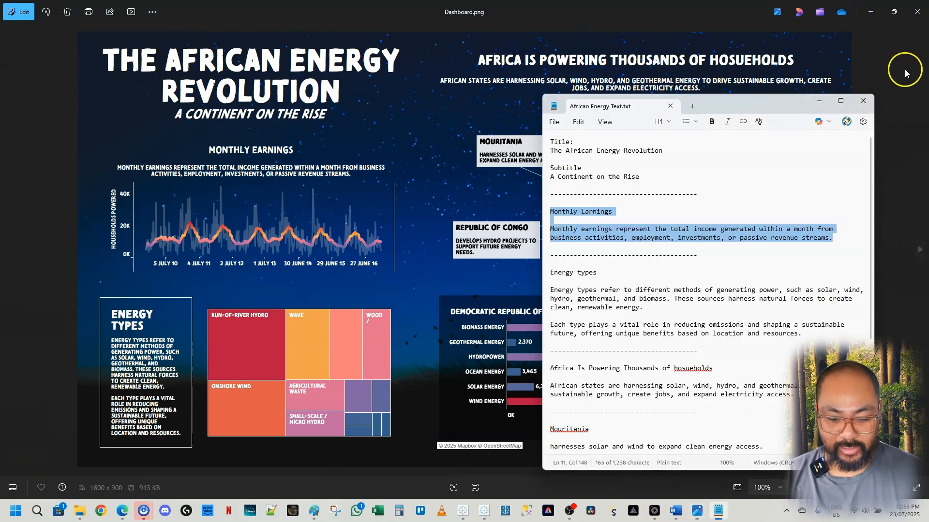
{"action": "left_click", "coordinate": [870, 11]}
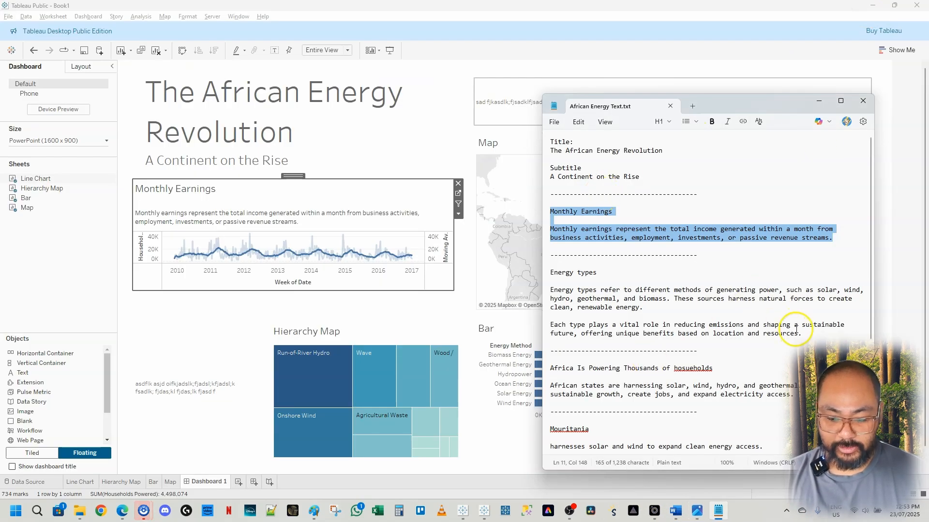
{"action": "left_click_drag", "start_coordinate": [797, 332], "coordinate": [581, 276]}
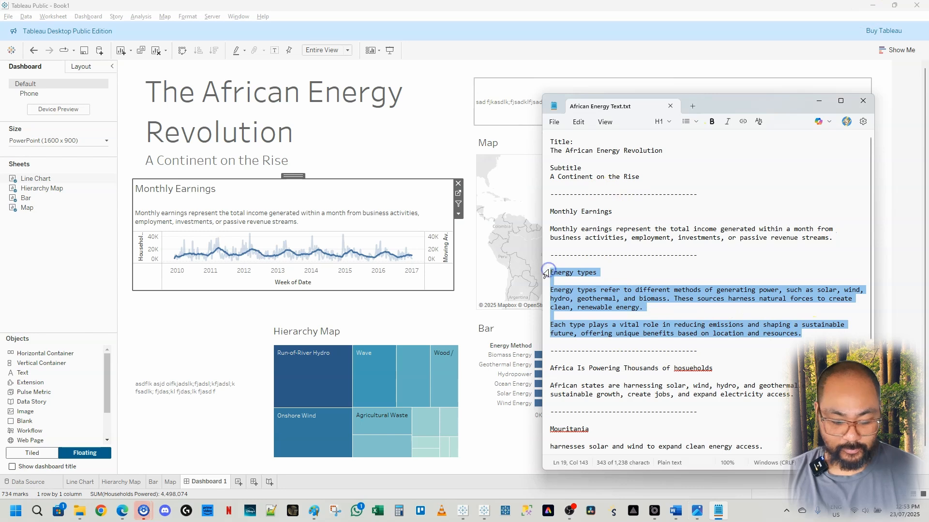
In Tableau, replace the placeholder text in the box beside the Hierarchy Map with the copied Energy types heading and paragraphs.
{"action": "left_click", "coordinate": [193, 387]}
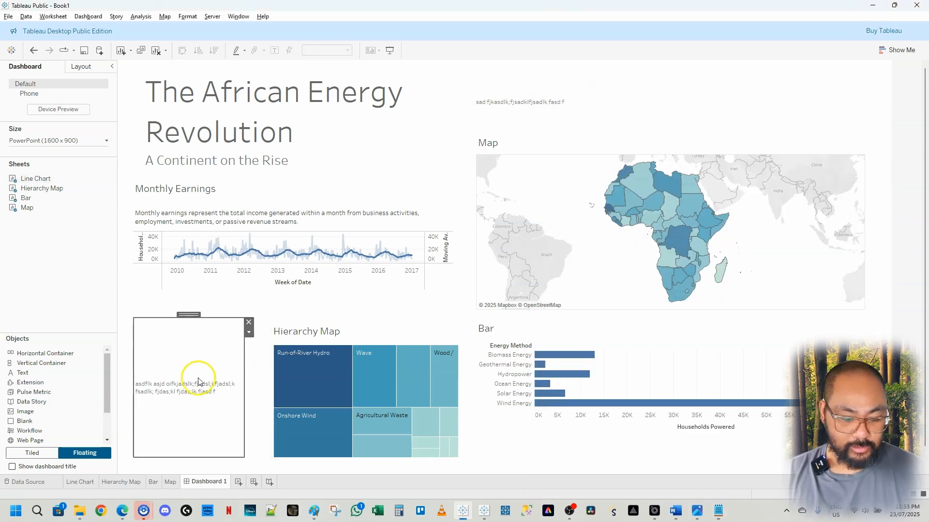
{"action": "double_click", "coordinate": [198, 382]}
{"action": "left_click", "coordinate": [385, 212]}
{"action": "key", "text": "ctrl+a"}
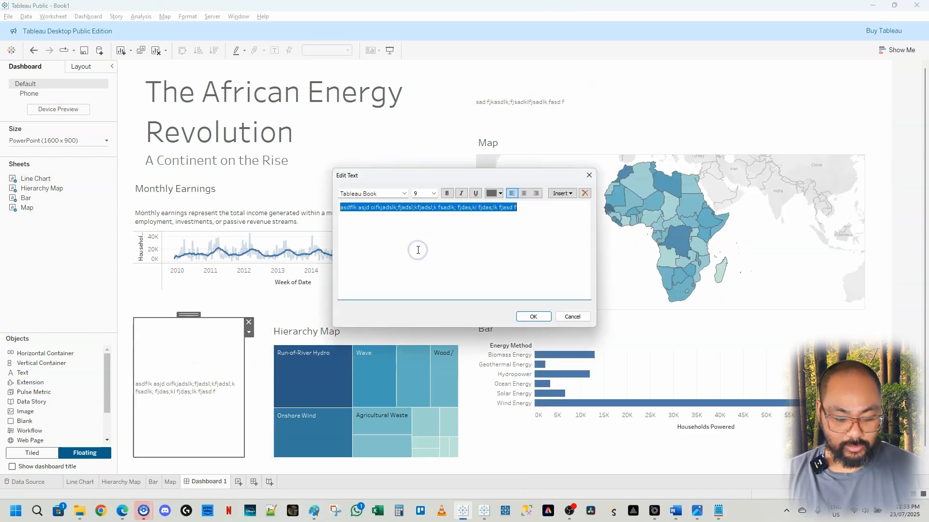
{"action": "type", "text": "Energy types  Energy types refer to different methods of generating power, such as solar, wind, hydro, geothermal, and biomass. These sources harness natural forces to create clean, renewable energy.  Each type plays a vital role in reducing emissions and shaping a sustainable future, offering unique benefits based on location and resources."}
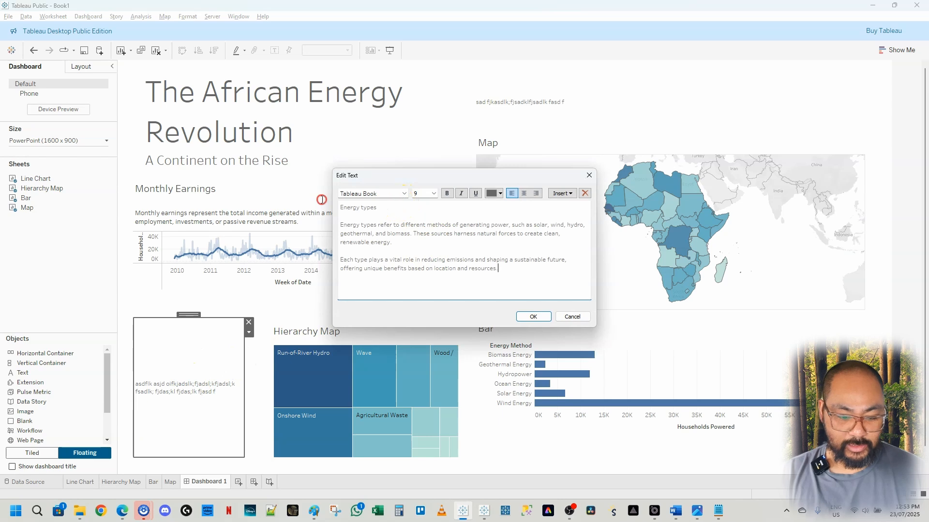
Set the "Energy types" heading's font size to 12 and confirm the text box edit.
{"action": "left_click_drag", "start_coordinate": [376, 209], "coordinate": [300, 194]}
{"action": "left_click", "coordinate": [427, 195]}
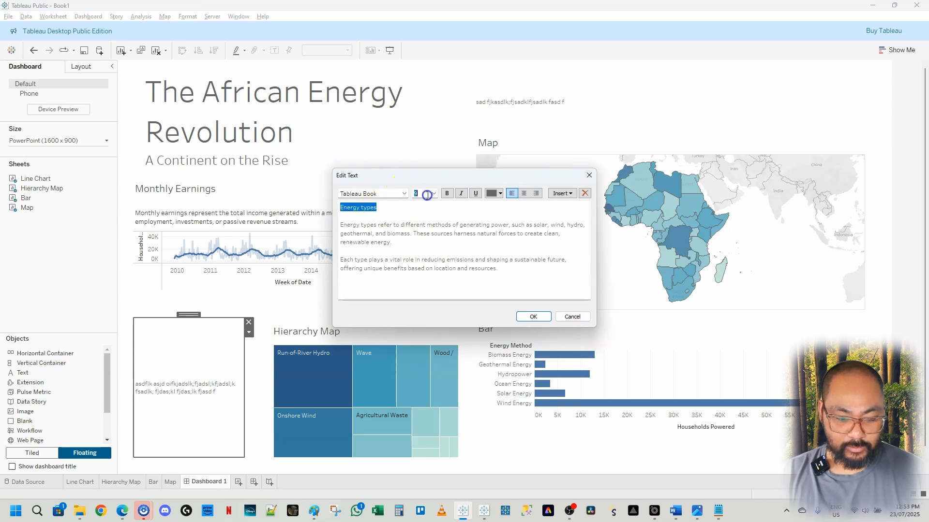
{"action": "key", "text": "Return"}
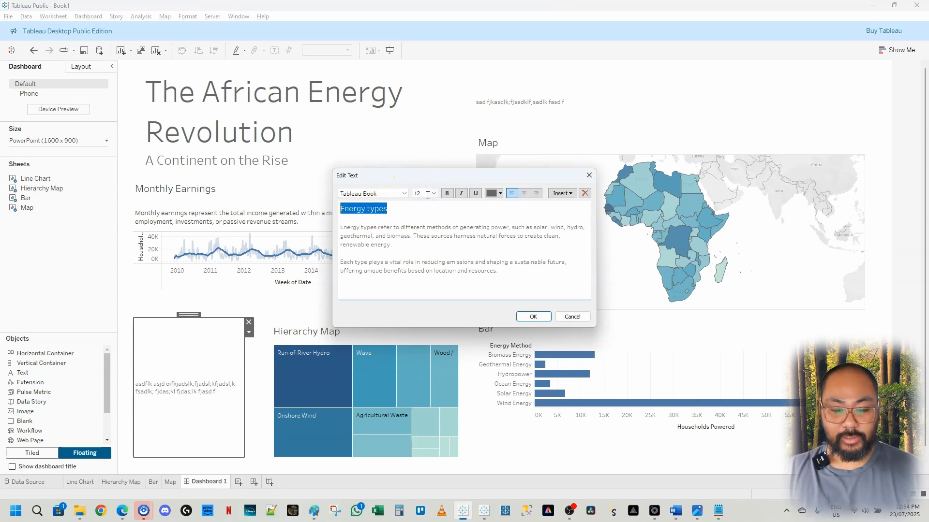
{"action": "left_click", "coordinate": [410, 220]}
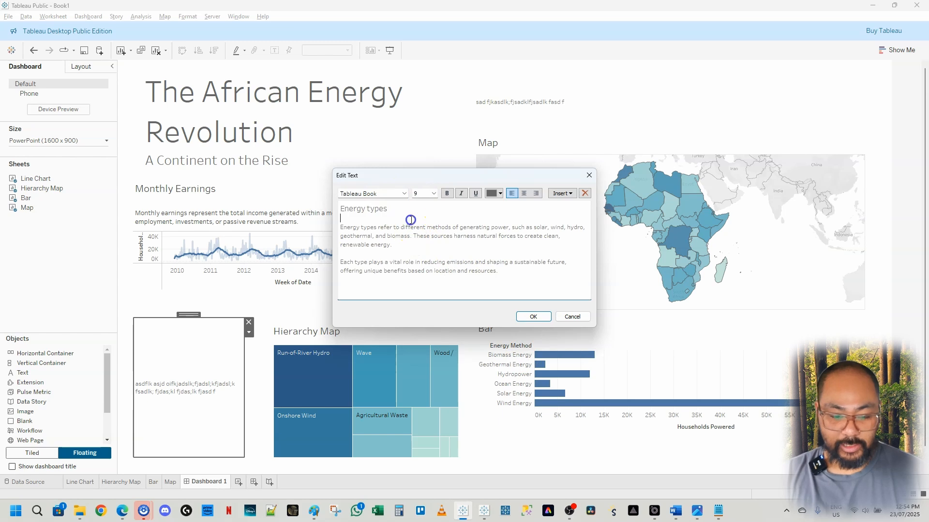
{"action": "left_click", "coordinate": [530, 318]}
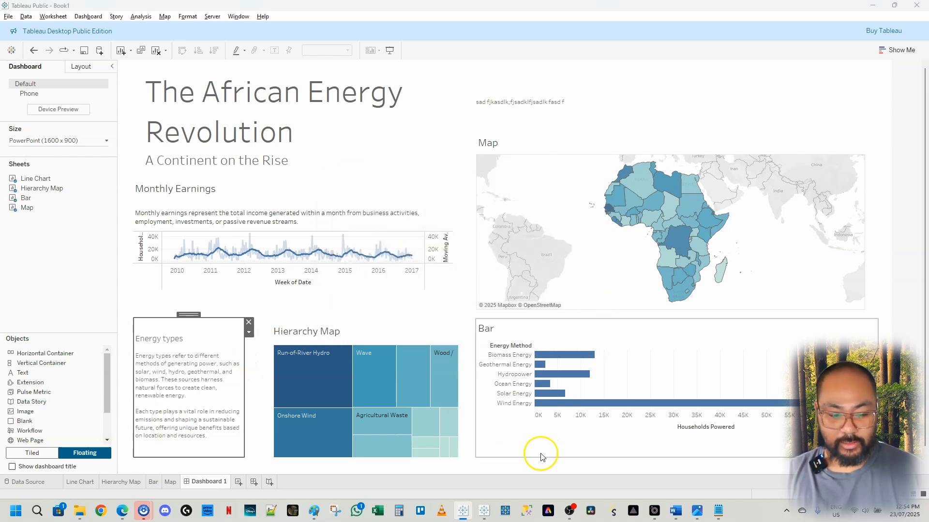
Copy the "Africa Is Powering Thousands of hosueholds" heading and its description from the Notepad file.
{"action": "key", "text": "alt+Tab"}
{"action": "left_click", "coordinate": [329, 190]}
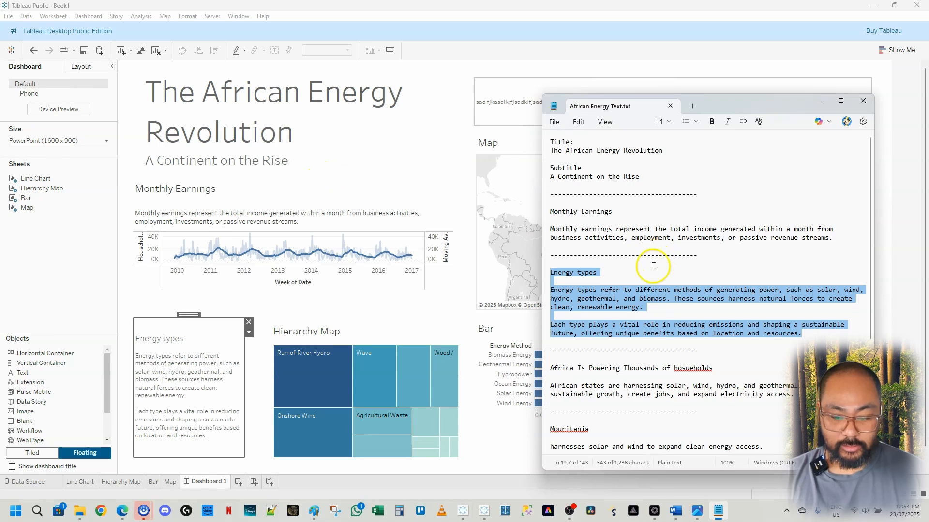
{"action": "scroll", "coordinate": [662, 314], "scroll_direction": "down", "scroll_amount": 4}
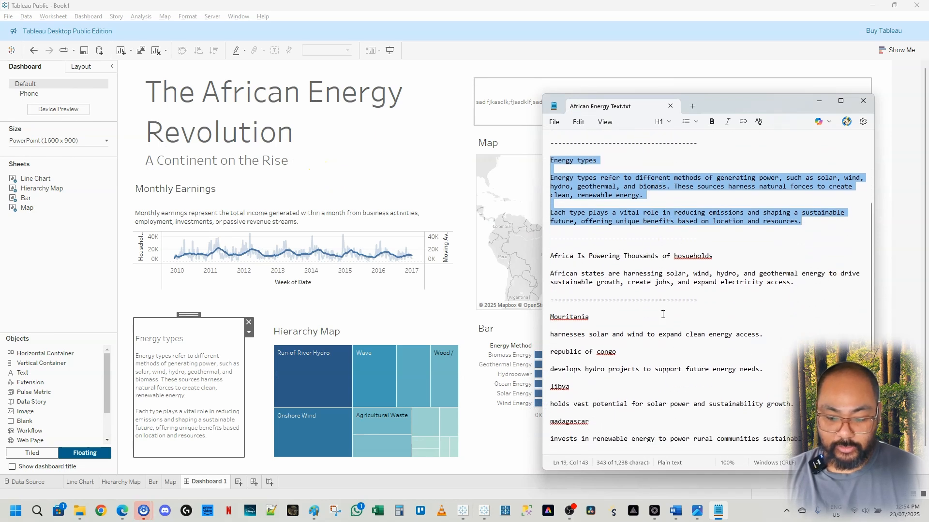
{"action": "left_click_drag", "start_coordinate": [805, 283], "coordinate": [531, 258]}
{"action": "key", "text": "ctrl+c"}
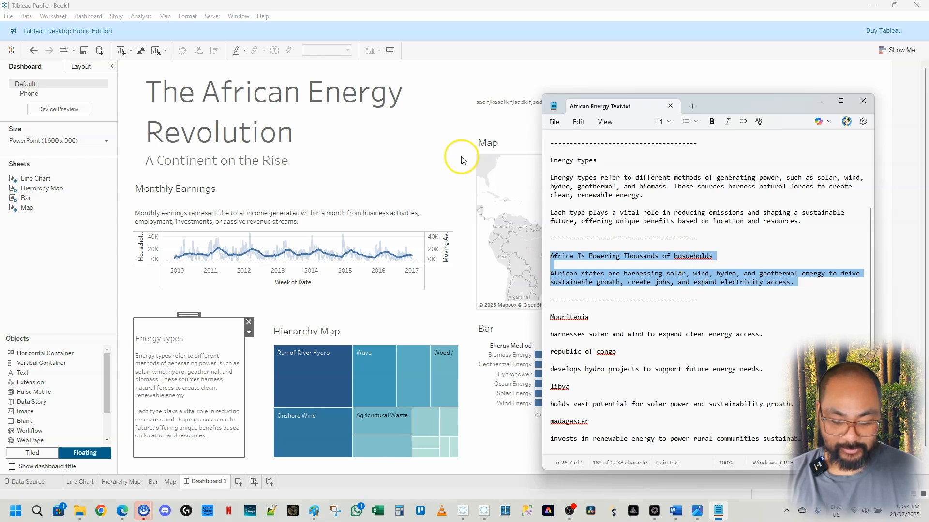
In Tableau, replace the placeholder in the text box above the Map with the copied Africa Is Powering heading and description.
{"action": "left_click", "coordinate": [437, 159]}
{"action": "left_click", "coordinate": [556, 99]}
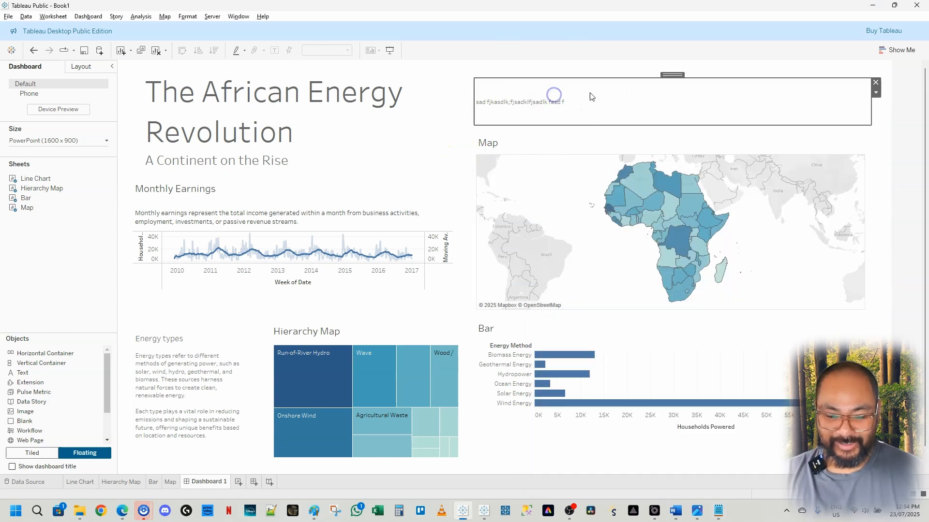
{"action": "double_click", "coordinate": [537, 103]}
{"action": "key", "text": "ctrl+a"}
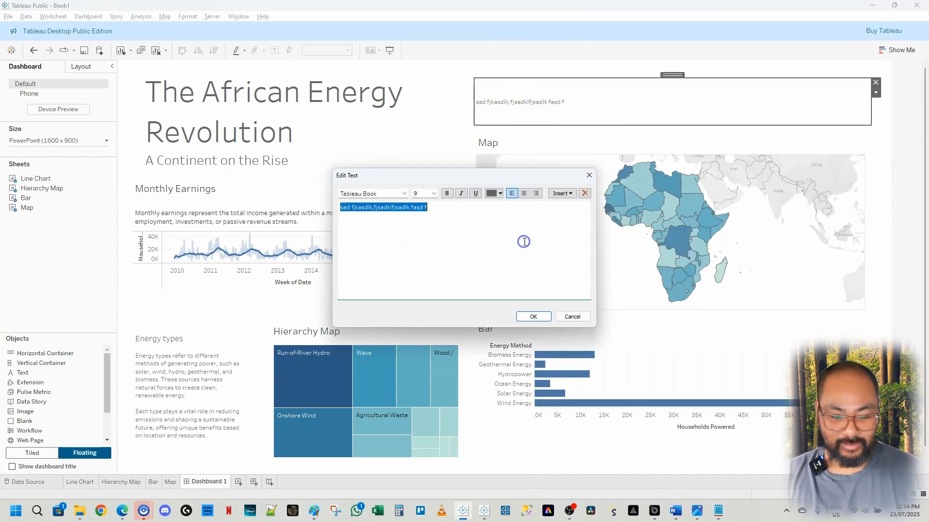
{"action": "key", "text": "ctrl+v"}
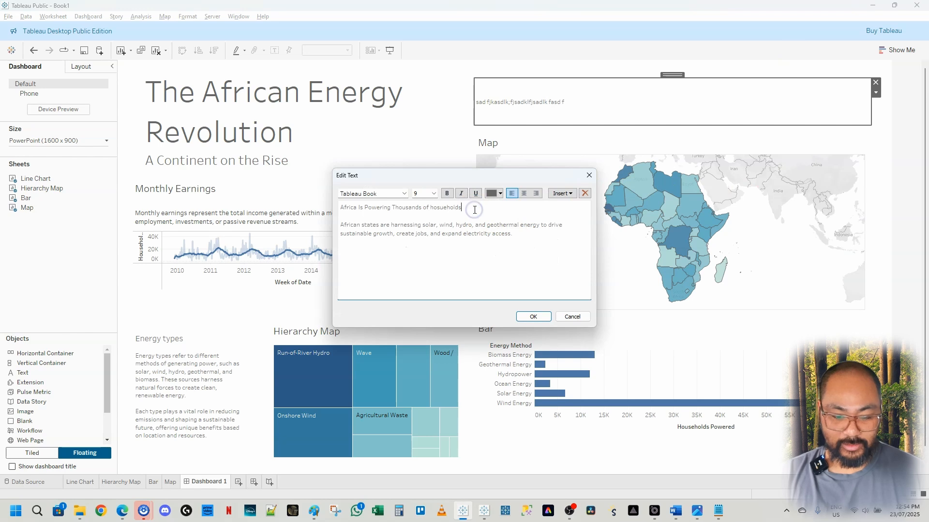
Set the "Africa Is Powering Thousands of hosueholds" heading's font size to 14 and confirm the text box edit.
{"action": "right_click", "coordinate": [348, 203]}
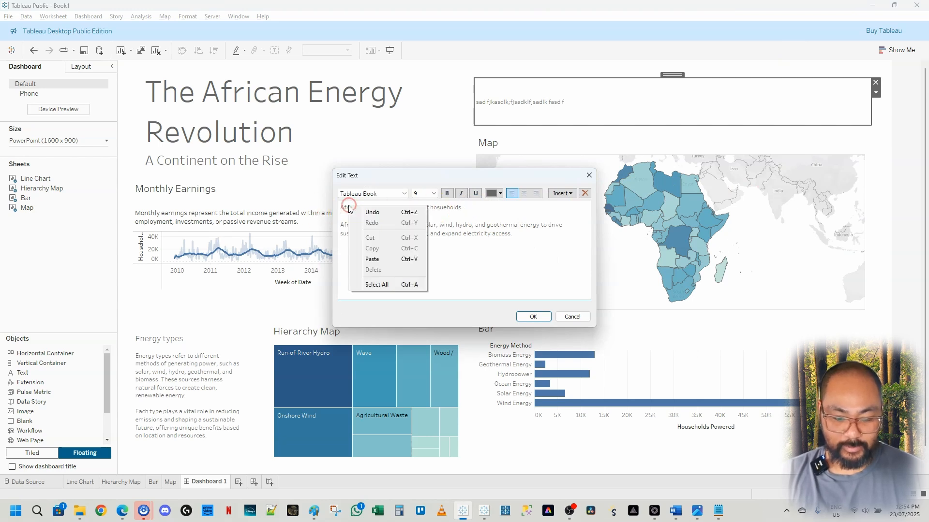
{"action": "left_click", "coordinate": [339, 205]}
{"action": "left_click_drag", "start_coordinate": [474, 213], "coordinate": [351, 199]}
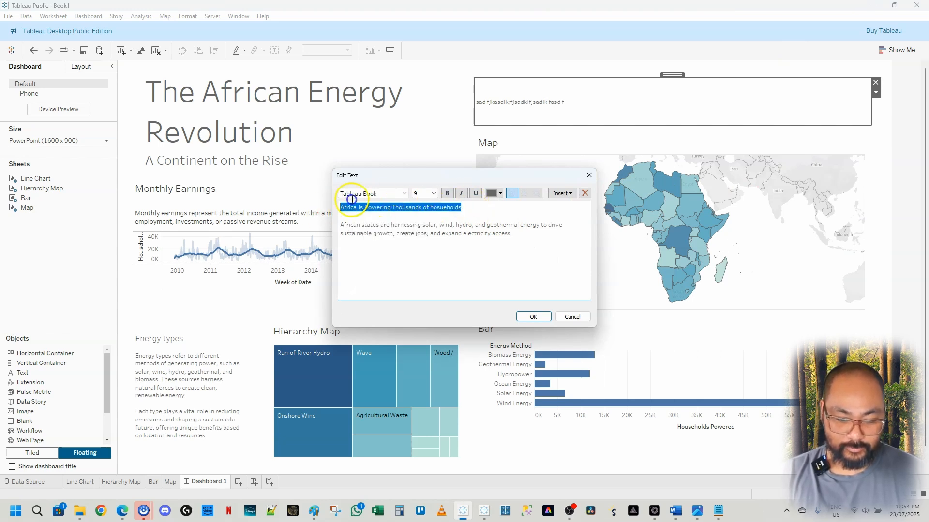
{"action": "left_click", "coordinate": [425, 193]}
{"action": "type", "text": "1"}
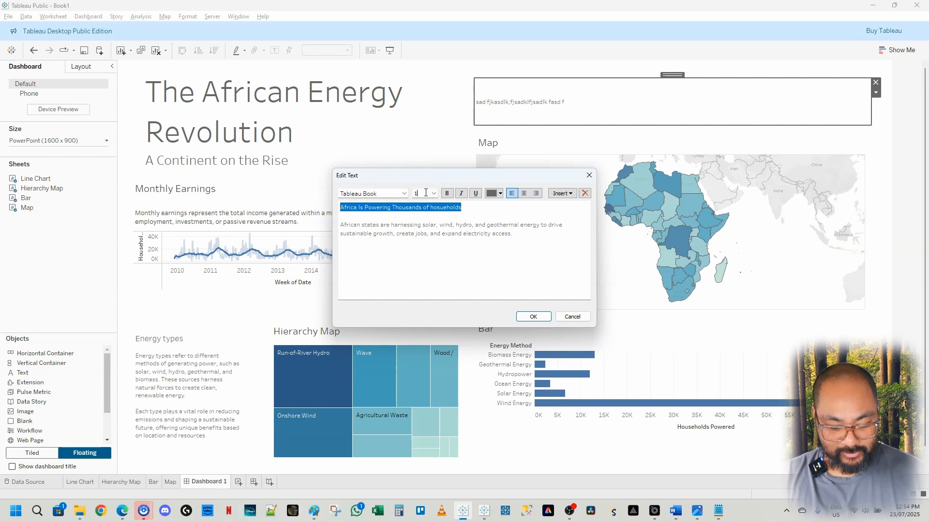
{"action": "type", "text": "4"}
{"action": "key", "text": "Return"}
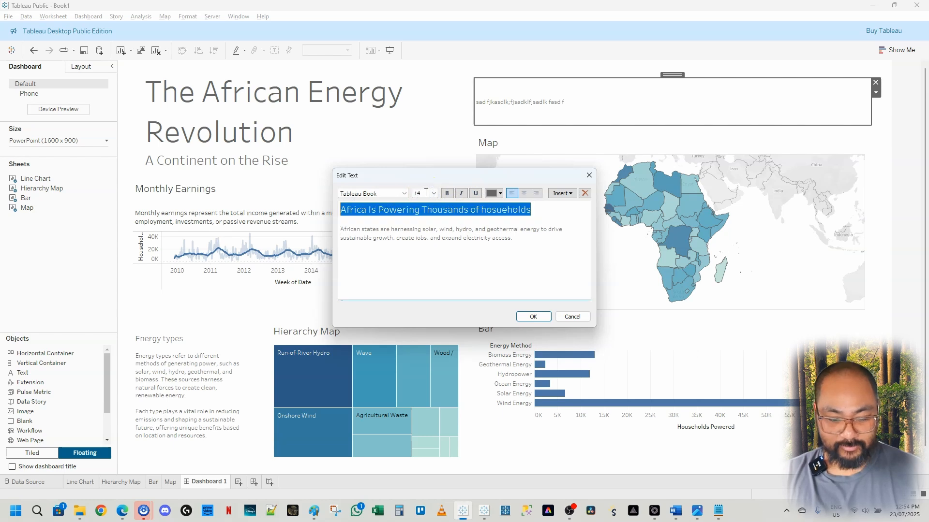
{"action": "left_click", "coordinate": [533, 316]}
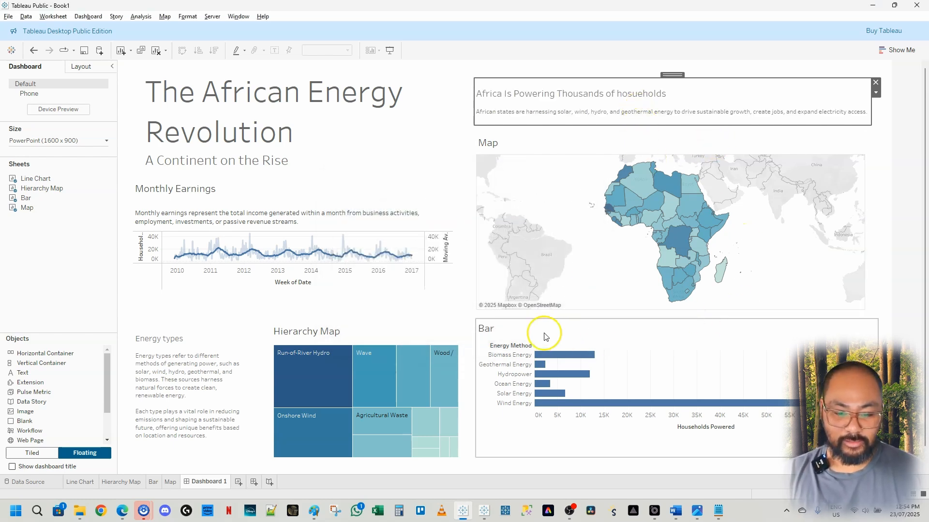
Check the reference Dashboard.png, and in Tableau add a mark annotation with the default text to Mauritania on the Map, placed west of the country.
{"action": "key", "text": "alt+Tab"}
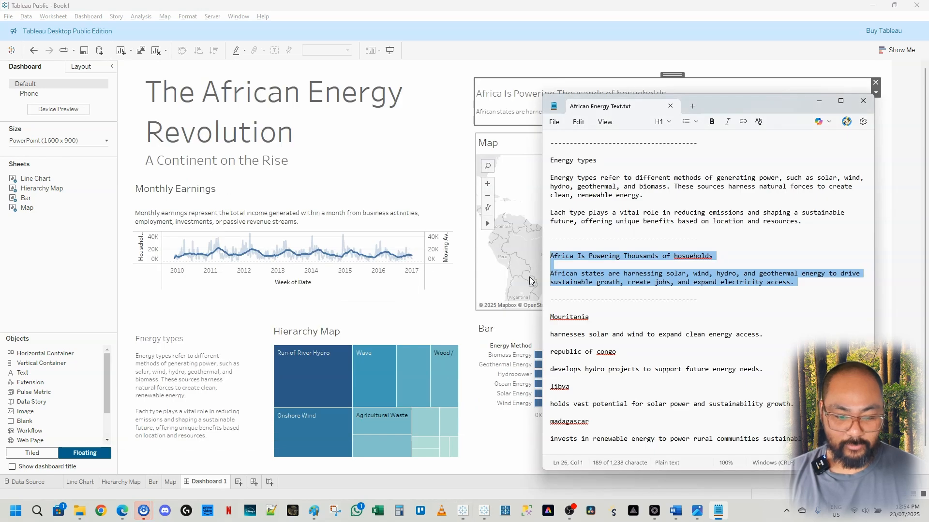
{"action": "key", "text": "alt+Tab"}
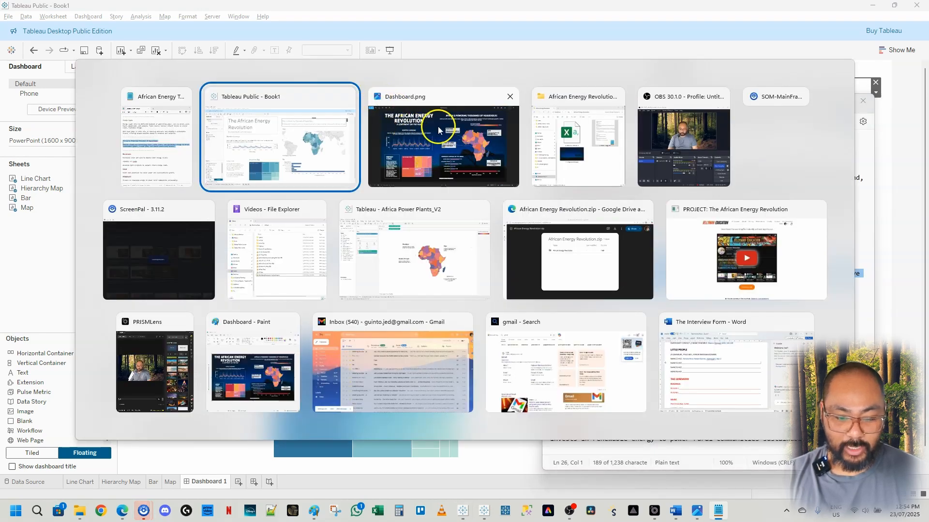
{"action": "left_click", "coordinate": [473, 155]}
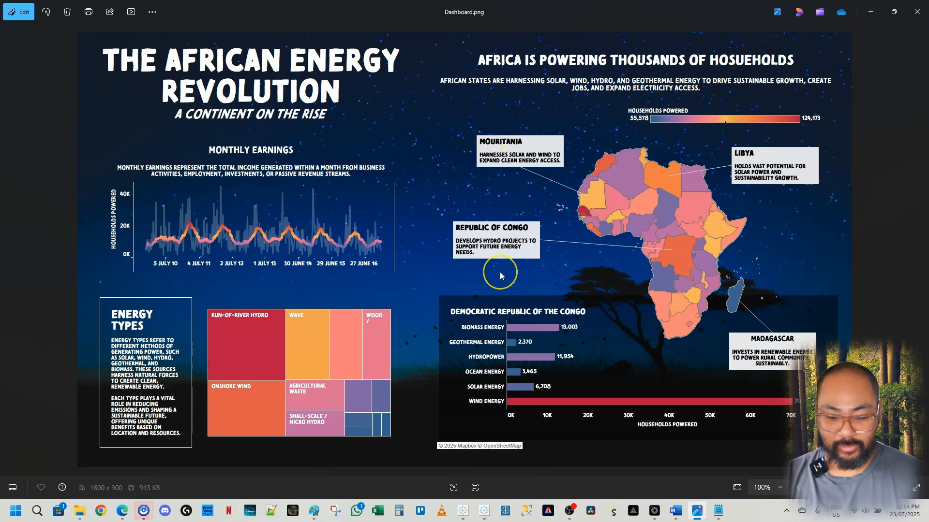
{"action": "key", "text": "alt+Tab"}
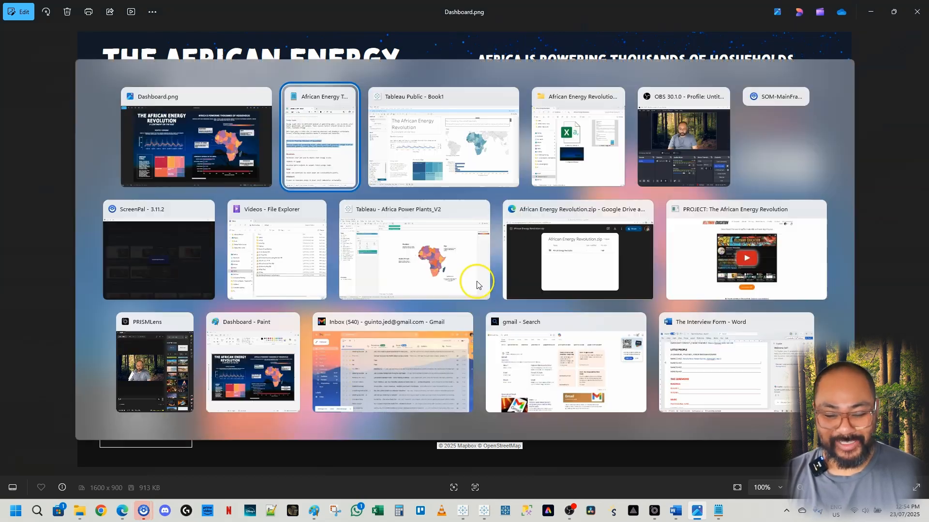
{"action": "left_click", "coordinate": [402, 160]}
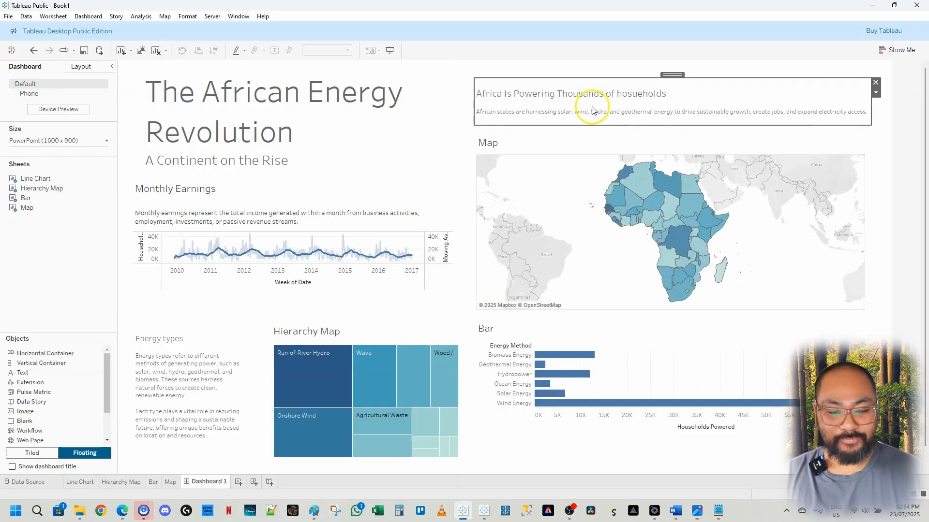
{"action": "right_click", "coordinate": [622, 194]}
{"action": "left_click", "coordinate": [670, 234]}
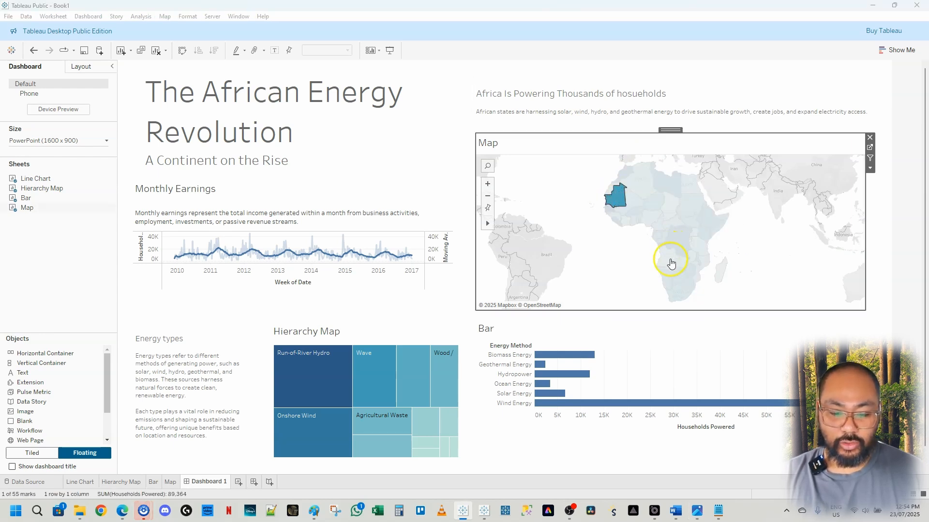
{"action": "right_click", "coordinate": [621, 200]}
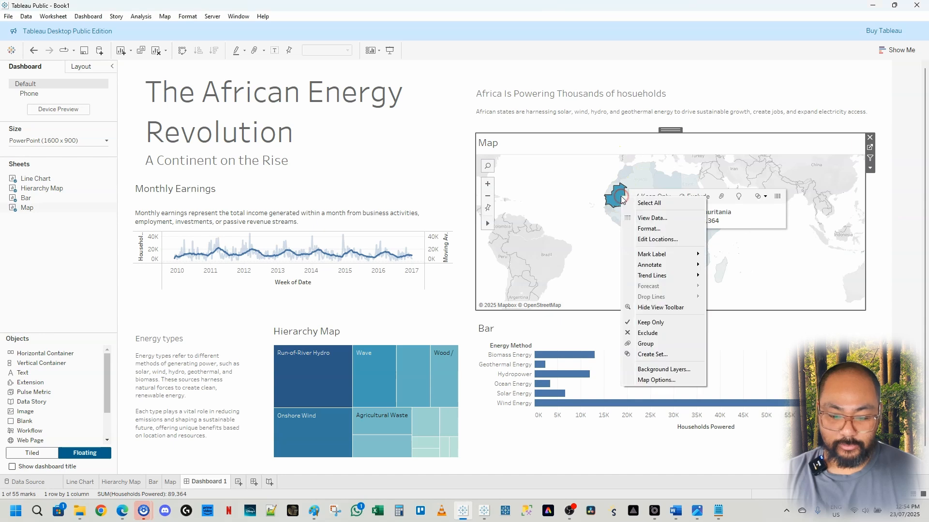
{"action": "mouse_move", "coordinate": [662, 267]}
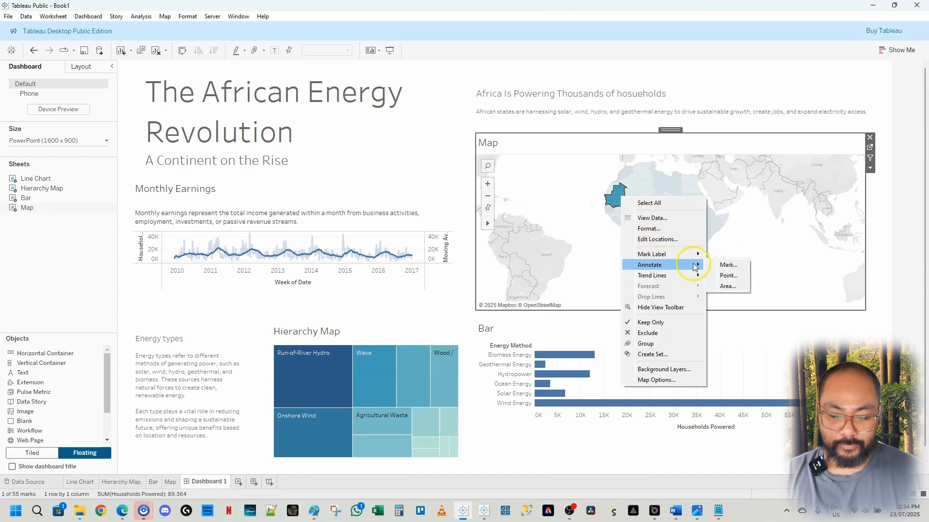
{"action": "left_click", "coordinate": [721, 266]}
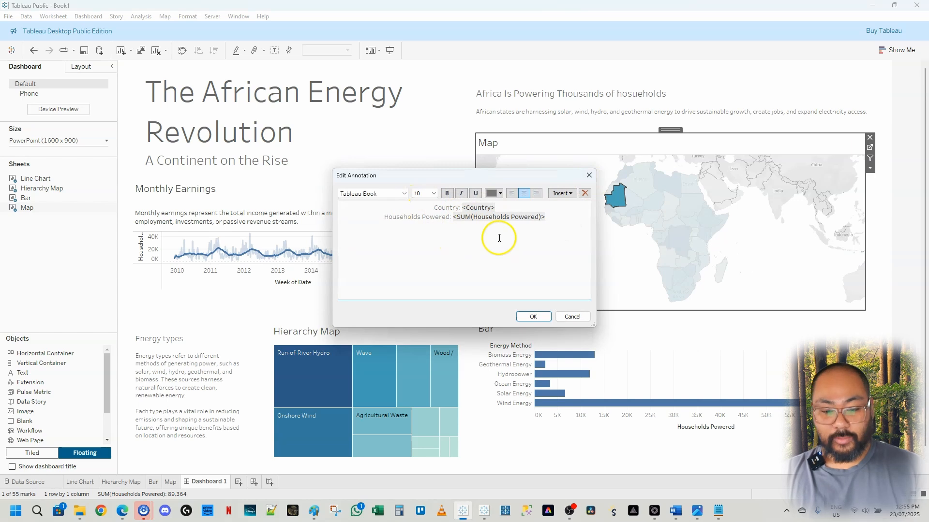
{"action": "left_click", "coordinate": [535, 317]}
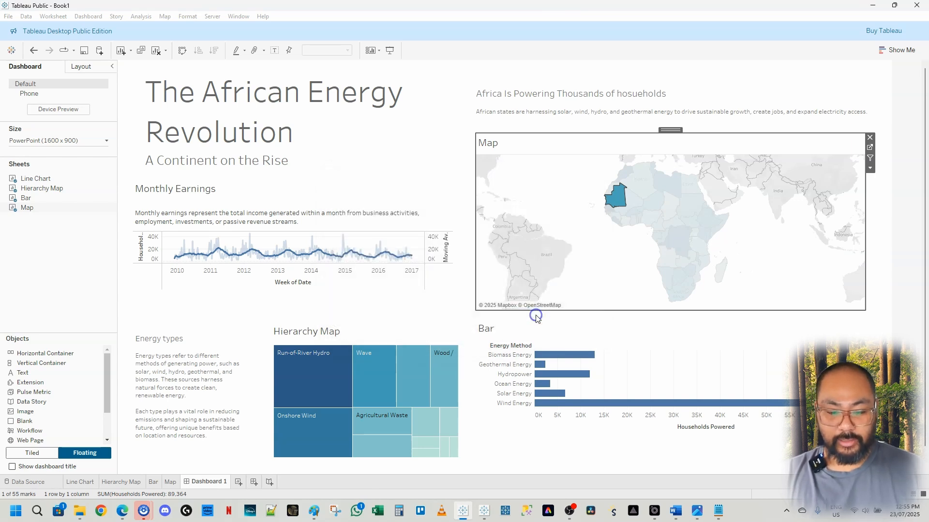
{"action": "left_click_drag", "start_coordinate": [690, 189], "coordinate": [537, 189]}
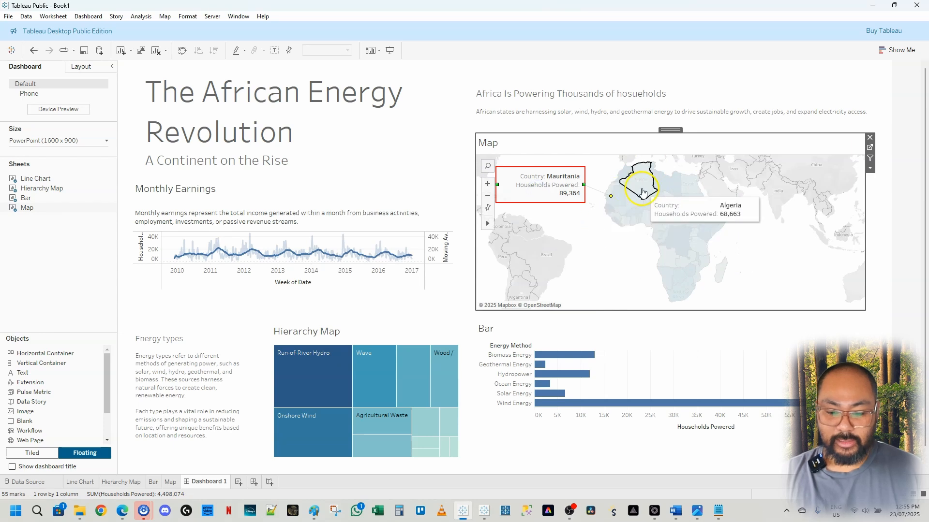
{"action": "left_click_drag", "start_coordinate": [598, 162], "coordinate": [809, 424]}
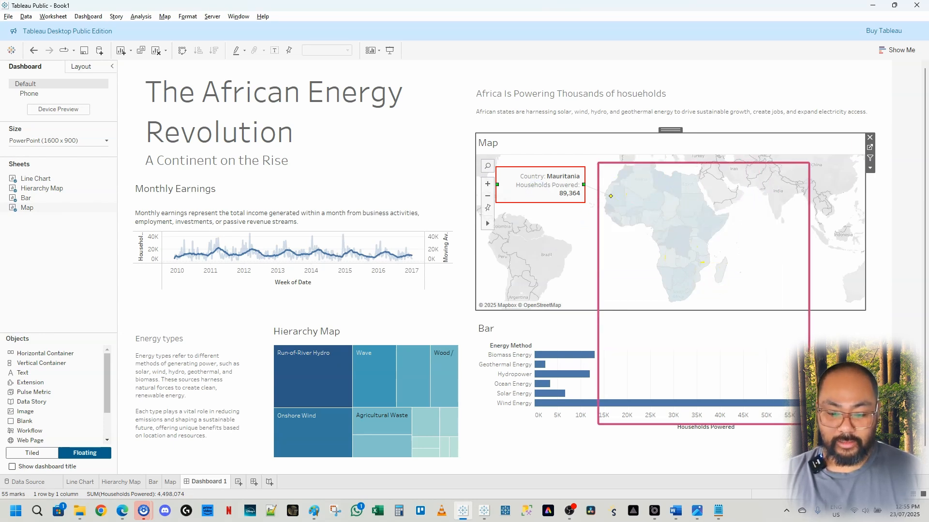
{"action": "key", "text": "Escape"}
{"action": "left_click", "coordinate": [713, 138]}
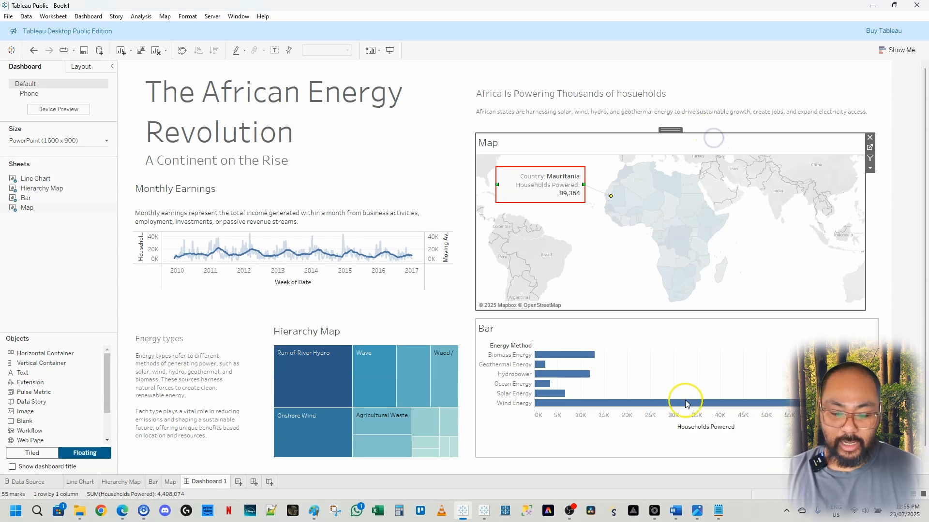
{"action": "left_click", "coordinate": [680, 457]}
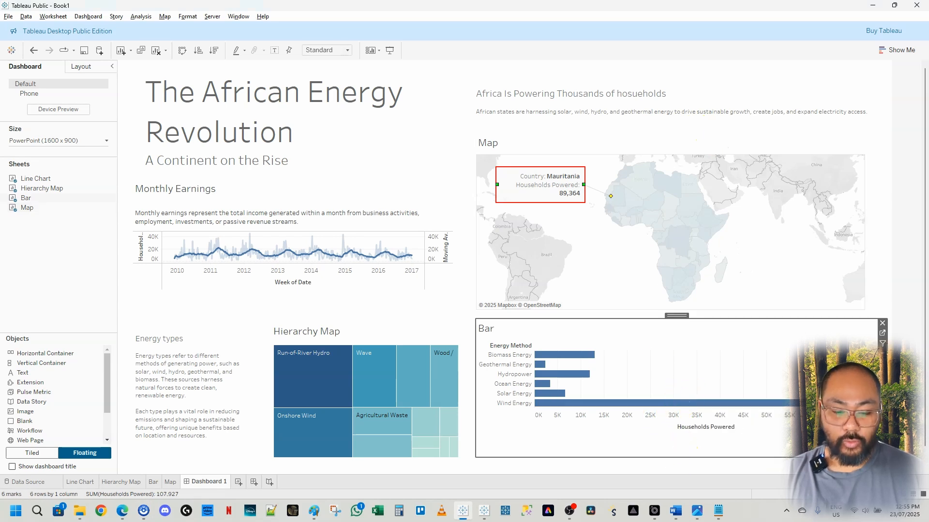
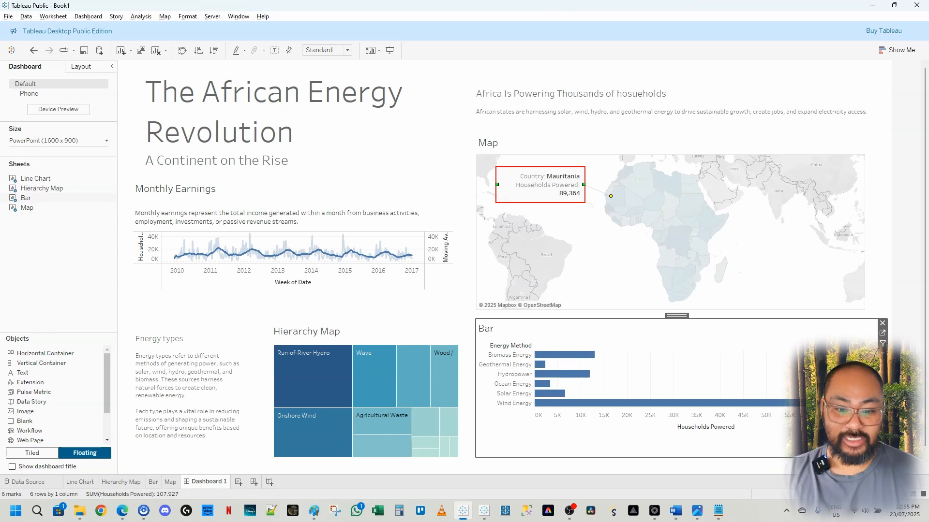
Extend the Map's lower edge down over the Bar chart so the map of Africa is enlarged, and deselect the Mauritania annotation.
{"action": "left_click", "coordinate": [619, 262]}
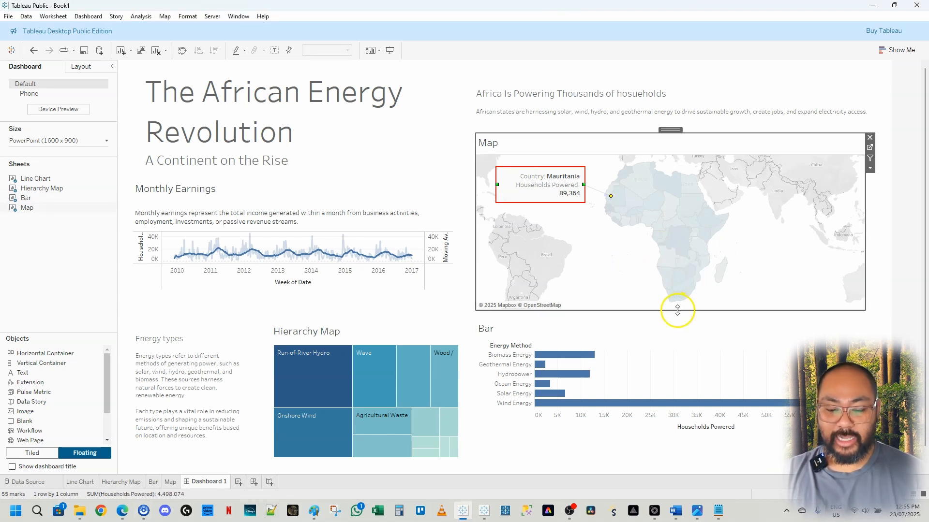
{"action": "left_click_drag", "start_coordinate": [677, 310], "coordinate": [689, 392]}
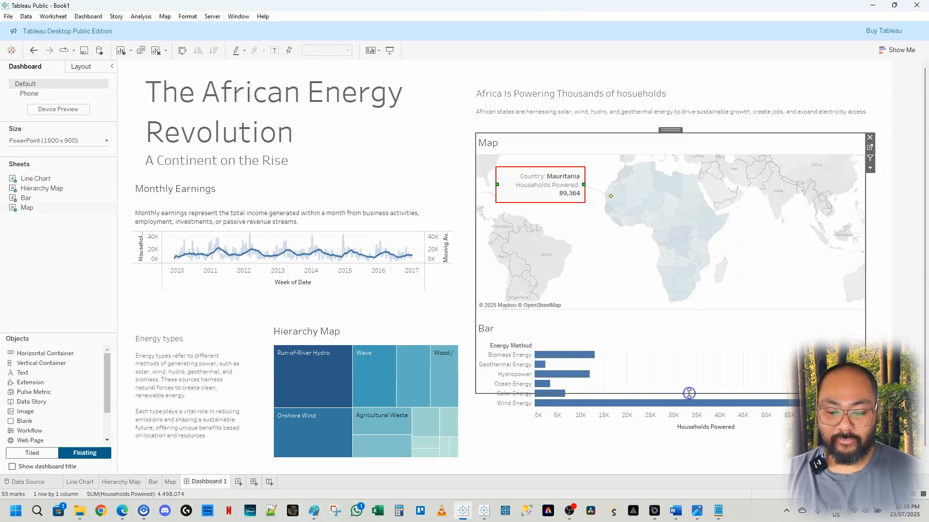
{"action": "left_click", "coordinate": [596, 395]}
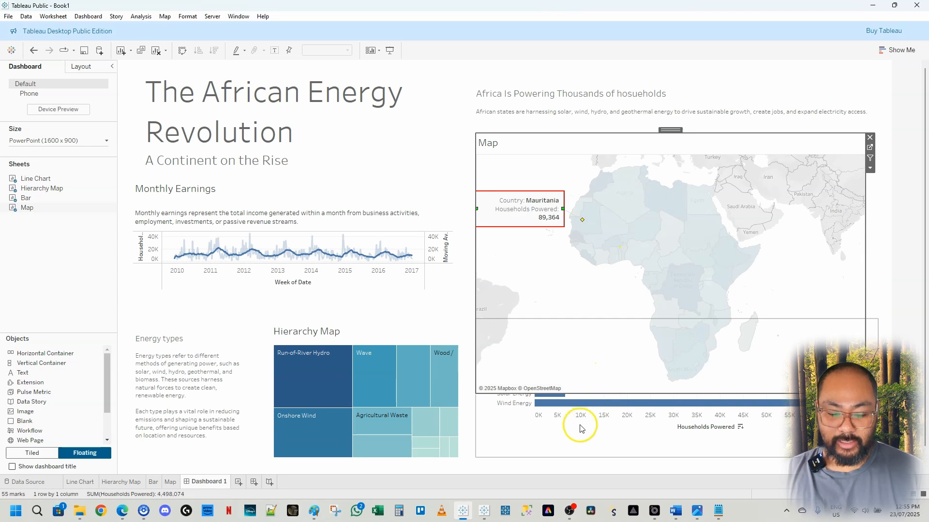
{"action": "left_click", "coordinate": [567, 442]}
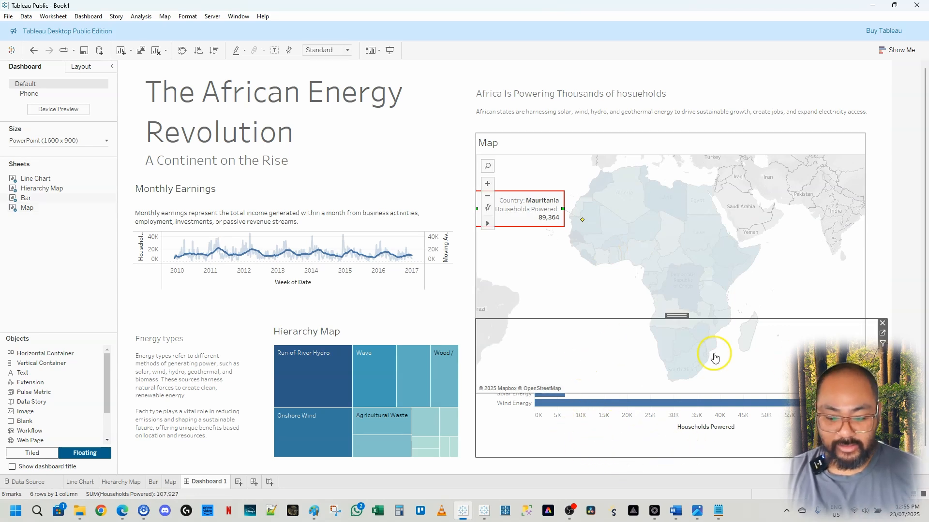
{"action": "left_click", "coordinate": [564, 283]}
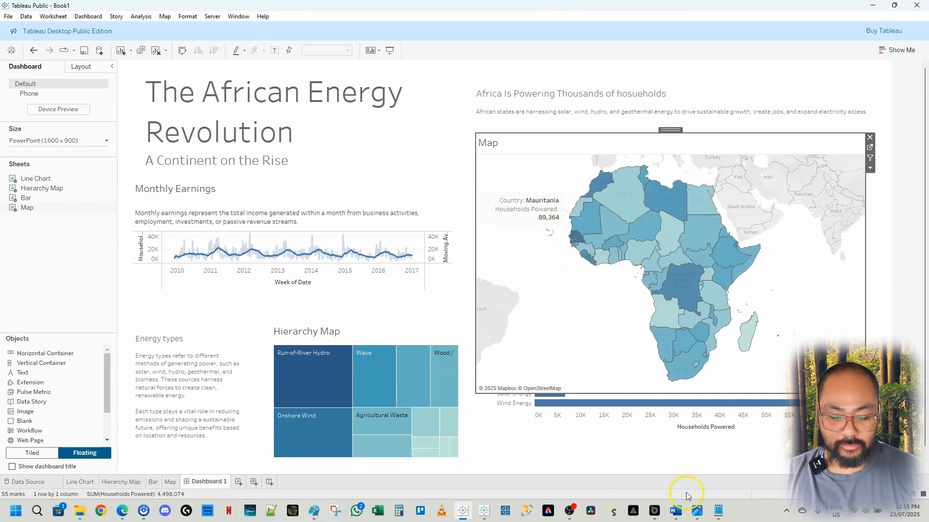
Check the reference image, and in Tableau annotate the Democratic Republic of the Congo mark with the default text, placed southwest of the country off the coast.
{"action": "left_click", "coordinate": [704, 519]}
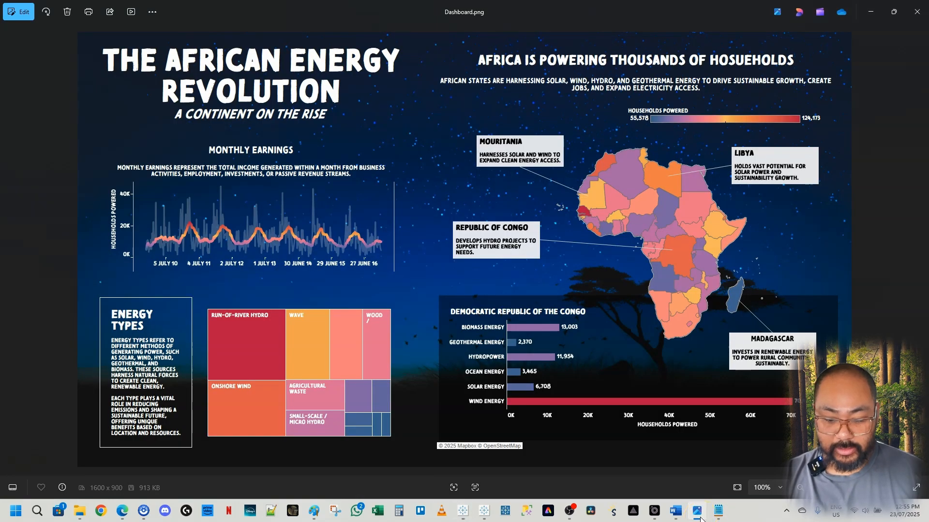
{"action": "left_click", "coordinate": [871, 12]}
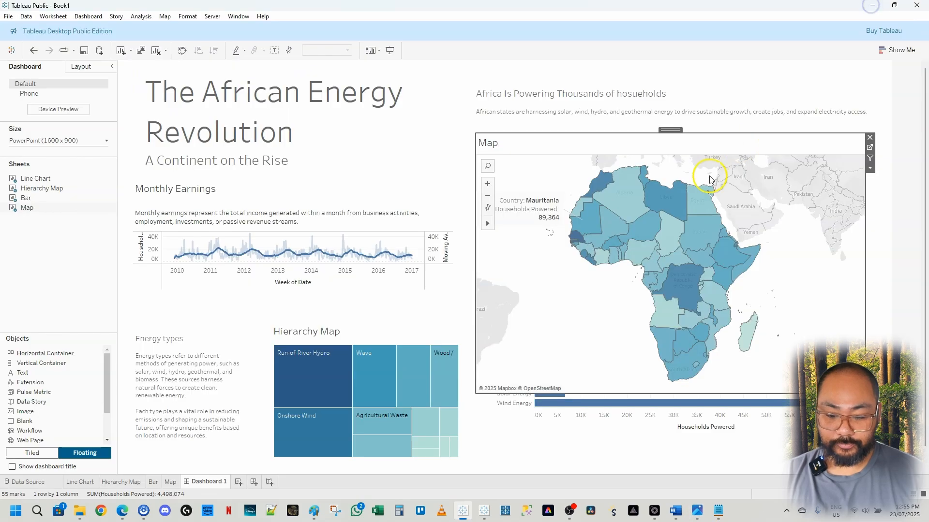
{"action": "right_click", "coordinate": [684, 277]}
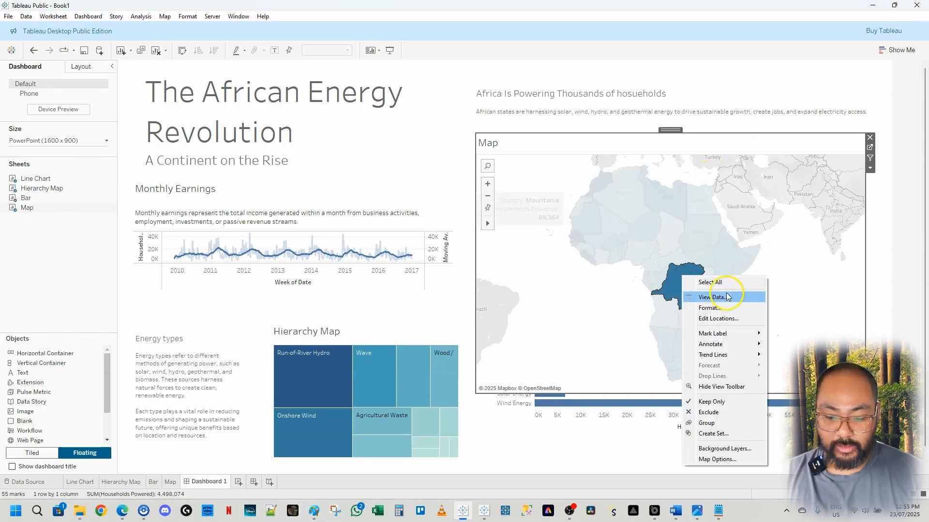
{"action": "mouse_move", "coordinate": [739, 345]}
{"action": "left_click", "coordinate": [775, 344]}
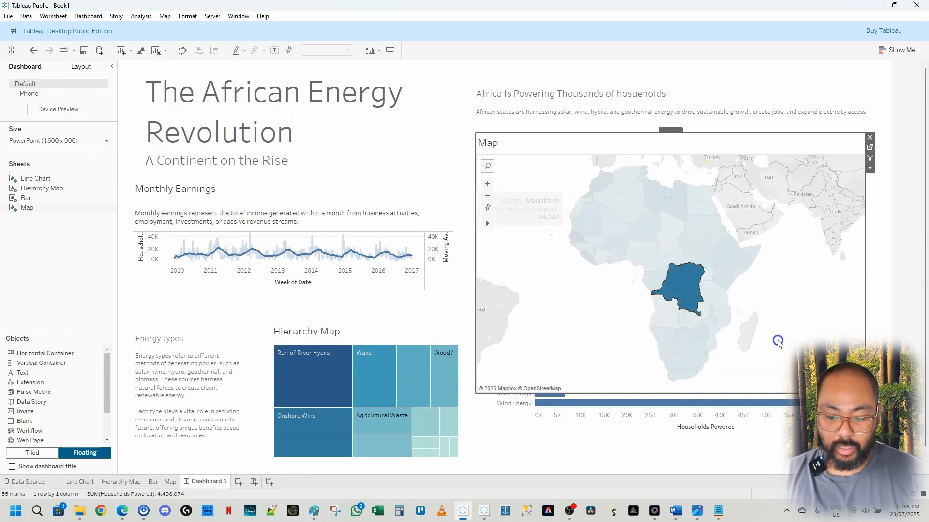
{"action": "left_click", "coordinate": [532, 317]}
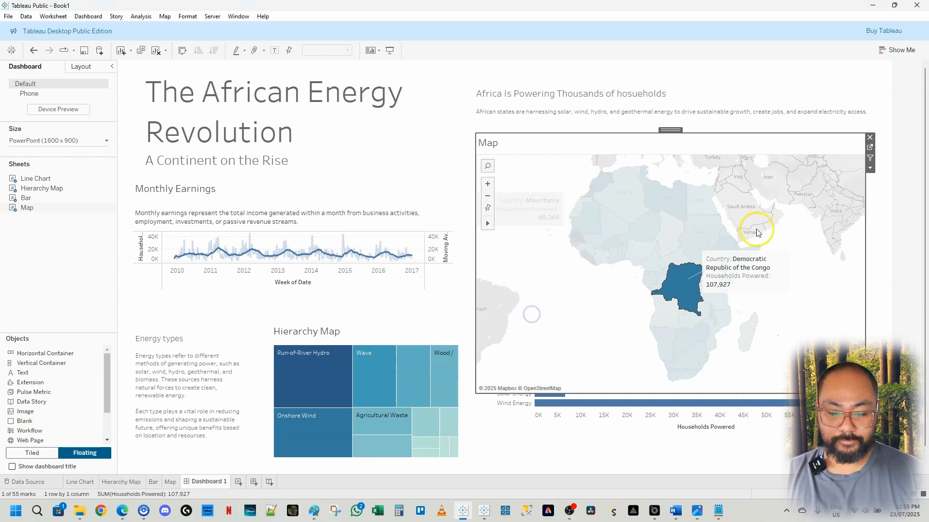
{"action": "mouse_move", "coordinate": [755, 232]}
{"action": "left_mouse_down"}
{"action": "mouse_move", "coordinate": [764, 270]}
{"action": "mouse_move", "coordinate": [595, 339]}
{"action": "mouse_move", "coordinate": [571, 320]}
{"action": "left_mouse_up"}
{"action": "left_click", "coordinate": [626, 357]}
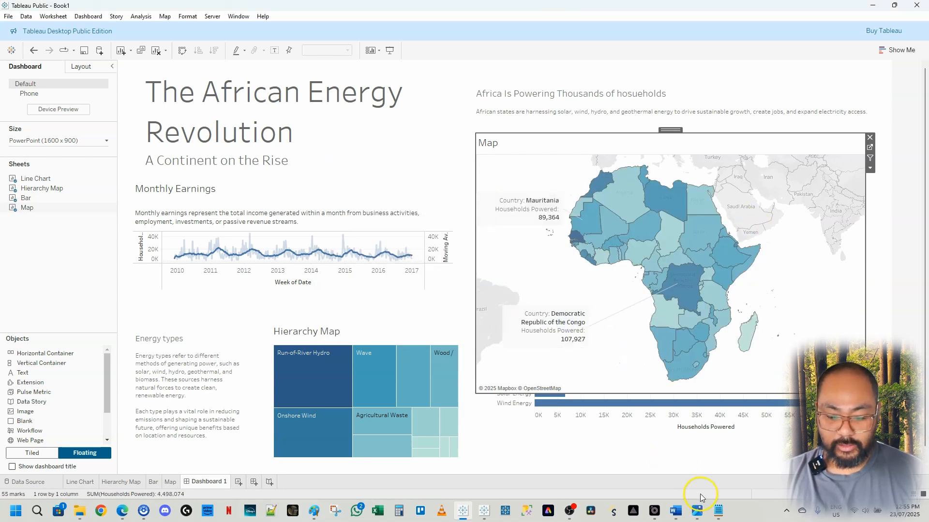
Add a mark annotation with the default country and households powered text to Madagascar on the Map.
{"action": "left_click", "coordinate": [697, 511]}
{"action": "left_click", "coordinate": [696, 512]}
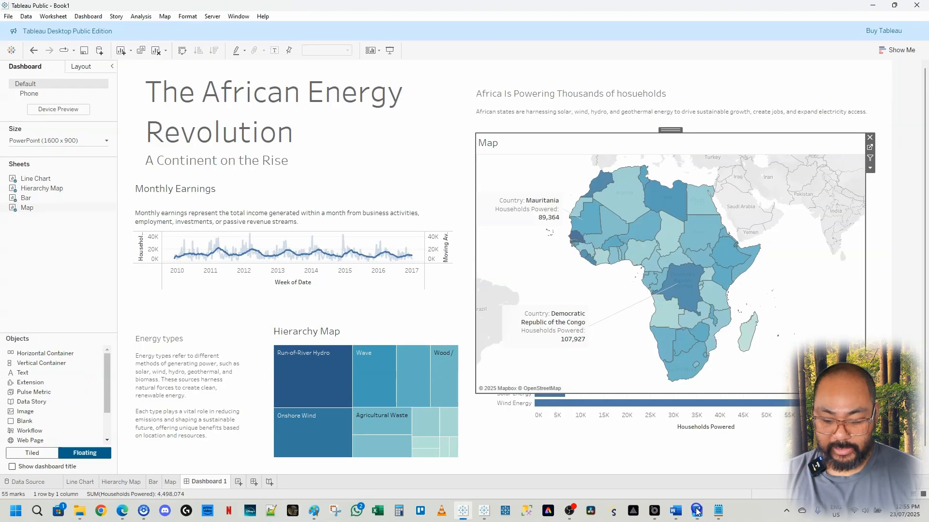
{"action": "right_click", "coordinate": [744, 329]}
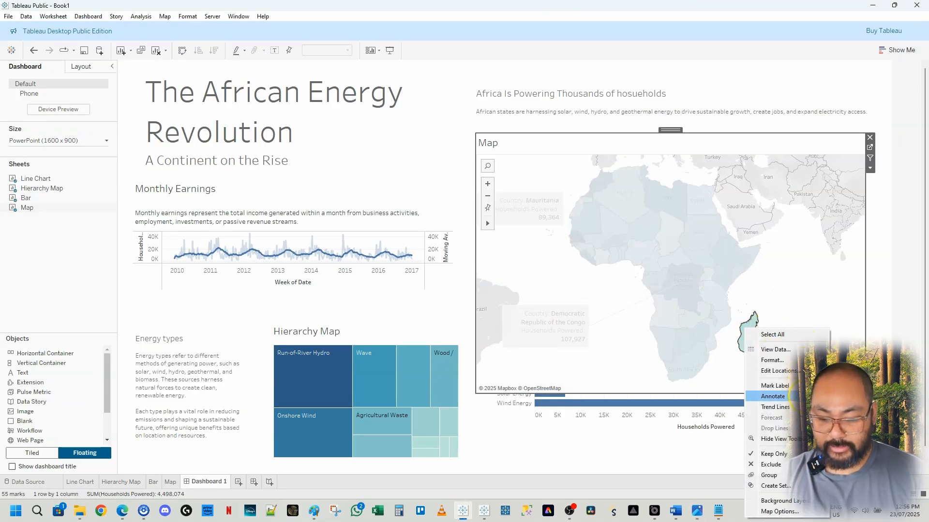
{"action": "left_click", "coordinate": [844, 397]}
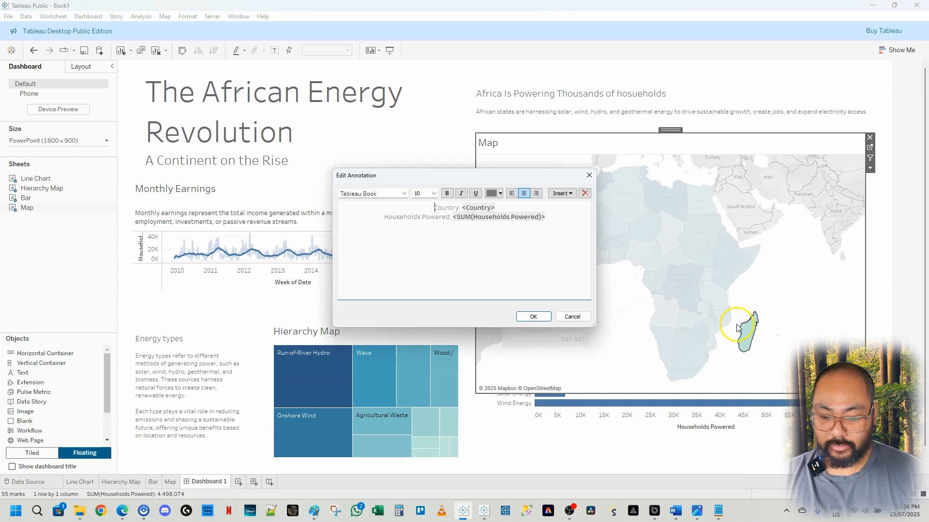
{"action": "left_click", "coordinate": [539, 319]}
{"action": "left_click", "coordinate": [761, 282]}
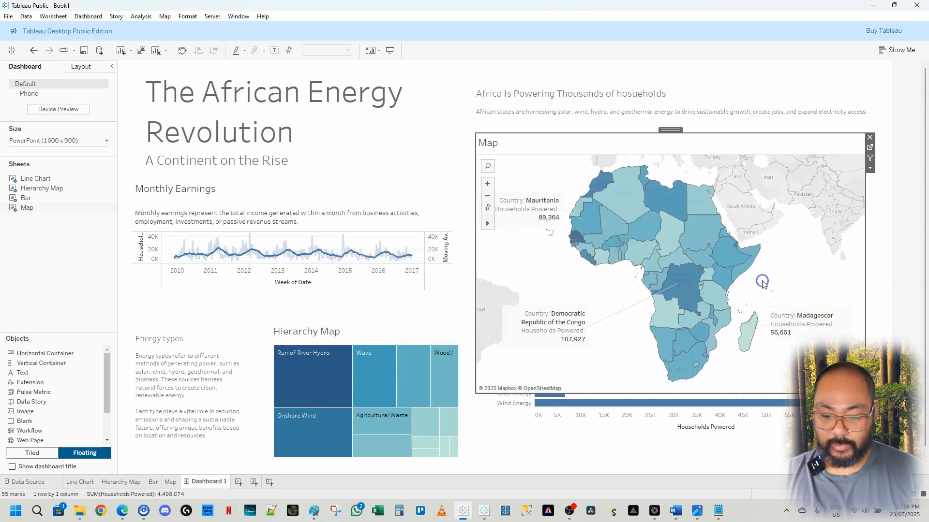
Move the Madagascar annotation farther southeast of the island on the Map, and check the reference Dashboard.png for the remaining country annotation.
{"action": "left_click", "coordinate": [800, 316]}
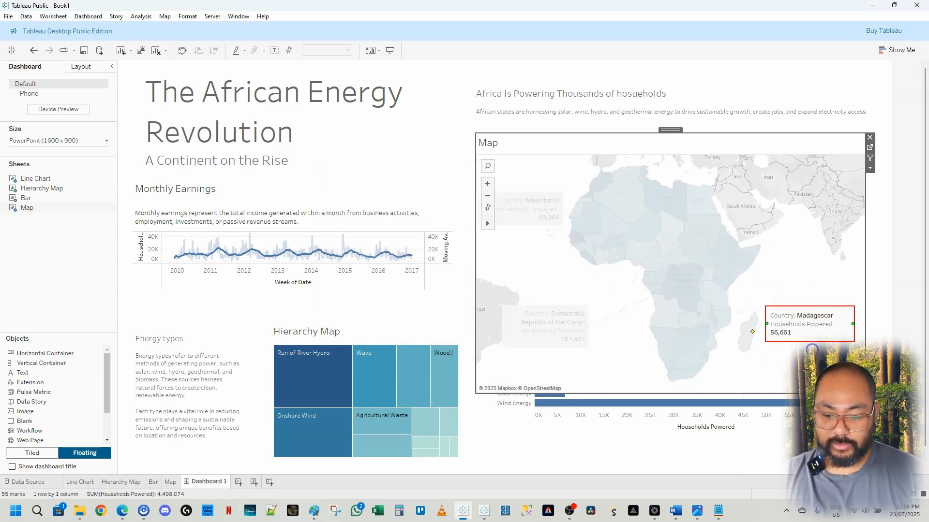
{"action": "left_click", "coordinate": [812, 348]}
{"action": "left_click", "coordinate": [697, 511]}
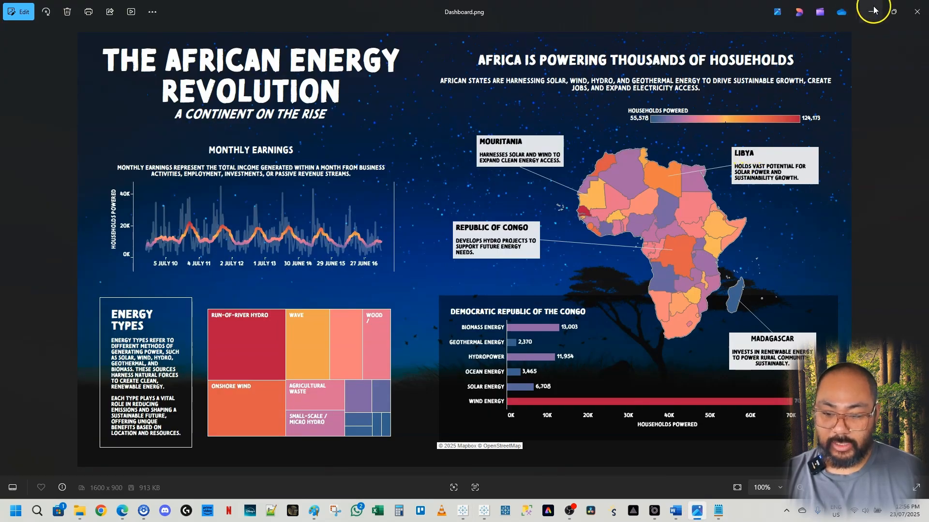
{"action": "left_click", "coordinate": [873, 14]}
Add a mark annotation with the default text to Libya on the Map, placed east of the country over the Arabian Peninsula, and deselect it.
{"action": "right_click", "coordinate": [672, 197]}
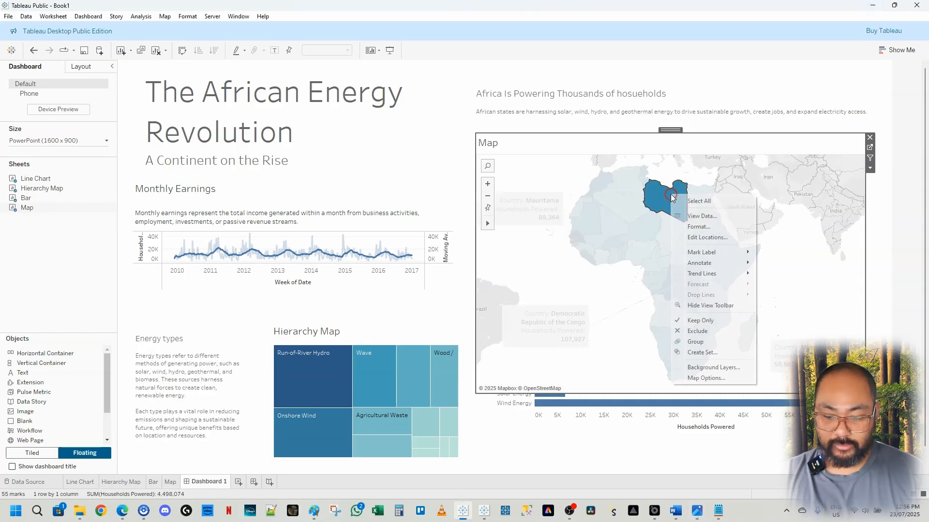
{"action": "left_click", "coordinate": [726, 254]}
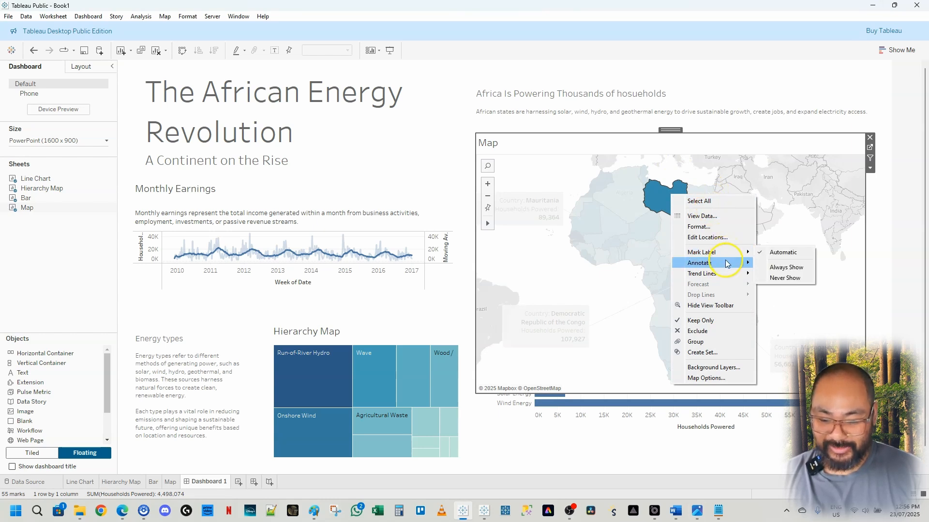
{"action": "left_click", "coordinate": [783, 267]}
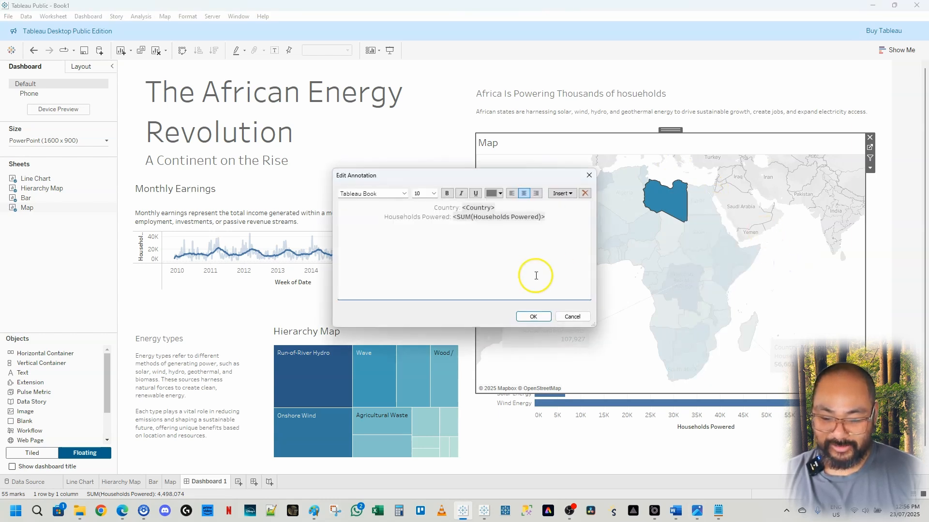
{"action": "left_click", "coordinate": [533, 315]}
{"action": "left_click", "coordinate": [758, 219]}
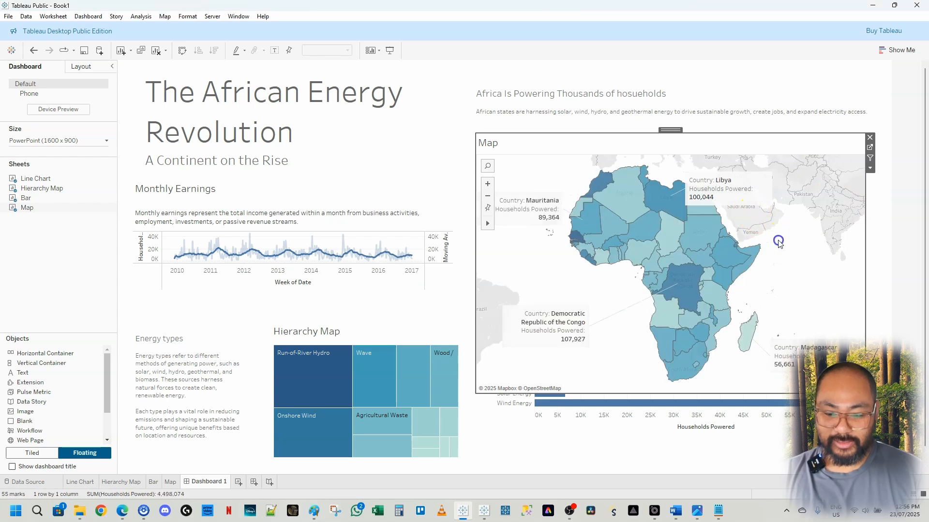
{"action": "left_click", "coordinate": [723, 186]}
{"action": "left_click_drag", "start_coordinate": [720, 186], "coordinate": [788, 190]}
{"action": "left_click", "coordinate": [820, 272]}
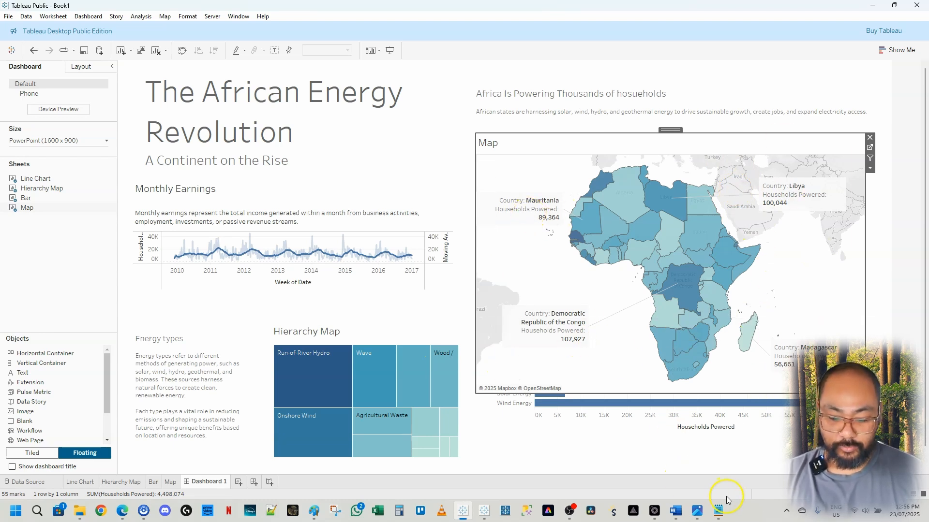
Replace the Mauritania annotation with the text copied from African Energy Text.txt in Notepad: "Mouritania" and "harnesses solar and wind to expand clean energy access.".
{"action": "left_click", "coordinate": [719, 511]}
{"action": "scroll", "coordinate": [687, 297], "scroll_direction": "down", "scroll_amount": 2}
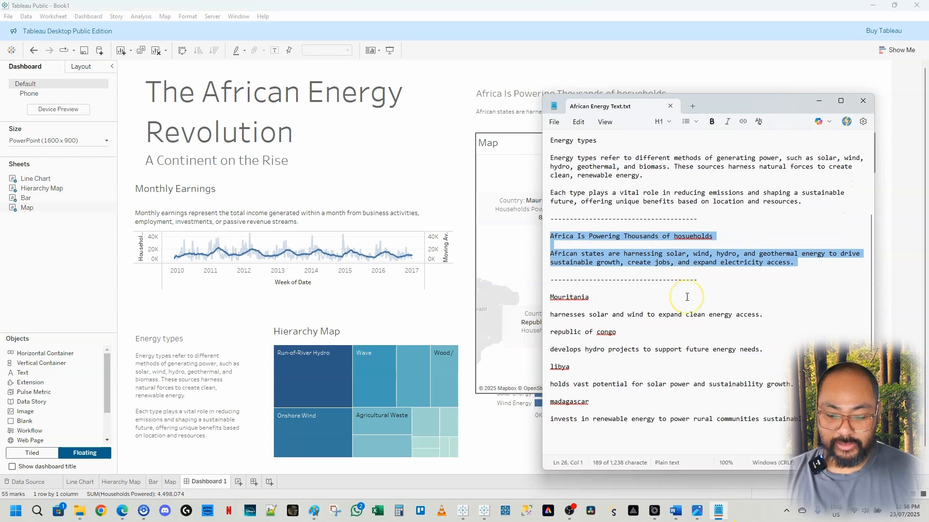
{"action": "left_click", "coordinate": [783, 361]}
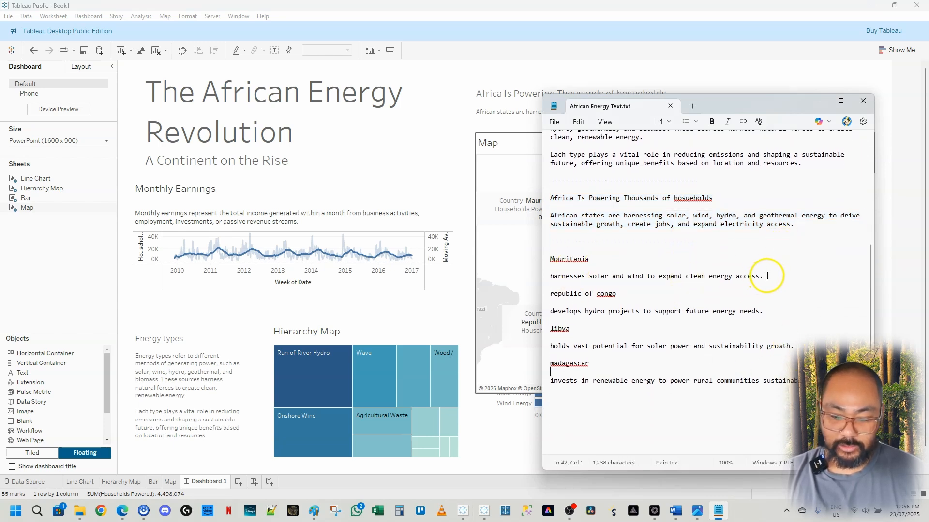
{"action": "right_click", "coordinate": [602, 269]}
{"action": "left_click", "coordinate": [764, 276]}
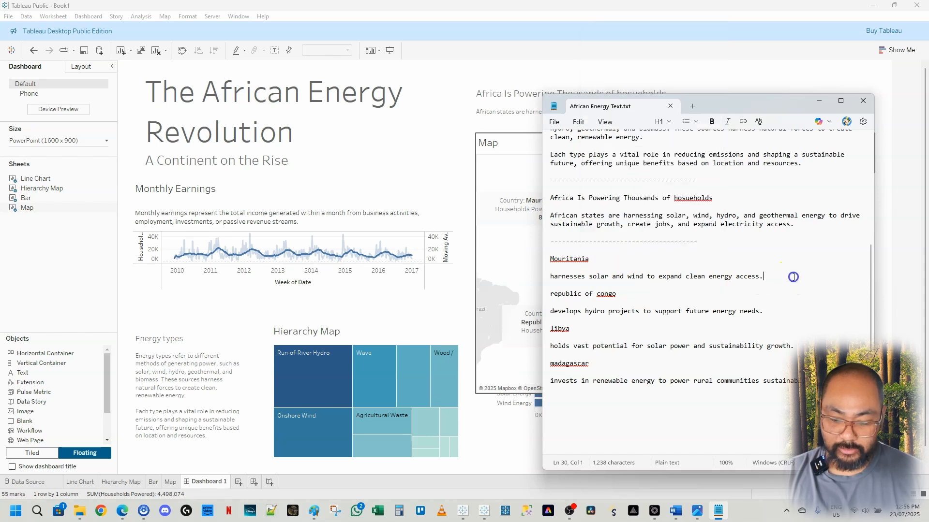
{"action": "left_click_drag", "start_coordinate": [763, 276], "coordinate": [548, 256]}
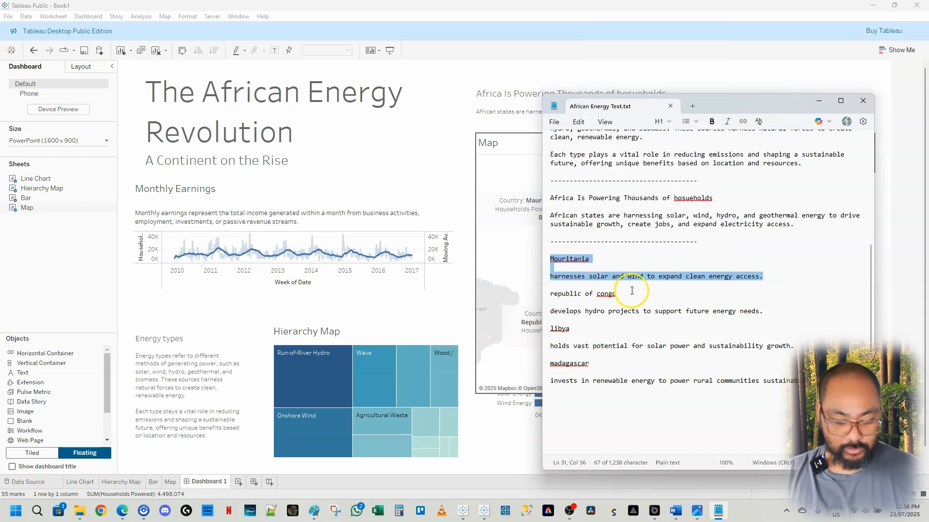
{"action": "left_click", "coordinate": [534, 206]}
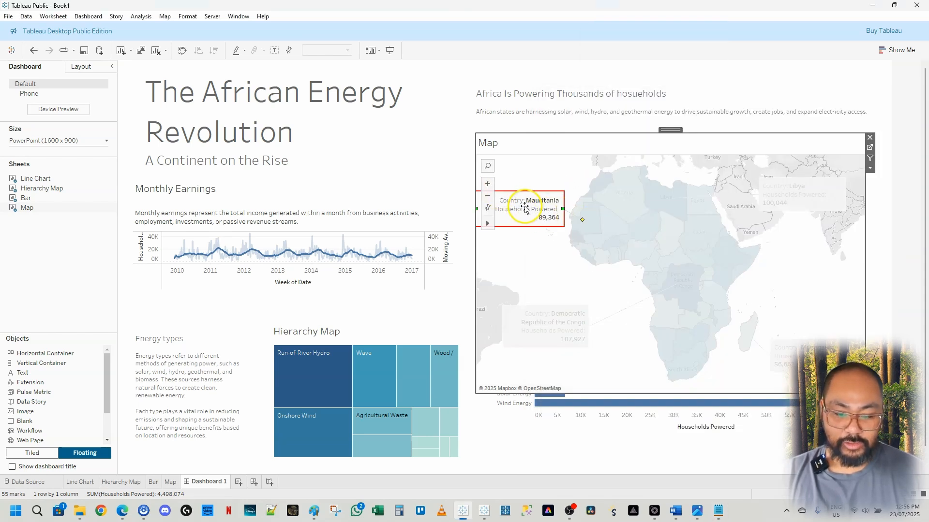
{"action": "double_click", "coordinate": [530, 207]}
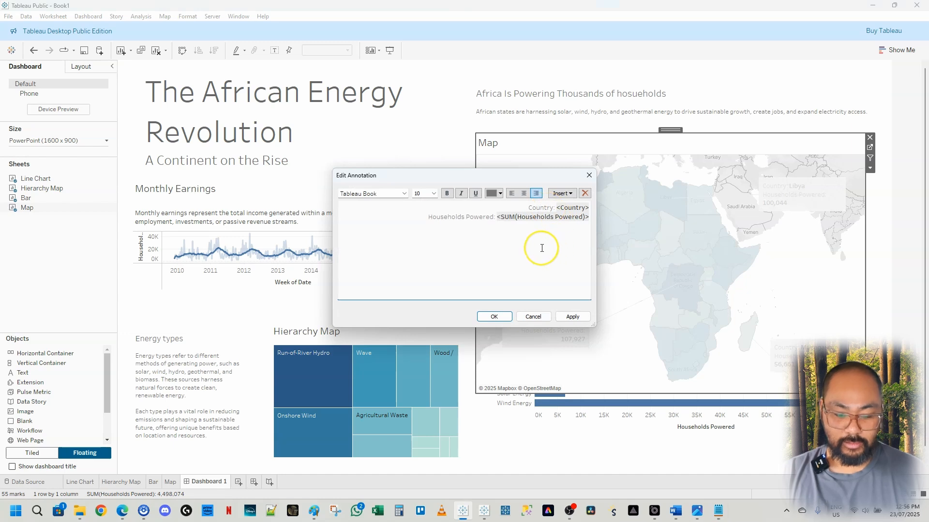
{"action": "key", "text": "ctrl+a"}
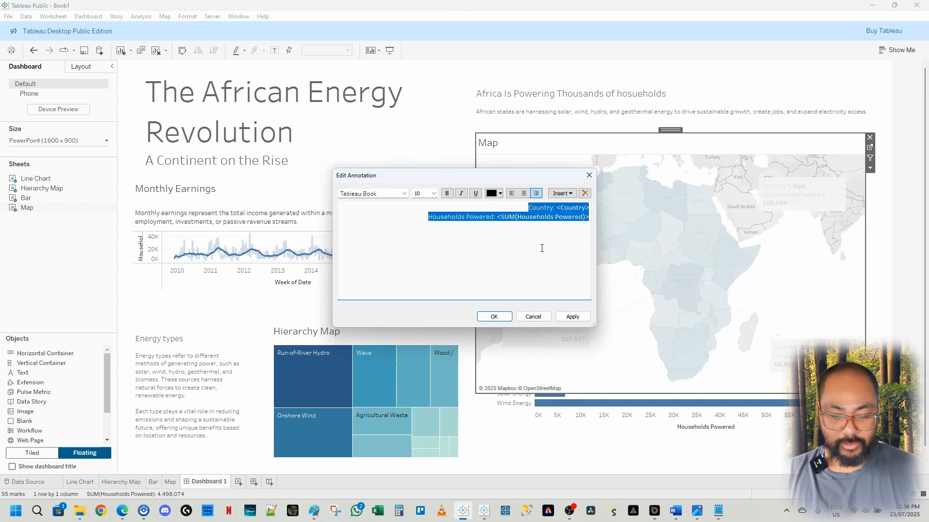
{"action": "type", "text": "Mauritania  Harnesses solar and wind to expand clean energy access."}
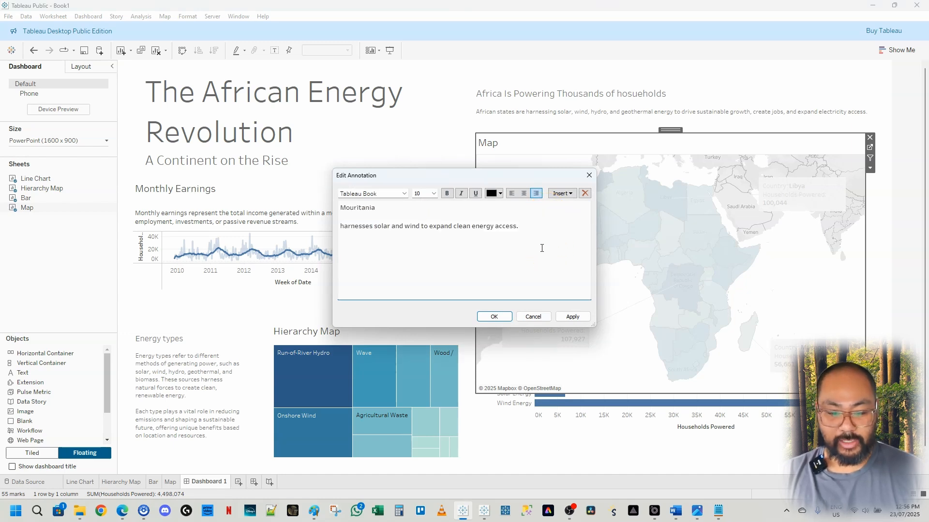
{"action": "left_click", "coordinate": [493, 316]}
Replace the Democratic Republic of the Congo annotation with the Notepad text "republic of congo" and "develops hydro projects to support future energy needs.".
{"action": "key", "text": "alt+Tab"}
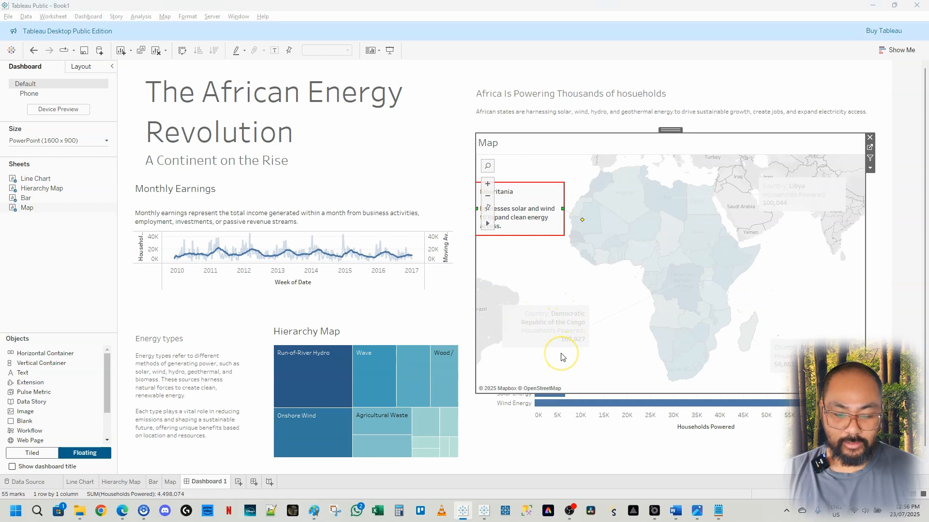
{"action": "left_click_drag", "start_coordinate": [765, 312], "coordinate": [556, 295]}
{"action": "key", "text": "ctrl+c"}
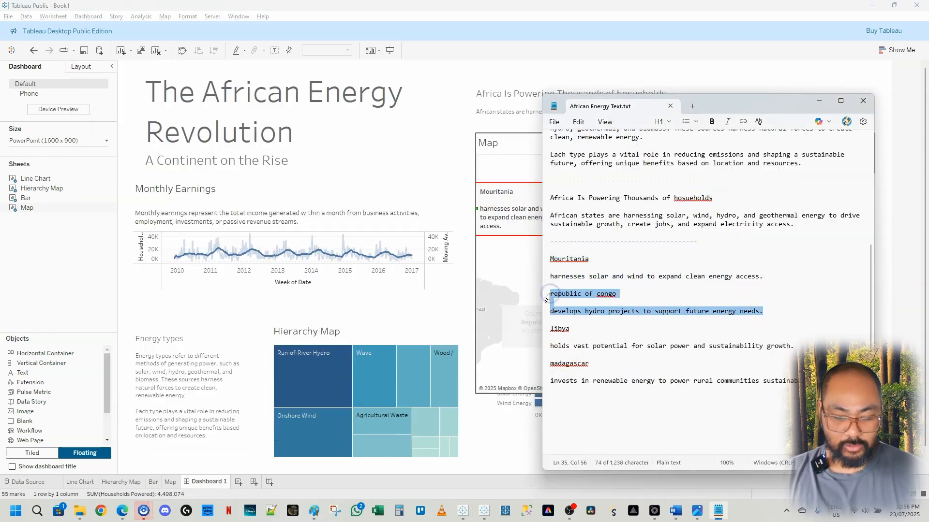
{"action": "key", "text": "alt+Tab"}
{"action": "right_click", "coordinate": [550, 325]}
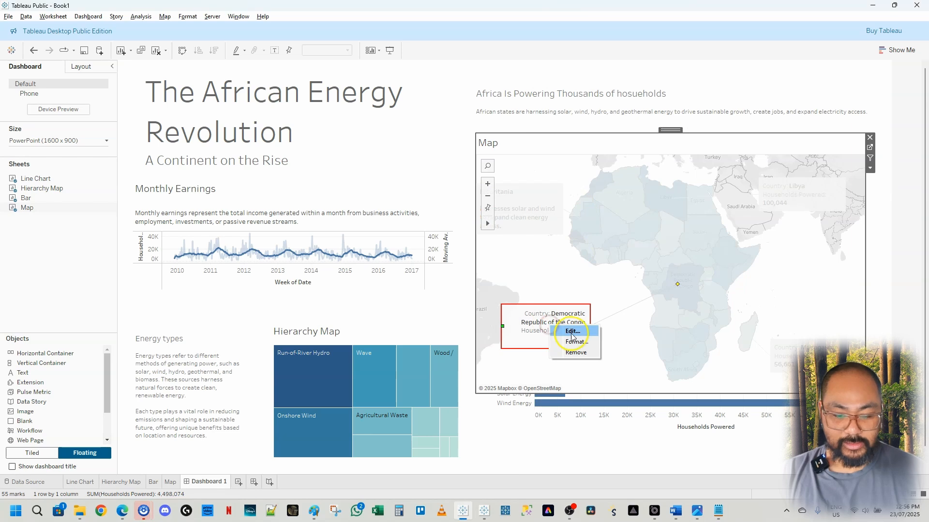
{"action": "left_click", "coordinate": [571, 332]}
{"action": "left_click", "coordinate": [538, 252]}
{"action": "key", "text": "ctrl+a"}
{"action": "key", "text": "ctrl+v"}
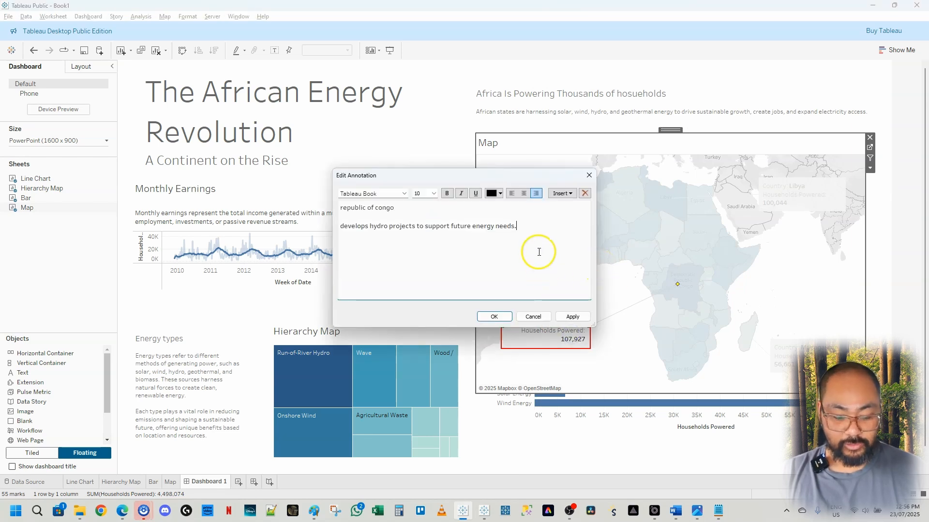
{"action": "left_click", "coordinate": [495, 316]}
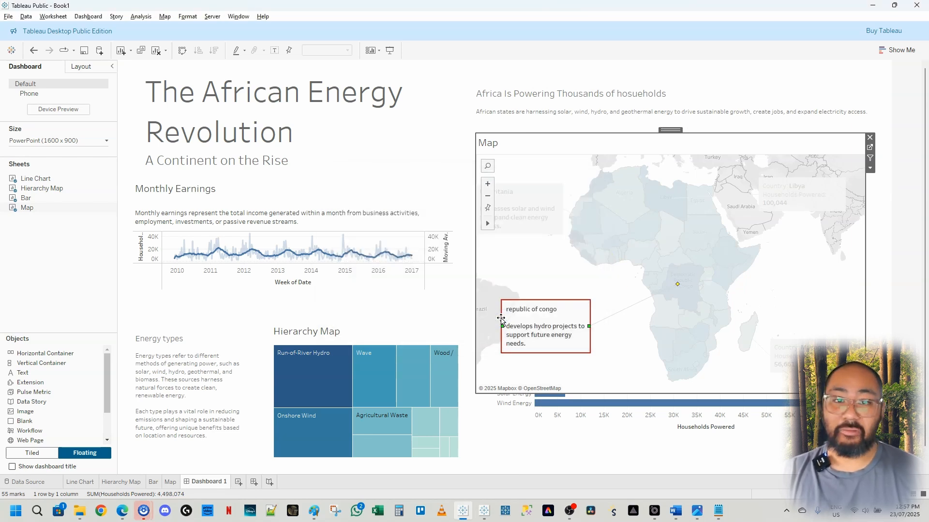
Replace the Libya annotation in Tableau with the Notepad text "libya" and "holds vast potential for solar power and sustainability growth.".
{"action": "key", "text": "alt+Tab"}
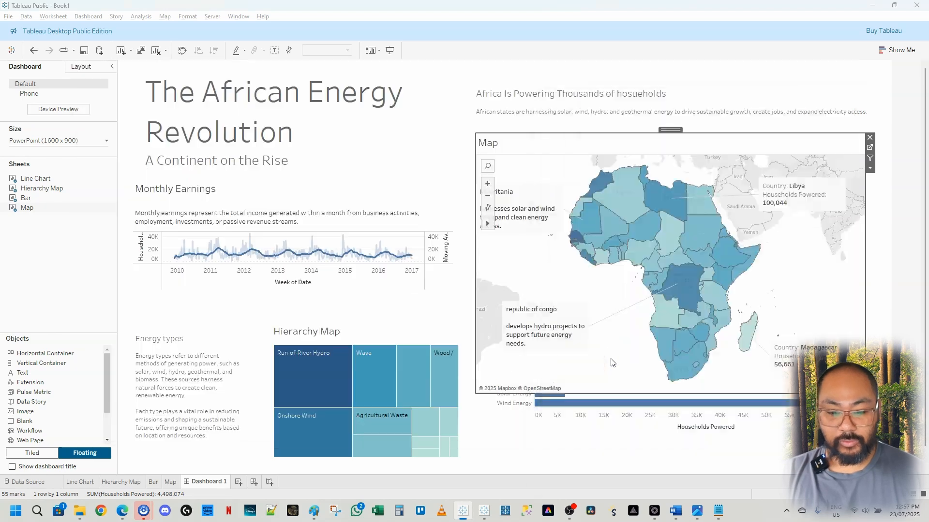
{"action": "left_click", "coordinate": [685, 318]}
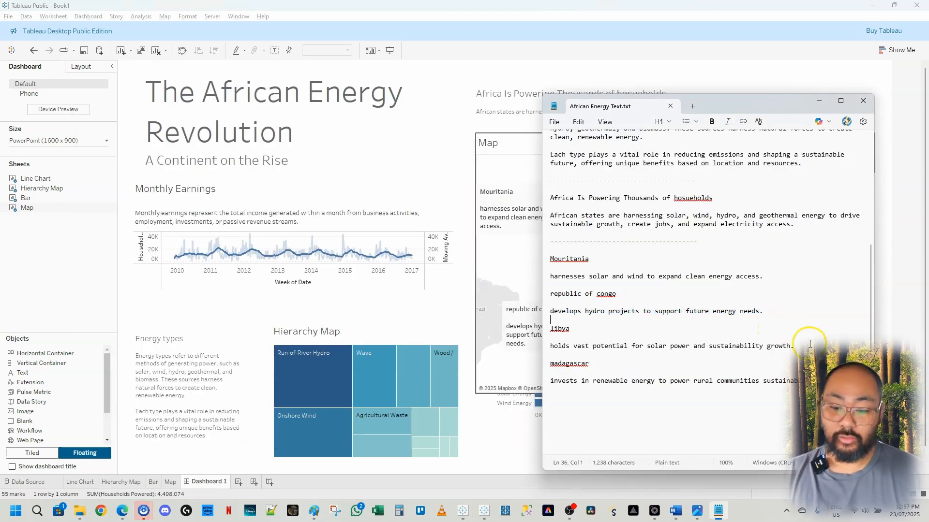
{"action": "left_click_drag", "start_coordinate": [810, 343], "coordinate": [551, 330]}
{"action": "key", "text": "ctrl+c"}
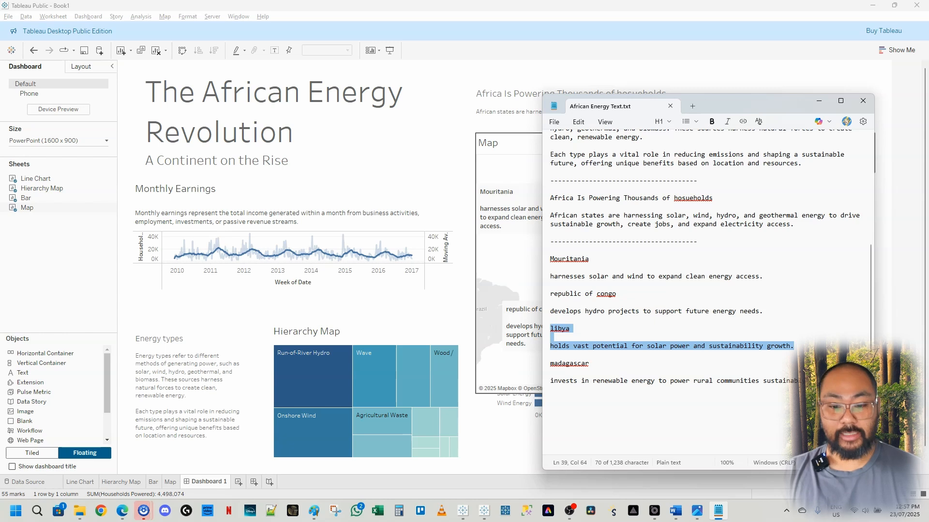
{"action": "key", "text": "alt+Tab"}
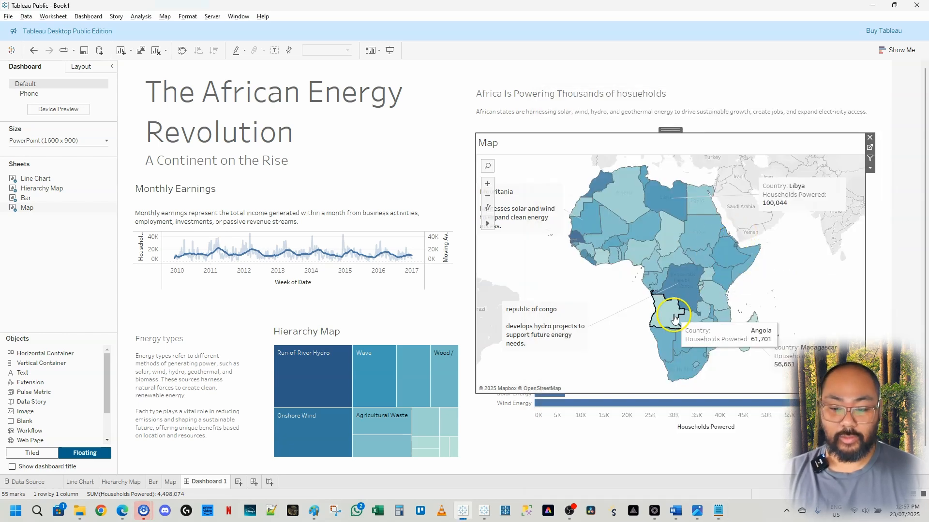
{"action": "key", "text": "alt+Tab"}
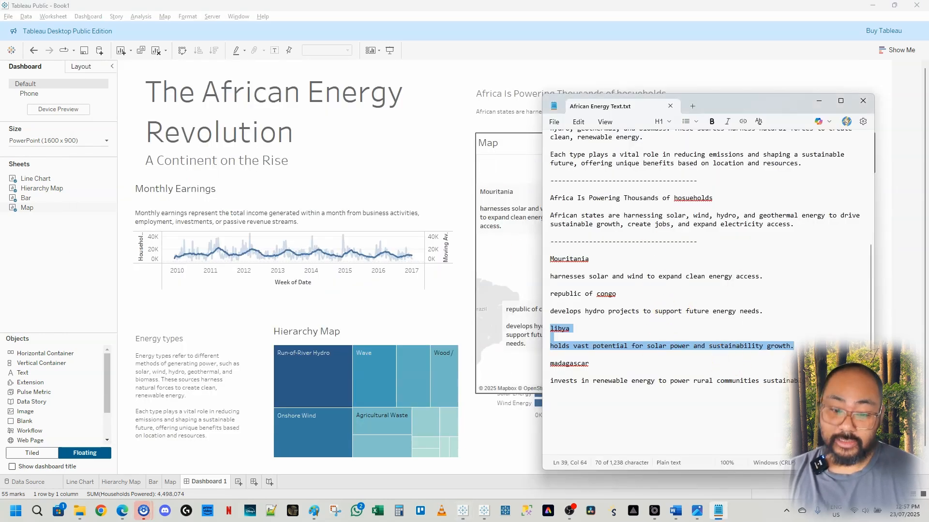
{"action": "key", "text": "alt+Tab"}
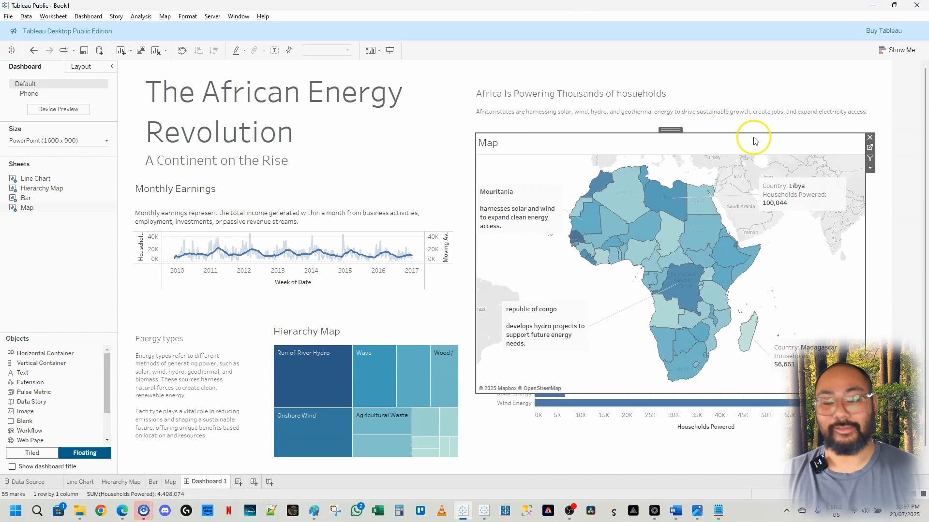
{"action": "right_click", "coordinate": [802, 196]}
{"action": "left_click", "coordinate": [824, 199]}
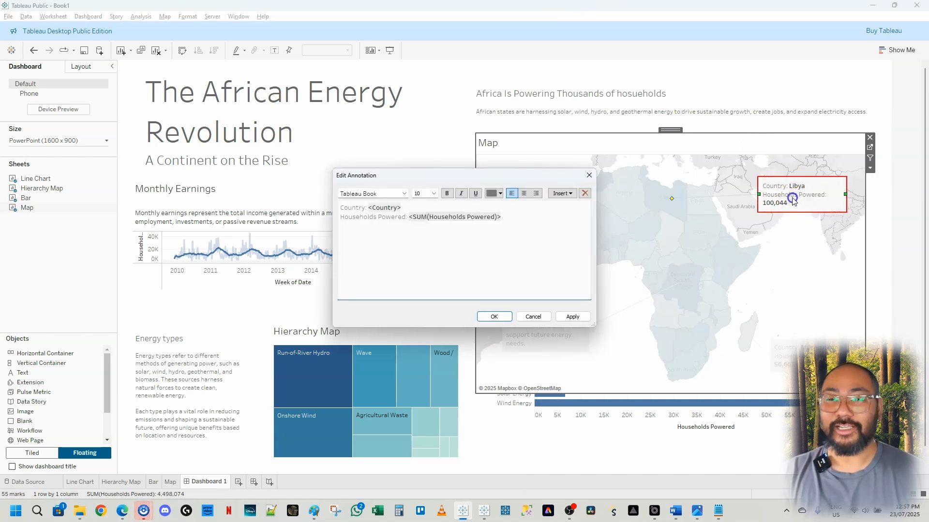
{"action": "key", "text": "ctrl+a"}
{"action": "key", "text": "ctrl+v"}
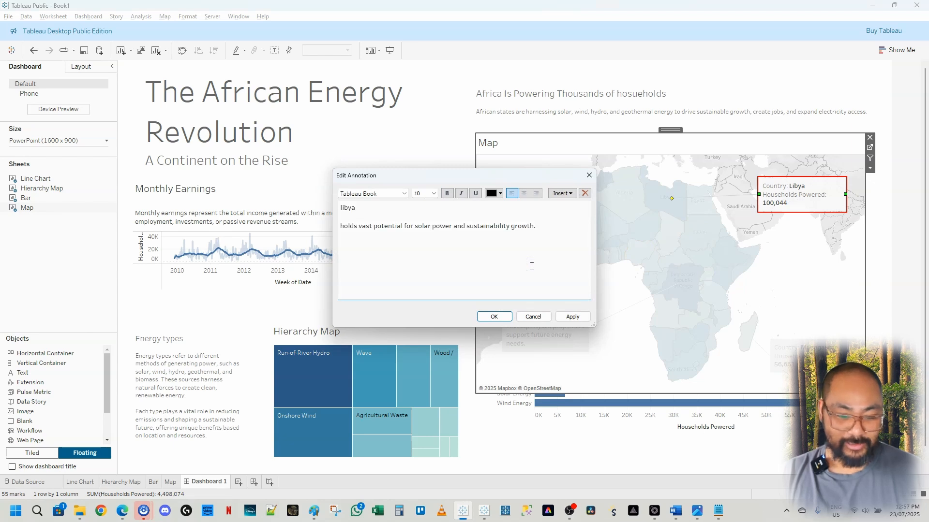
{"action": "left_click", "coordinate": [497, 317]}
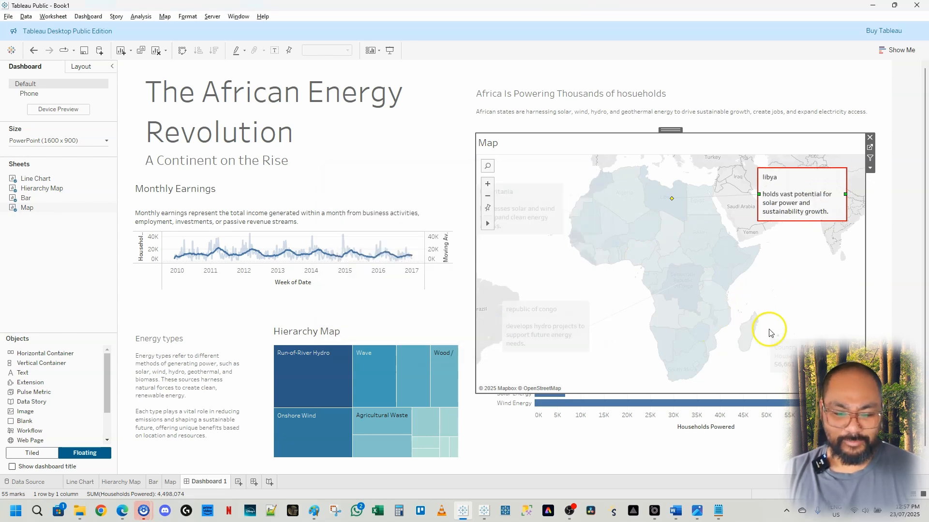
Replace the Madagascar annotation in Tableau with the Notepad text "madagascar" and "invests in renewable energy to power rural communities sustainably.".
{"action": "key", "text": "alt+Tab"}
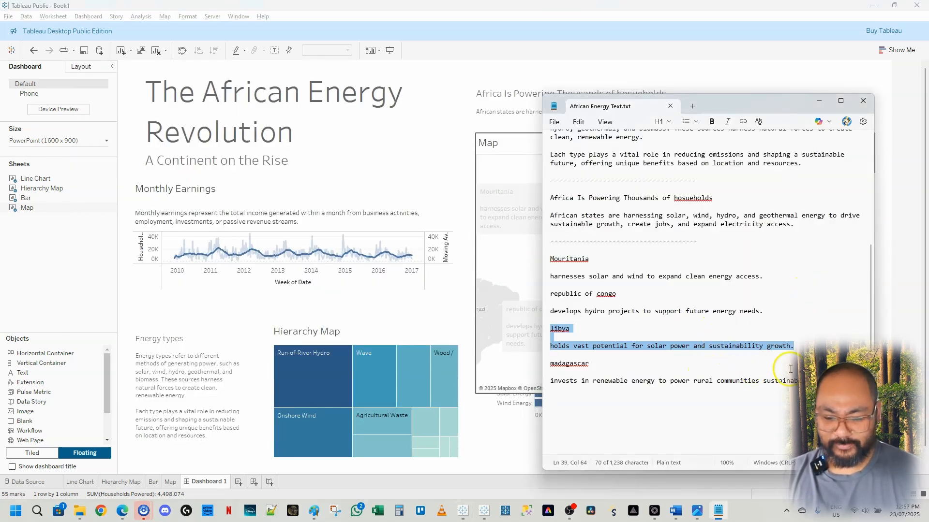
{"action": "left_click_drag", "start_coordinate": [798, 381], "coordinate": [550, 364]}
{"action": "key", "text": "ctrl+c"}
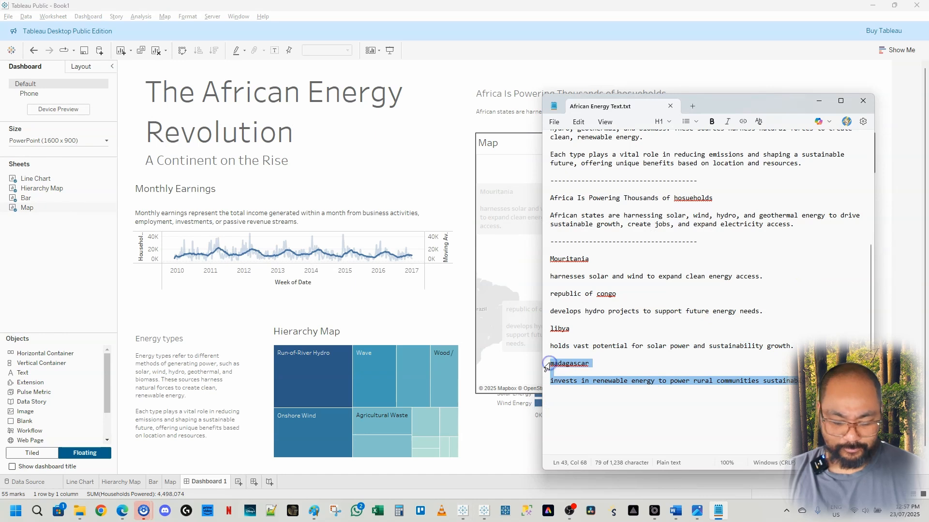
{"action": "key", "text": "alt+Tab"}
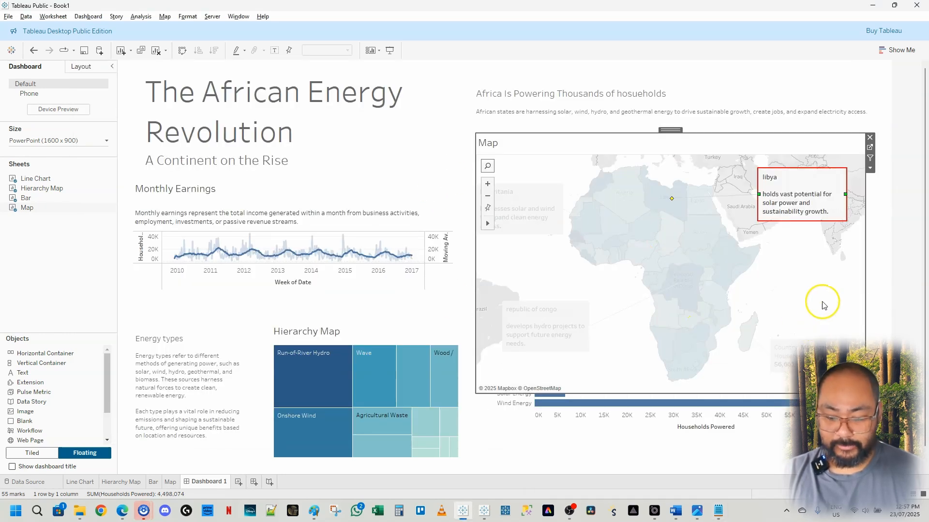
{"action": "left_click", "coordinate": [823, 303]}
{"action": "left_click", "coordinate": [815, 349]}
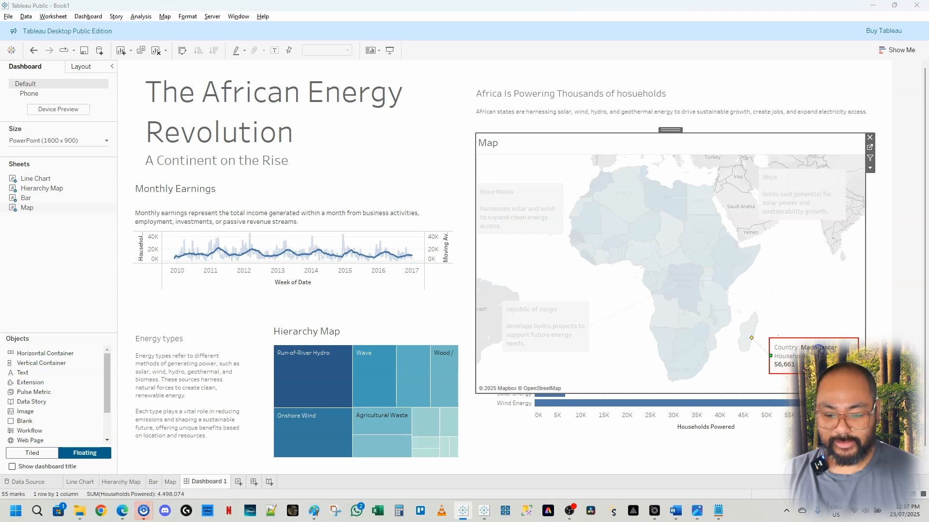
{"action": "double_click", "coordinate": [780, 350]}
{"action": "key", "text": "ctrl+a"}
{"action": "key", "text": "ctrl+v"}
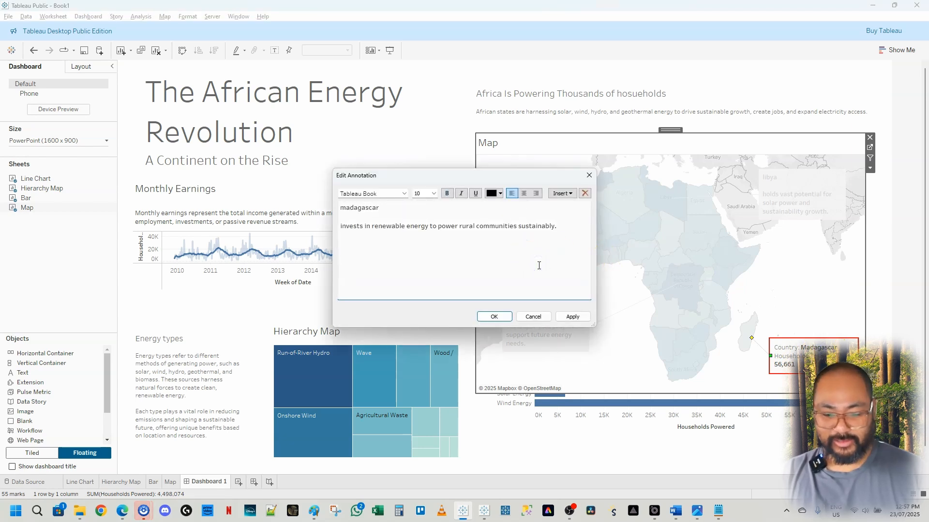
{"action": "left_click", "coordinate": [494, 317]}
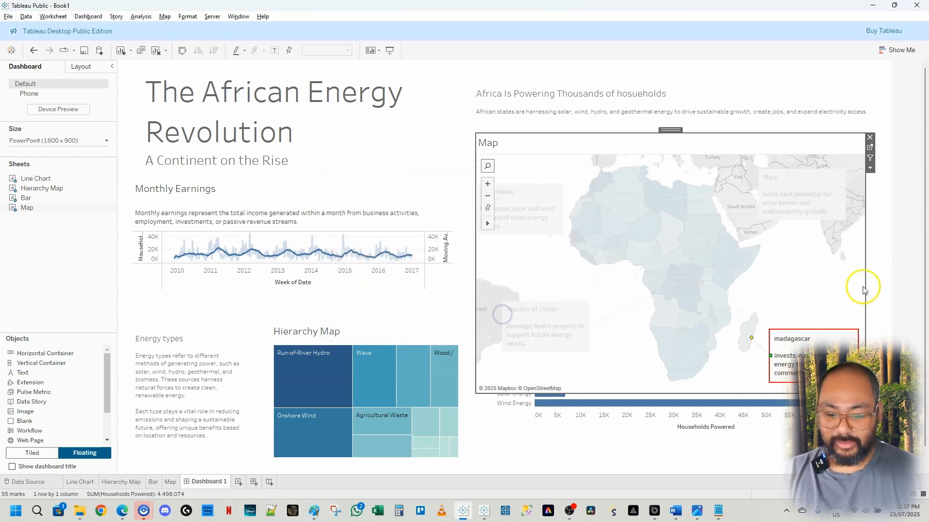
Compare with the Dashboard.png reference, bring the bar chart in front of the map in Tableau, and lower its top edge slightly.
{"action": "left_click", "coordinate": [784, 430]}
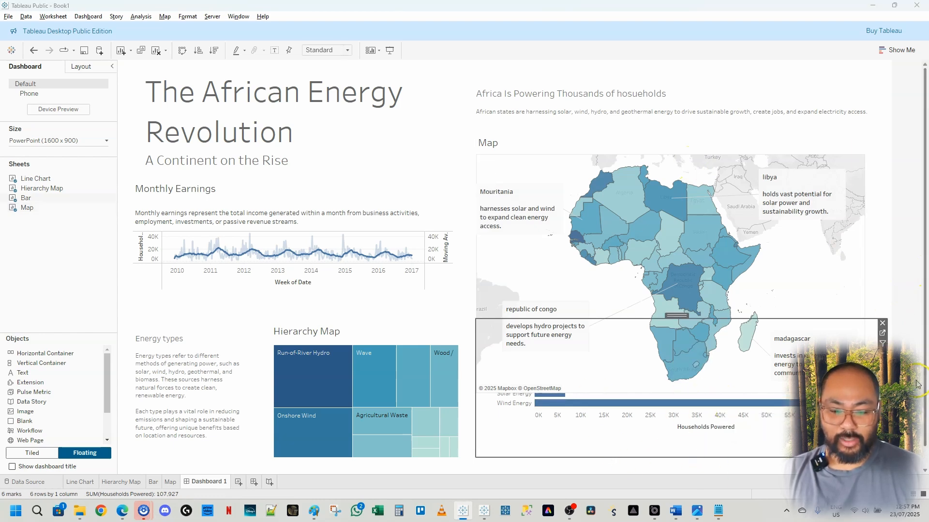
{"action": "key", "text": "alt+Tab"}
{"action": "key", "text": "Tab"}
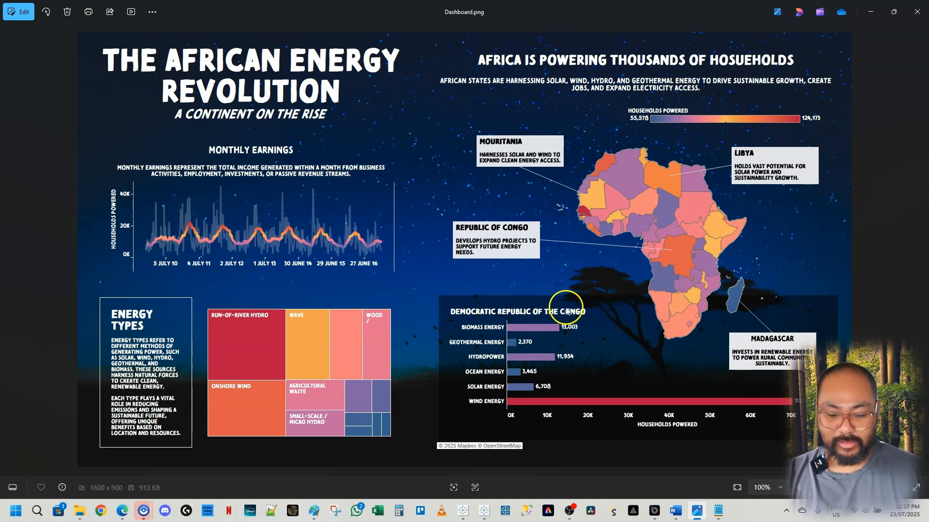
{"action": "key", "text": "alt+Tab"}
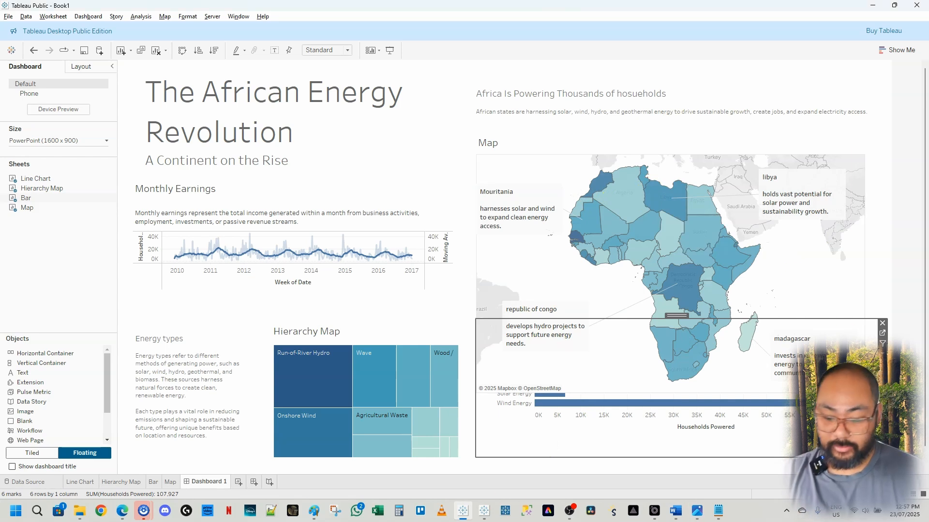
{"action": "left_click", "coordinate": [539, 453]}
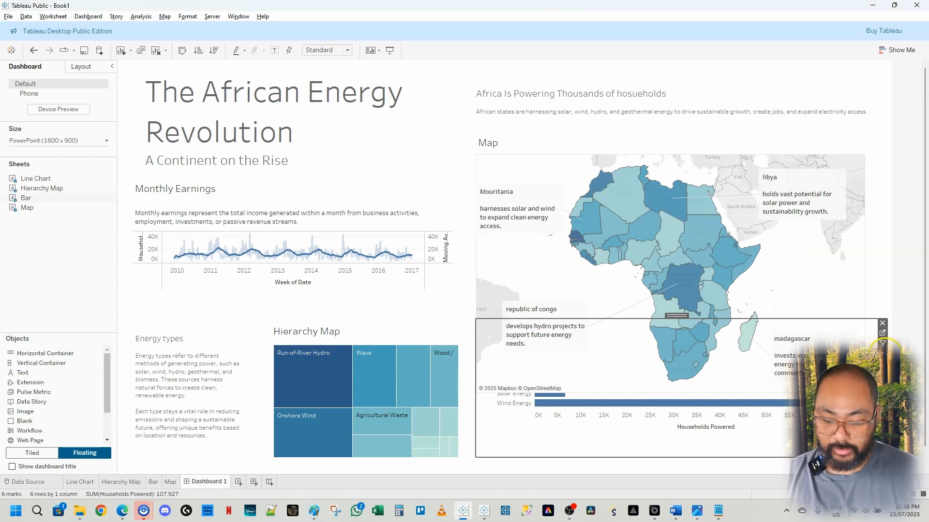
{"action": "left_click", "coordinate": [883, 354]}
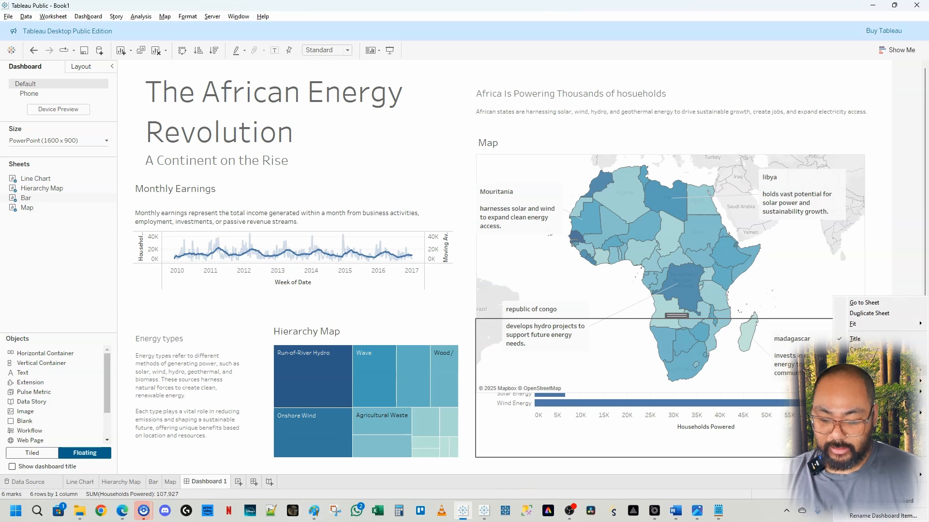
{"action": "mouse_move", "coordinate": [871, 475]}
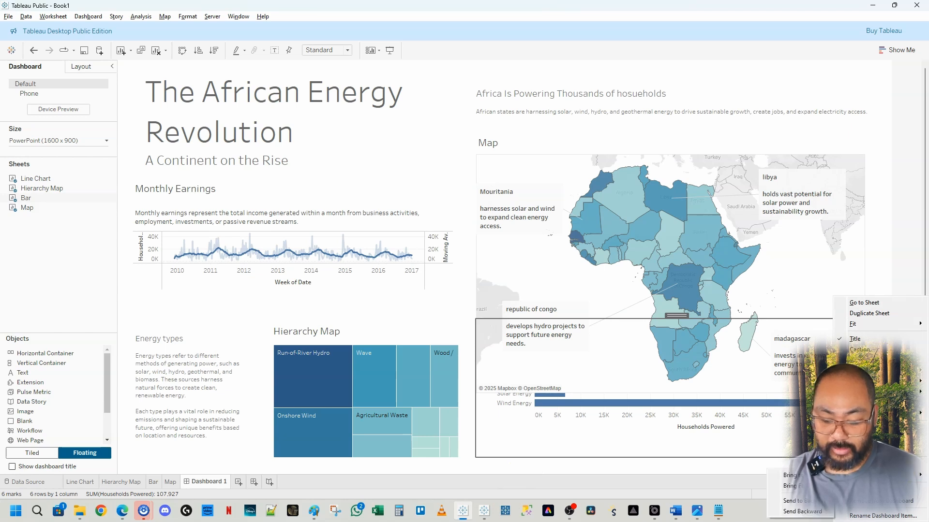
{"action": "left_click", "coordinate": [791, 475]}
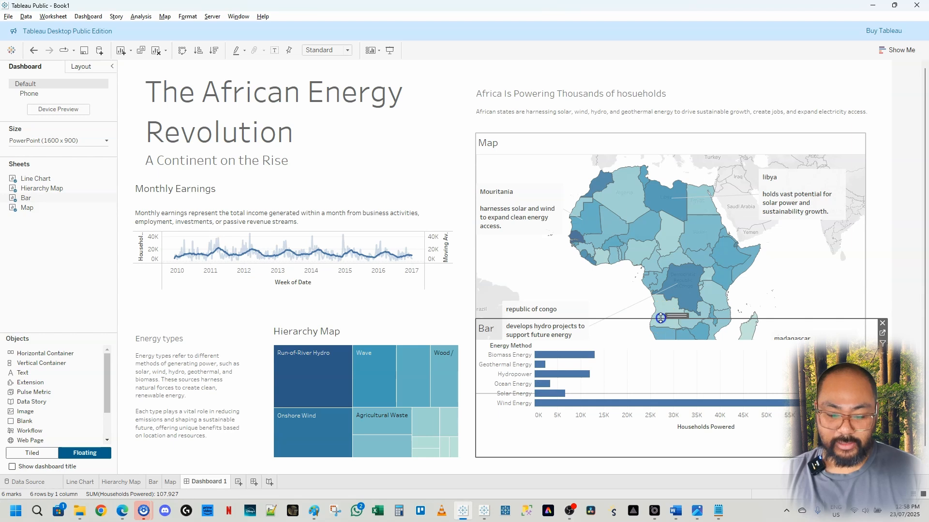
{"action": "left_click_drag", "start_coordinate": [661, 318], "coordinate": [661, 324]}
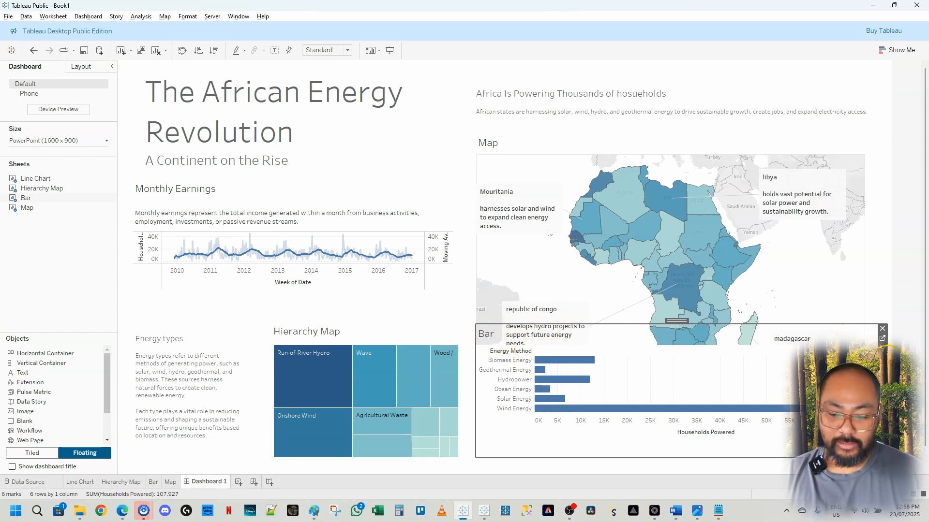
Replace the Bar worksheet's title with "Democratic Republic of Congo" and return to Dashboard 1.
{"action": "left_click", "coordinate": [883, 358]}
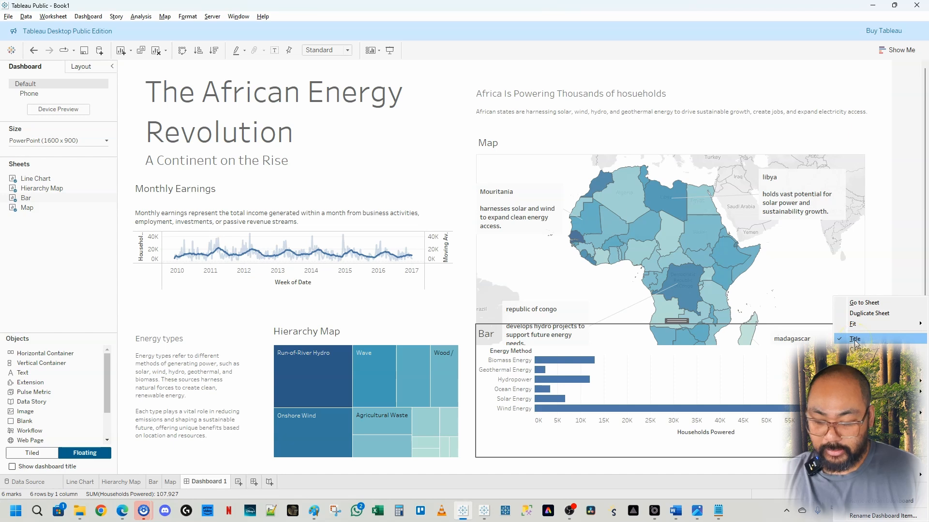
{"action": "left_click", "coordinate": [873, 340]}
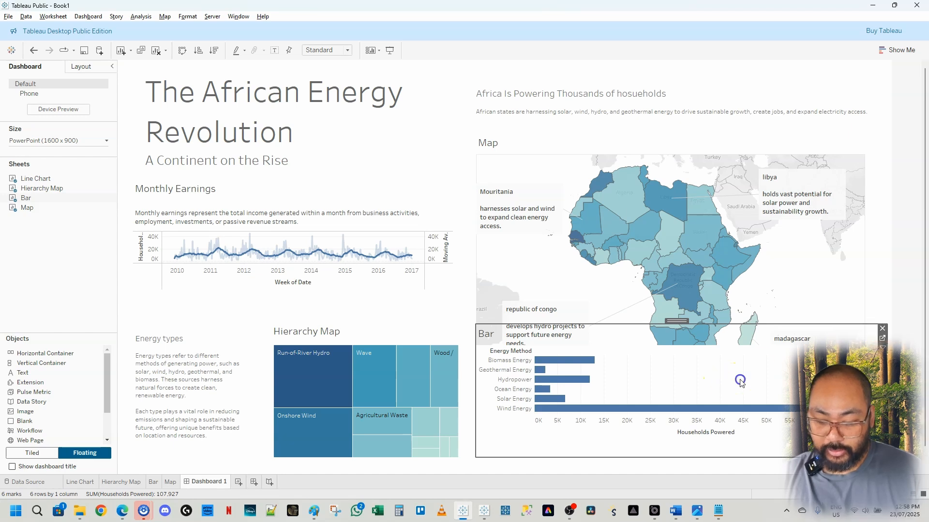
{"action": "left_click", "coordinate": [882, 339]}
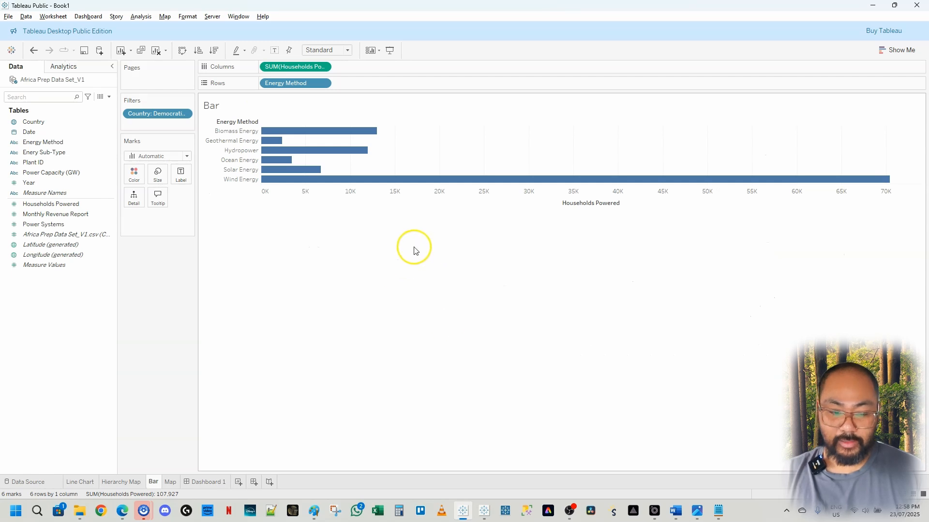
{"action": "left_click", "coordinate": [206, 103]}
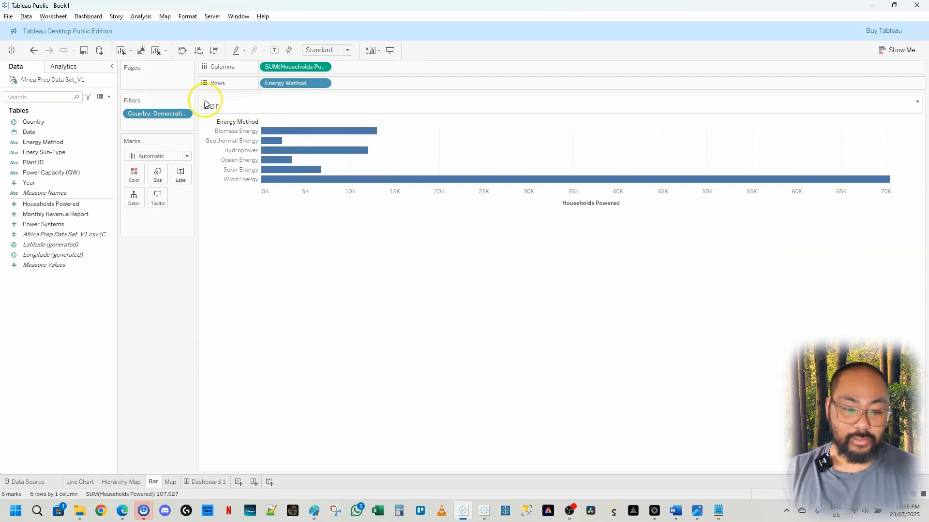
{"action": "double_click", "coordinate": [216, 110]}
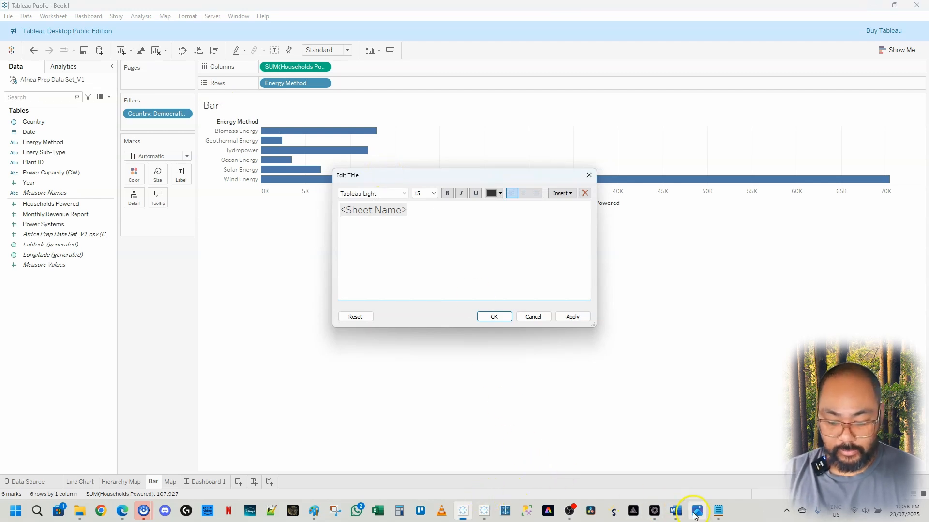
{"action": "left_click", "coordinate": [719, 511]}
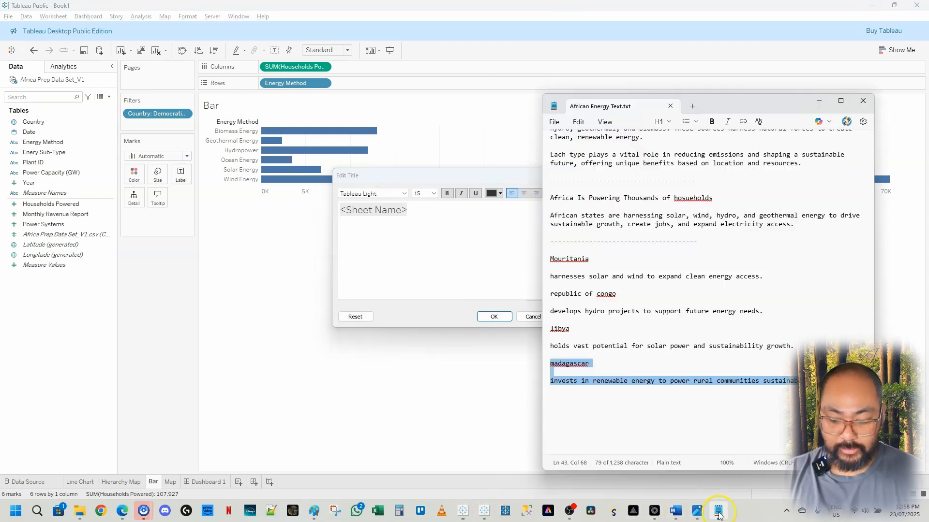
{"action": "right_click", "coordinate": [702, 409]}
{"action": "left_click", "coordinate": [434, 221]}
{"action": "left_click_drag", "start_coordinate": [465, 211], "coordinate": [332, 195]}
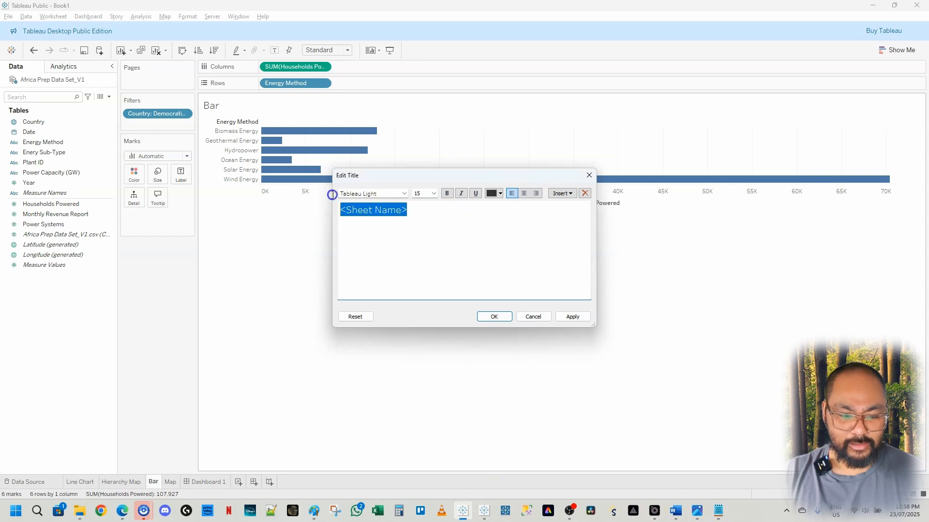
{"action": "type", "text": "Democratic Republic of Congo"}
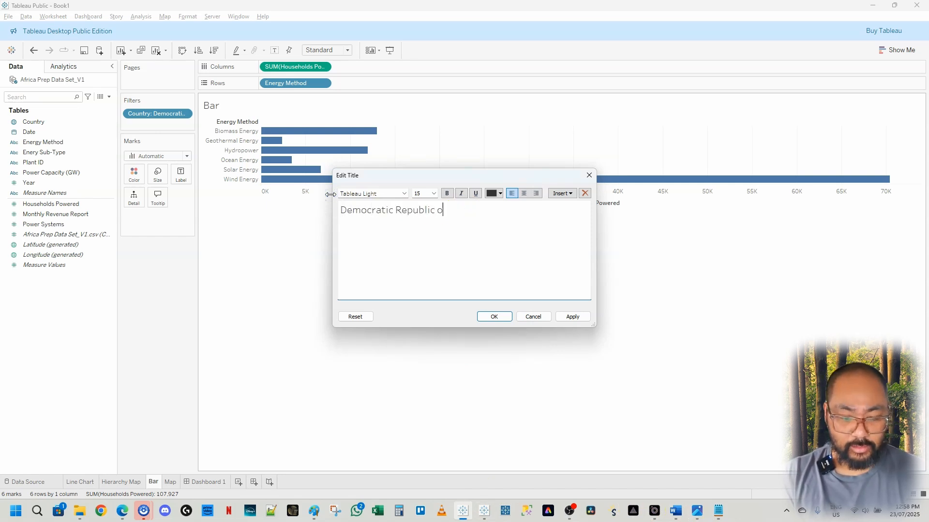
{"action": "left_click", "coordinate": [501, 317]}
{"action": "left_click", "coordinate": [210, 480]}
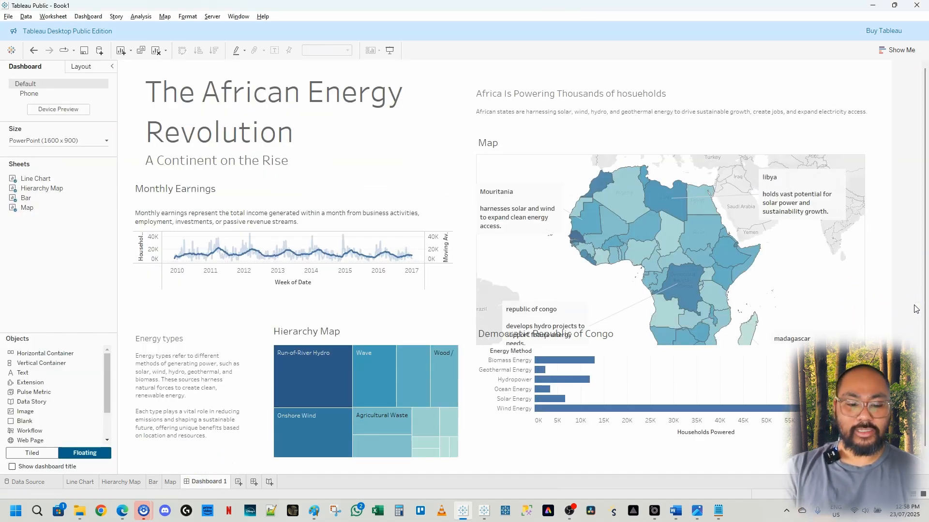
Extend the Monthly Earnings chart's lower edge down to just above the Hierarchy Map, and check the layout against Dashboard.png.
{"action": "left_click", "coordinate": [419, 282]}
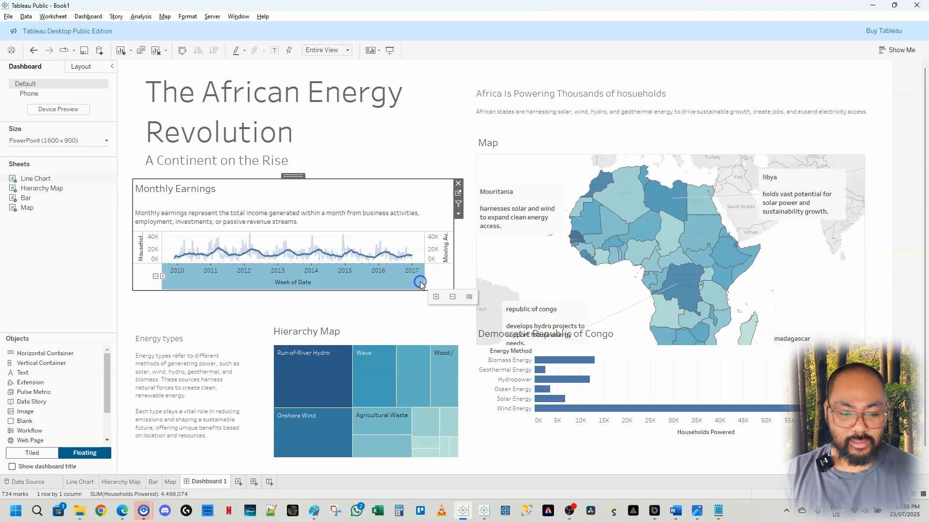
{"action": "left_click_drag", "start_coordinate": [399, 291], "coordinate": [403, 315]}
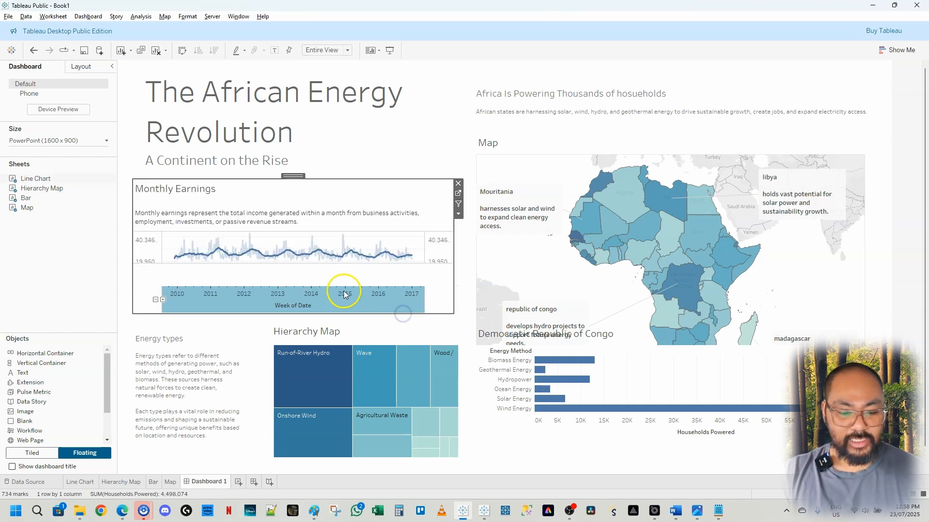
{"action": "left_click", "coordinate": [899, 241]}
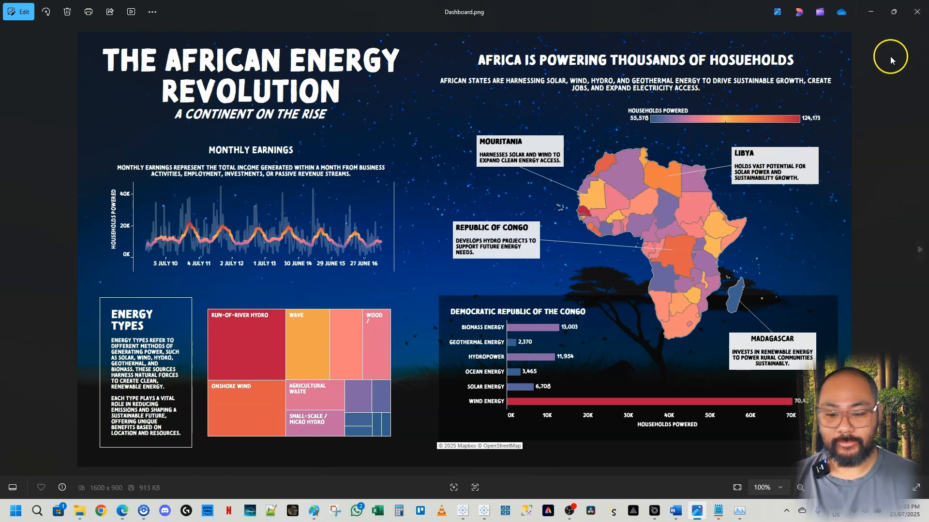
{"action": "left_click", "coordinate": [867, 18]}
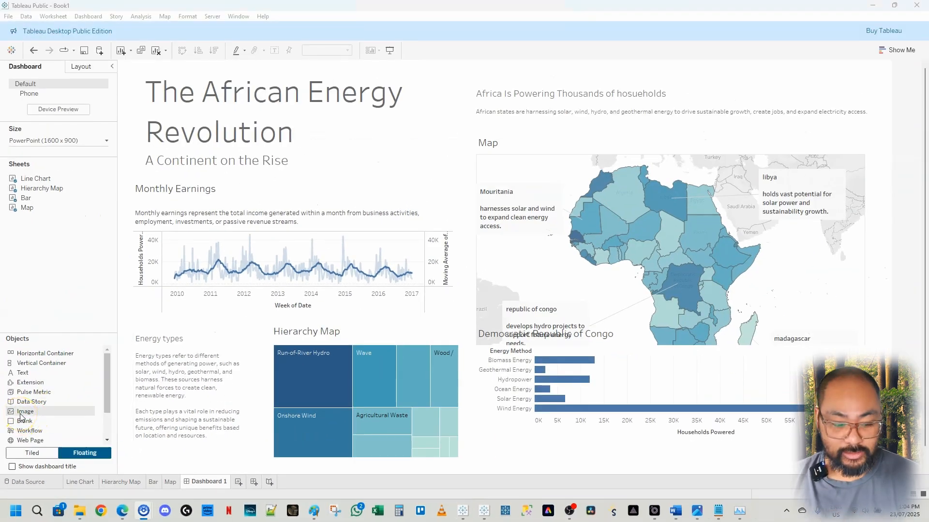
{"action": "left_click_drag", "start_coordinate": [20, 414], "coordinate": [339, 182]}
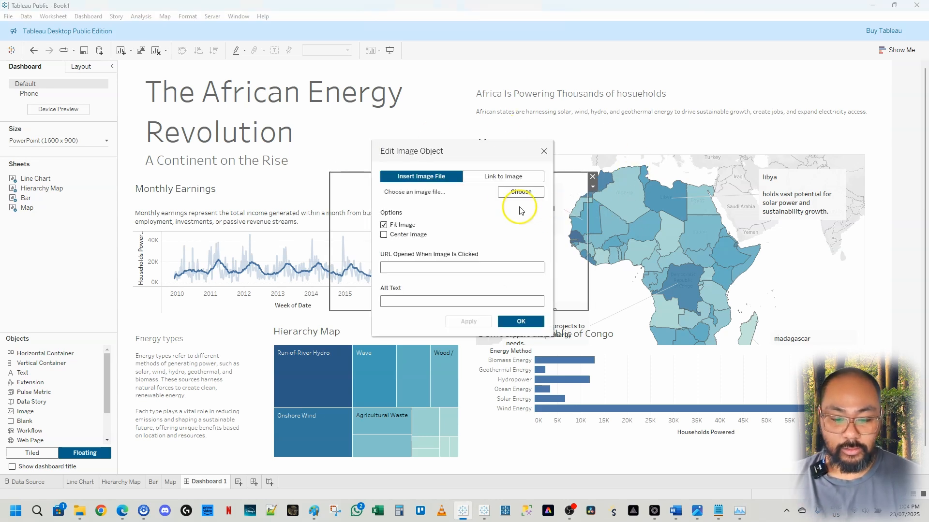
{"action": "left_click", "coordinate": [506, 193]}
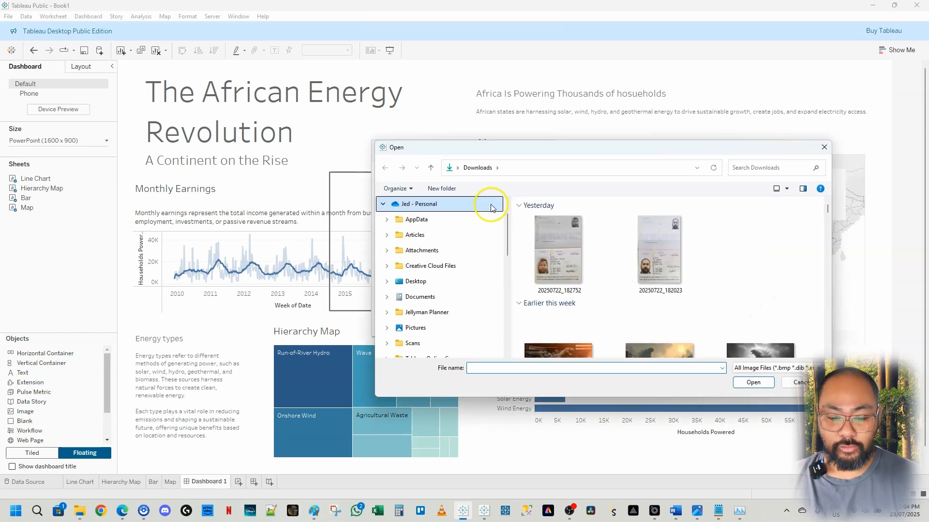
{"action": "left_click", "coordinate": [443, 220]}
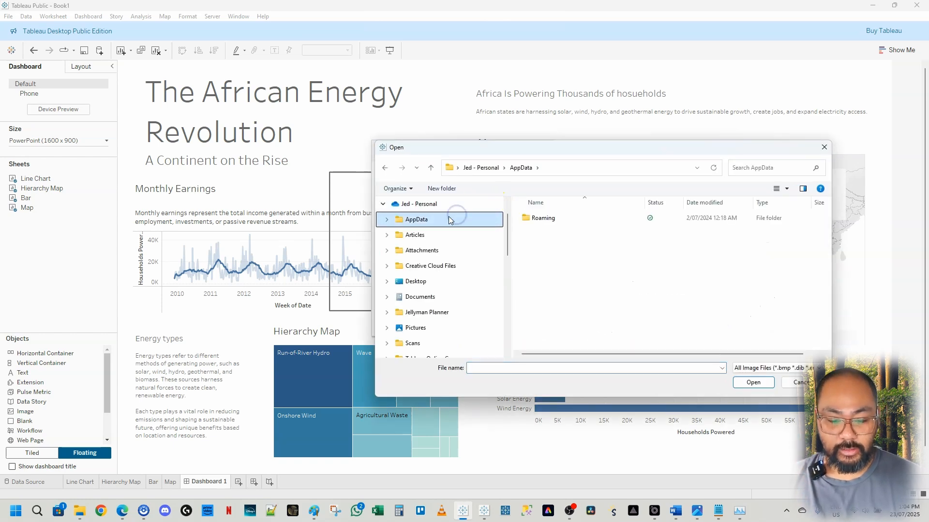
{"action": "left_click", "coordinate": [435, 297]}
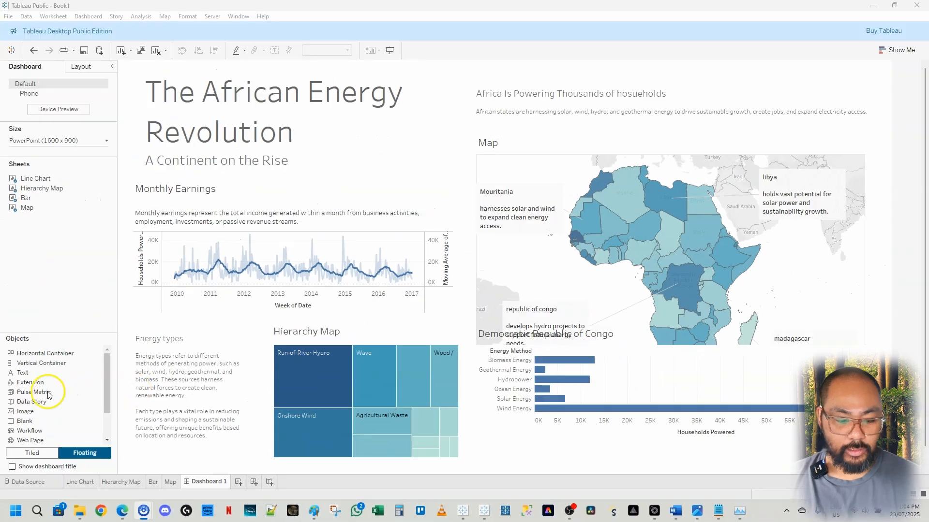
Add a floating image object with Background Wallpaper.png from the African Energy Revolution folder, using both Fit Image and Center Image.
{"action": "left_click_drag", "start_coordinate": [27, 415], "coordinate": [375, 203]}
{"action": "left_click_drag", "start_coordinate": [27, 411], "coordinate": [316, 220]}
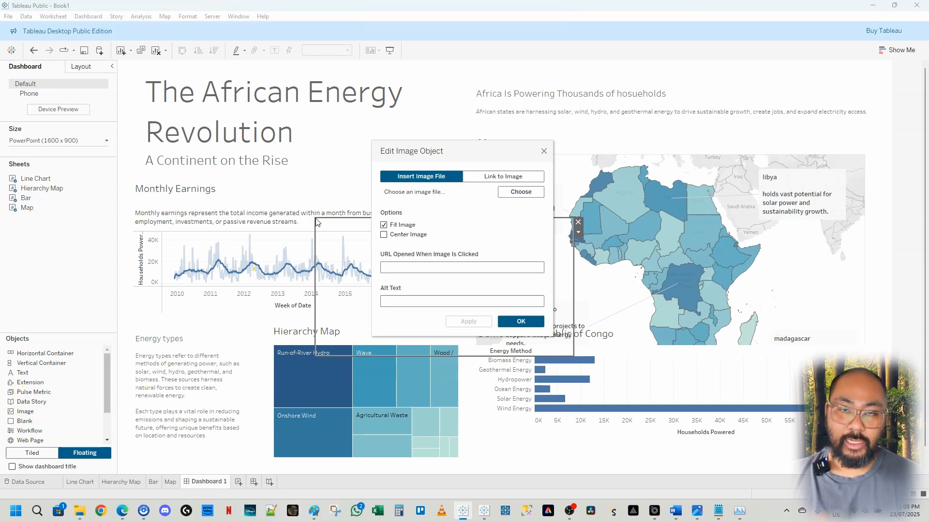
{"action": "left_click", "coordinate": [522, 193]}
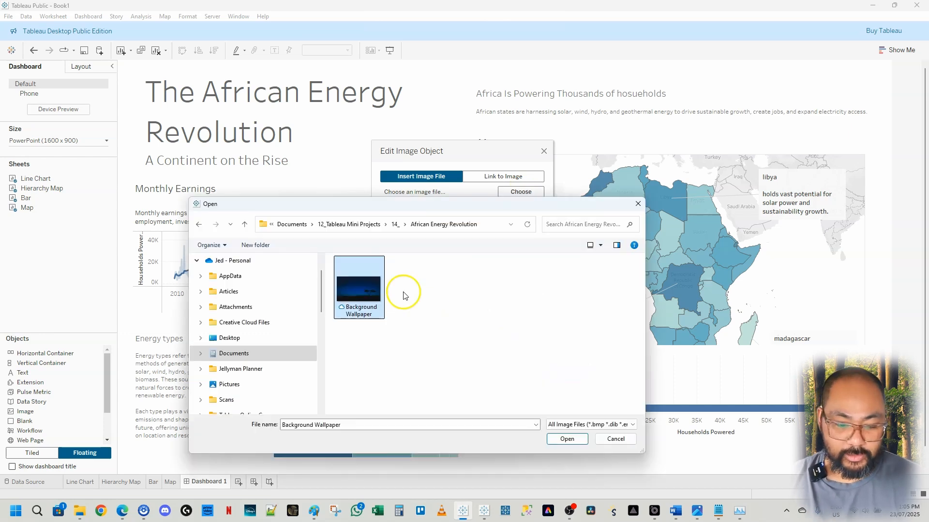
{"action": "left_click", "coordinate": [566, 439]}
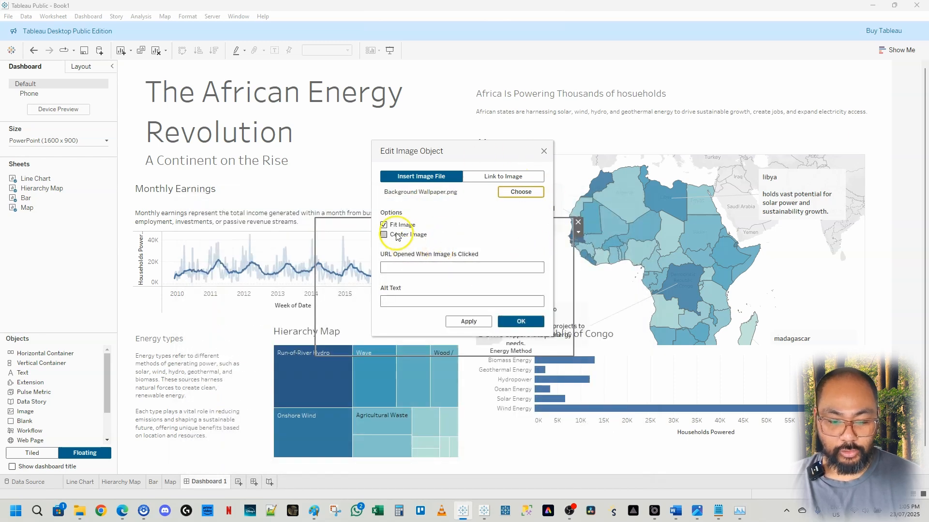
{"action": "left_click", "coordinate": [384, 236]}
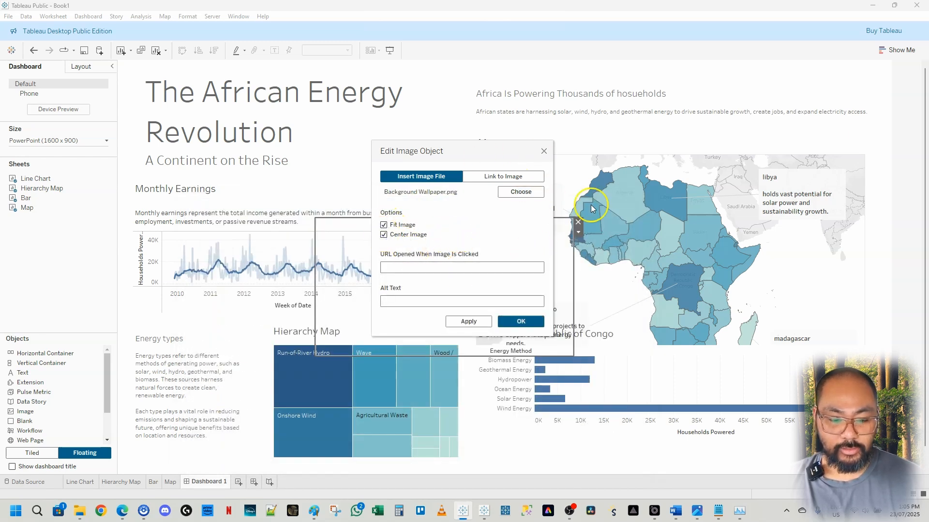
{"action": "left_click", "coordinate": [532, 323]}
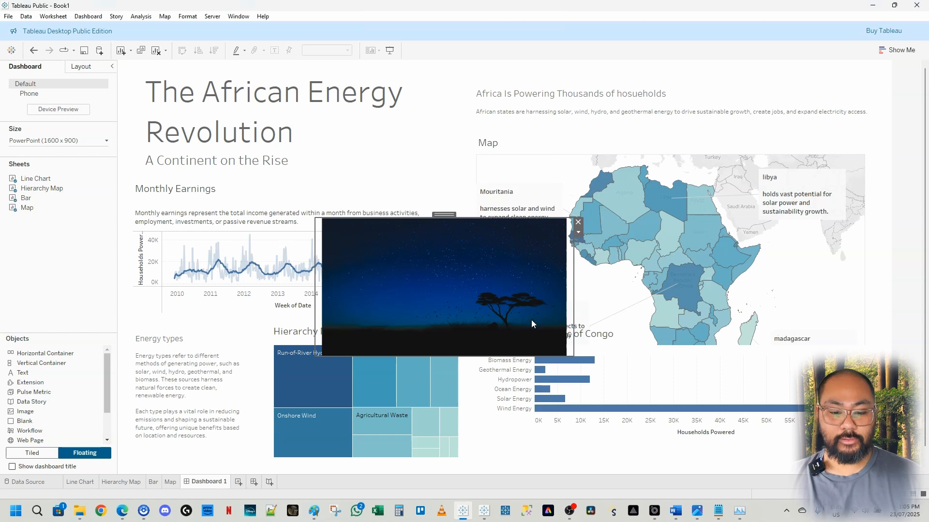
Position the Background Wallpaper.png image at x 0 and y 0 on the dashboard.
{"action": "left_click_drag", "start_coordinate": [442, 215], "coordinate": [398, 116]}
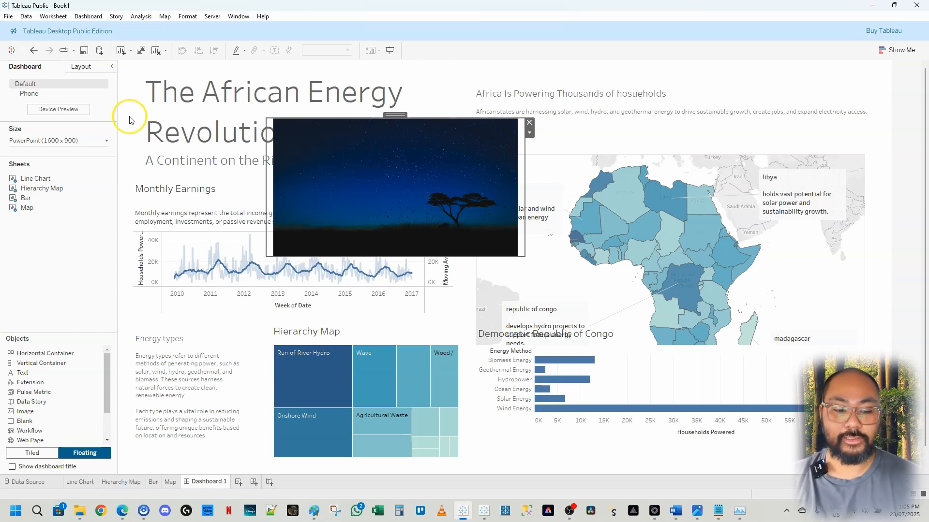
{"action": "left_click", "coordinate": [81, 67]}
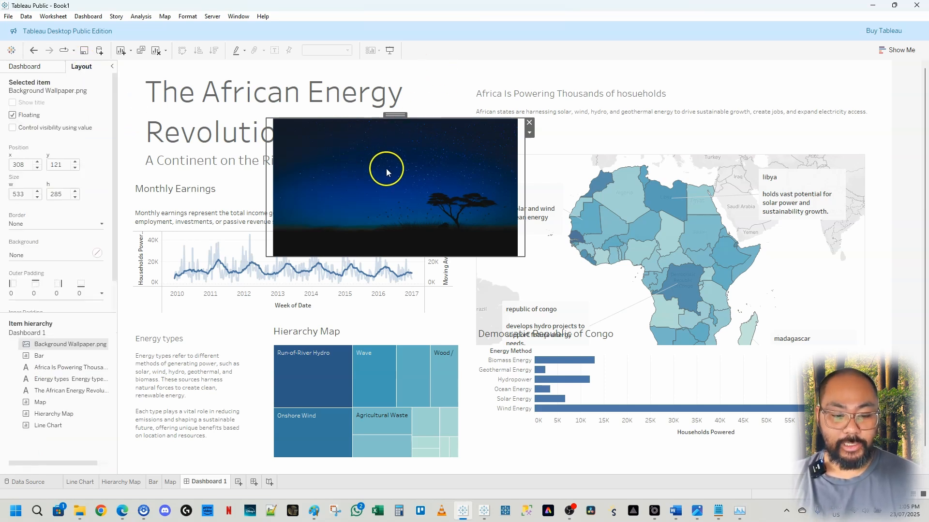
{"action": "left_click", "coordinate": [61, 165]}
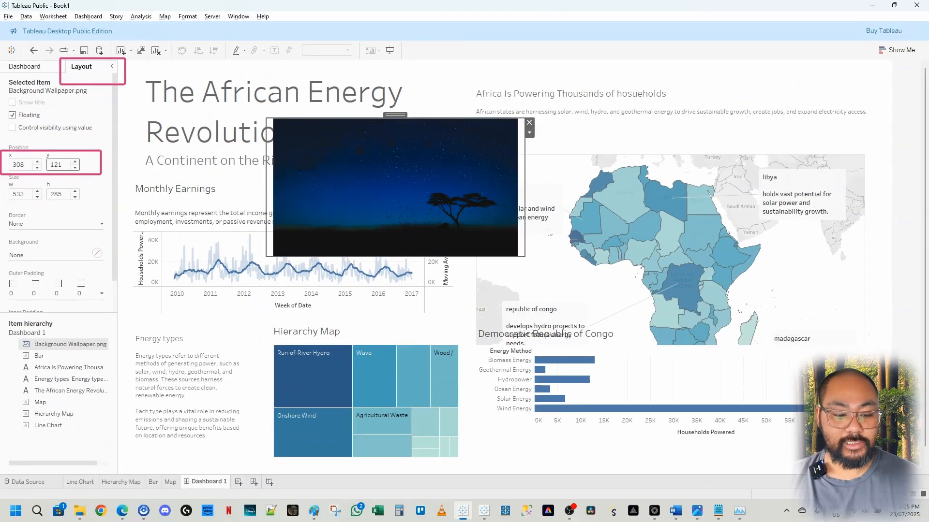
{"action": "left_click", "coordinate": [50, 220]}
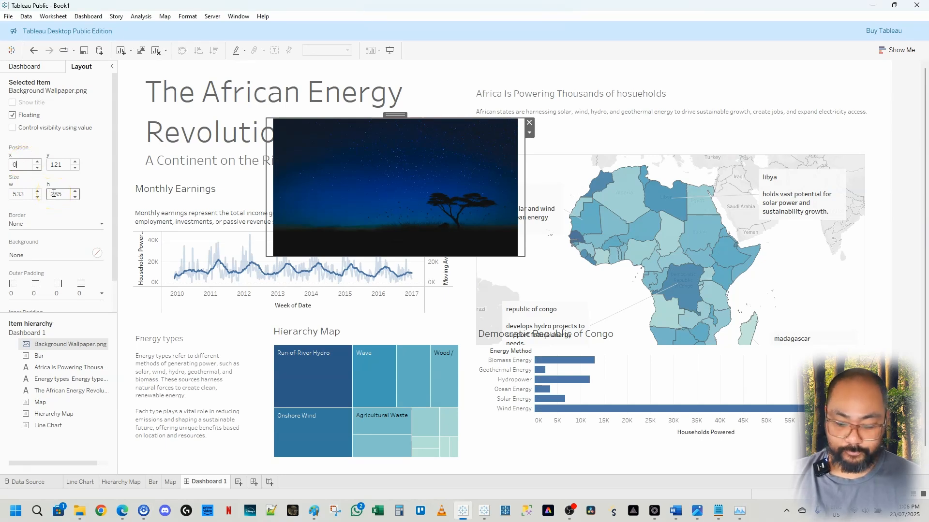
{"action": "key", "text": "Tab"}
{"action": "type", "text": "0"}
{"action": "key", "text": "Return"}
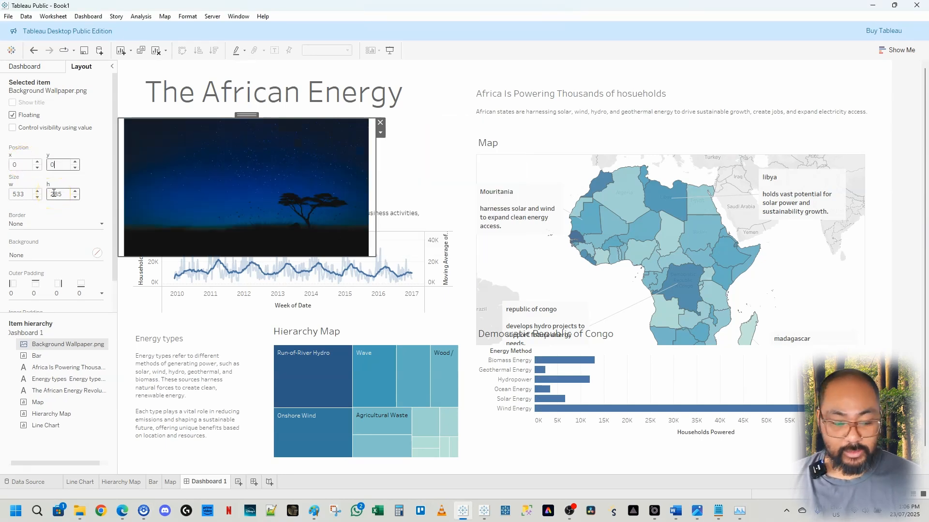
Set the Background Wallpaper.png image's size to 1600 wide and 900 high.
{"action": "key", "text": "Tab"}
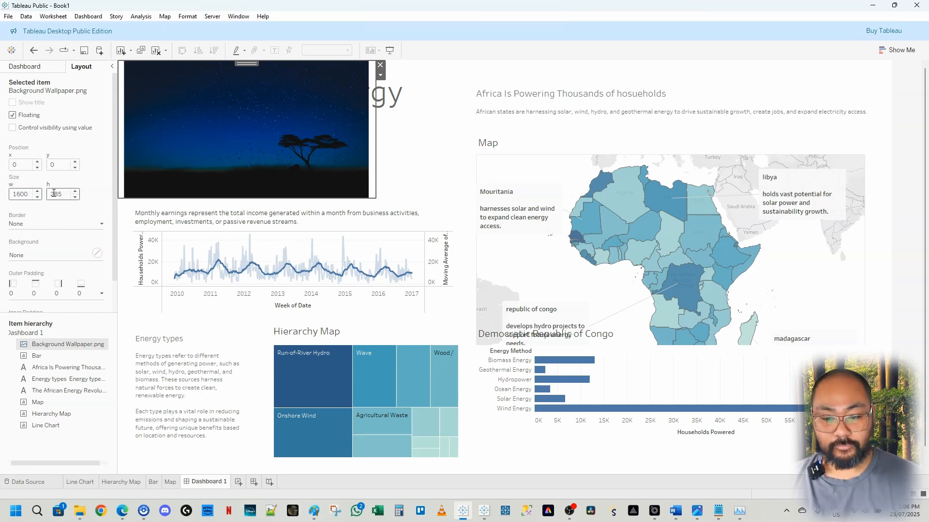
{"action": "type", "text": "1600"}
{"action": "key", "text": "Return"}
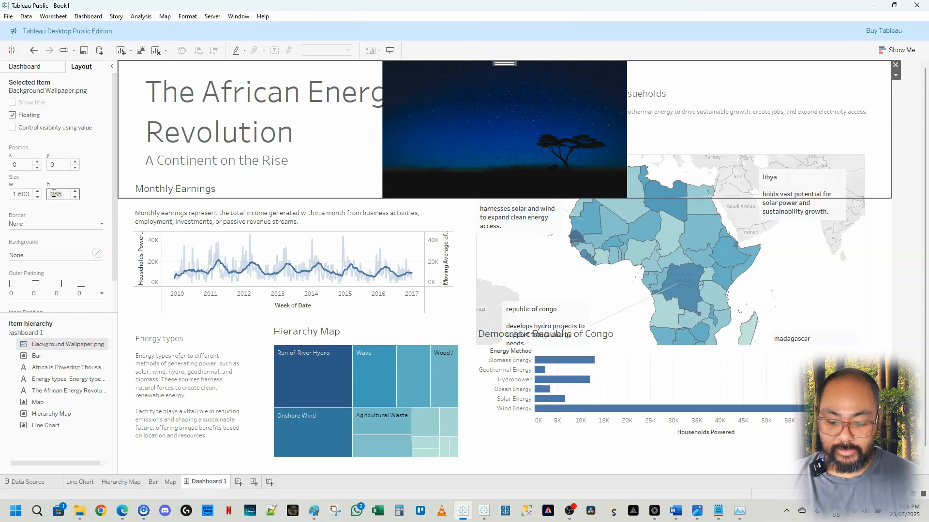
{"action": "key", "text": "Return"}
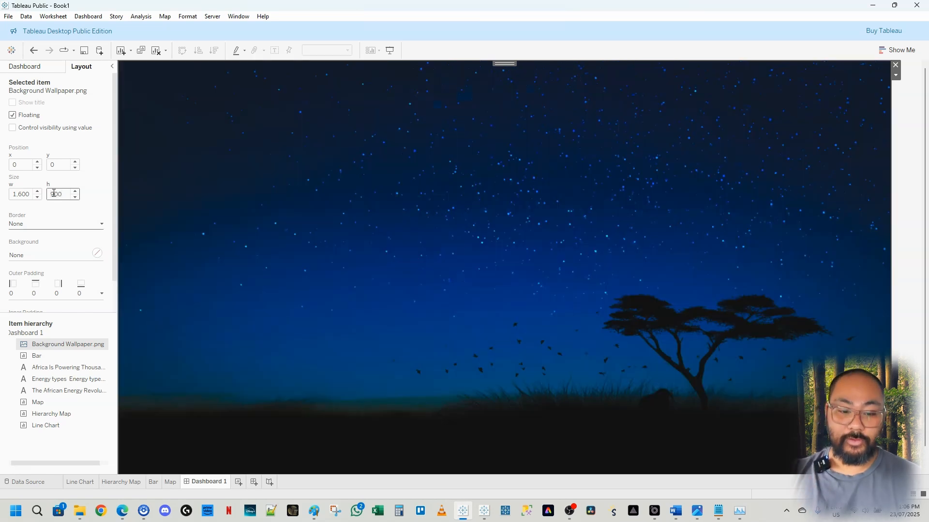
{"action": "left_click", "coordinate": [900, 253]}
{"action": "left_click", "coordinate": [587, 225]}
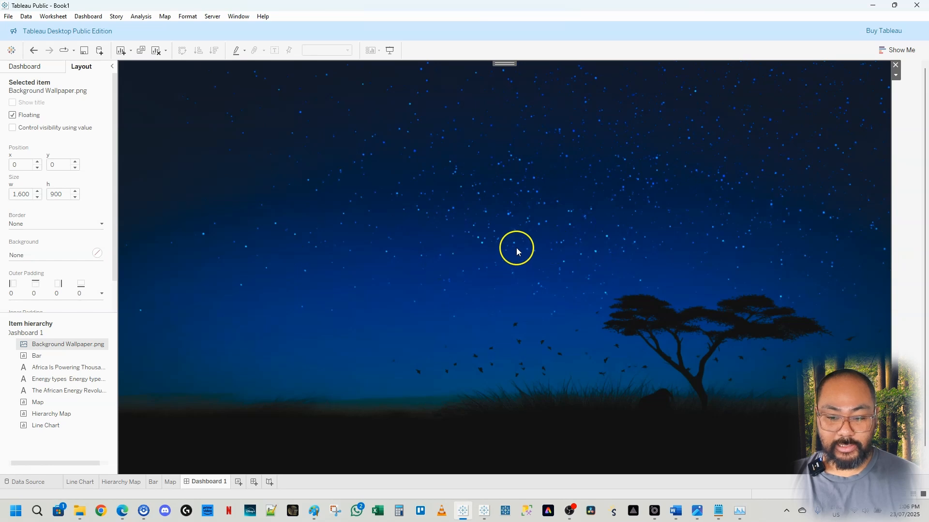
Send the Background Wallpaper.png image to the back of the dashboard's floating order.
{"action": "left_click", "coordinate": [896, 75]}
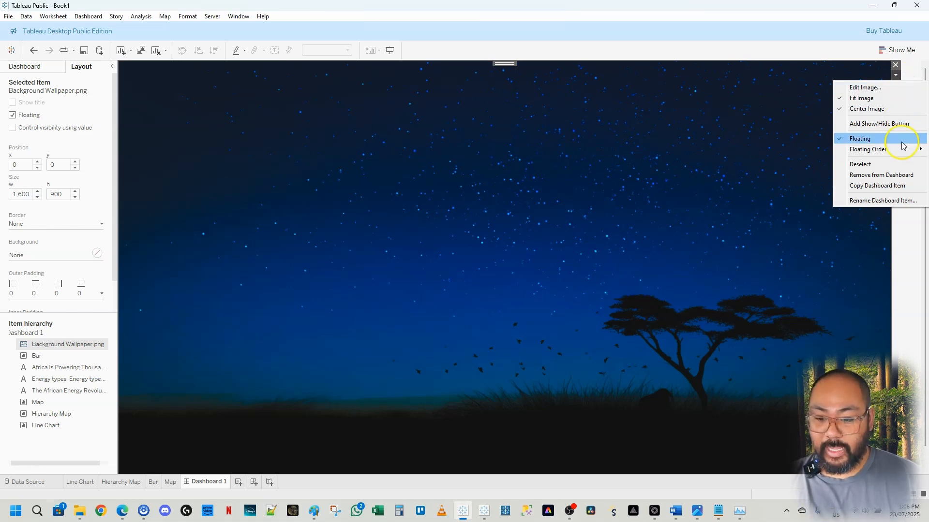
{"action": "mouse_move", "coordinate": [903, 150]}
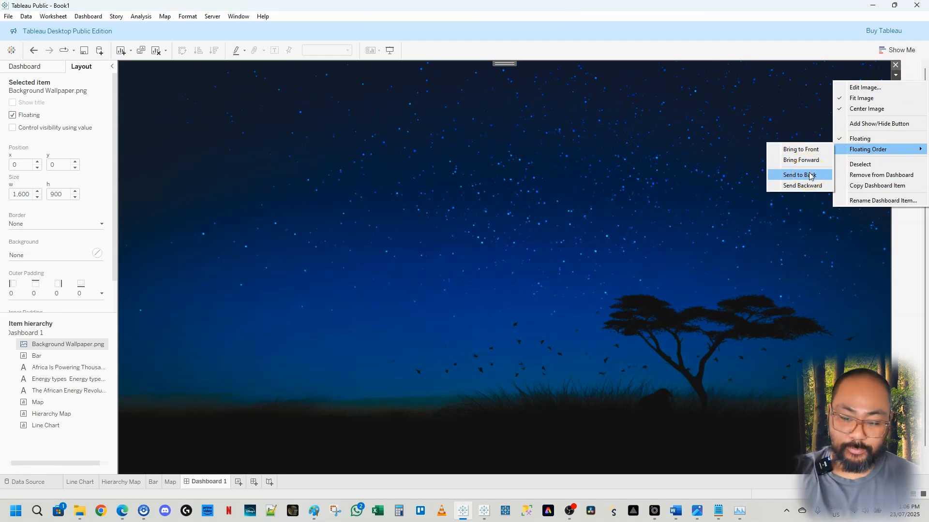
{"action": "left_click", "coordinate": [811, 176]}
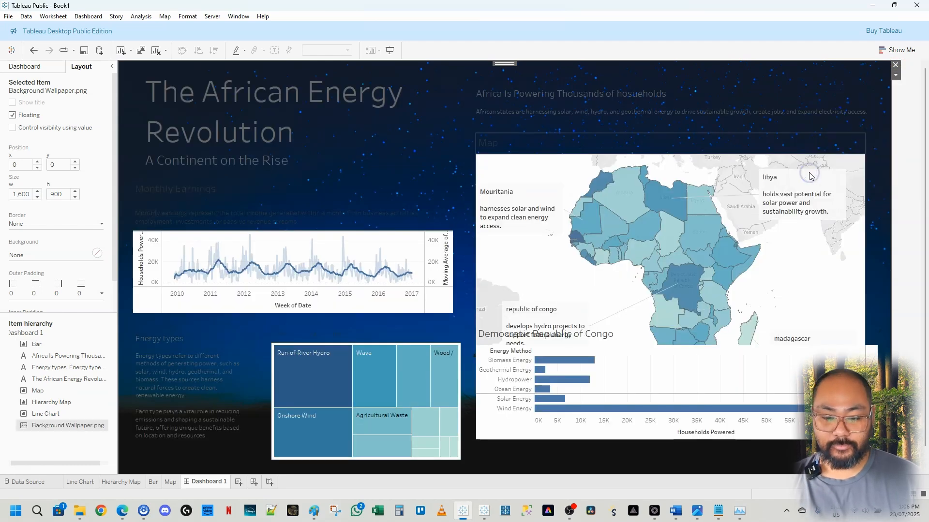
{"action": "left_click", "coordinate": [911, 169]}
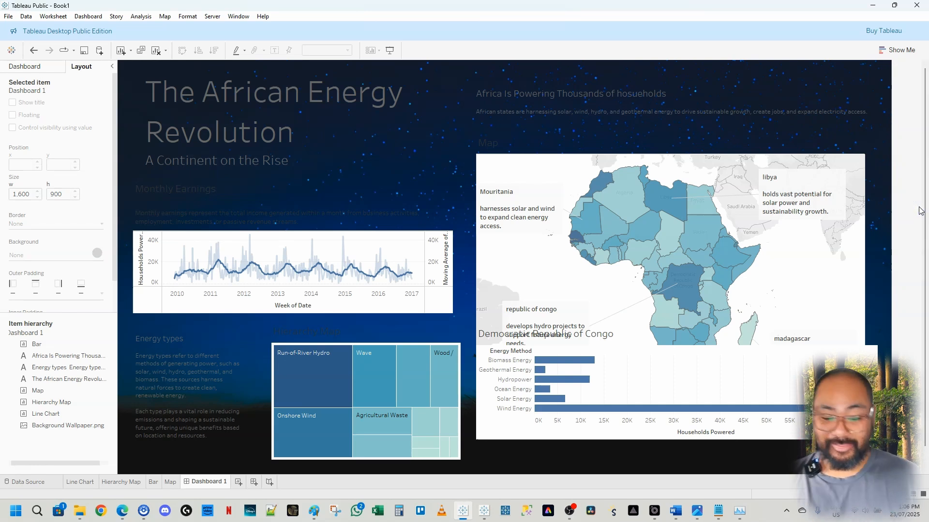
Set the Monthly Earnings line chart's worksheet shading to None.
{"action": "mouse_move", "coordinate": [708, 222]}
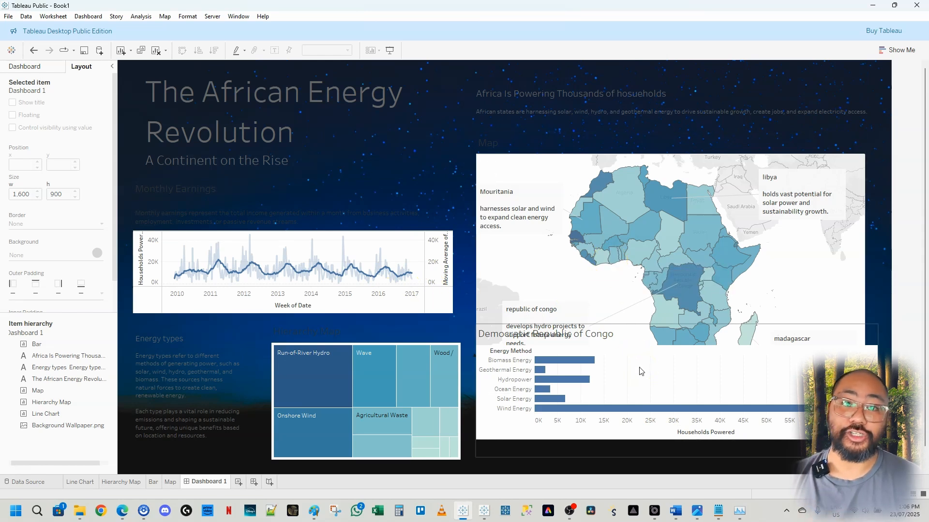
{"action": "left_click", "coordinate": [399, 198]}
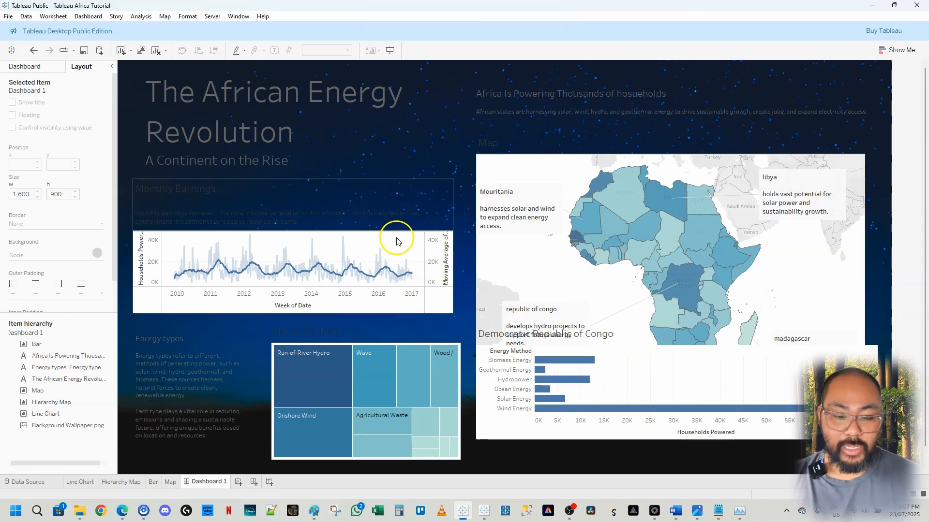
{"action": "right_click", "coordinate": [398, 255]}
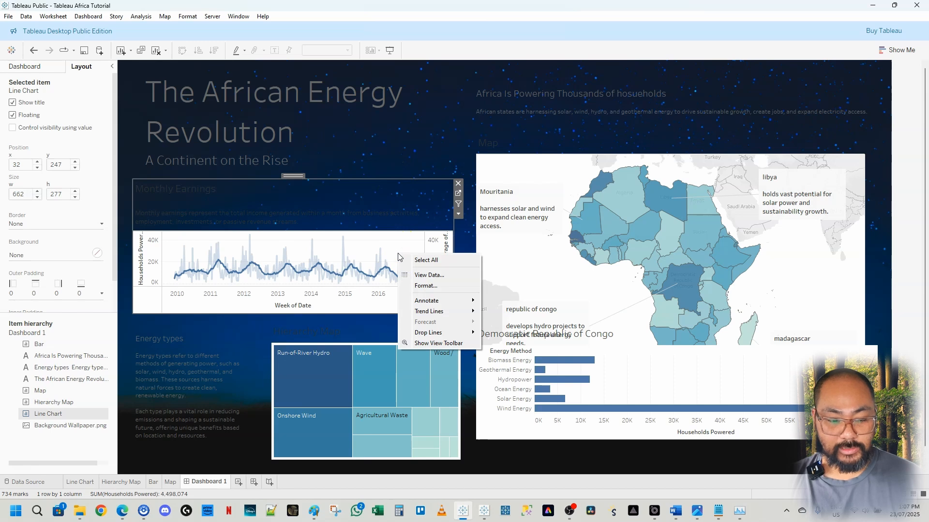
{"action": "left_click", "coordinate": [440, 285]}
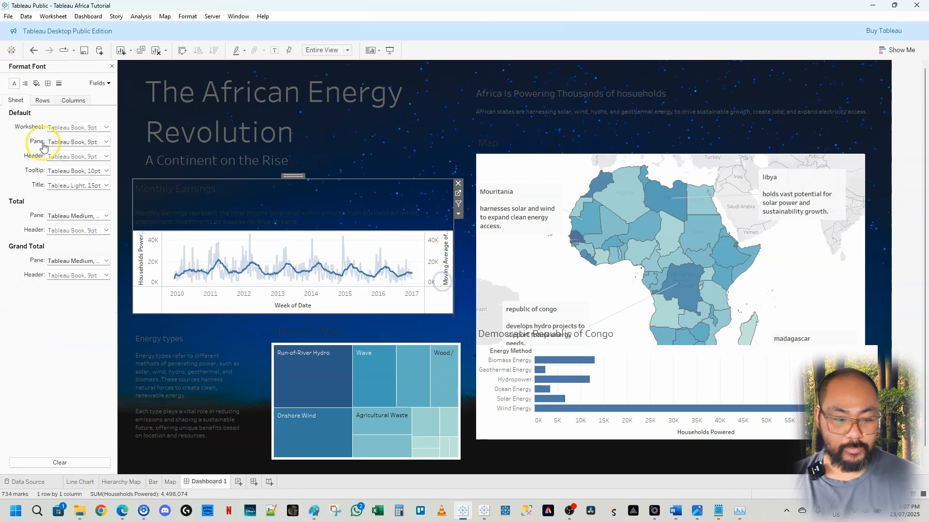
{"action": "left_click", "coordinate": [36, 83]}
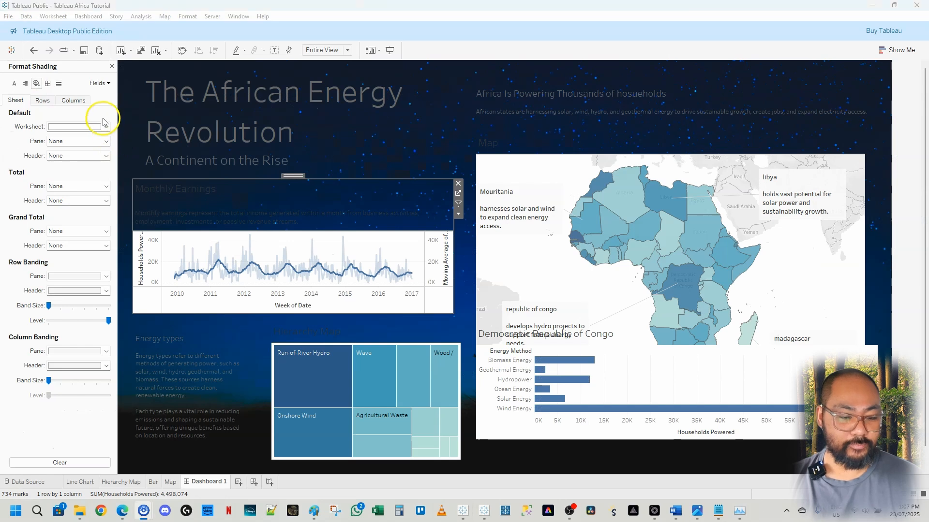
{"action": "left_click", "coordinate": [103, 125]}
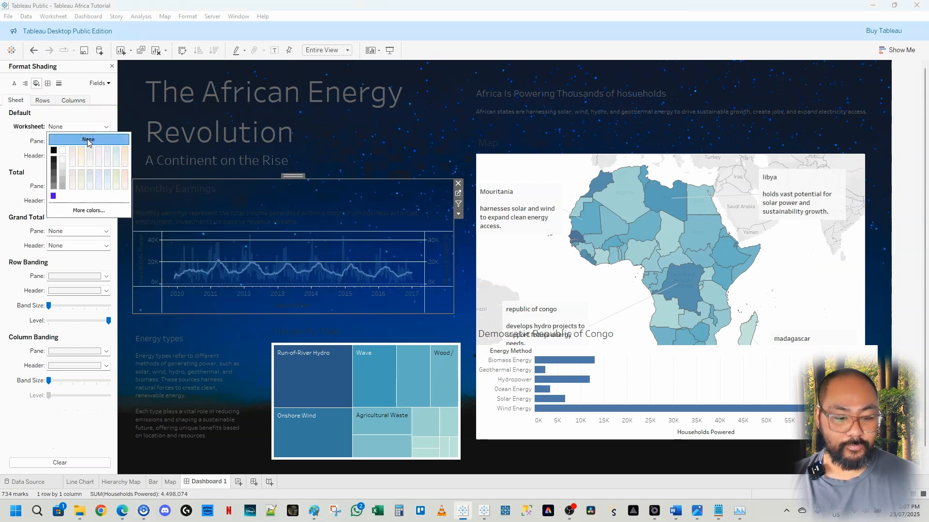
{"action": "left_click", "coordinate": [323, 301]}
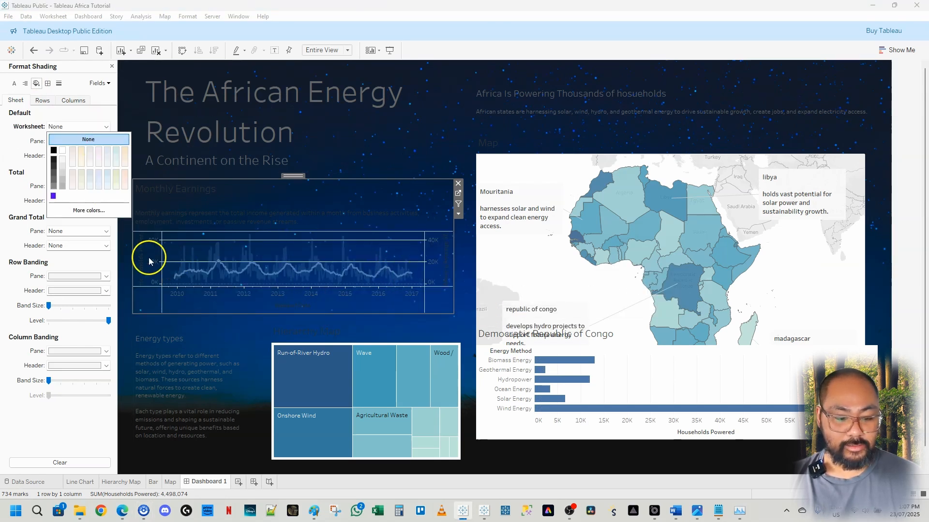
Set the Hierarchy Map treemap's worksheet shading to None.
{"action": "left_click", "coordinate": [409, 387]}
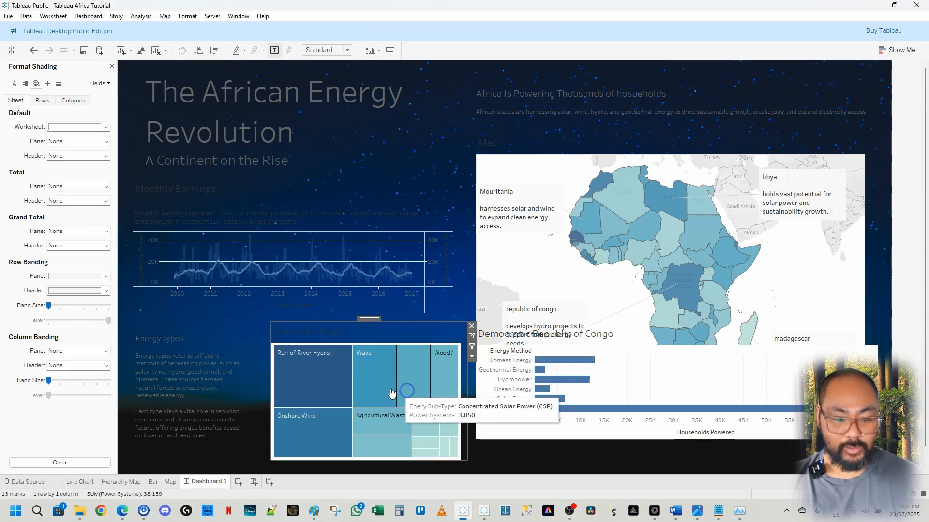
{"action": "key", "text": "alt"}
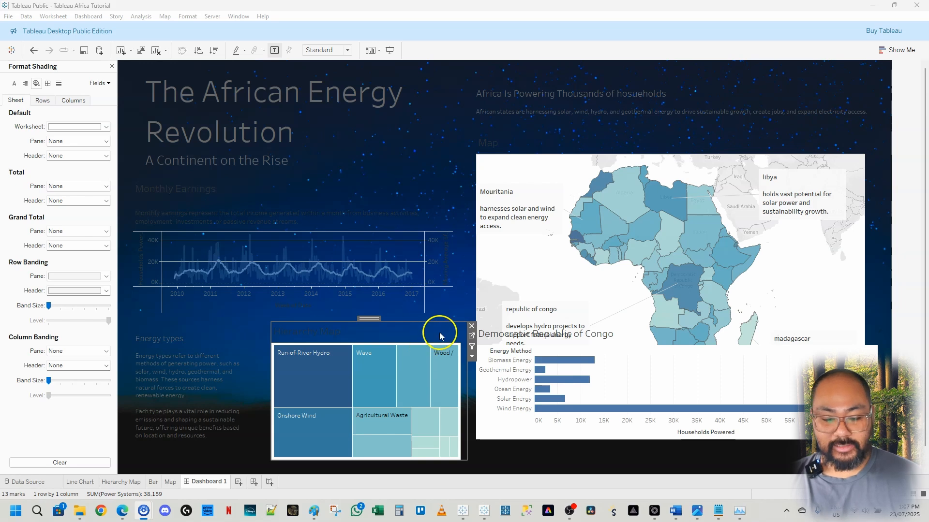
{"action": "left_click", "coordinate": [397, 330]}
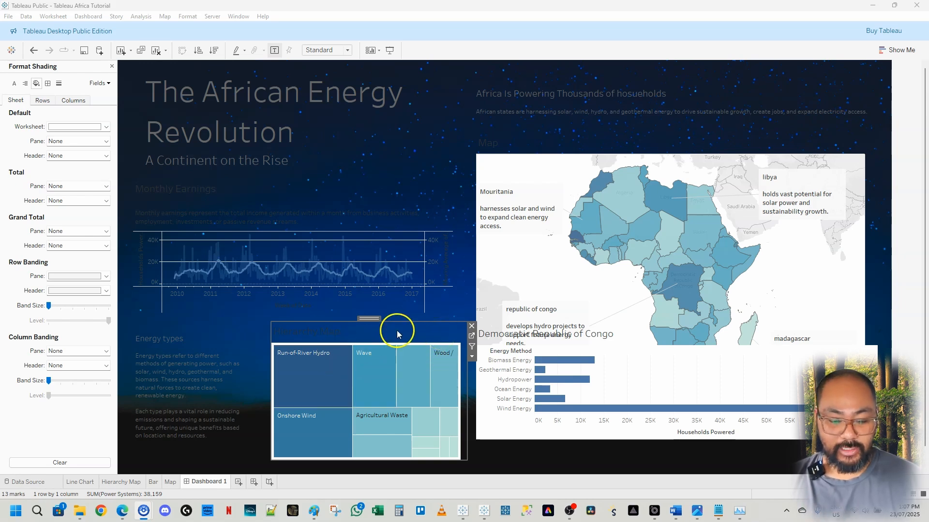
{"action": "left_click", "coordinate": [97, 127]}
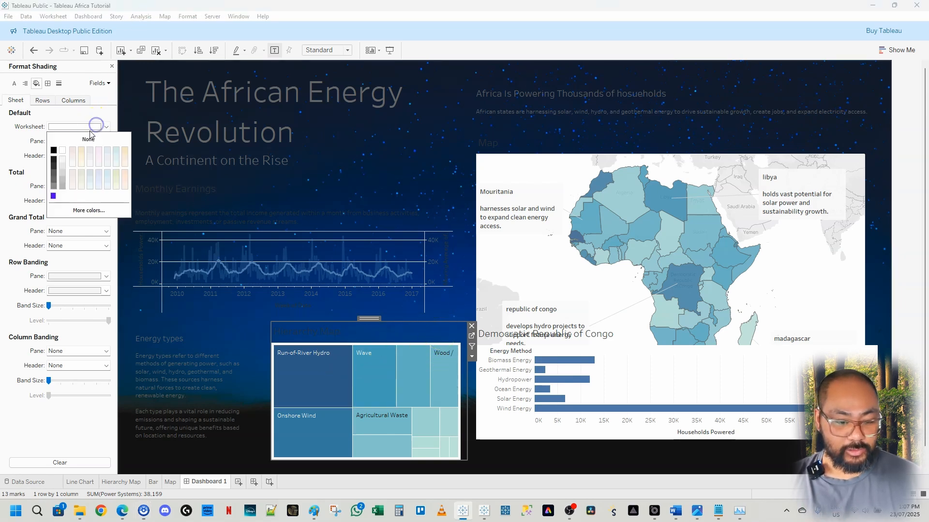
Set the Africa map's worksheet shading to None.
{"action": "left_click", "coordinate": [547, 161]}
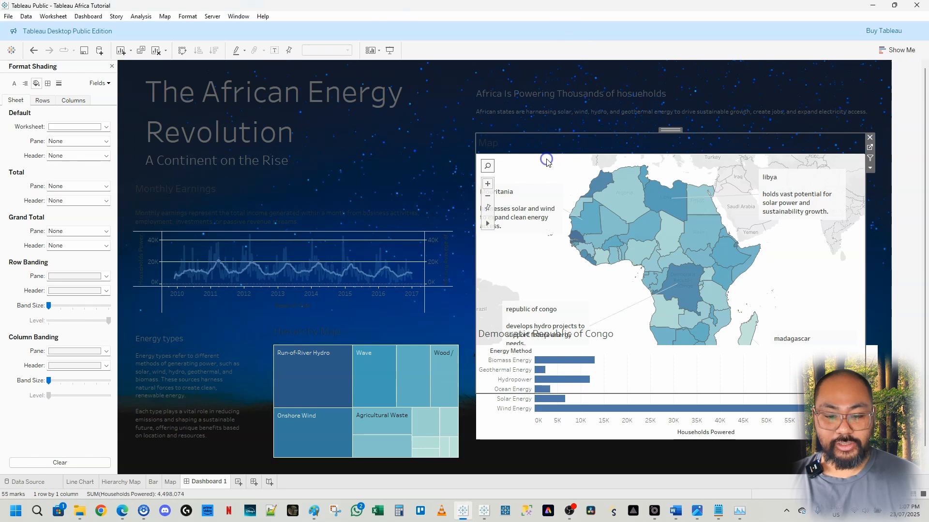
{"action": "left_click", "coordinate": [67, 126]}
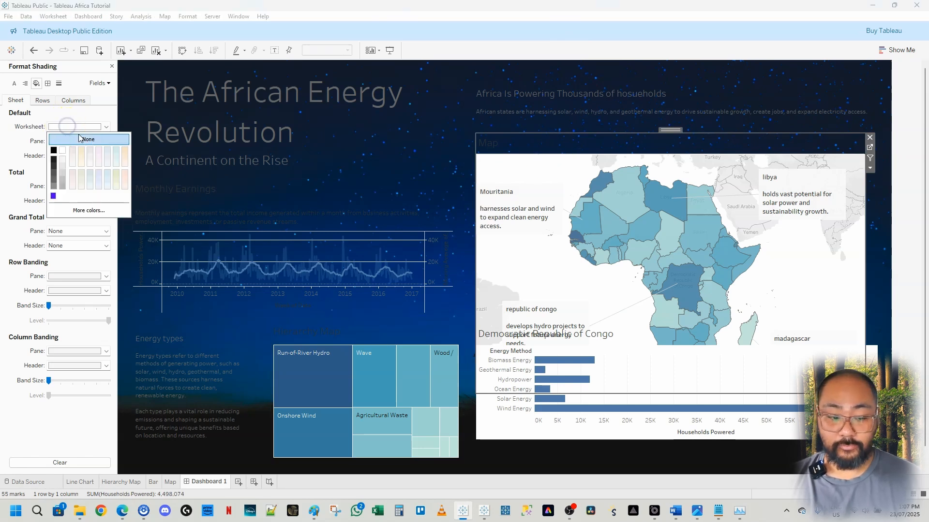
{"action": "left_click", "coordinate": [86, 141]}
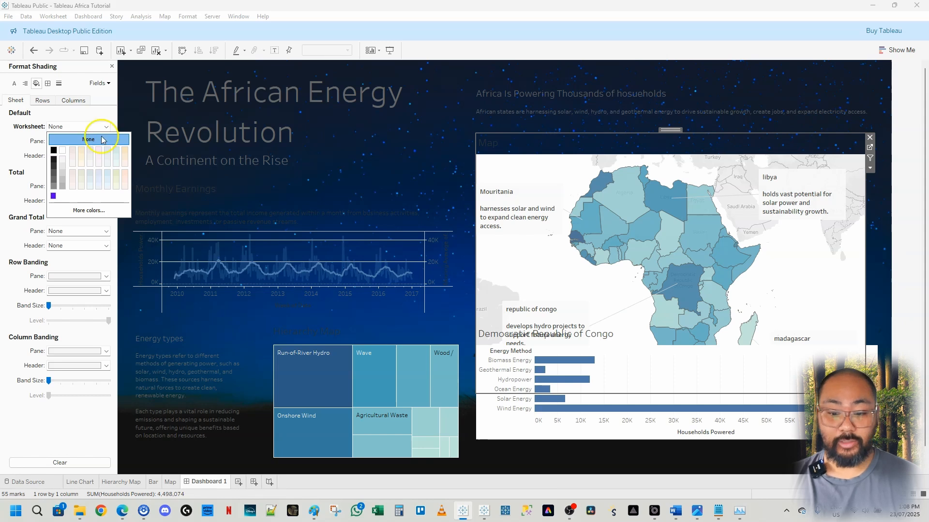
{"action": "left_click", "coordinate": [72, 138]}
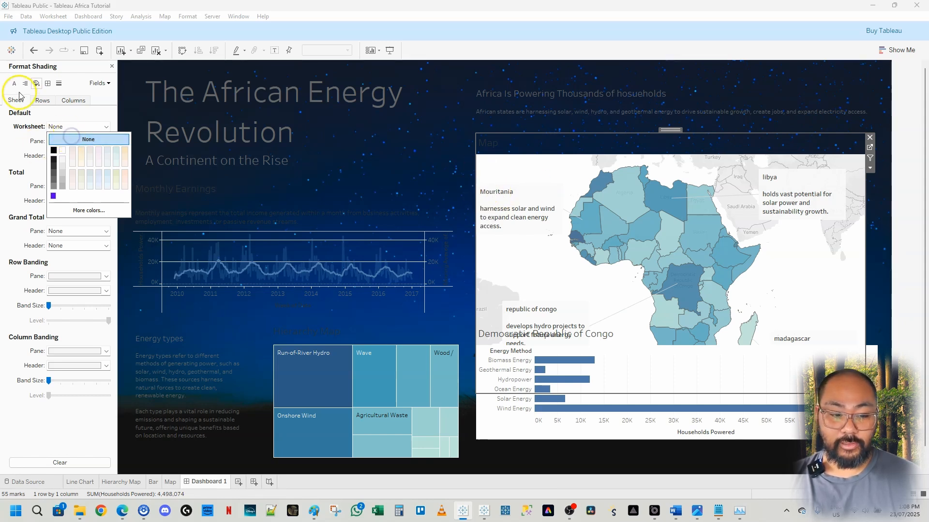
{"action": "left_click", "coordinate": [70, 113]}
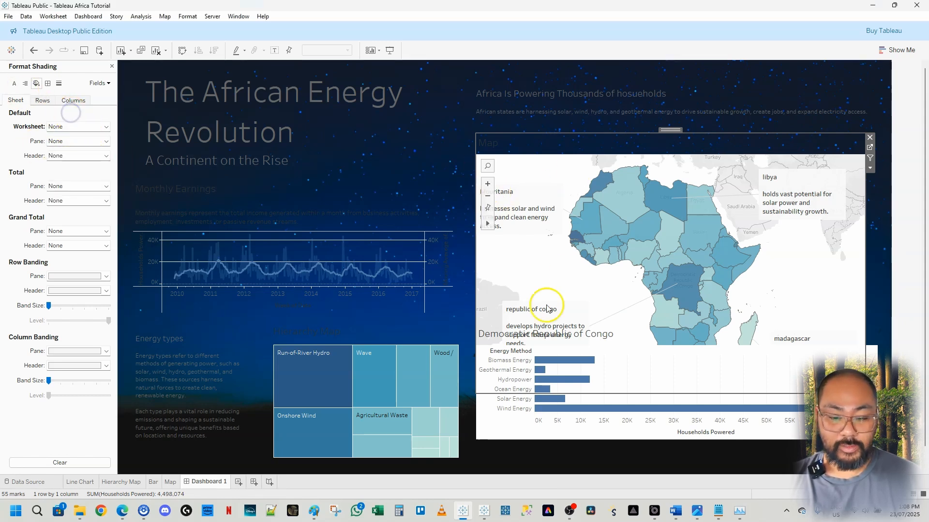
Set the worksheet shading of the Democratic Republic of Congo bar chart to None.
{"action": "left_click", "coordinate": [507, 425]}
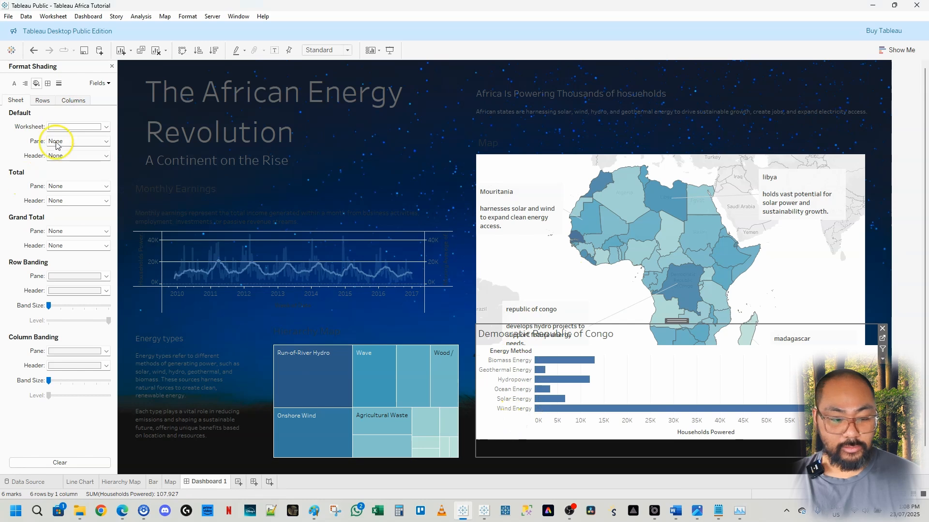
{"action": "left_click", "coordinate": [63, 126]}
{"action": "left_click", "coordinate": [81, 140]}
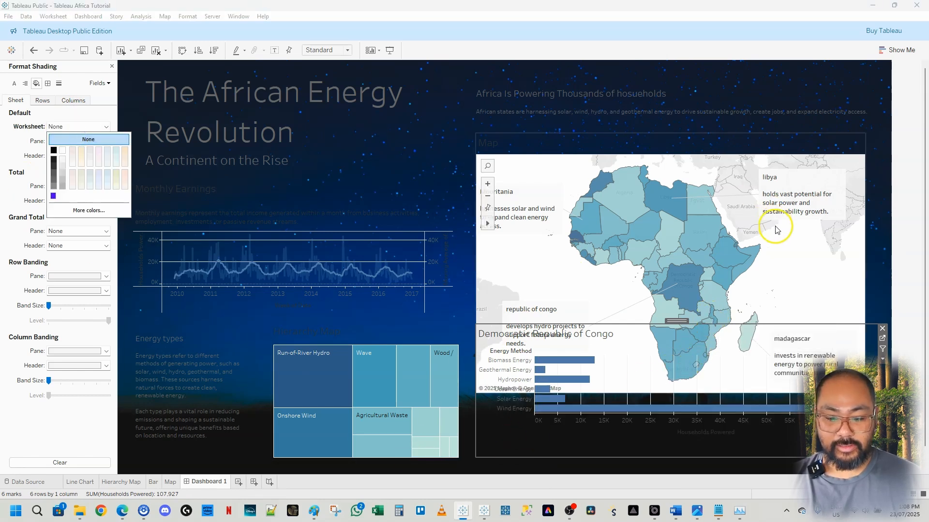
Open the Africa map's Background Layers settings, widen the pane and turn off the Base layer.
{"action": "left_click", "coordinate": [804, 276]}
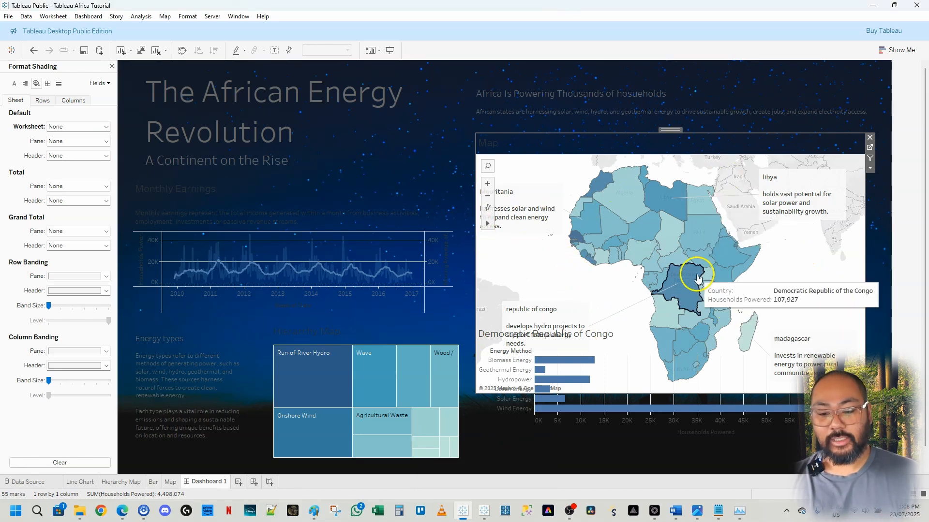
{"action": "left_click", "coordinate": [162, 18]}
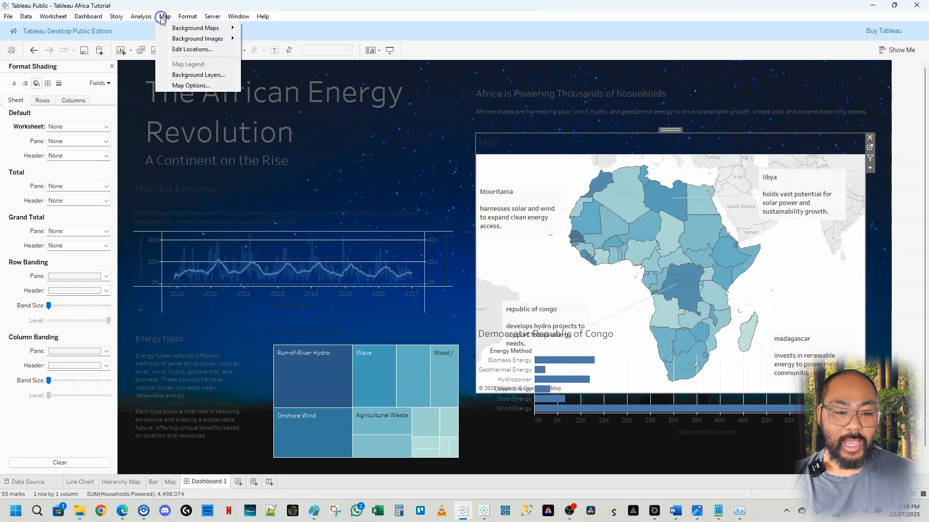
{"action": "left_click", "coordinate": [198, 75]}
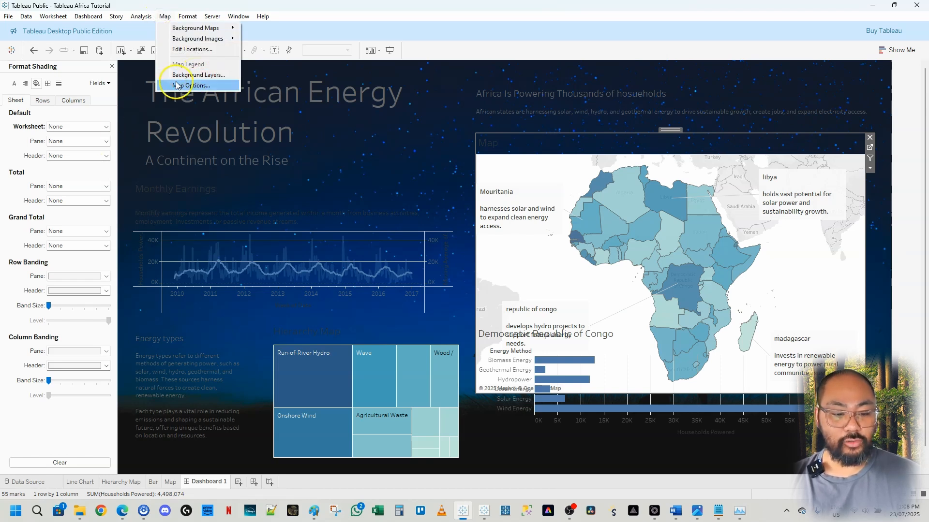
{"action": "left_click", "coordinate": [196, 74]}
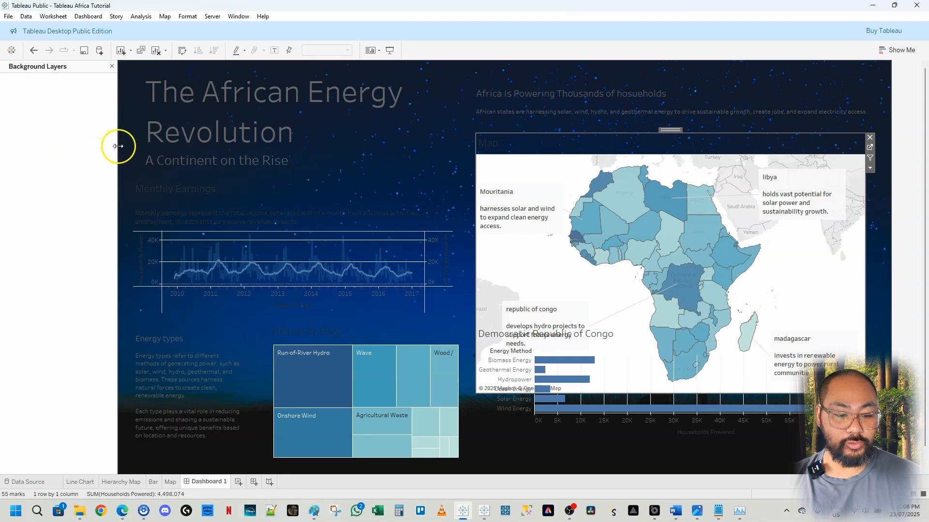
{"action": "left_click_drag", "start_coordinate": [116, 146], "coordinate": [200, 145]}
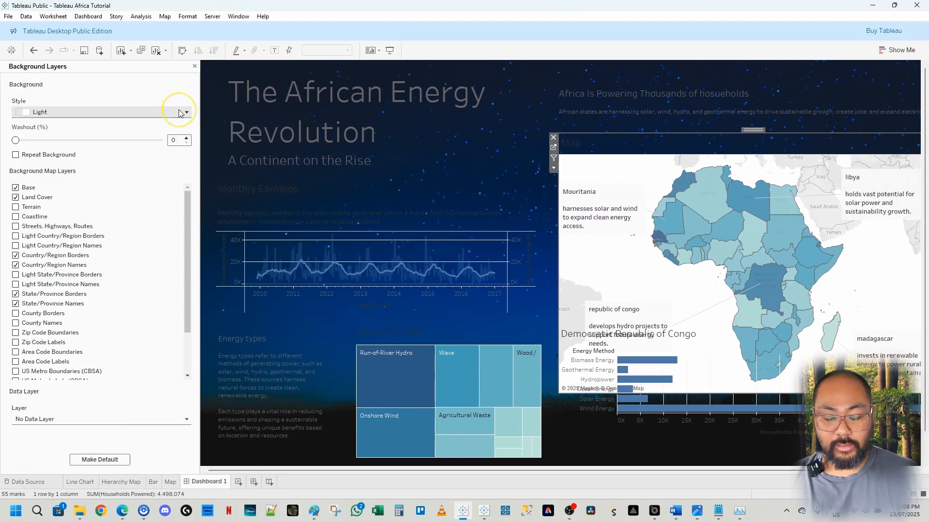
{"action": "left_click", "coordinate": [15, 189]}
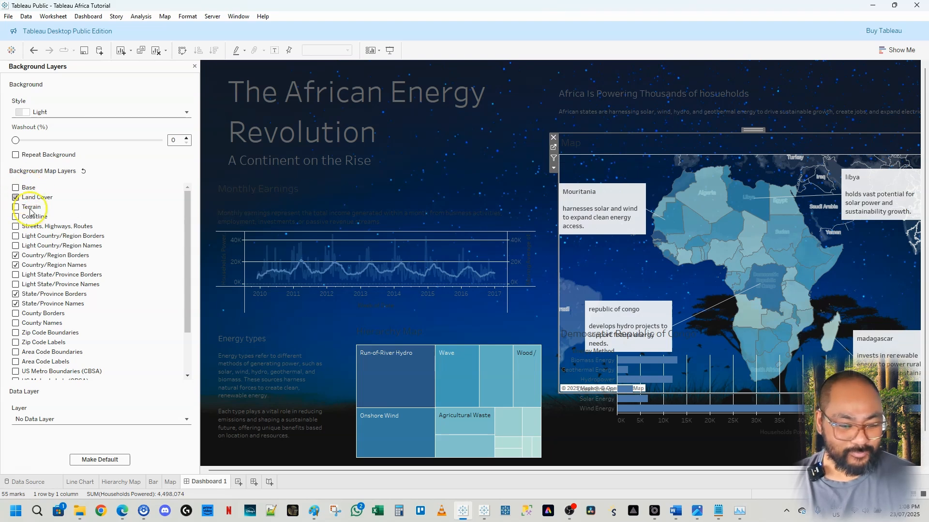
Compare the map with the reference Dashboard.png and turn off its Land Cover background layer in Tableau.
{"action": "left_click", "coordinate": [697, 512]}
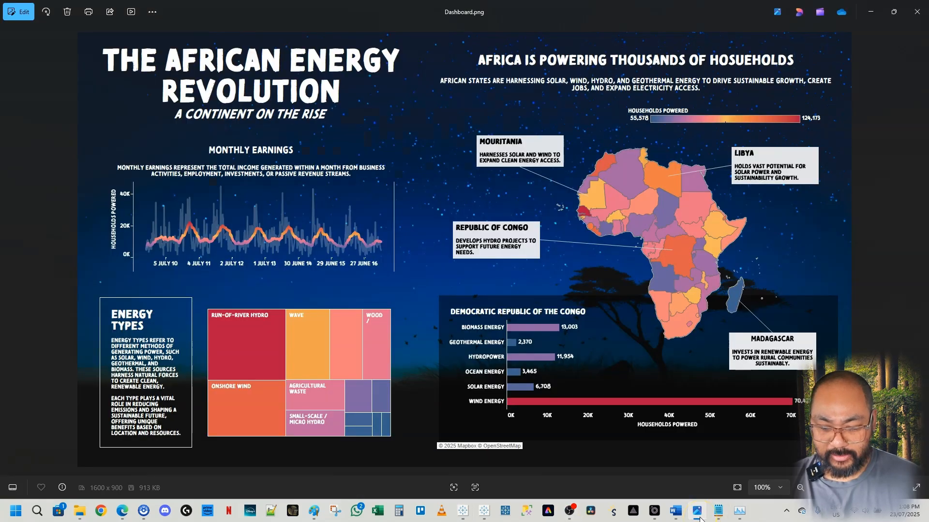
{"action": "right_click", "coordinate": [697, 512]}
{"action": "left_click", "coordinate": [871, 12]}
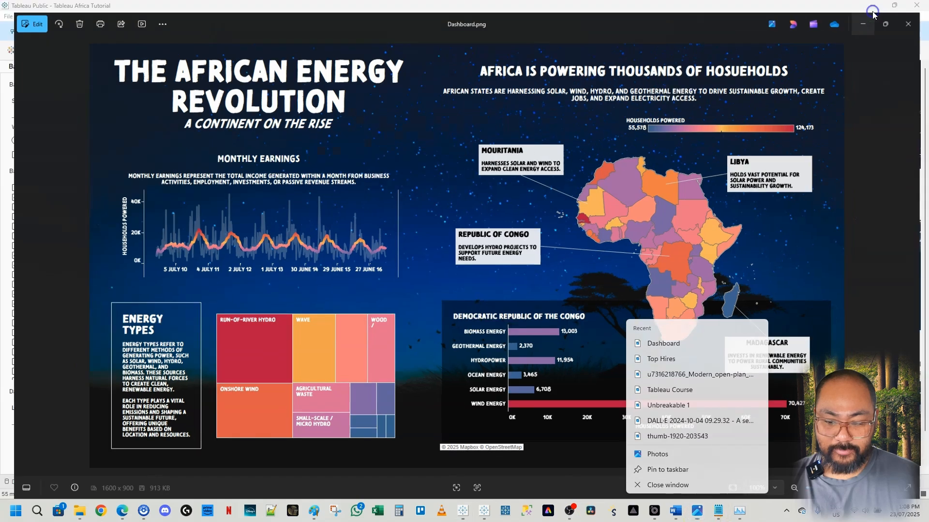
{"action": "left_click", "coordinate": [15, 197]}
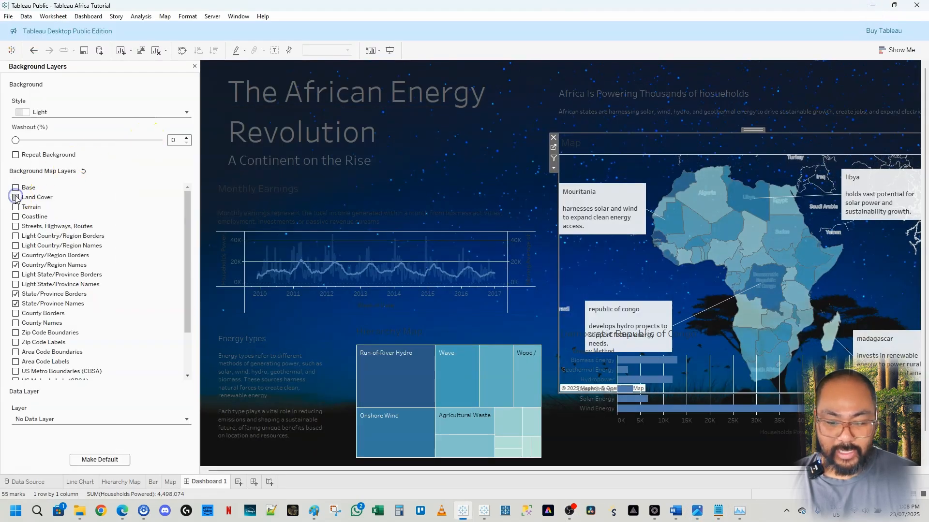
Turn off the map's Country/Region Borders, Country/Region Names, State/Province Borders and State/Province Names background layers, then close the layer settings.
{"action": "left_click", "coordinate": [15, 255]}
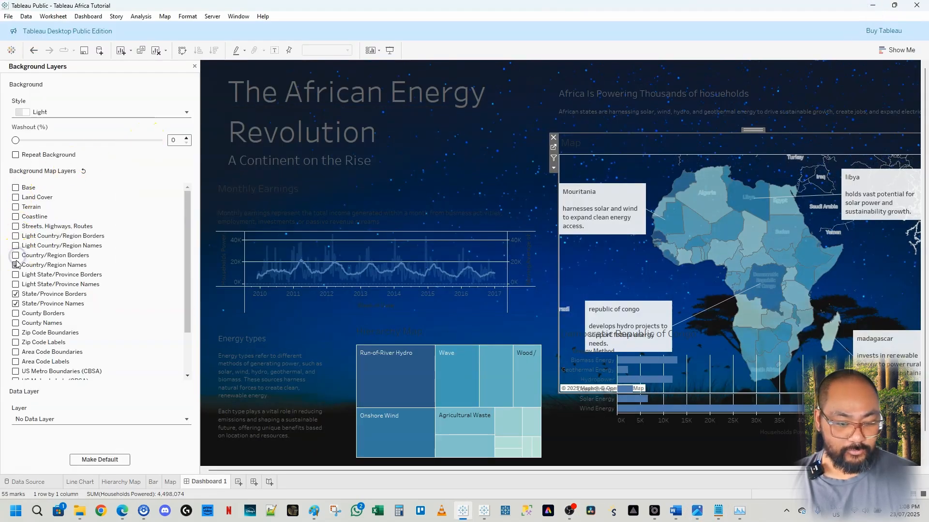
{"action": "left_click", "coordinate": [16, 265]}
{"action": "left_click", "coordinate": [16, 294]}
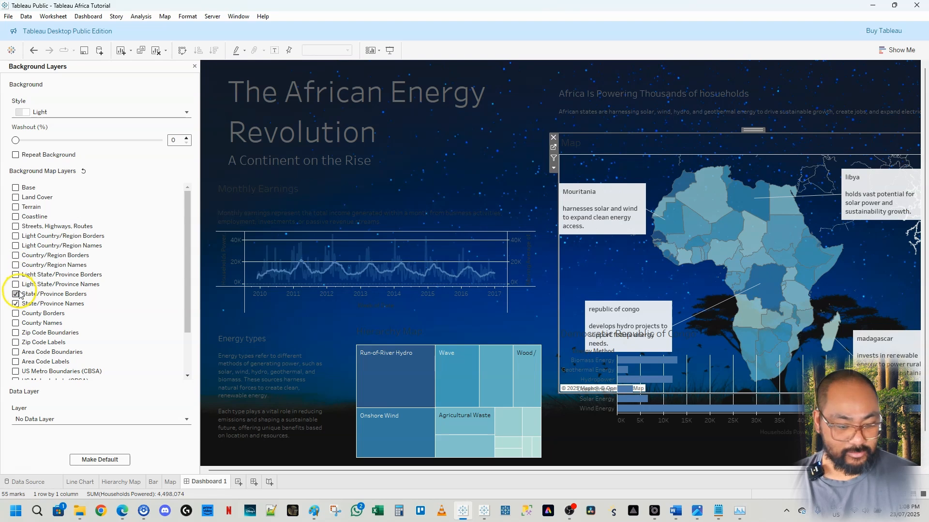
{"action": "left_click", "coordinate": [16, 304]}
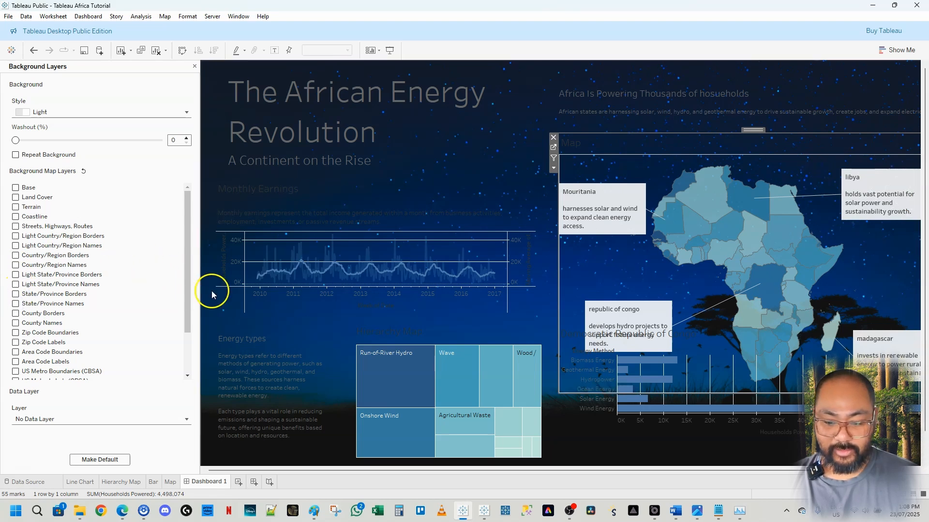
{"action": "scroll", "coordinate": [185, 296], "scroll_direction": "down", "scroll_amount": 3}
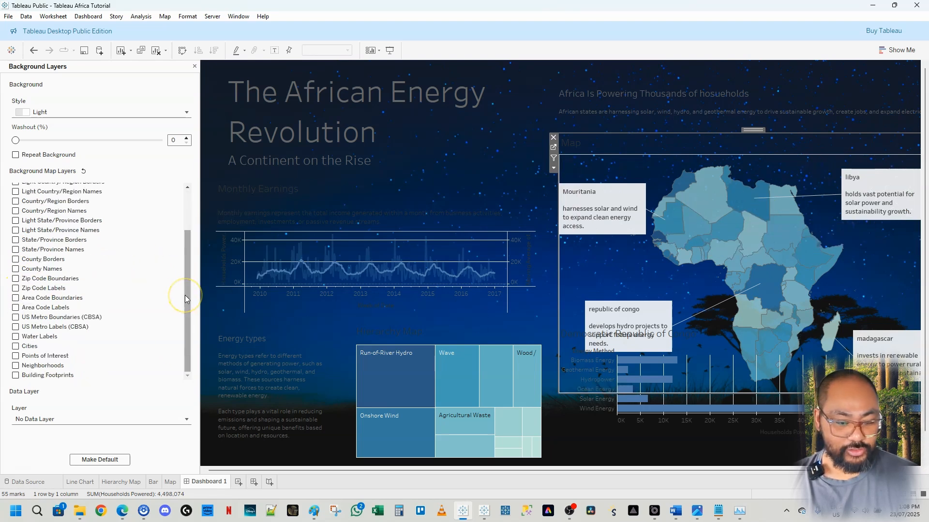
{"action": "scroll", "coordinate": [186, 296], "scroll_direction": "up", "scroll_amount": 3}
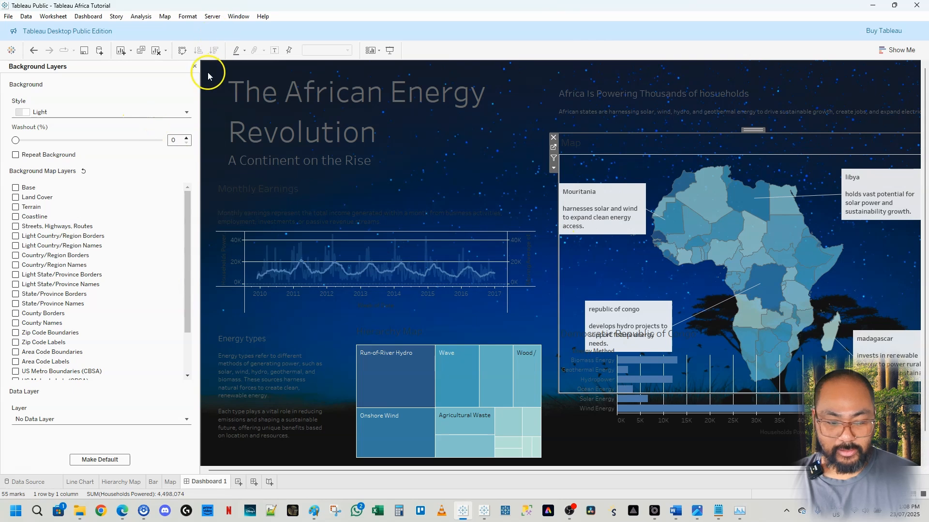
{"action": "left_click", "coordinate": [195, 66]}
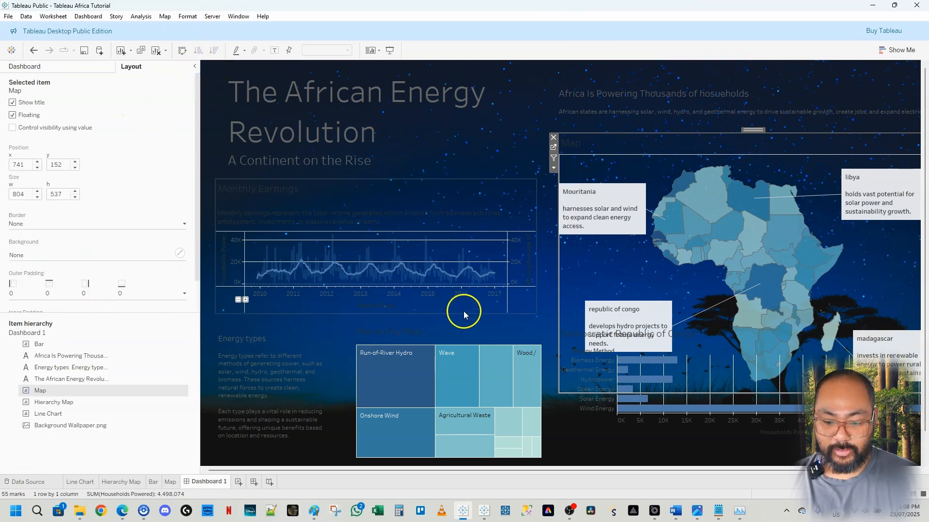
Set the font color of all text in the workbook formatting to white and narrow the formatting pane.
{"action": "left_click", "coordinate": [596, 446]}
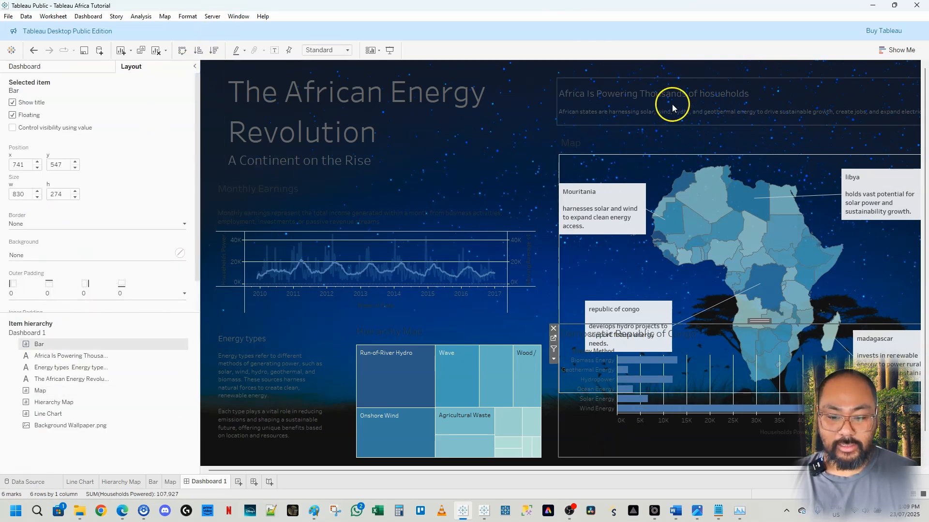
{"action": "left_click", "coordinate": [539, 186]}
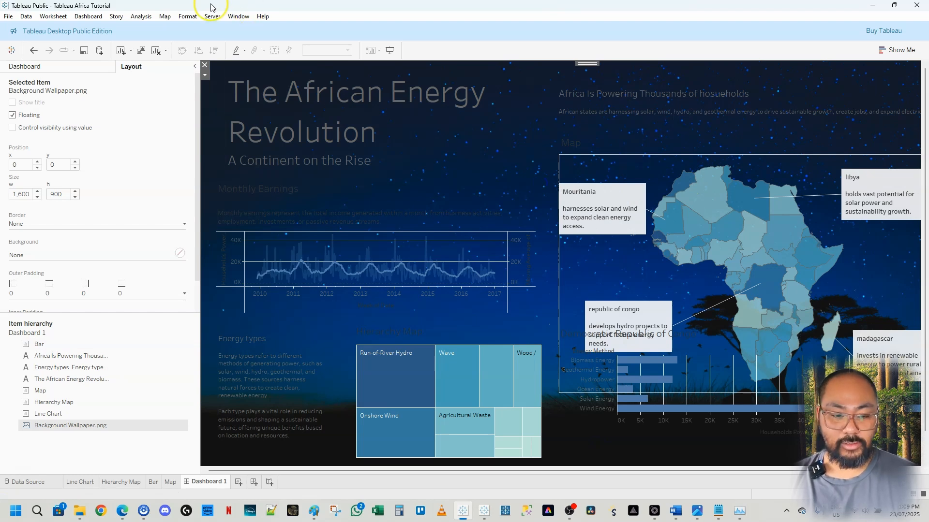
{"action": "left_click", "coordinate": [95, 66]}
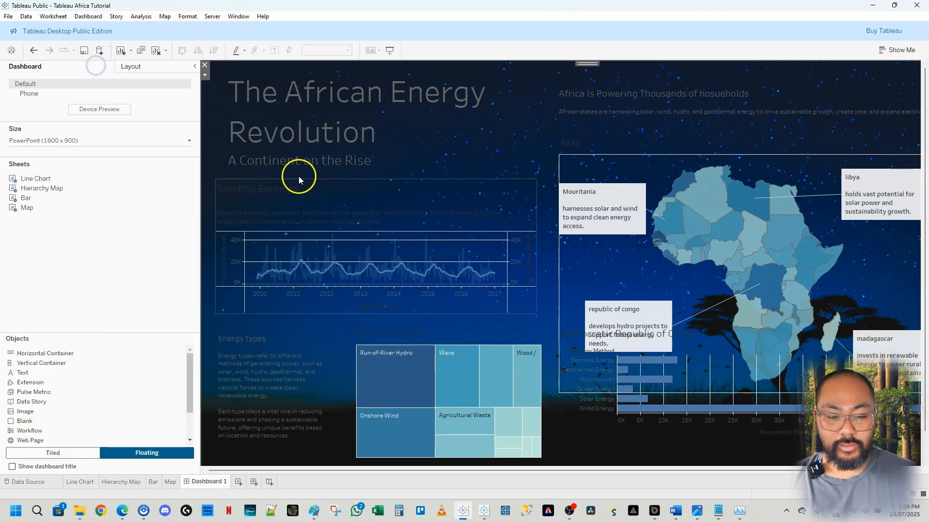
{"action": "left_click", "coordinate": [188, 17]}
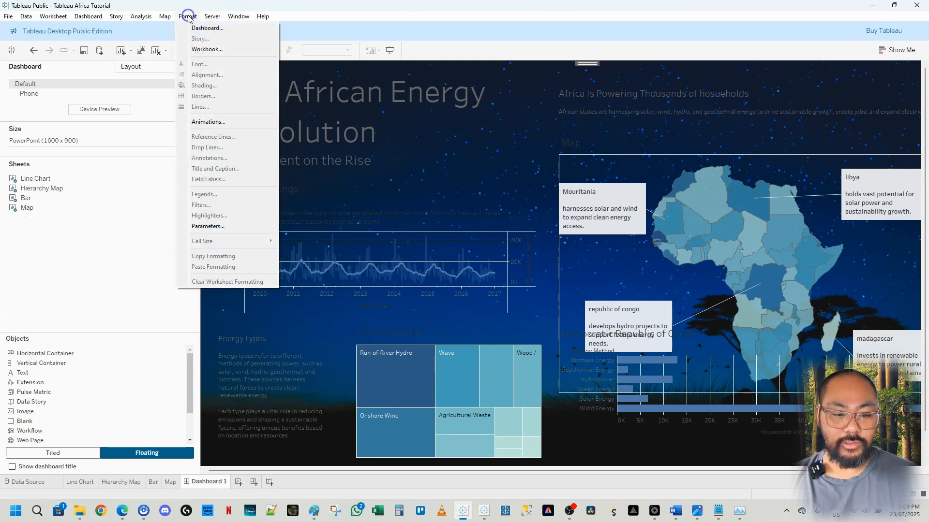
{"action": "left_click", "coordinate": [215, 51]}
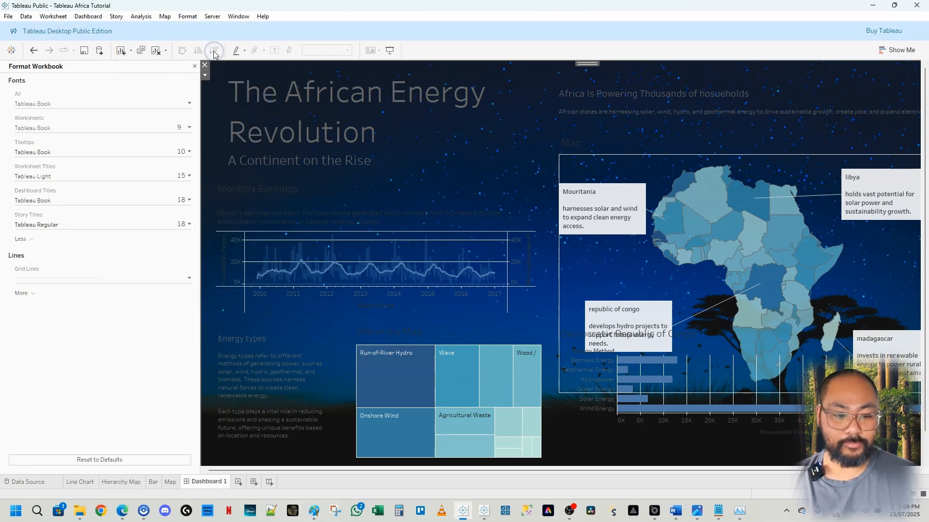
{"action": "left_click", "coordinate": [180, 104]}
{"action": "left_click", "coordinate": [73, 121]}
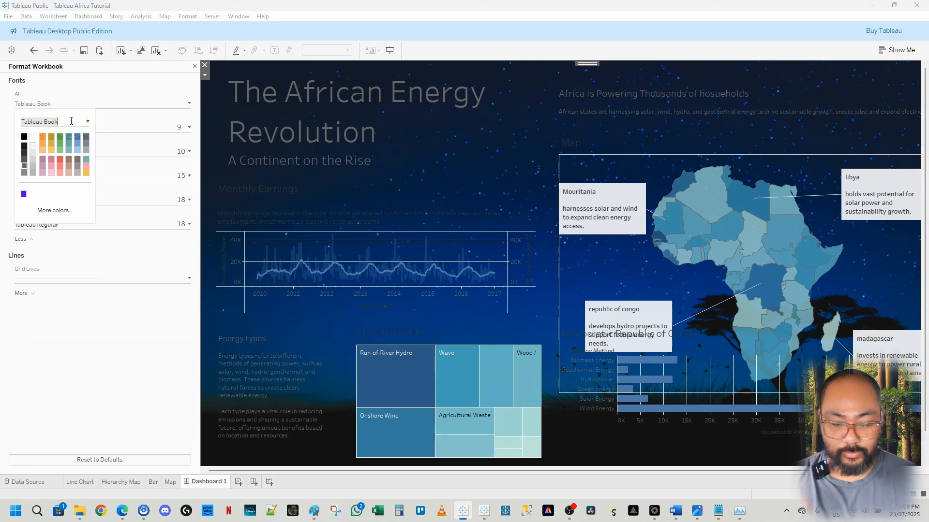
{"action": "left_click", "coordinate": [87, 122]}
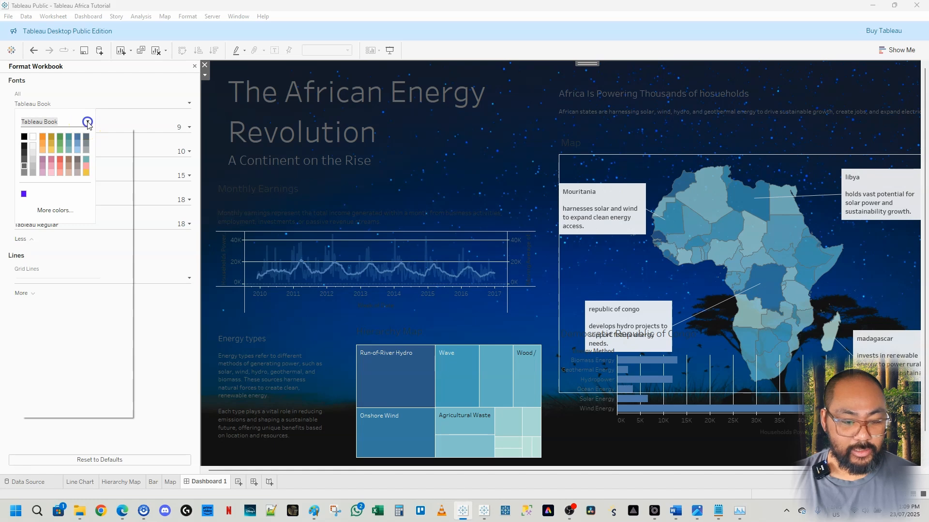
{"action": "left_click", "coordinate": [56, 126]}
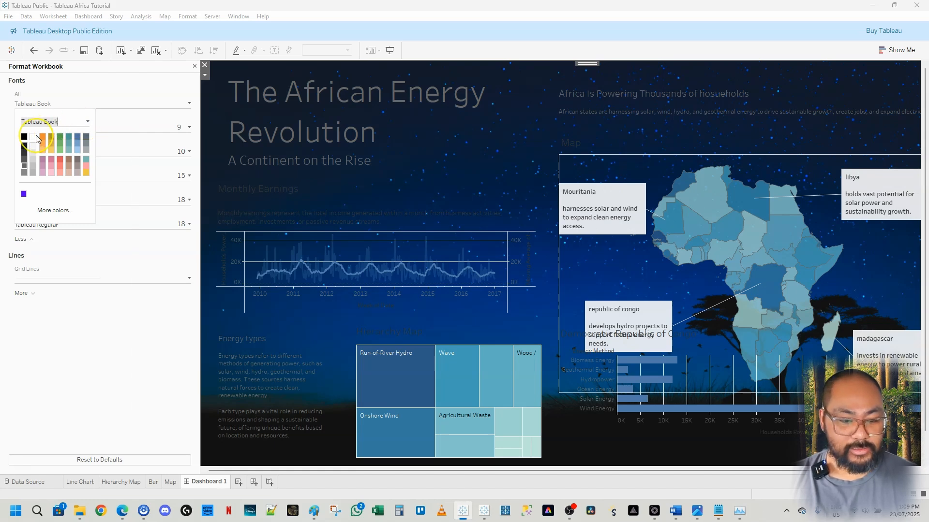
{"action": "left_click", "coordinate": [35, 137]}
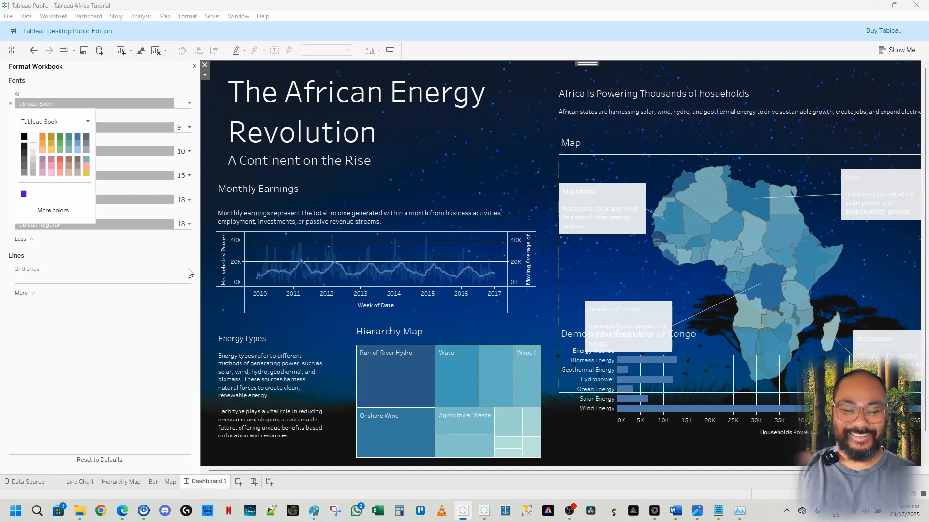
{"action": "left_click", "coordinate": [114, 363]}
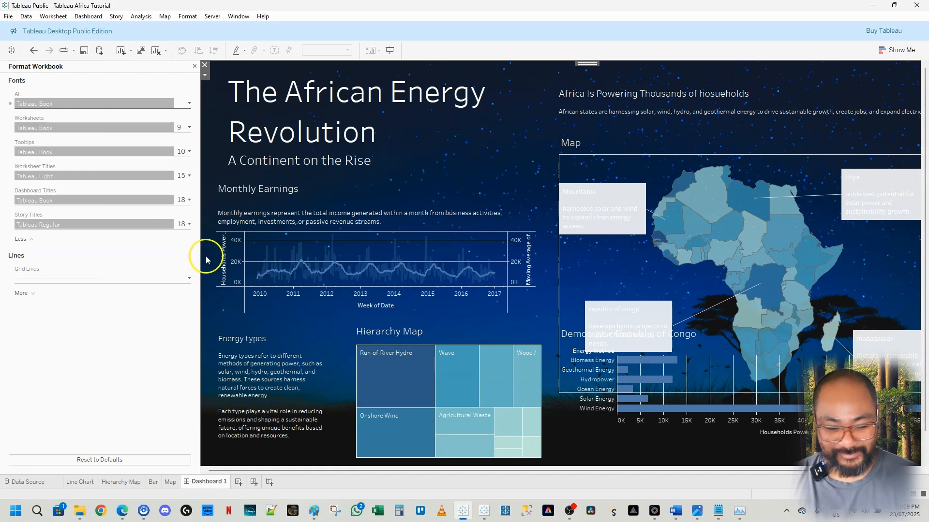
{"action": "left_click_drag", "start_coordinate": [205, 256], "coordinate": [131, 254]}
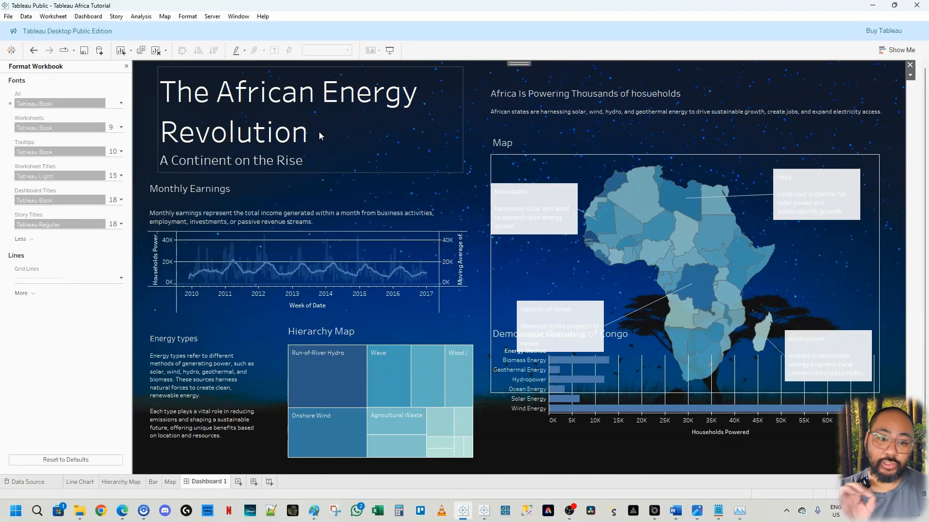
{"action": "left_click", "coordinate": [272, 115]}
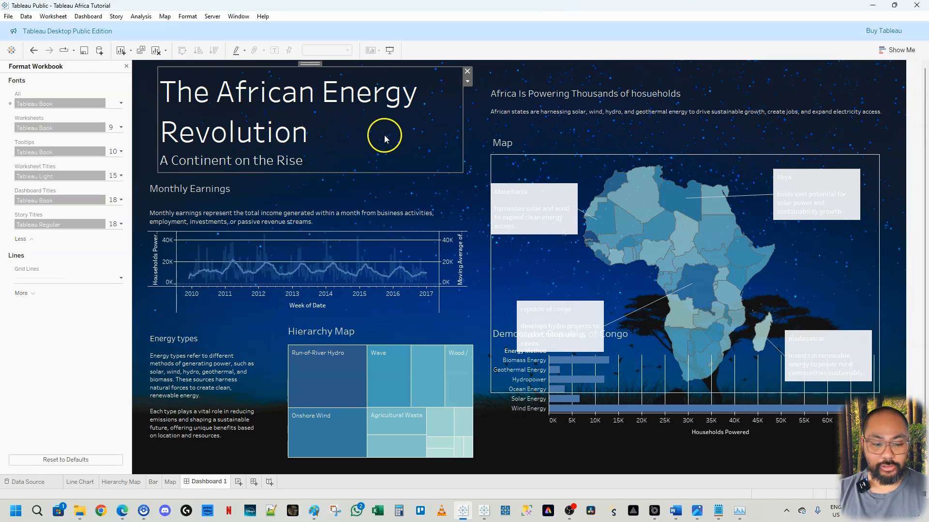
{"action": "double_click", "coordinate": [293, 109]}
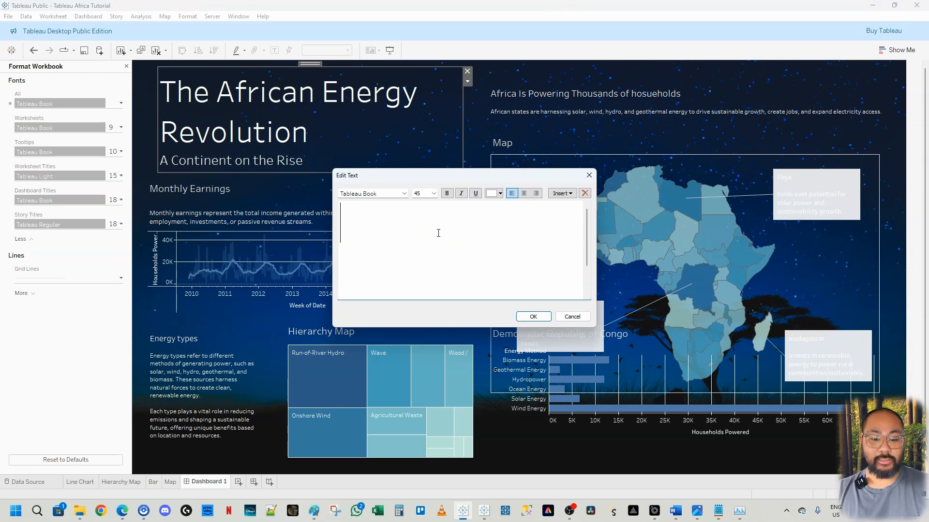
{"action": "left_click", "coordinate": [501, 230]}
{"action": "key", "text": "ctrl+a"}
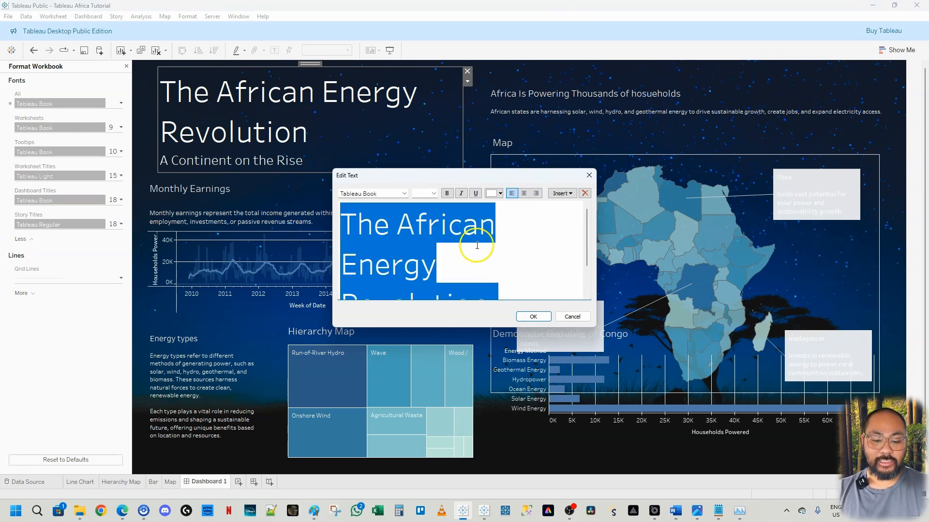
{"action": "scroll", "coordinate": [539, 227], "scroll_direction": "down", "scroll_amount": 3}
{"action": "scroll", "coordinate": [541, 242], "scroll_direction": "up", "scroll_amount": 3}
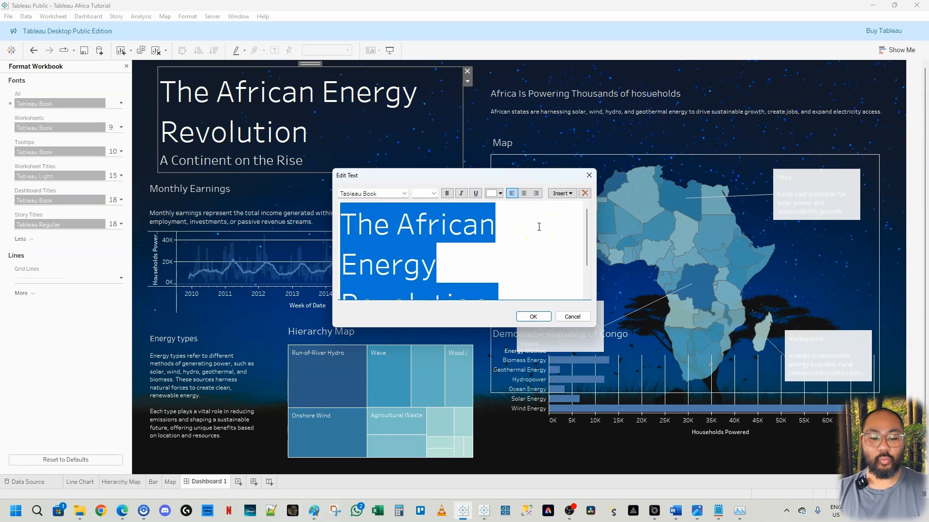
{"action": "left_click", "coordinate": [572, 315]}
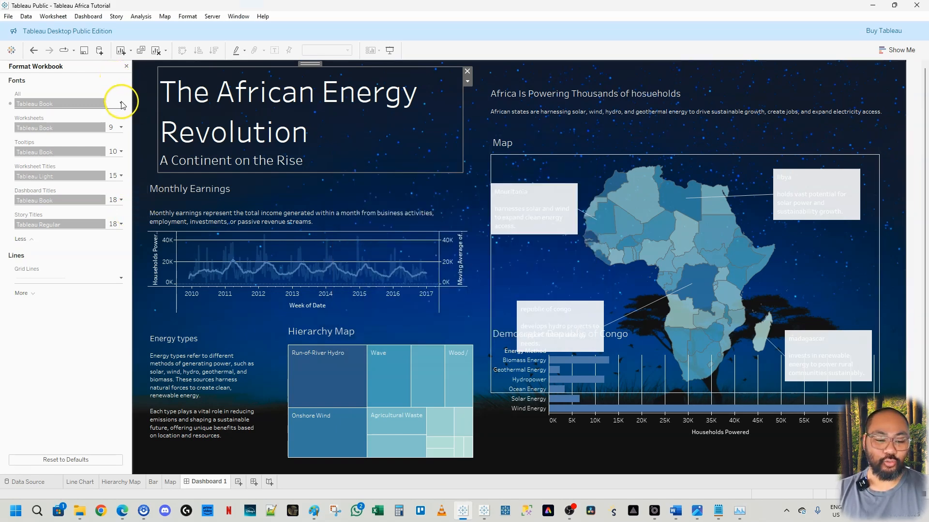
Change the workbook-wide font color for all text to the very light grey just below white.
{"action": "left_click", "coordinate": [121, 104]}
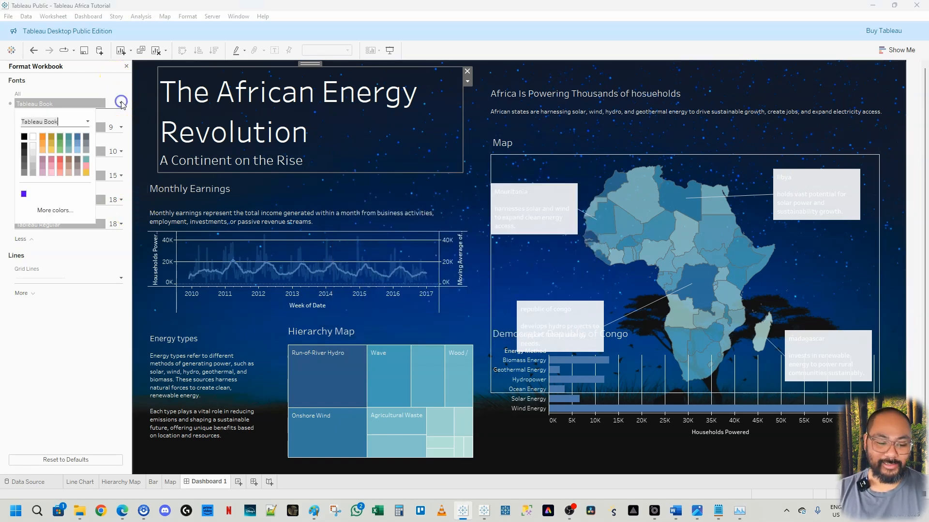
{"action": "left_click", "coordinate": [33, 145]}
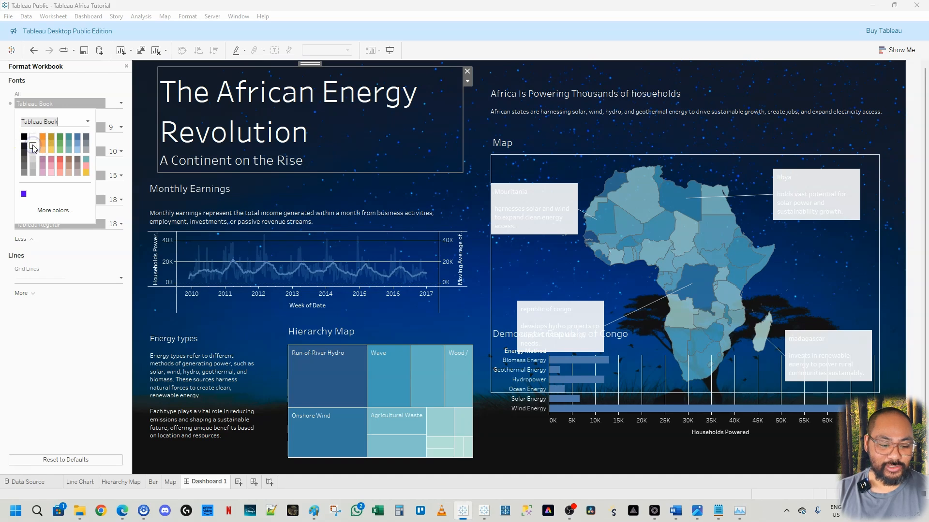
{"action": "left_click", "coordinate": [52, 342]}
{"action": "left_click", "coordinate": [188, 16]}
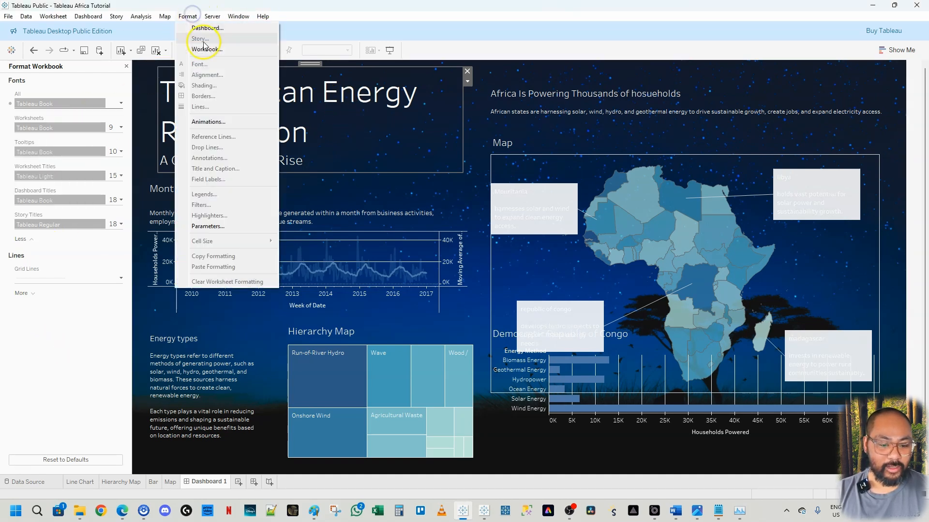
{"action": "left_click", "coordinate": [75, 359]}
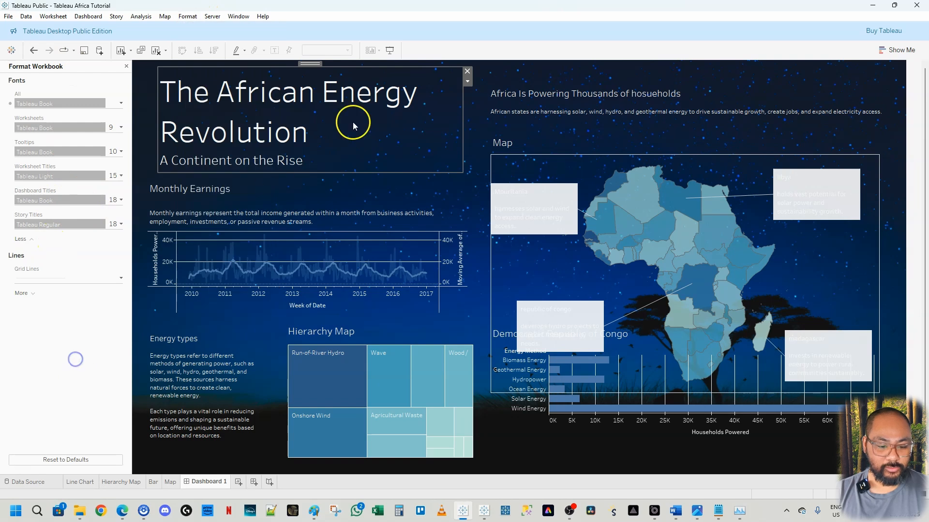
Center-align all the text in the "The African Energy Revolution" title box, including its subtitle.
{"action": "double_click", "coordinate": [283, 104]}
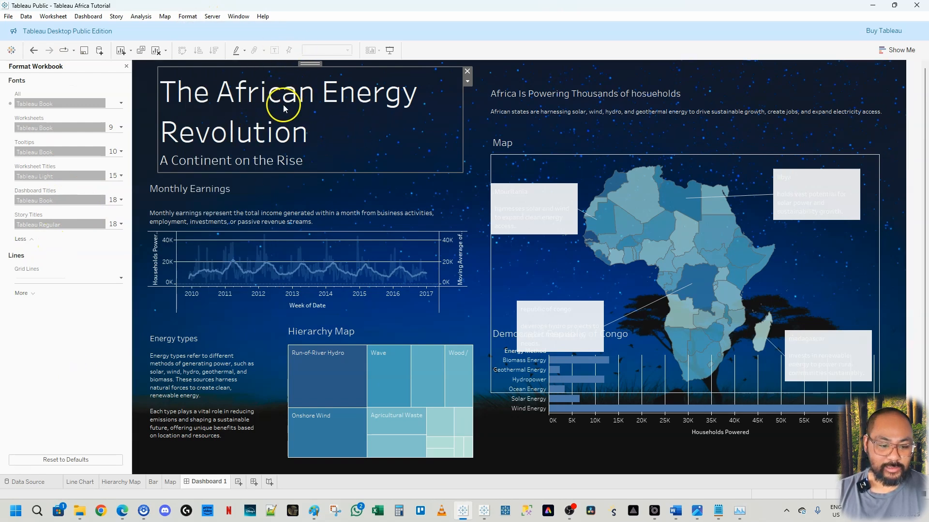
{"action": "key", "text": "ctrl+a"}
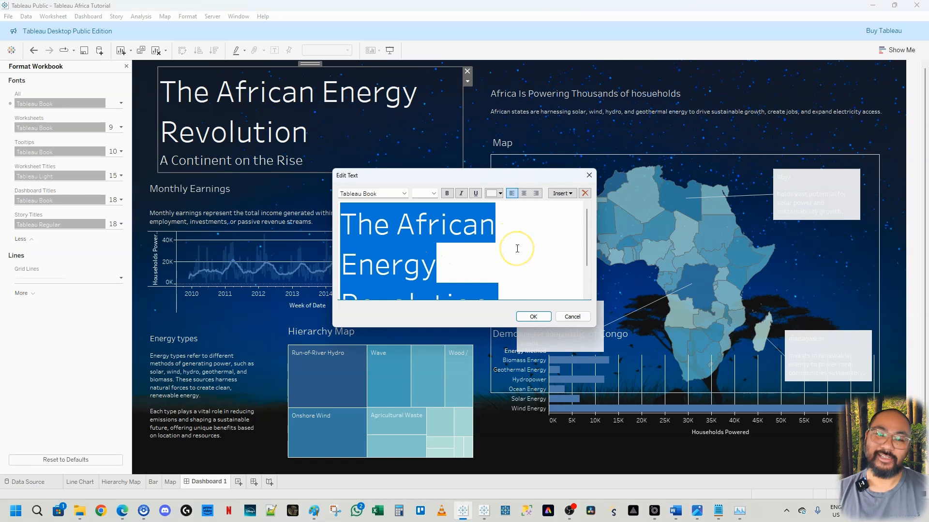
{"action": "scroll", "coordinate": [517, 249], "scroll_direction": "down", "scroll_amount": 2}
{"action": "scroll", "coordinate": [517, 248], "scroll_direction": "up", "scroll_amount": 2}
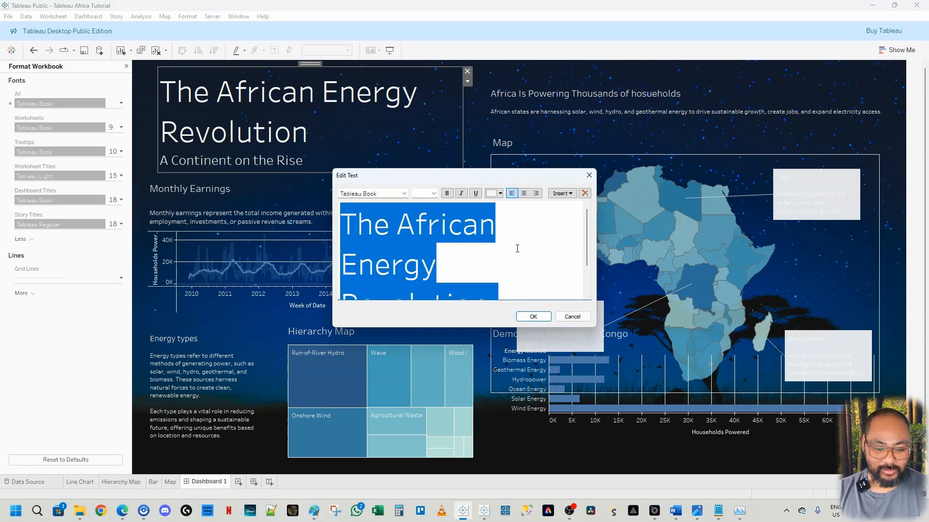
{"action": "left_click", "coordinate": [525, 194]}
{"action": "left_click", "coordinate": [542, 318]}
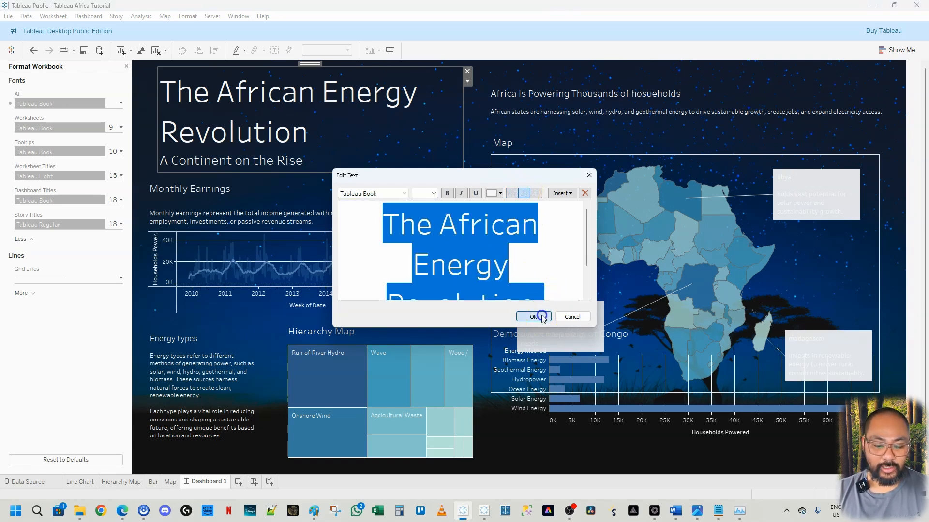